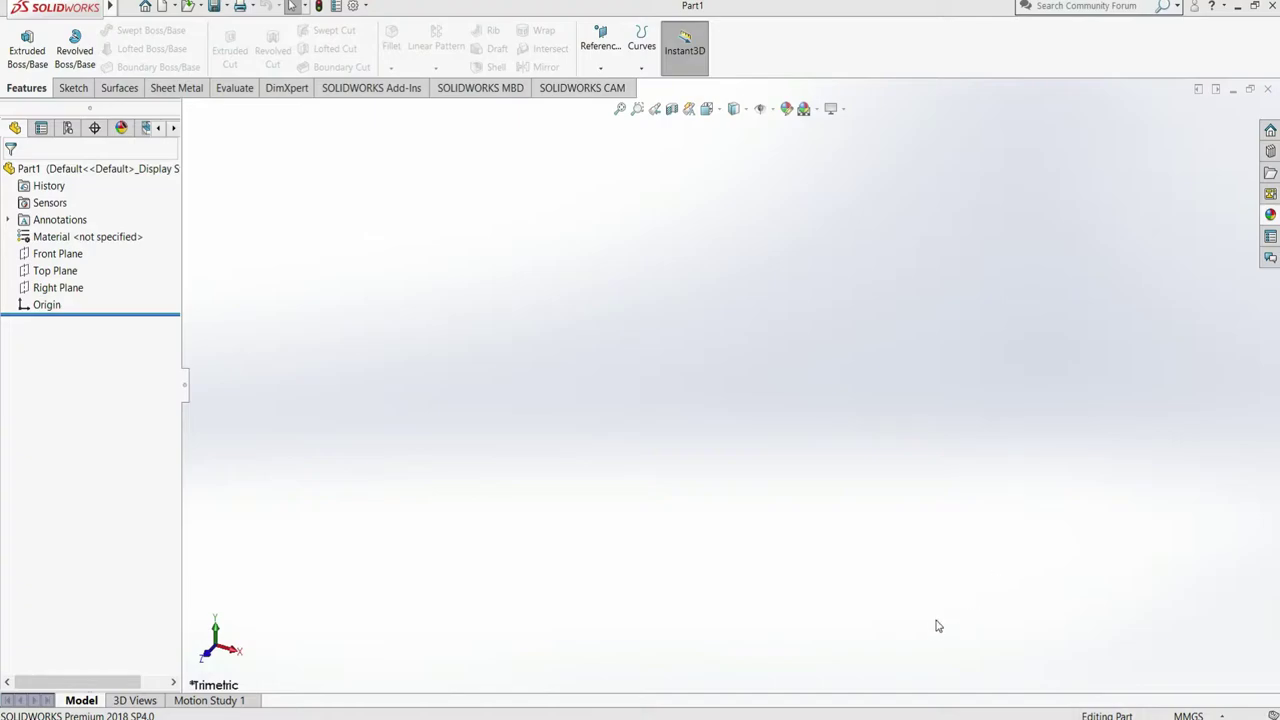
# Step: Start a new sketch on the Front Plane
pyautogui.click(57, 254)
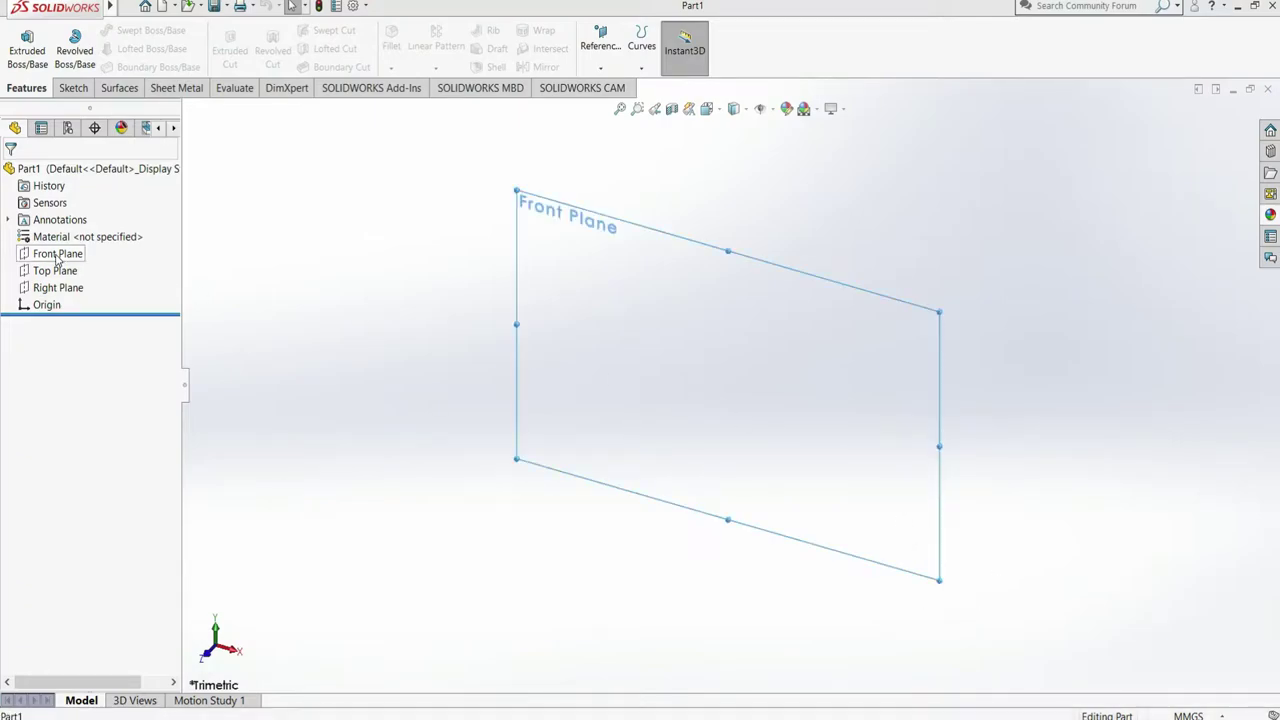
pyautogui.click(67, 89)
pyautogui.click(20, 42)
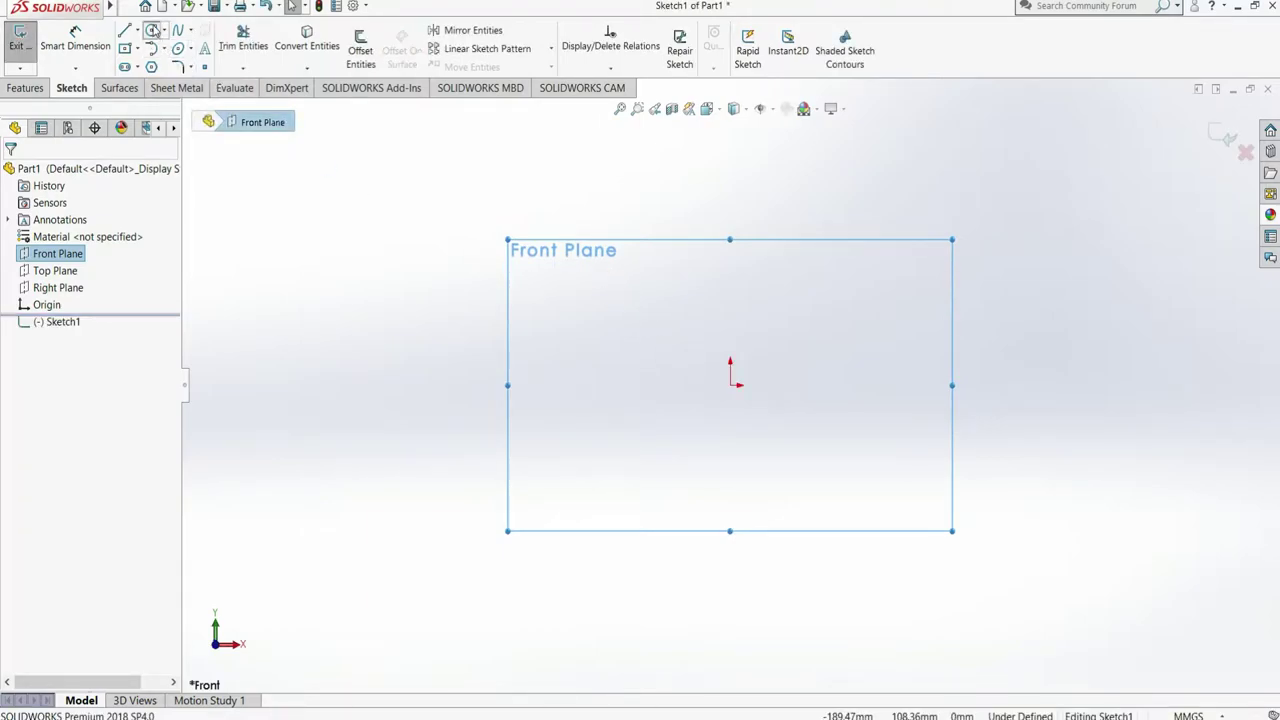
# Step: Draw three origin-centred circles with diameters 19, 33 and 62 mm
pyautogui.click(152, 30)
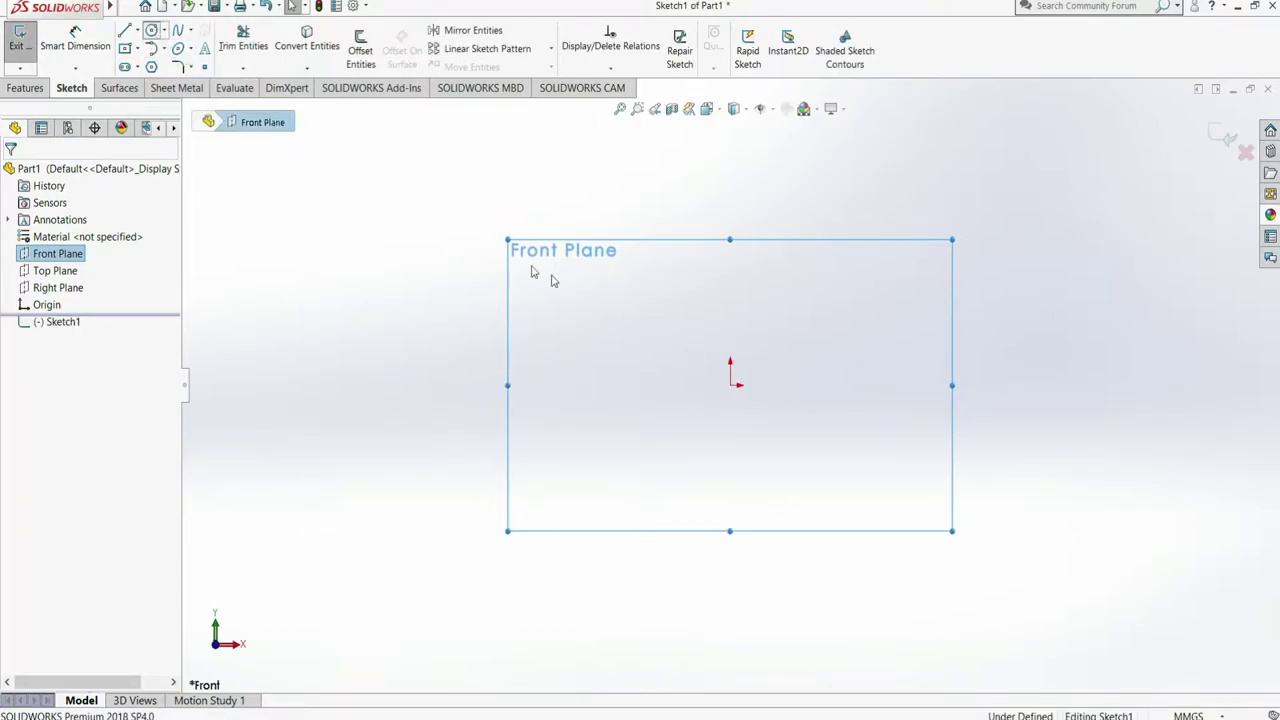
pyautogui.click(731, 385)
pyautogui.write('19')
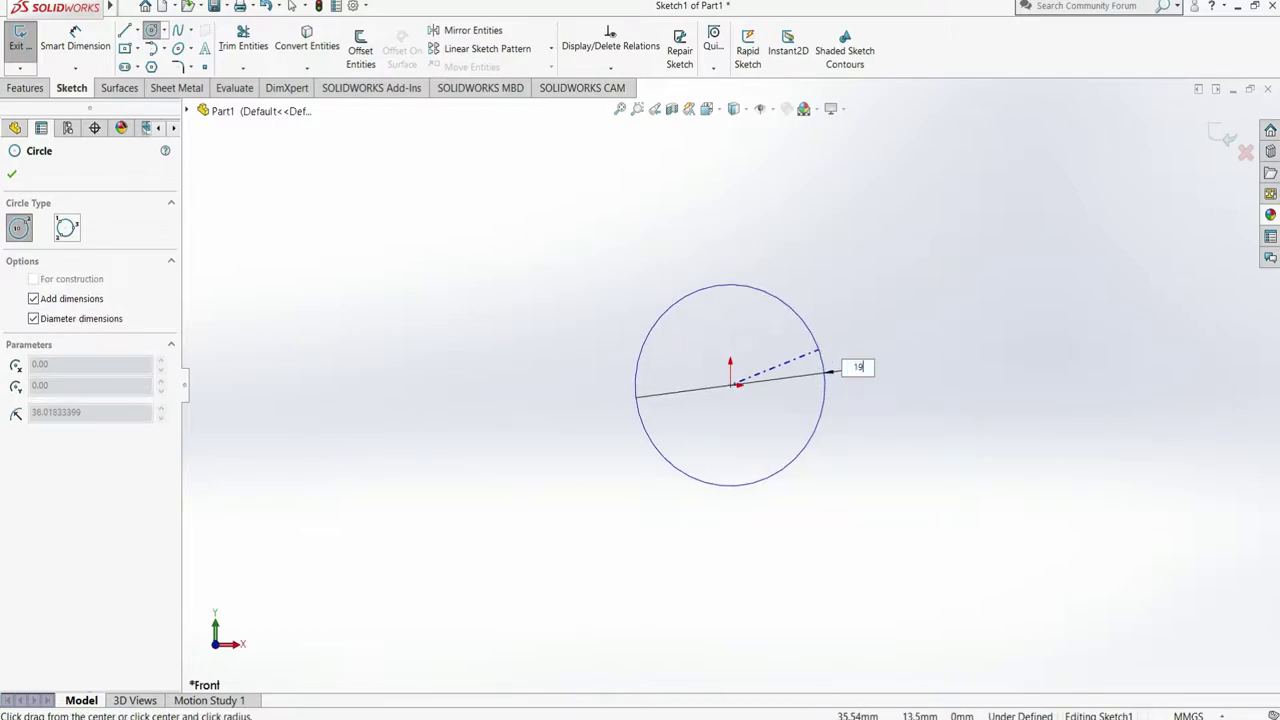
pyautogui.press('Return')
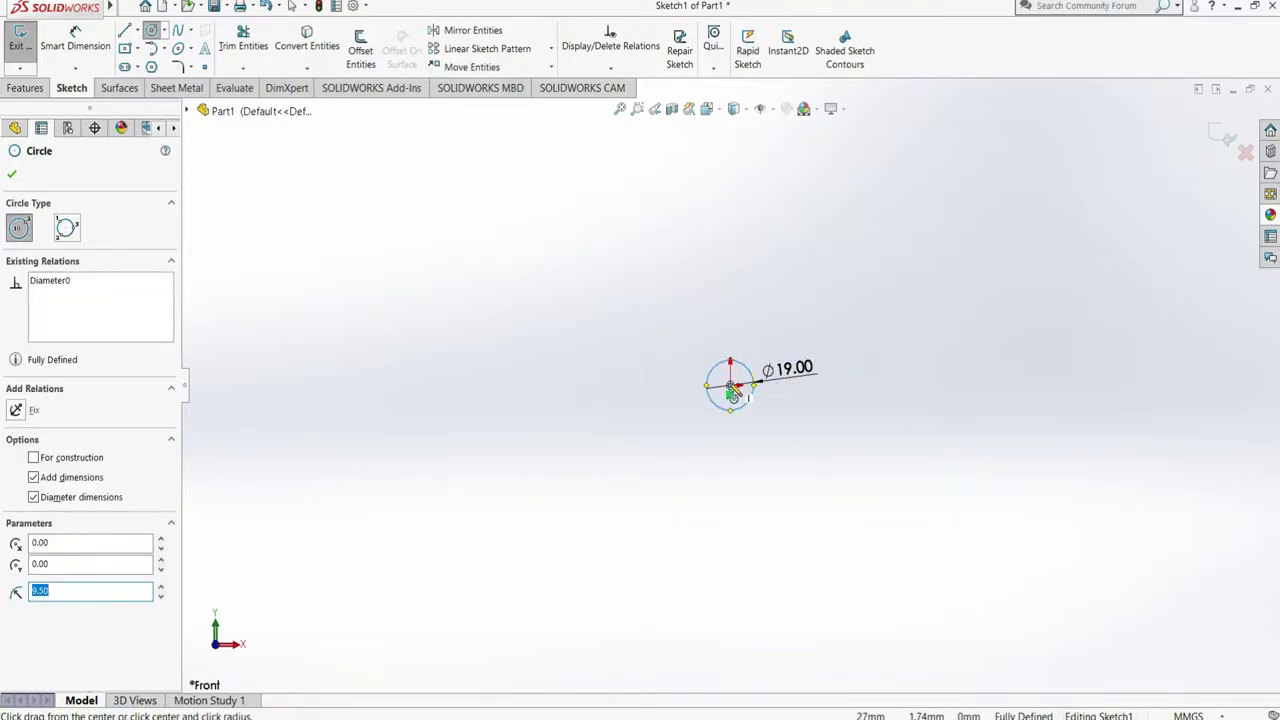
pyautogui.click(731, 385)
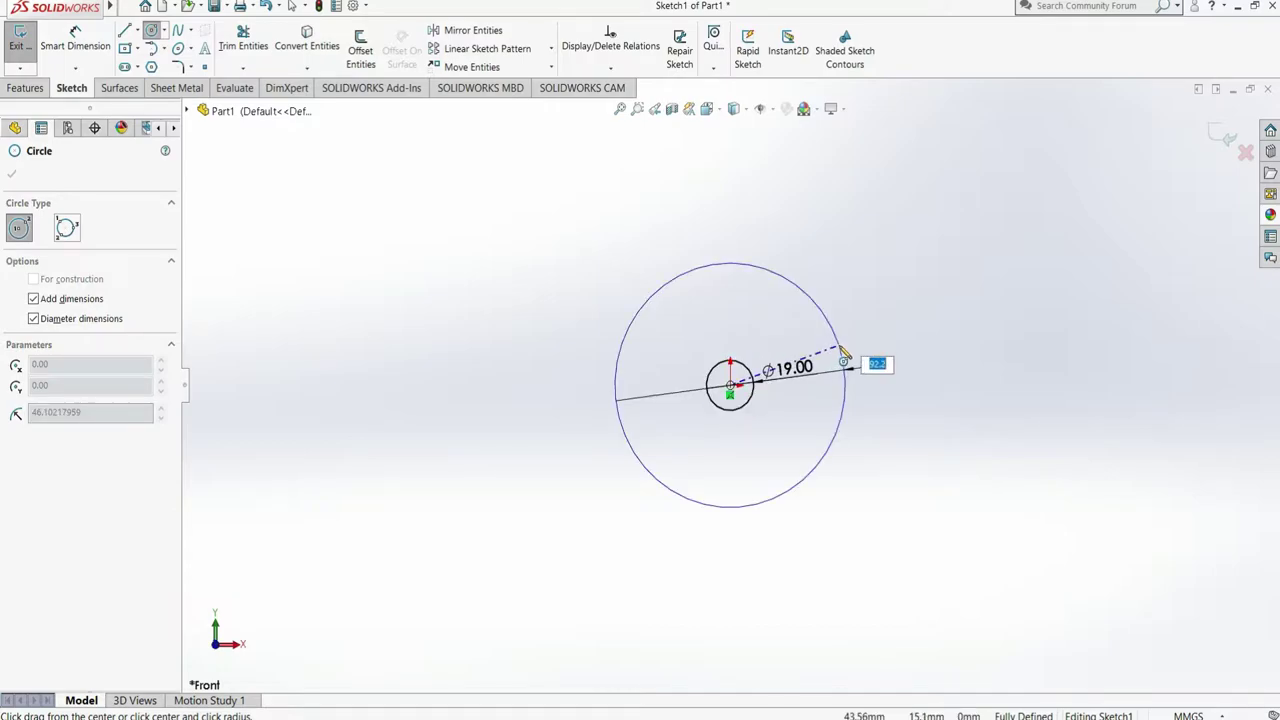
pyautogui.press('Return')
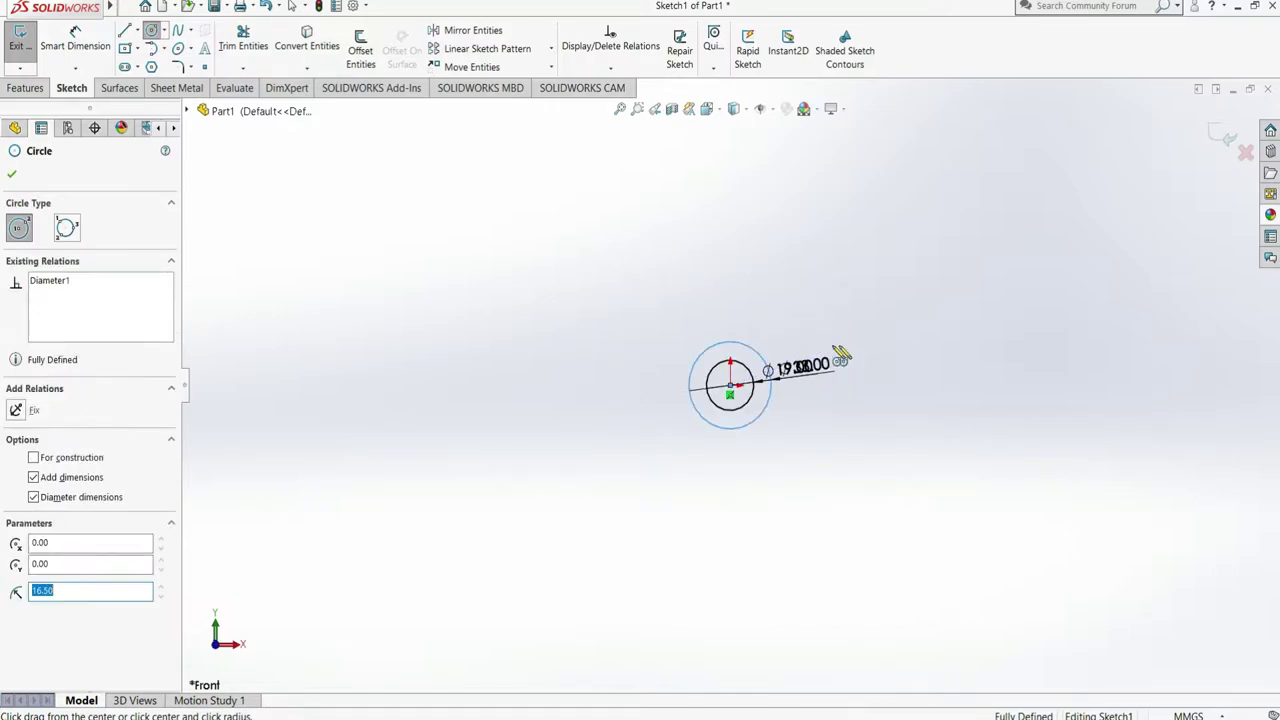
pyautogui.click(732, 387)
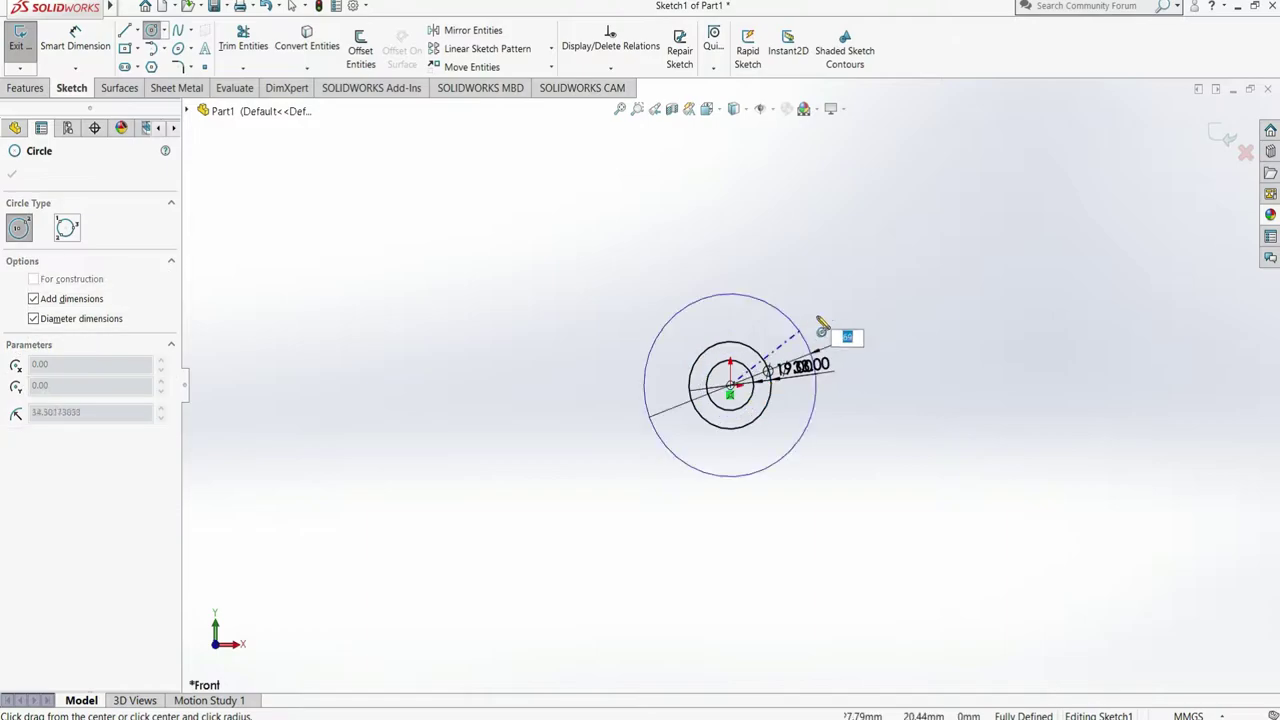
pyautogui.press('Return')
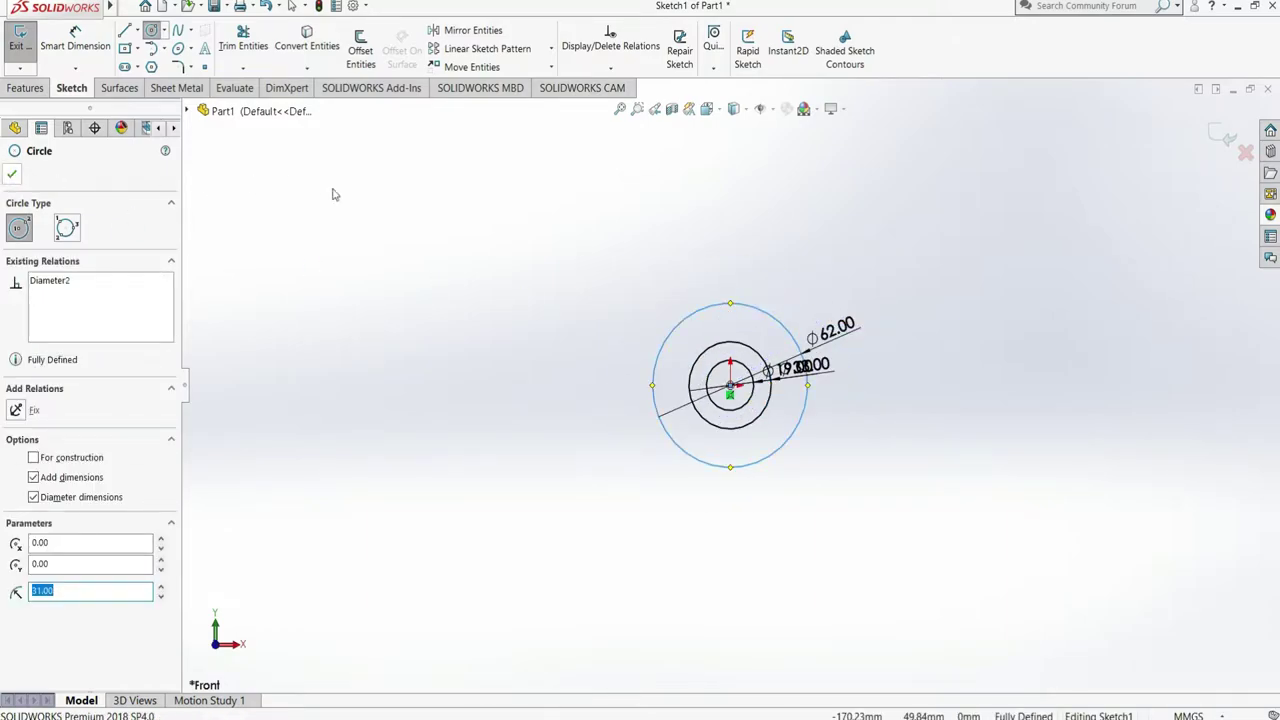
pyautogui.press('Escape')
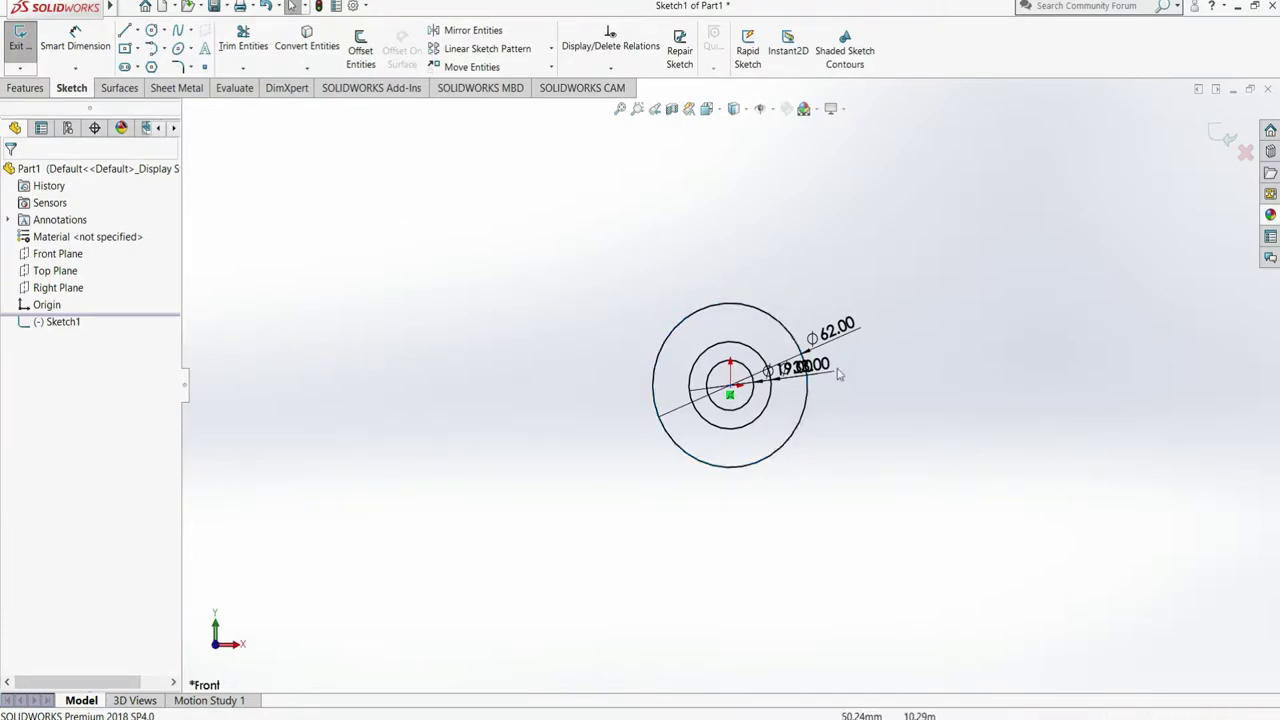
# Step: Move the Ø33.00 dimension clear of the Ø19.00 label
pyautogui.scroll(-2, 818, 390)
pyautogui.moveTo(808, 368)
pyautogui.mouseDown()
pyautogui.moveTo(805, 428)
pyautogui.moveTo(852, 462)
pyautogui.mouseUp()
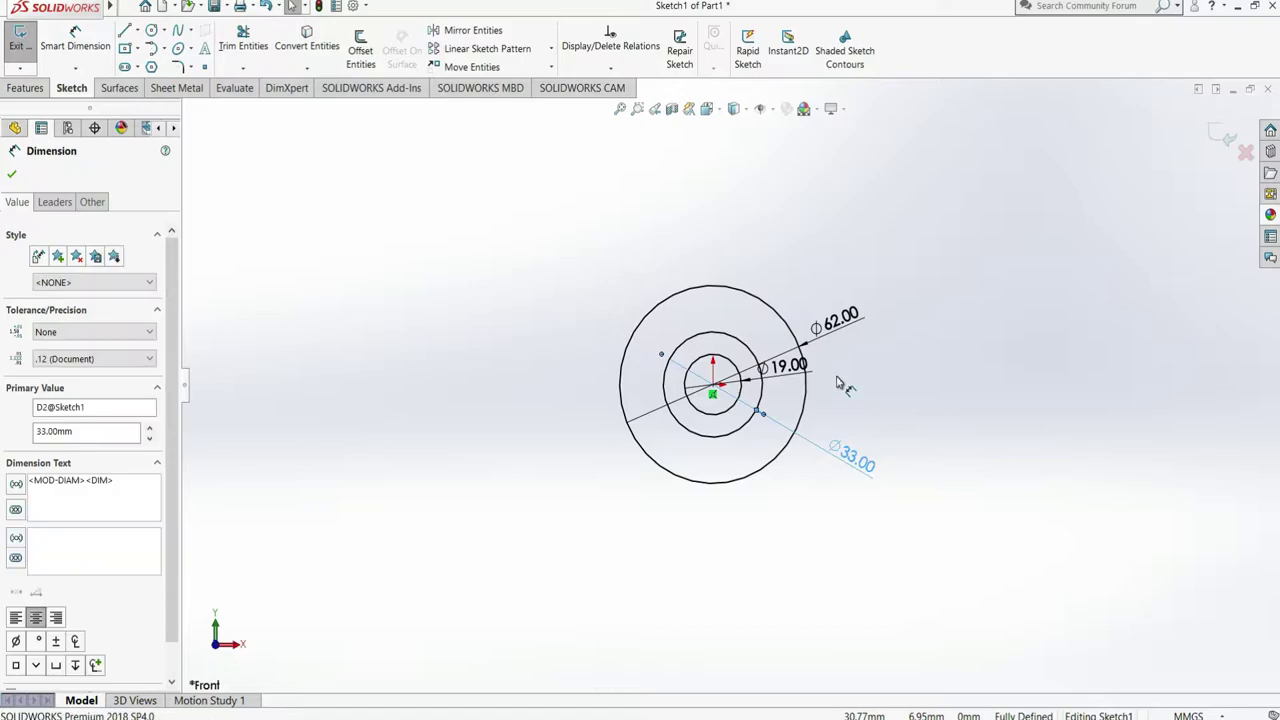
pyautogui.click(1011, 374)
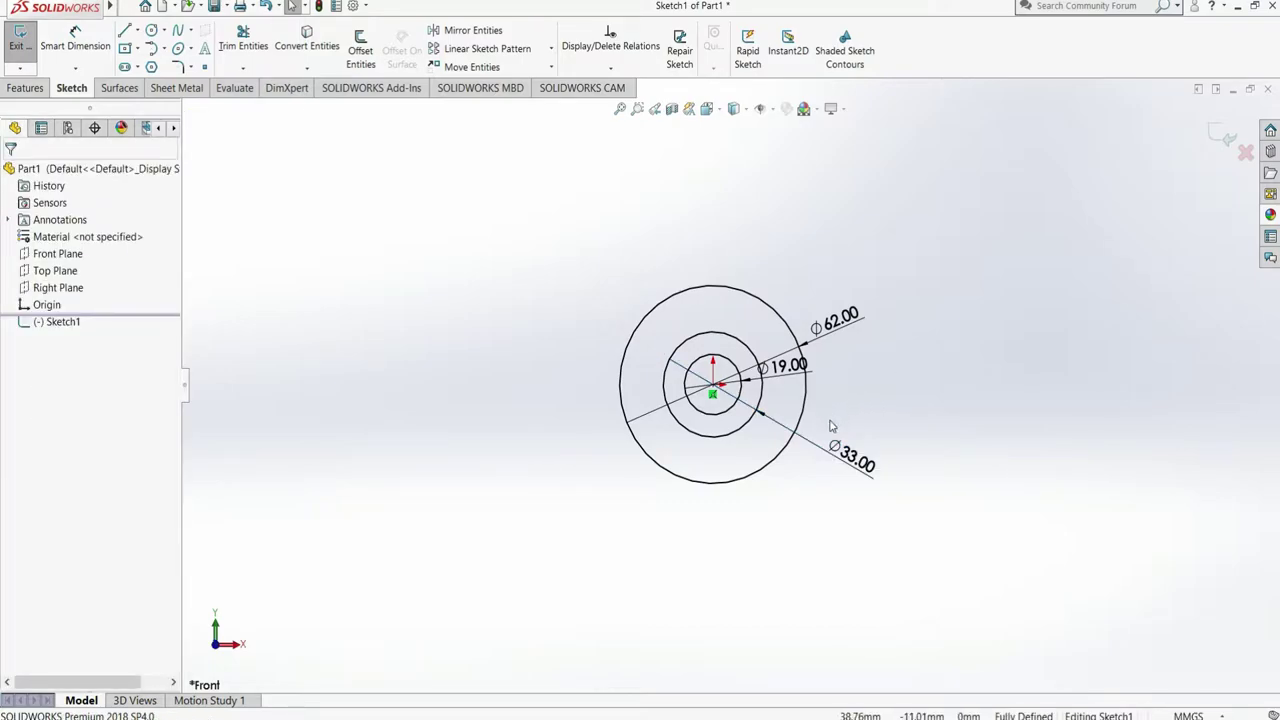
pyautogui.click(25, 88)
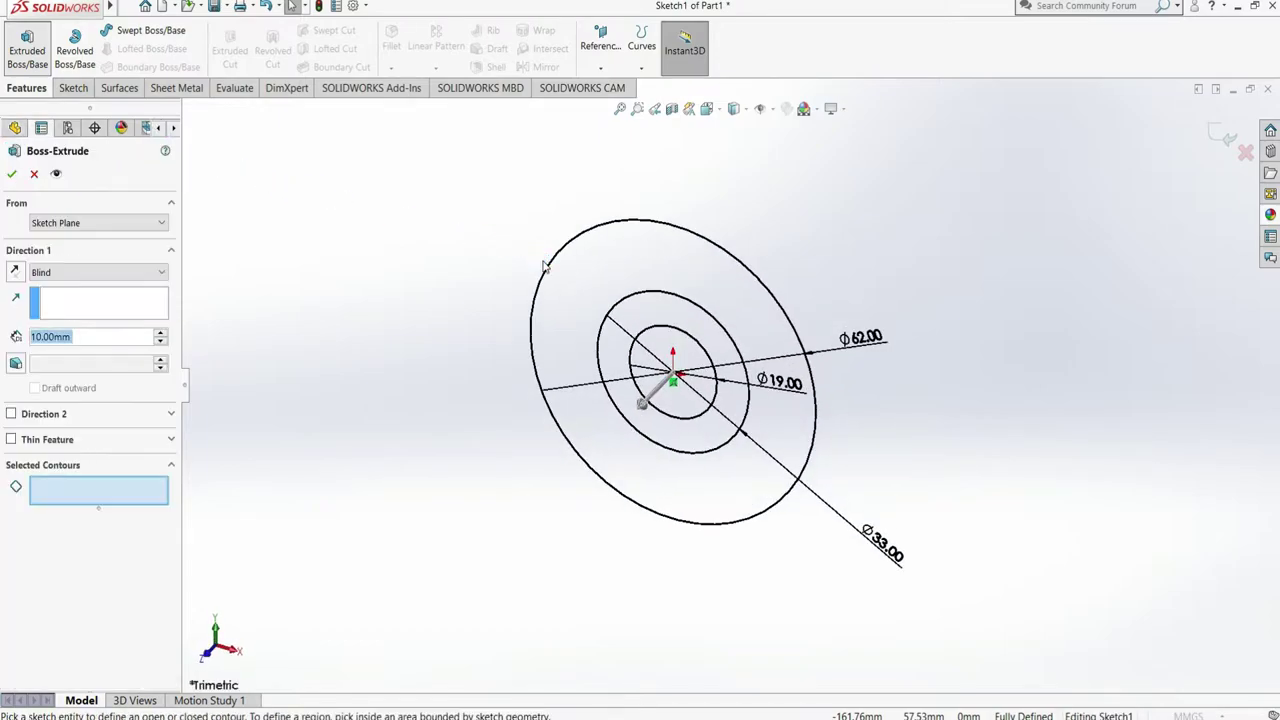
# Step: Extrude the Ø19–Ø33 ring 92 mm in the reversed direction as Boss-Extrude1
pyautogui.click(663, 318)
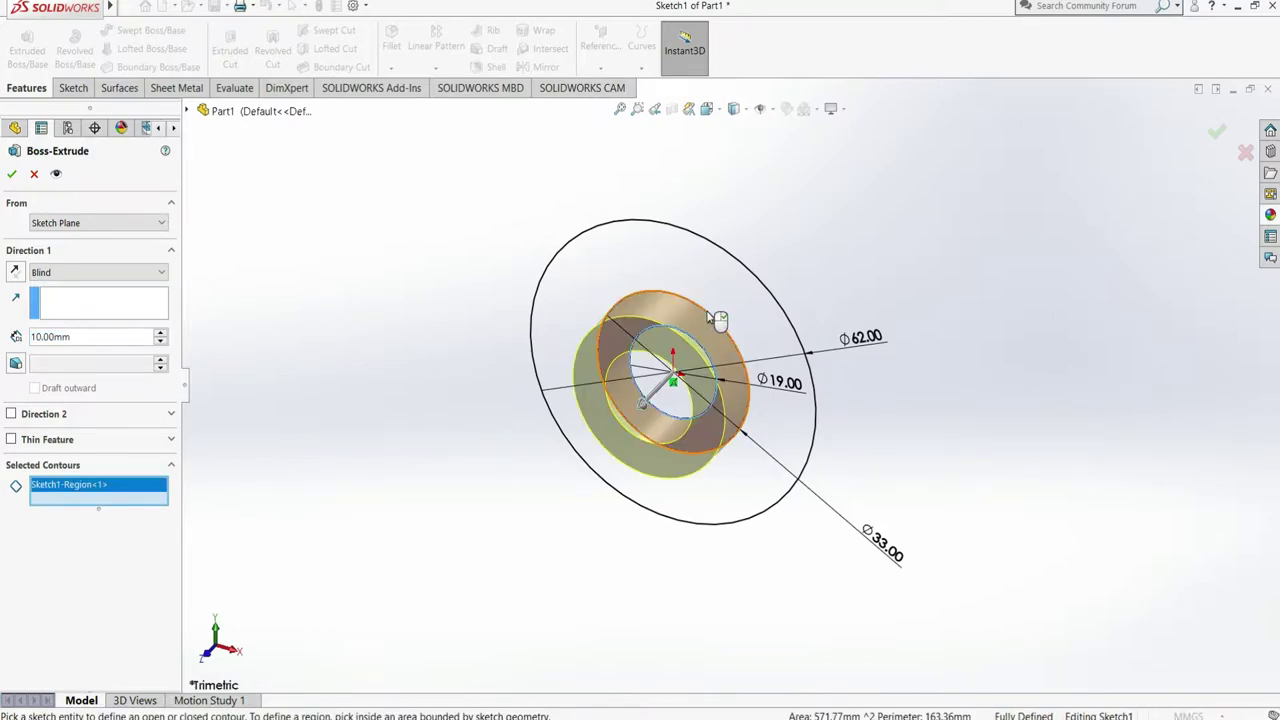
pyautogui.click(15, 273)
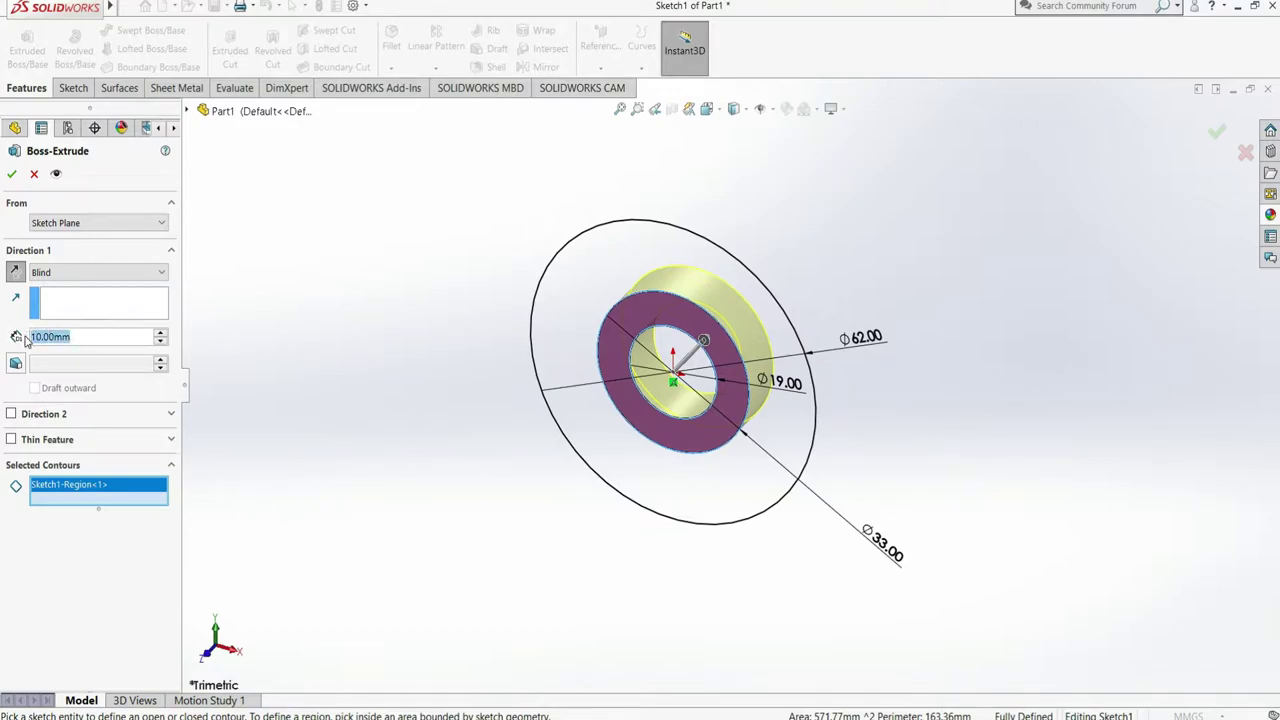
pyautogui.write('92')
pyautogui.press('Return')
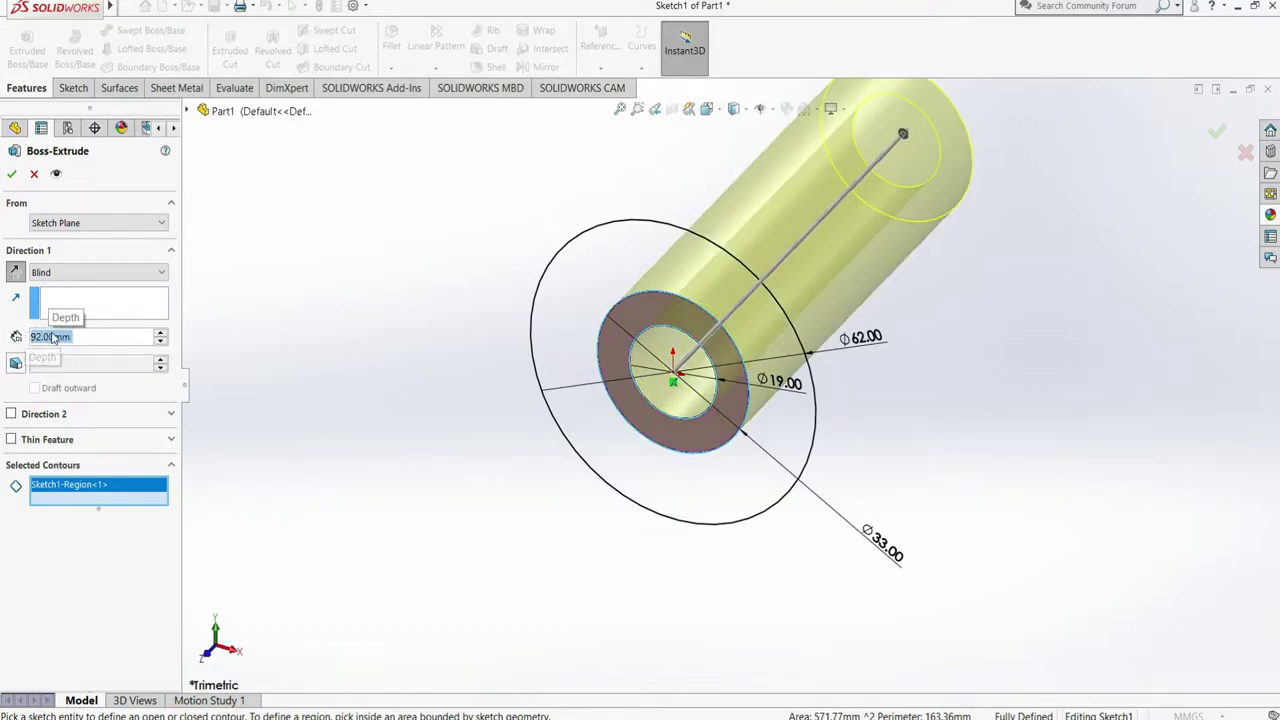
pyautogui.click(12, 176)
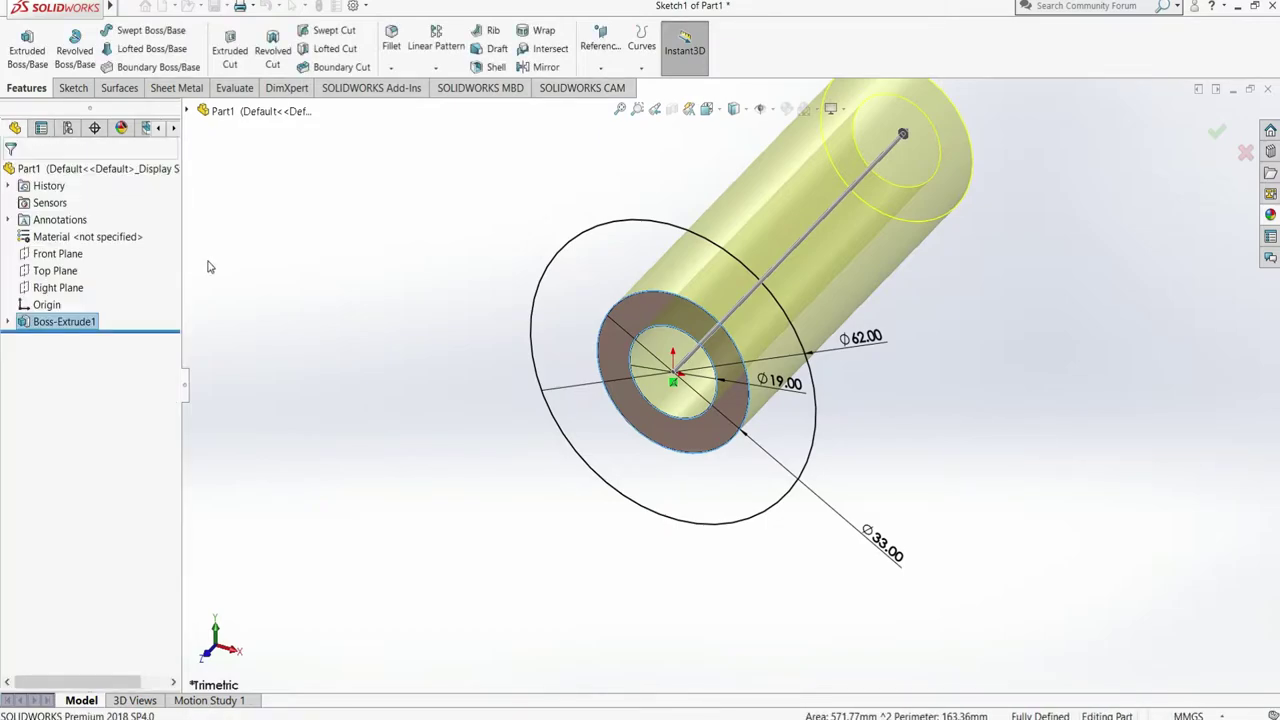
# Step: Extrude Sketch1's Ø33–Ø62 ring, starting from a 2 mm offset
pyautogui.click(8, 321)
pyautogui.click(64, 338)
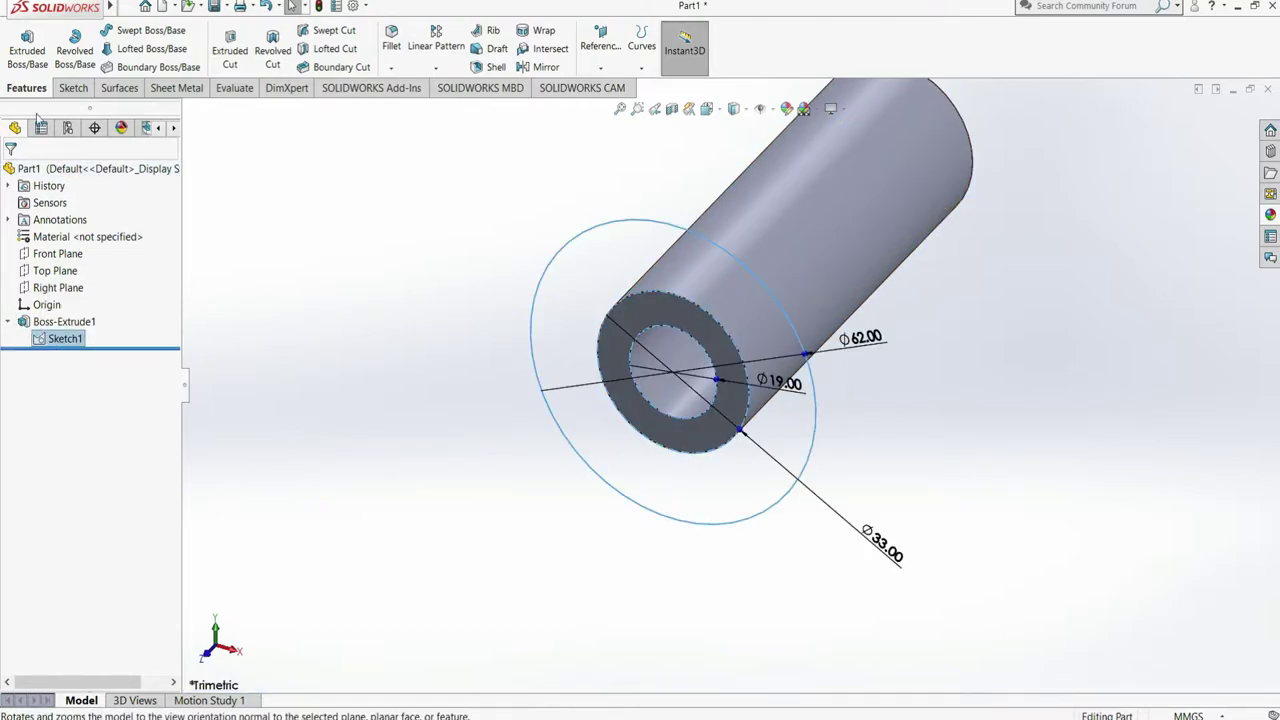
pyautogui.click(27, 45)
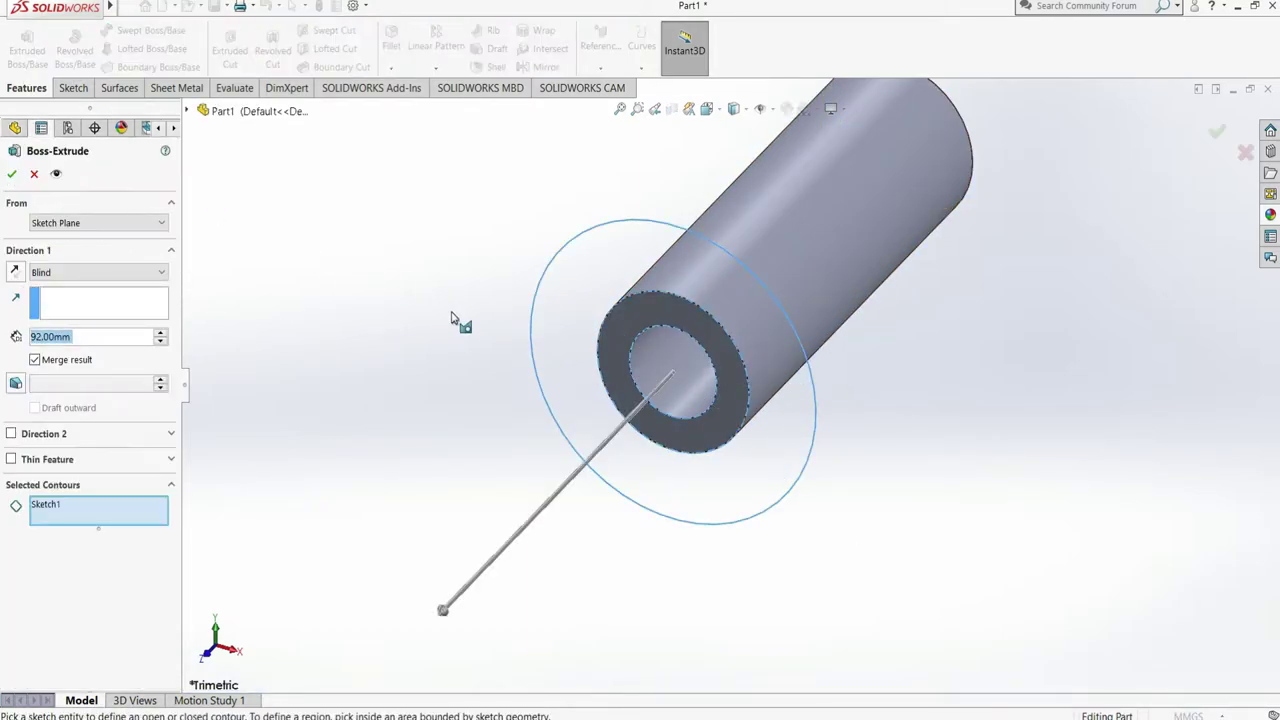
pyautogui.click(560, 338)
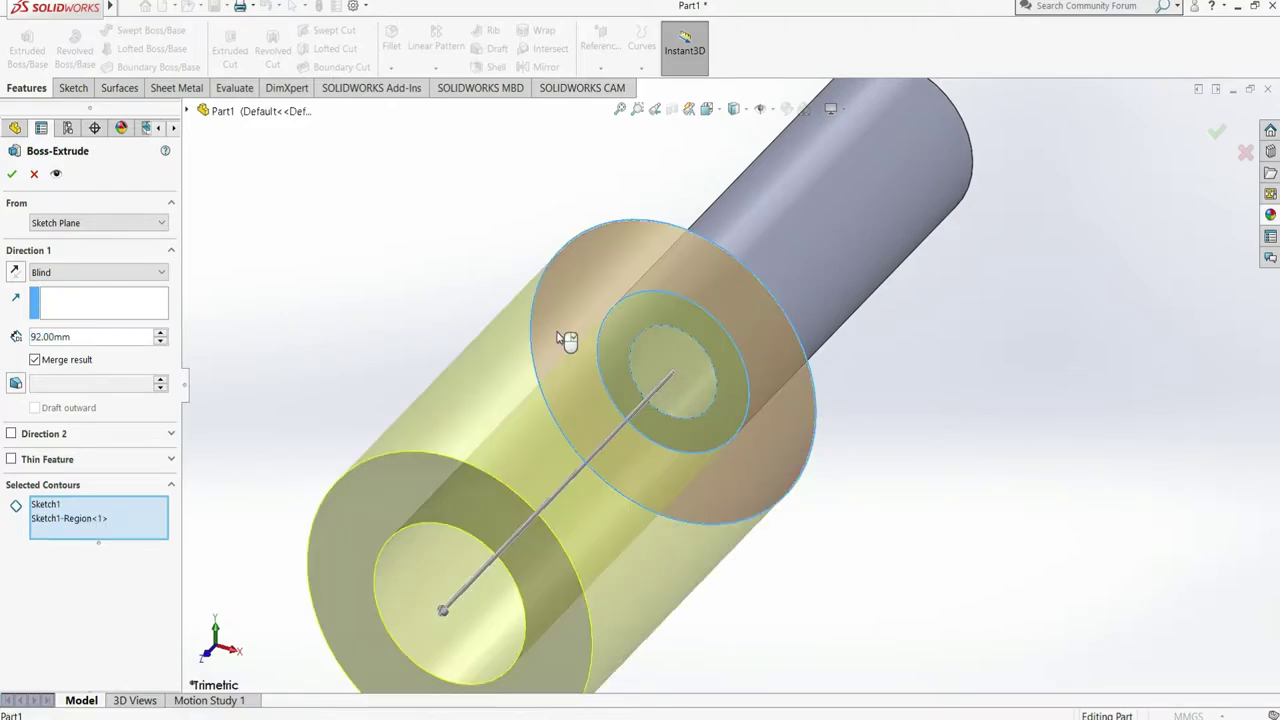
pyautogui.click(78, 223)
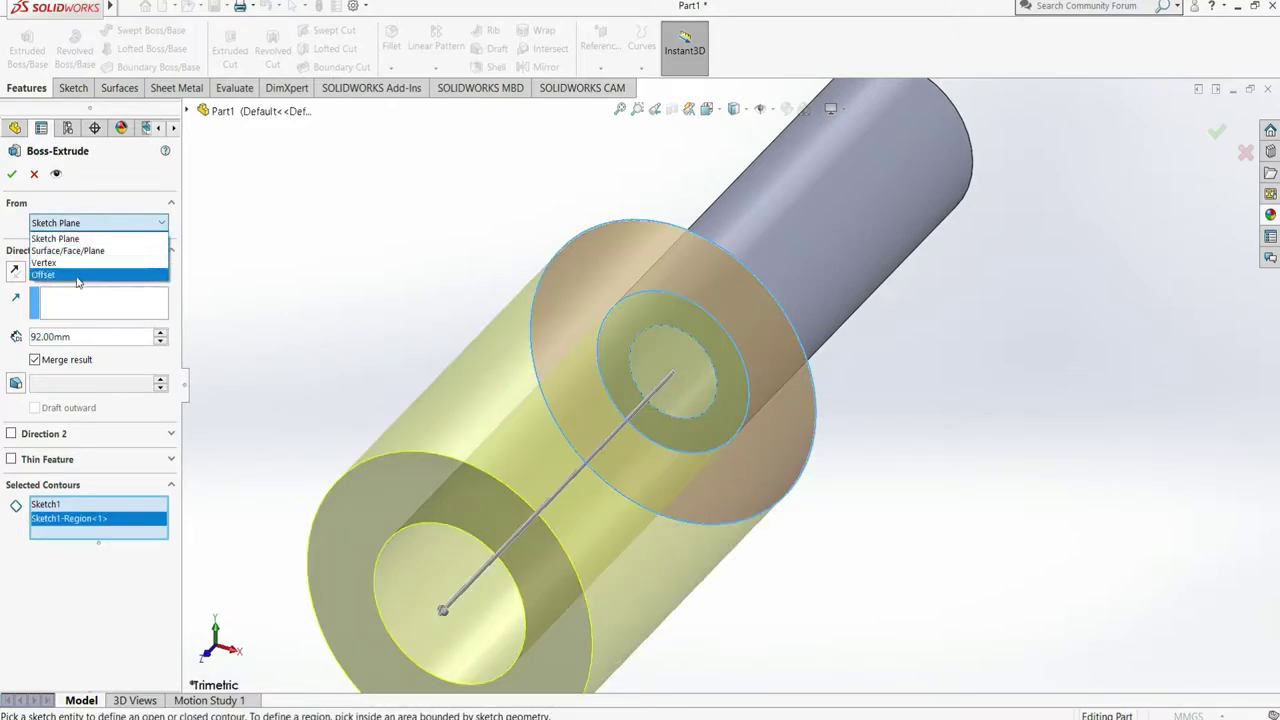
pyautogui.click(85, 276)
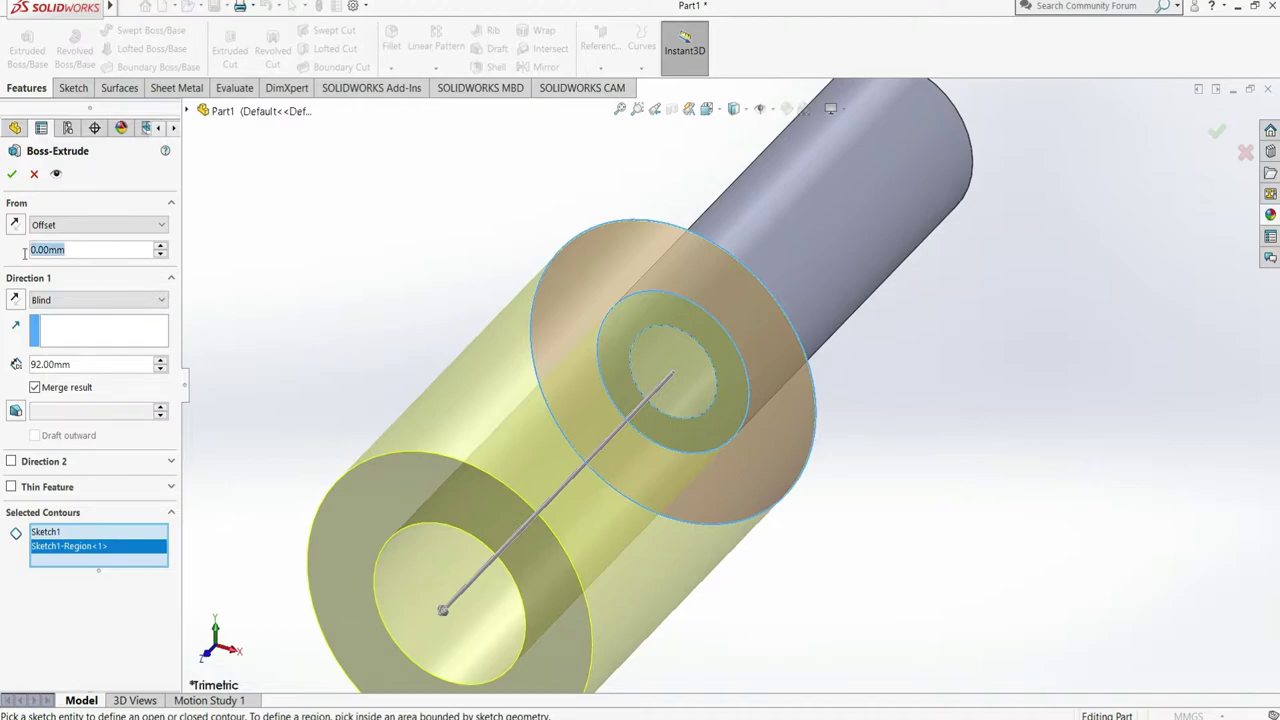
pyautogui.write('2')
pyautogui.press('Return')
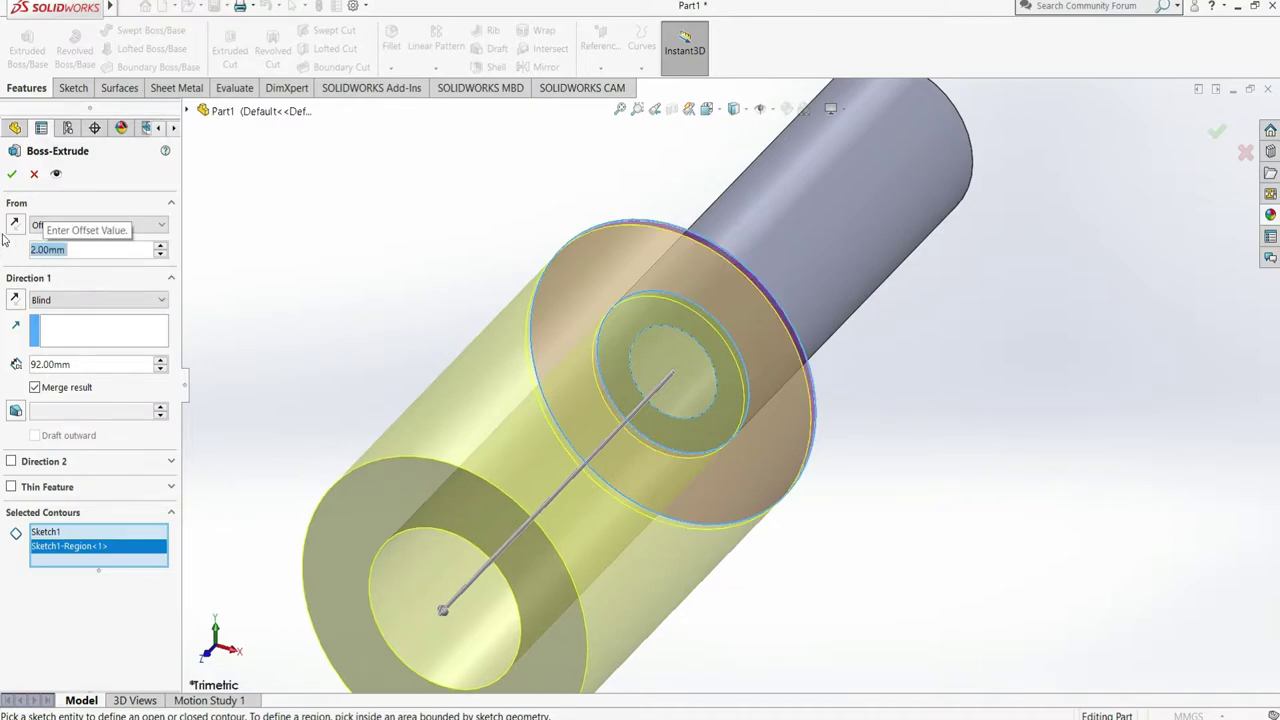
# Step: Reverse the offset and extrusion direction and make the flange 8 mm thick
pyautogui.click(12, 226)
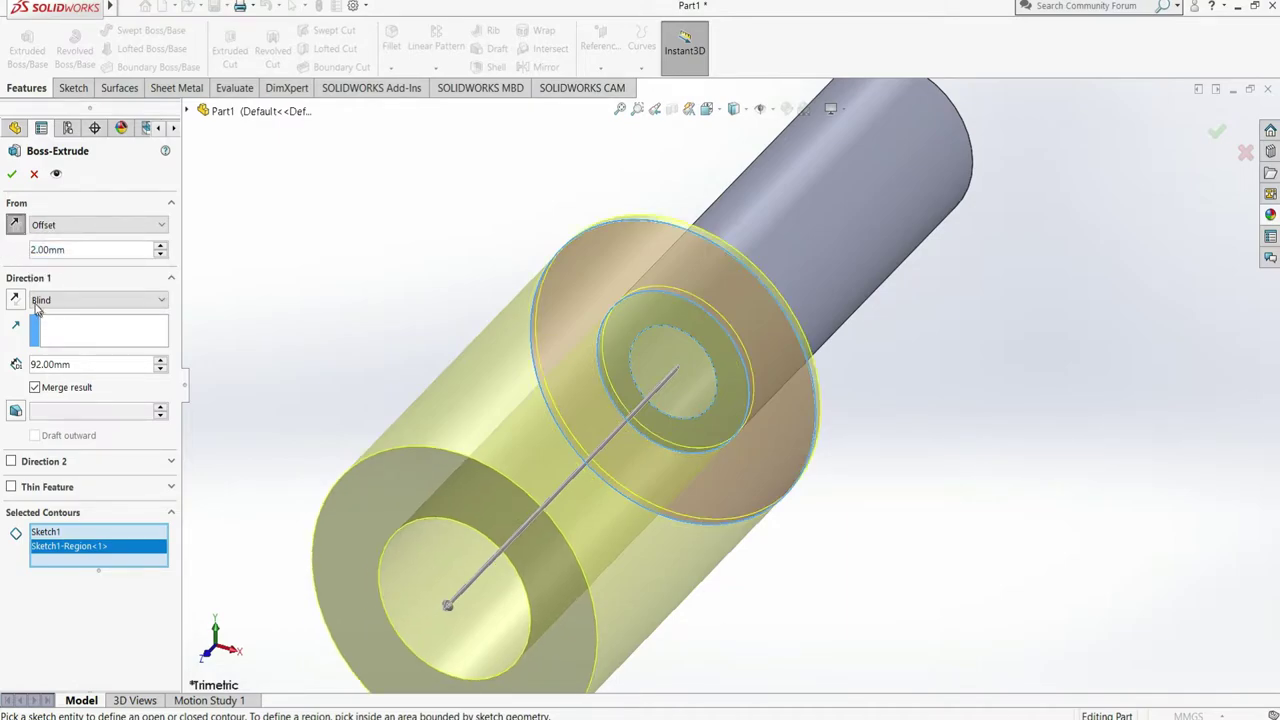
pyautogui.click(17, 302)
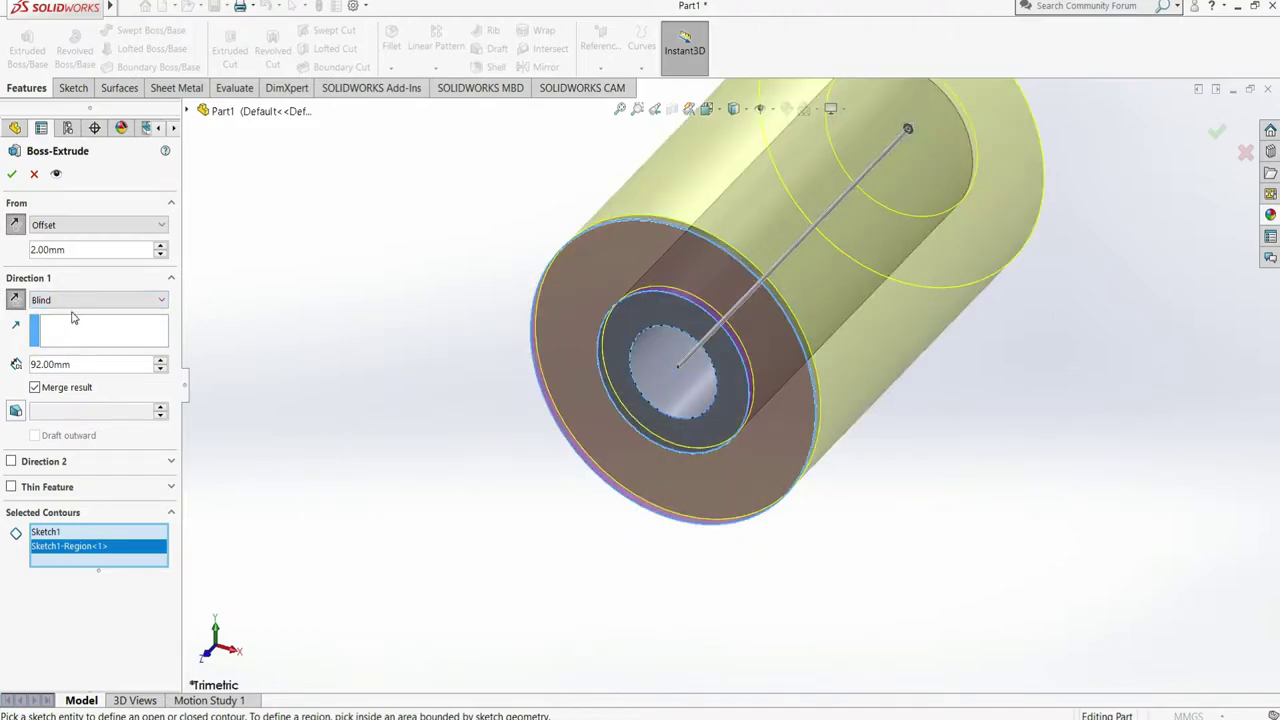
pyautogui.doubleClick(86, 366)
pyautogui.press('BackSpace')
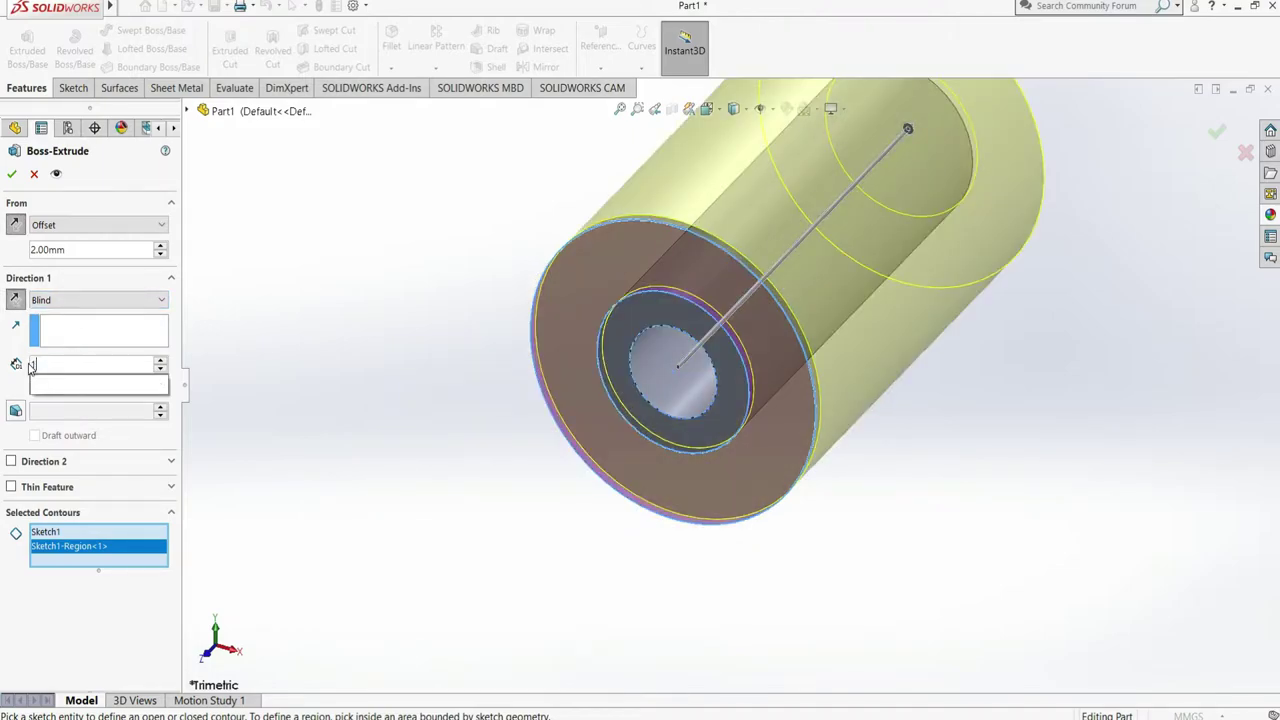
pyautogui.write('8')
pyautogui.press('Return')
pyautogui.click(9, 183)
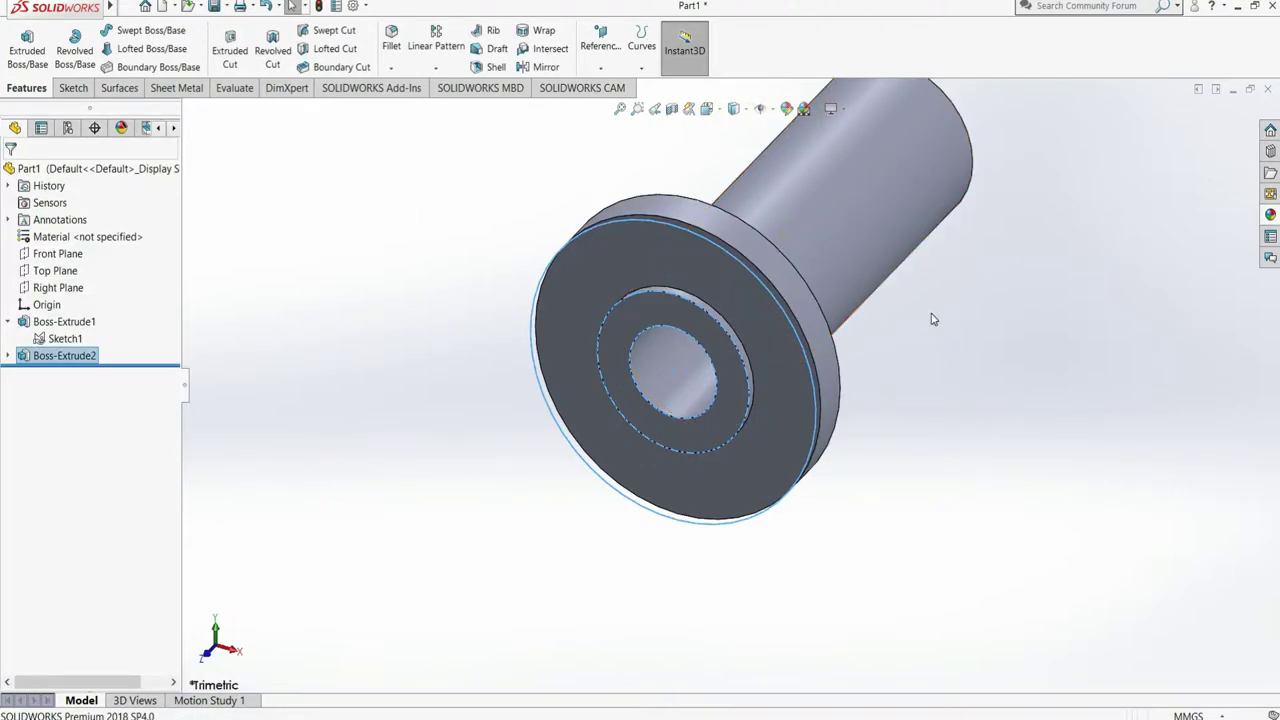
# Step: Orbit the part to a side view
pyautogui.rightClick(973, 317)
pyautogui.click(1028, 376)
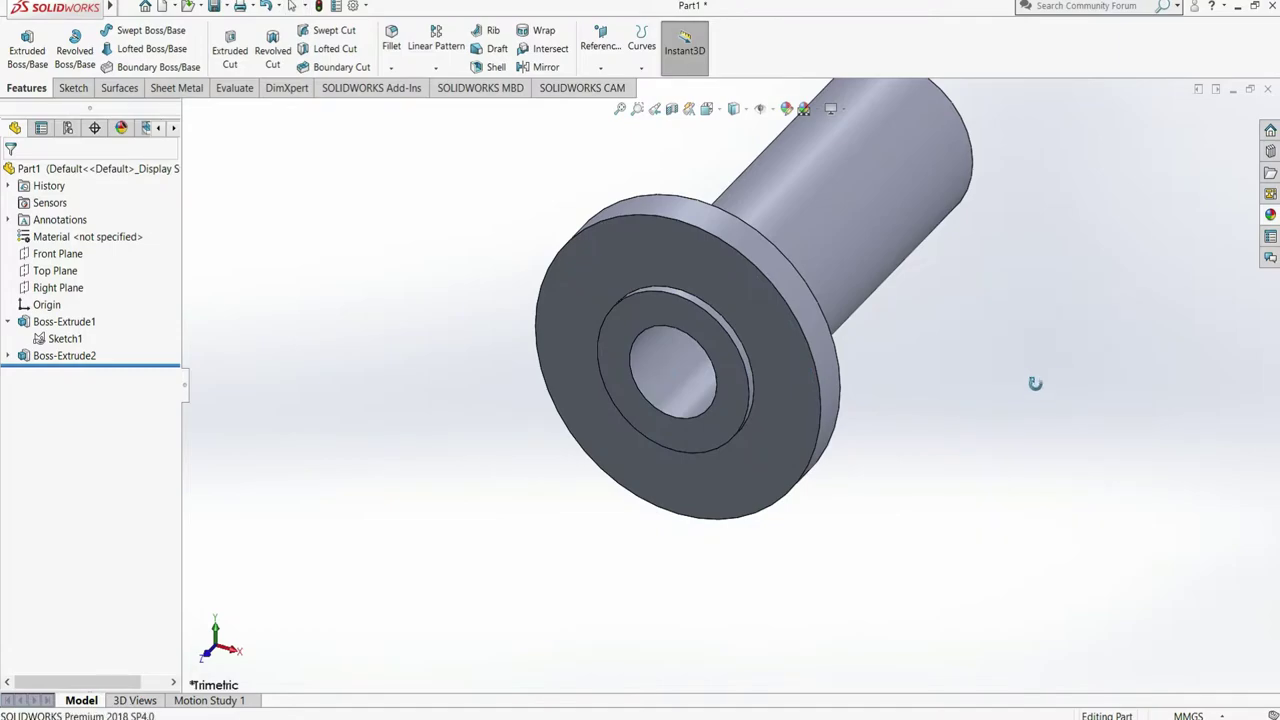
pyautogui.moveTo(1034, 380); pyautogui.dragTo(1026, 417)
pyautogui.scroll(3, 1020, 390)
pyautogui.moveTo(1017, 374)
pyautogui.mouseDown()
pyautogui.moveTo(934, 300)
pyautogui.moveTo(935, 388)
pyautogui.mouseUp()
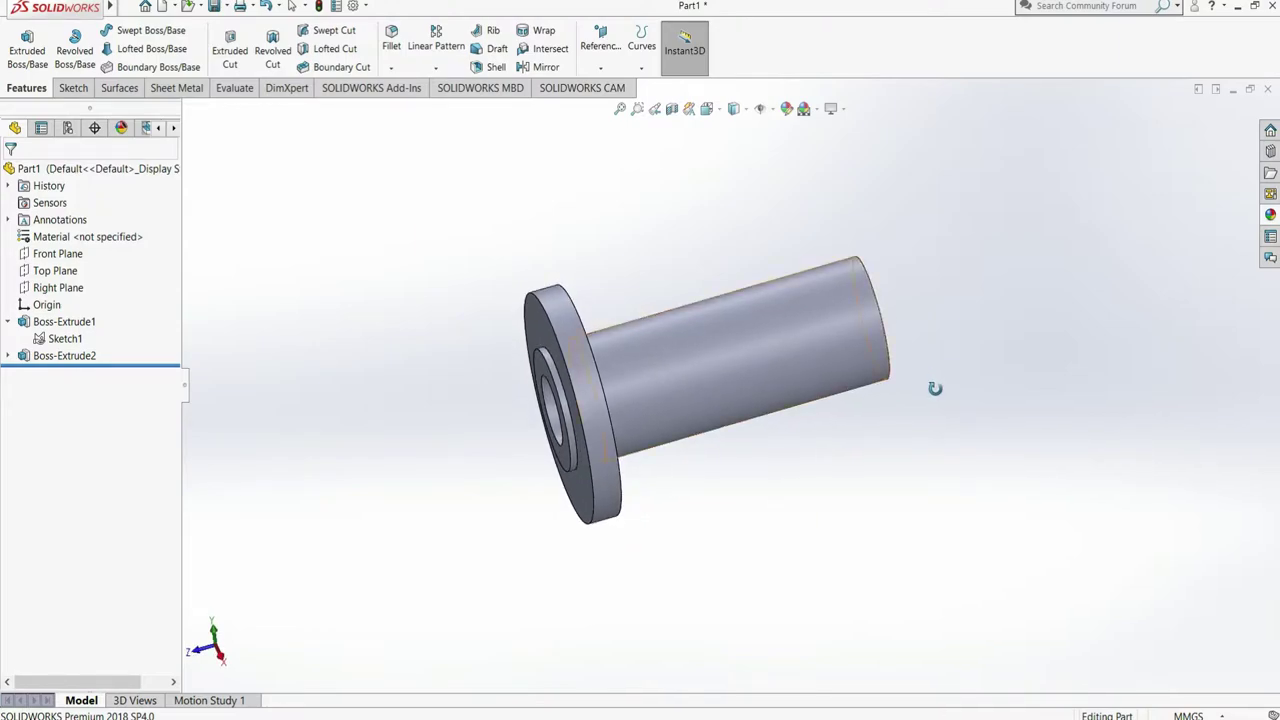
pyautogui.press('Escape')
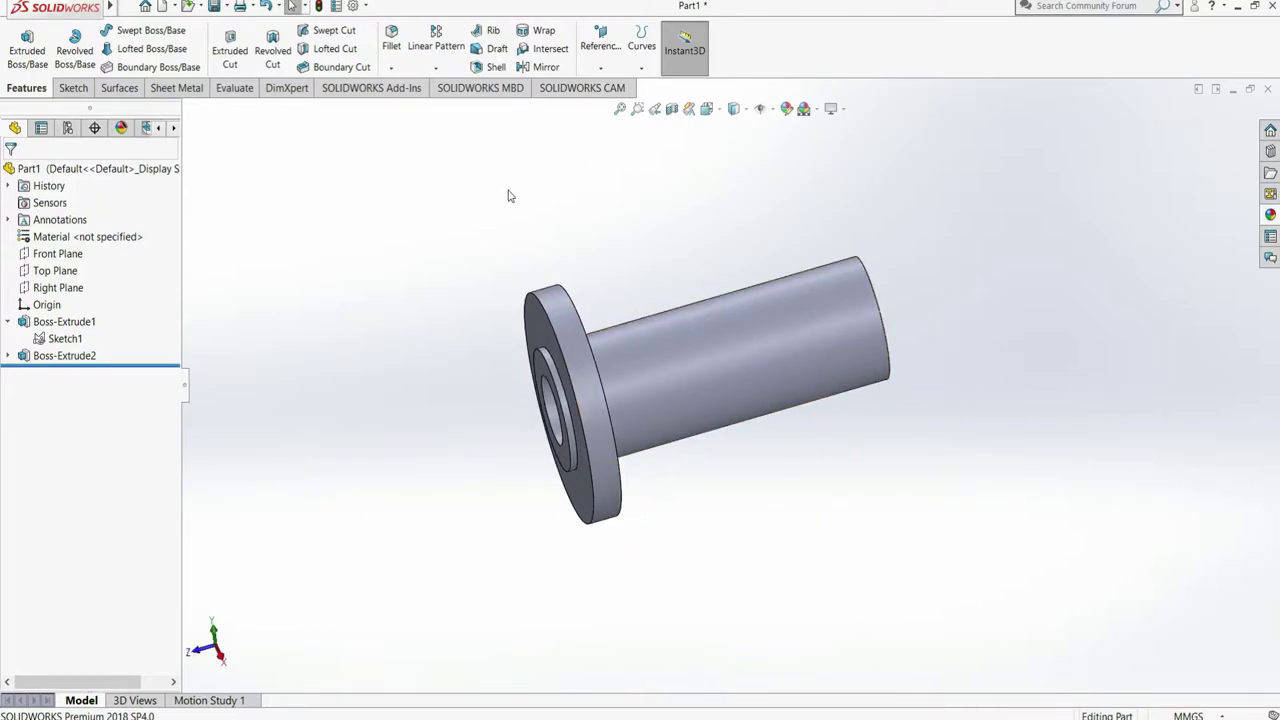
# Step: Create Plane1 referencing the flange's recessed face and the pipe's far end face
pyautogui.click(600, 45)
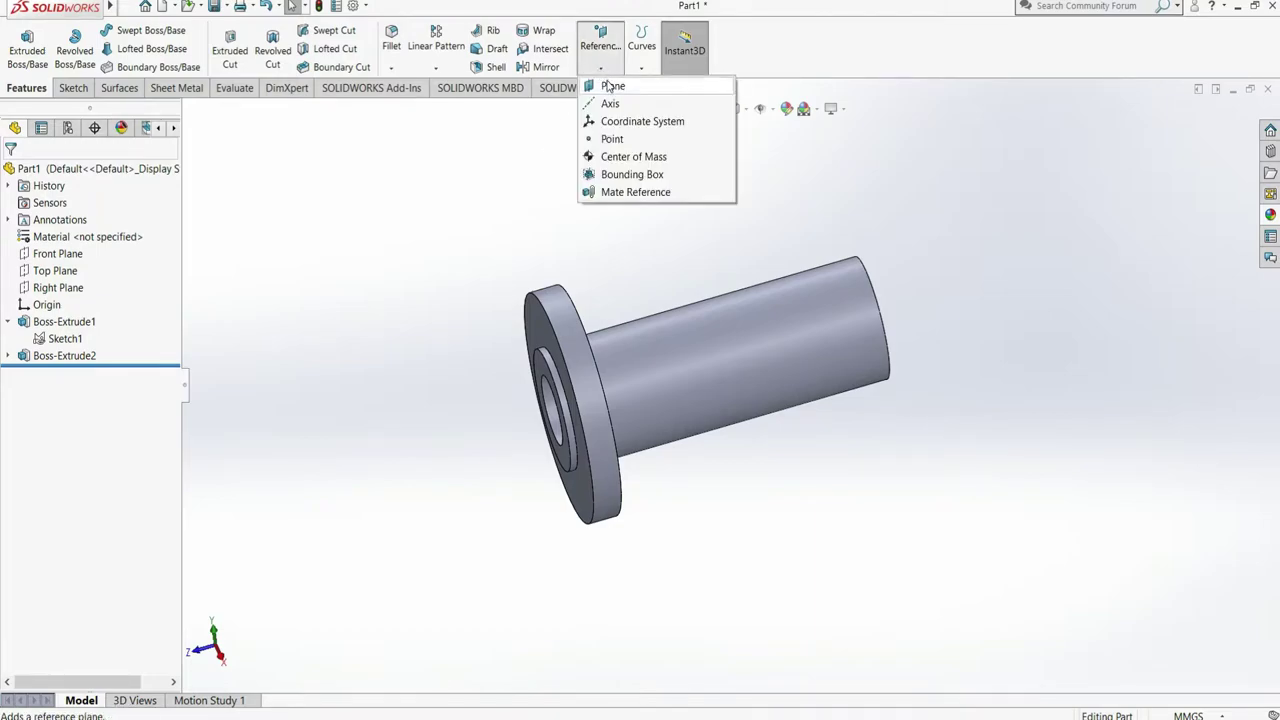
pyautogui.click(626, 90)
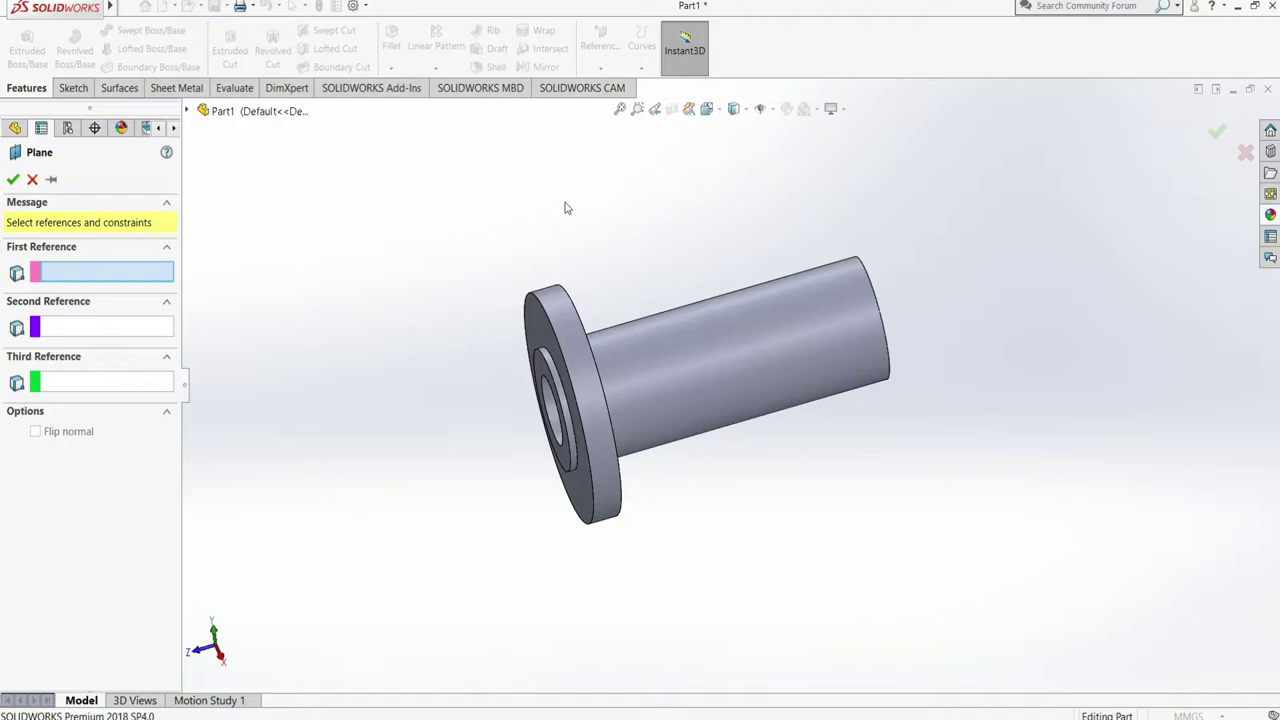
pyautogui.click(552, 378)
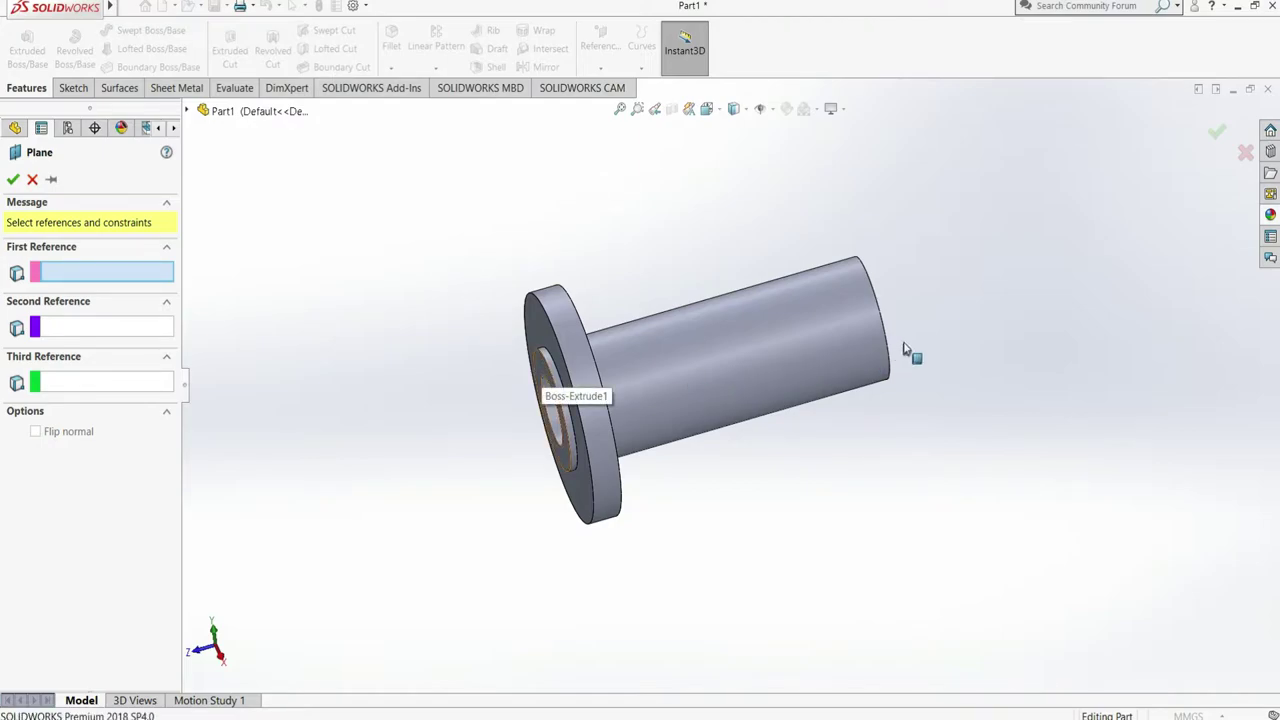
pyautogui.rightClick(942, 290)
pyautogui.moveTo(1005, 336)
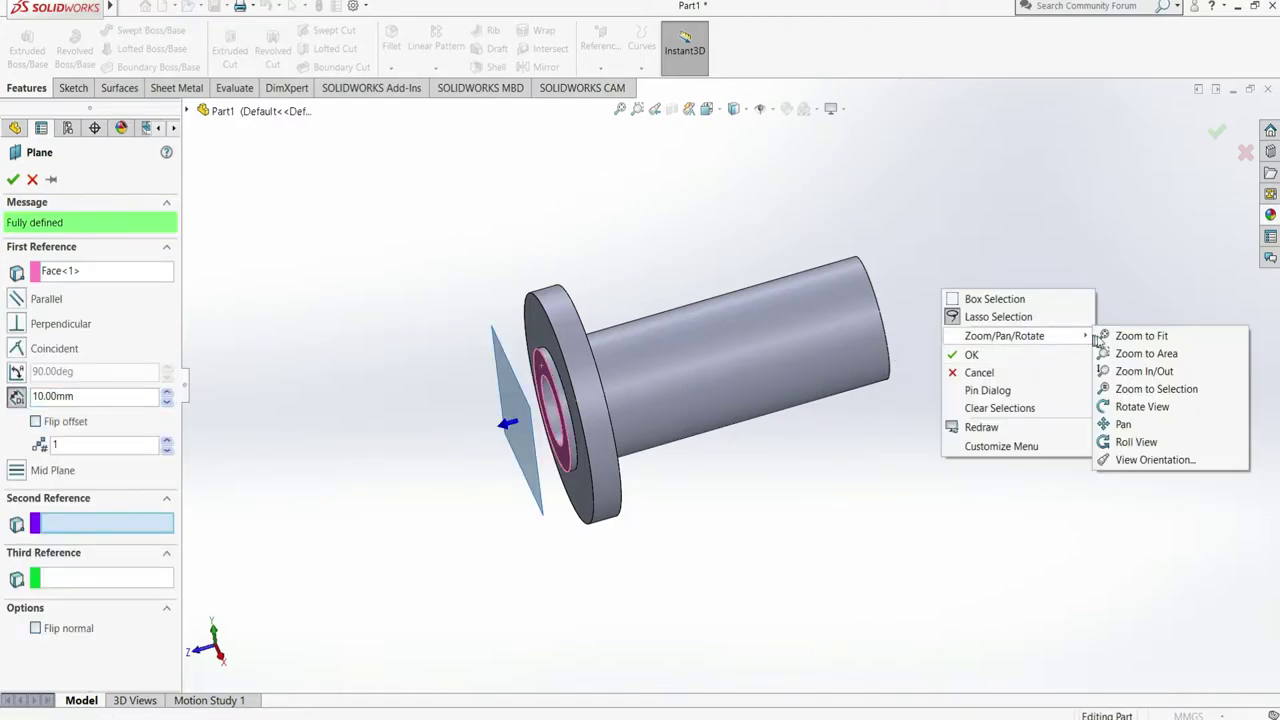
pyautogui.click(1111, 405)
pyautogui.moveTo(994, 357)
pyautogui.mouseDown()
pyautogui.moveTo(894, 377)
pyautogui.moveTo(908, 420)
pyautogui.mouseUp()
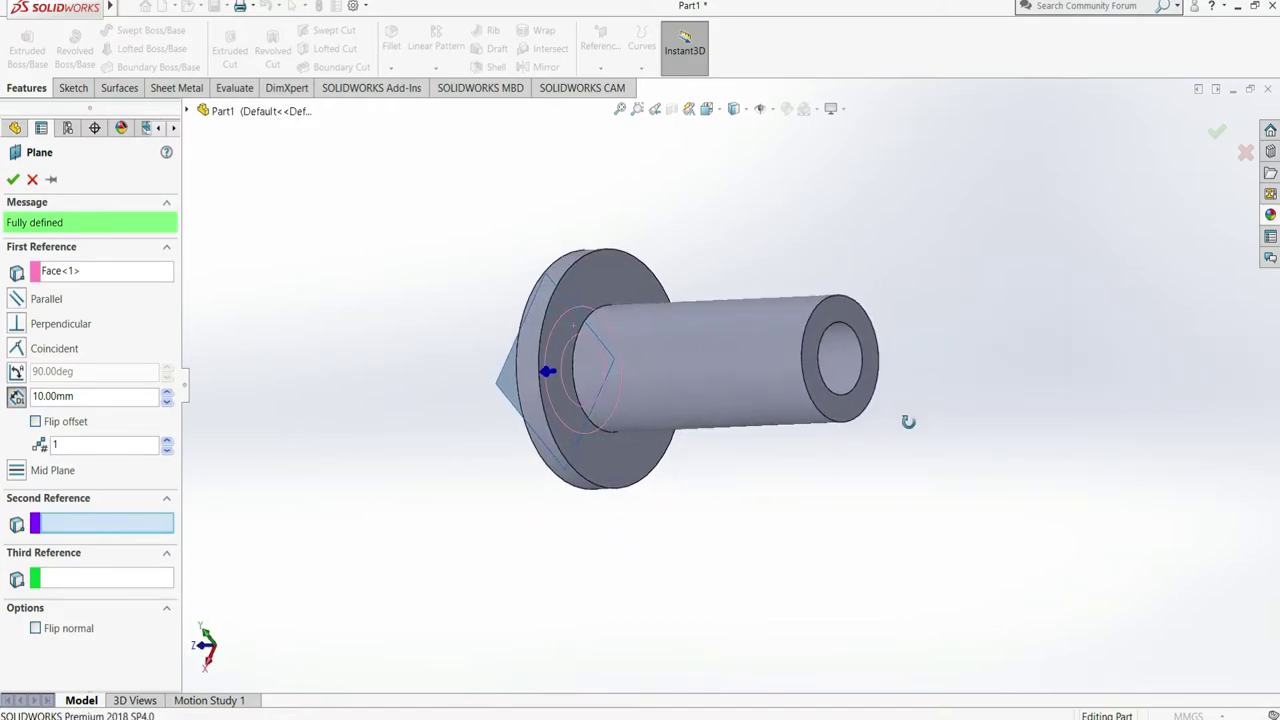
pyautogui.click(832, 340)
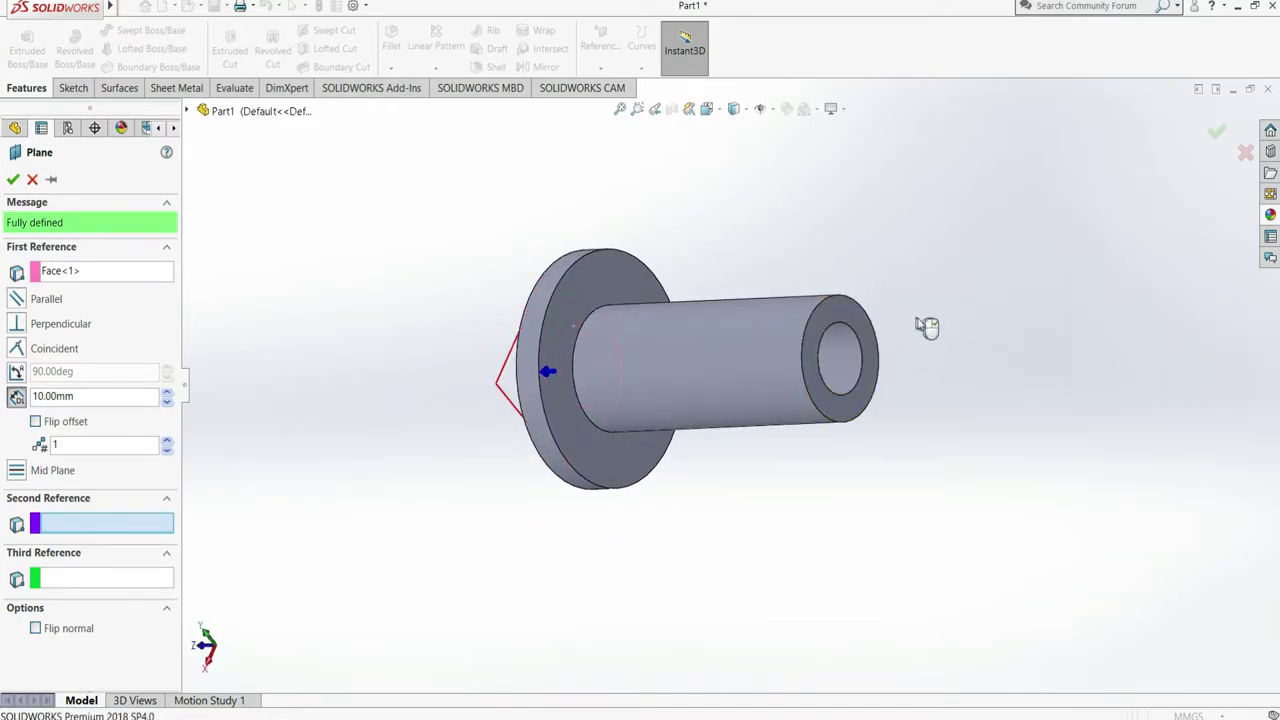
pyautogui.click(12, 179)
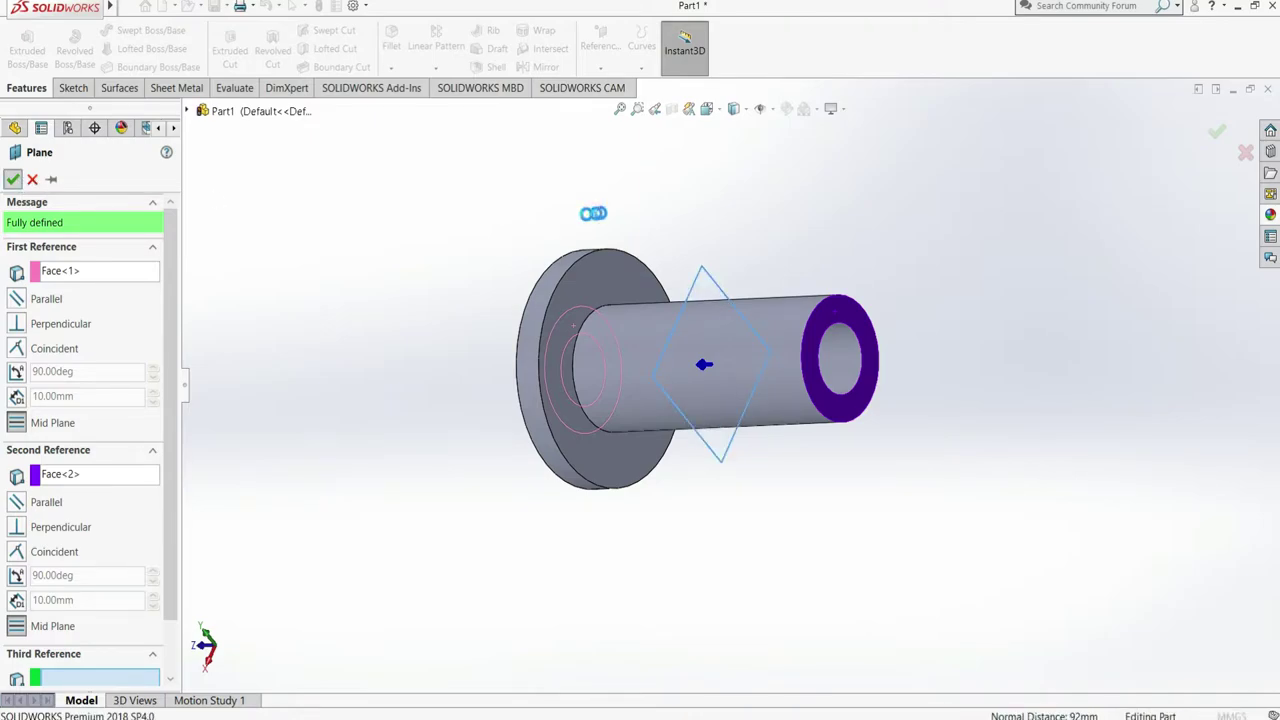
pyautogui.click(800, 209)
# Step: Mirror the Boss-Extrude2 flange across Plane1, then hide Plane1
pyautogui.rightClick(970, 217)
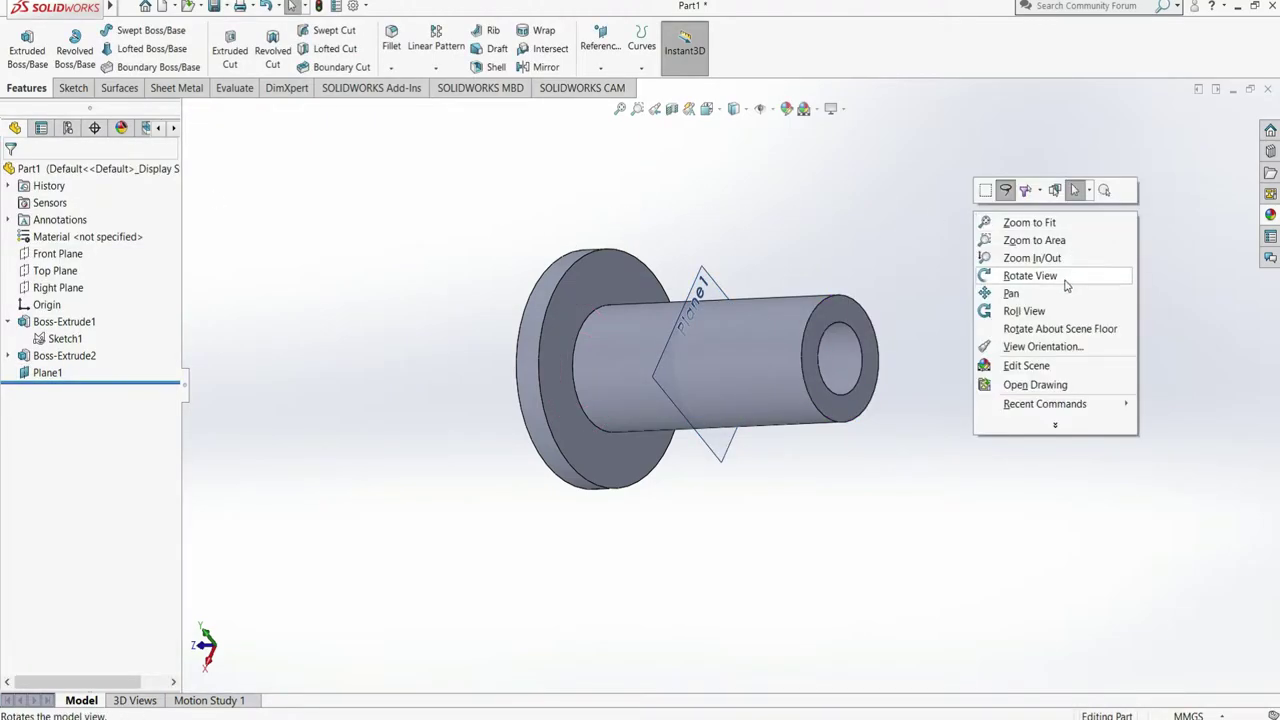
pyautogui.click(1062, 278)
pyautogui.moveTo(1034, 306); pyautogui.dragTo(972, 321)
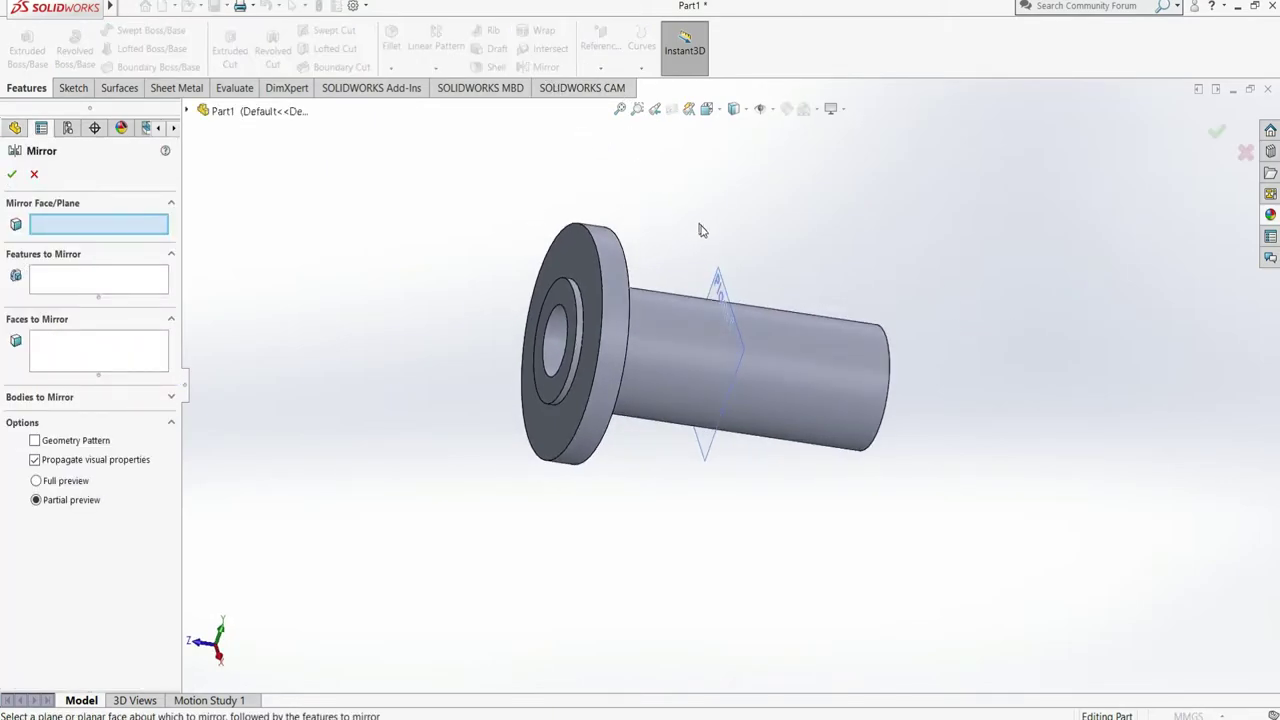
pyautogui.click(718, 282)
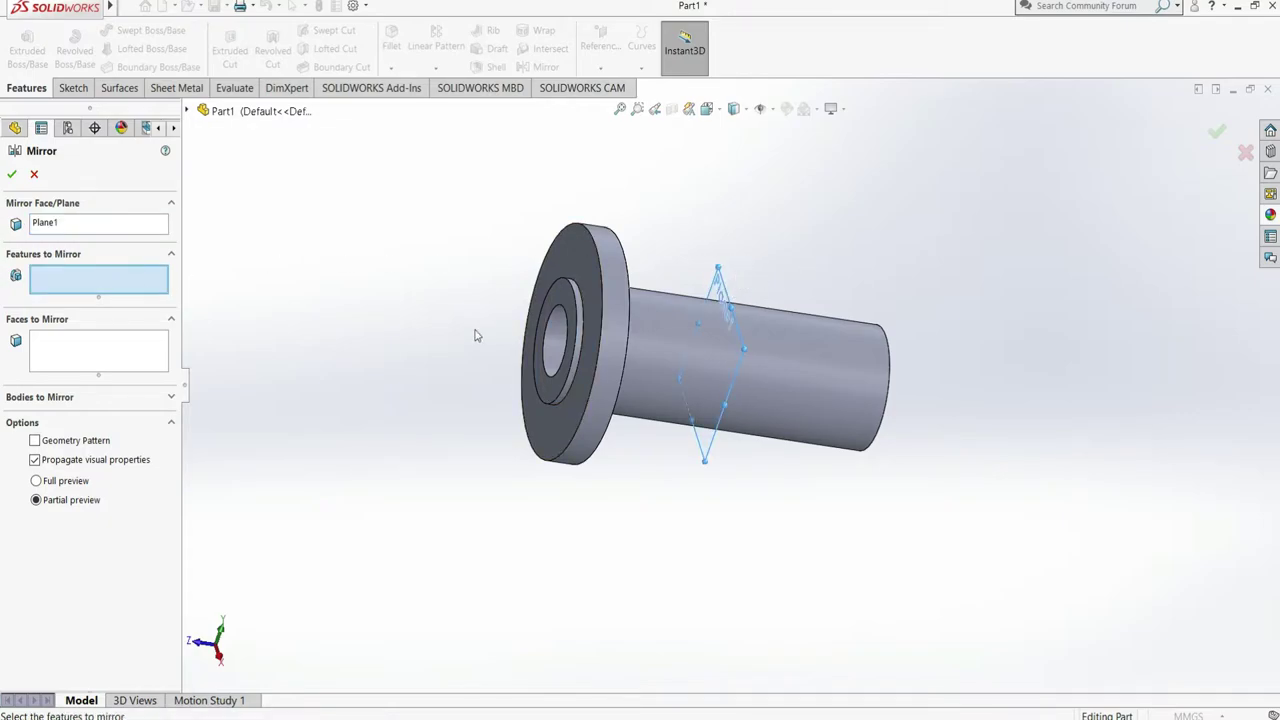
pyautogui.click(612, 276)
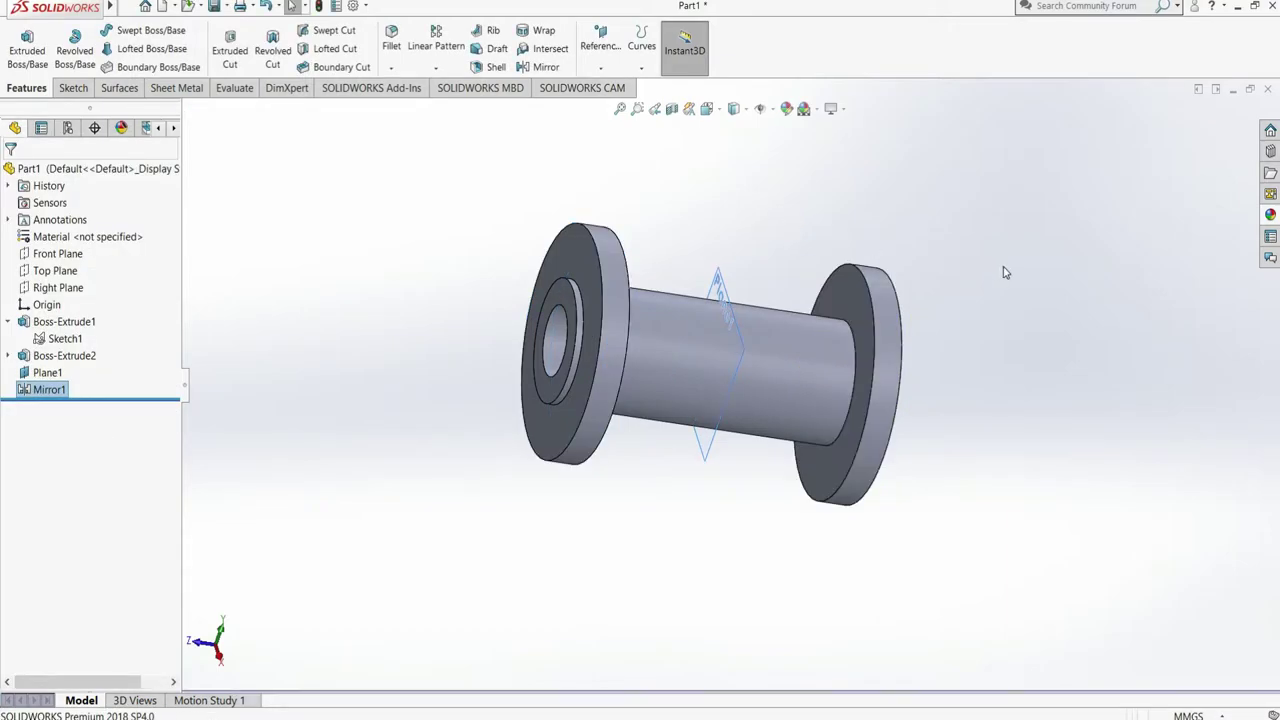
pyautogui.click(722, 288)
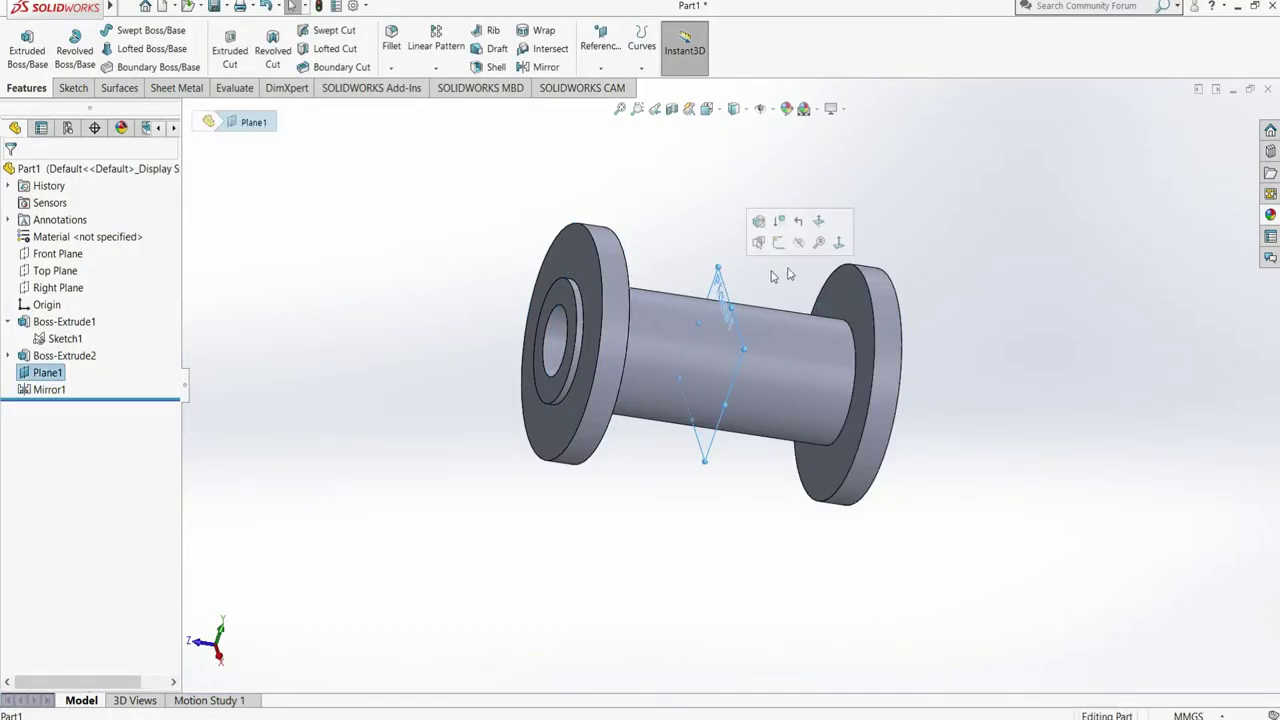
pyautogui.click(1040, 270)
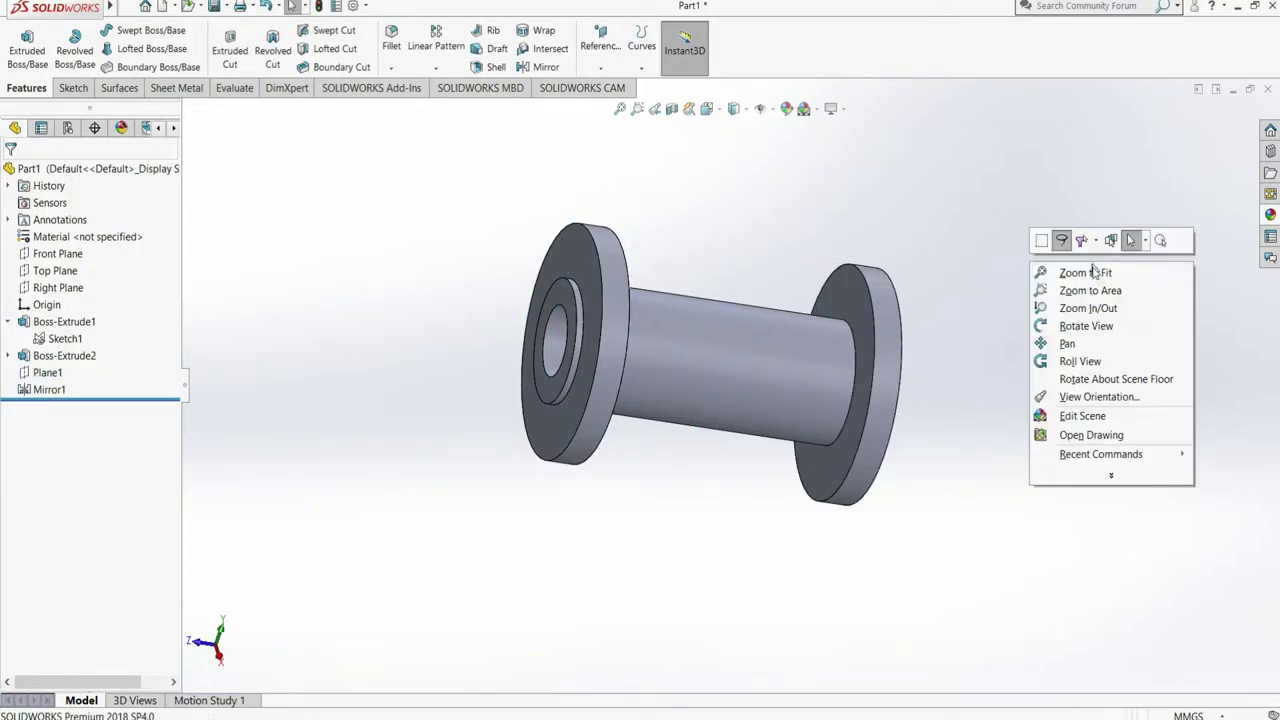
# Step: Orbit to the spool's flanged end and begin a new reference plane
pyautogui.rightClick(1032, 262)
pyautogui.click(1062, 322)
pyautogui.moveTo(1006, 326)
pyautogui.mouseDown()
pyautogui.moveTo(971, 314)
pyautogui.moveTo(1100, 294)
pyautogui.moveTo(980, 277)
pyautogui.moveTo(1043, 204)
pyautogui.moveTo(969, 216)
pyautogui.mouseUp()
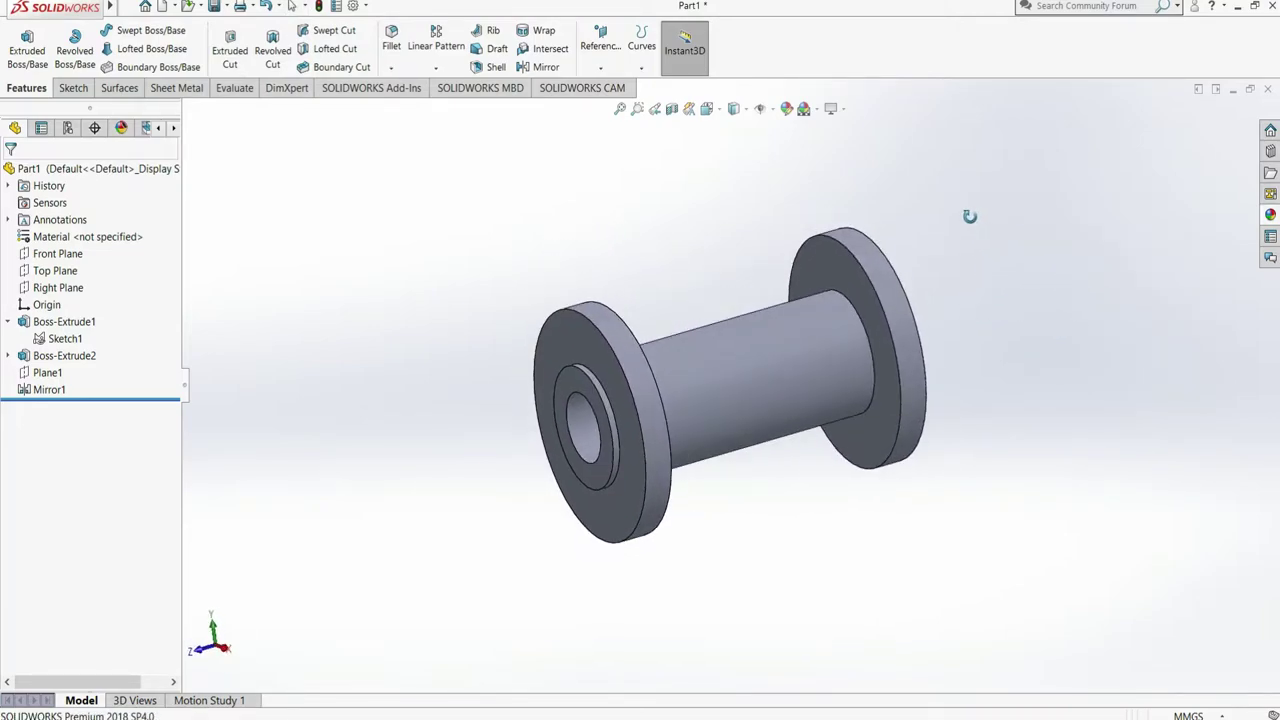
pyautogui.click(602, 66)
pyautogui.click(610, 87)
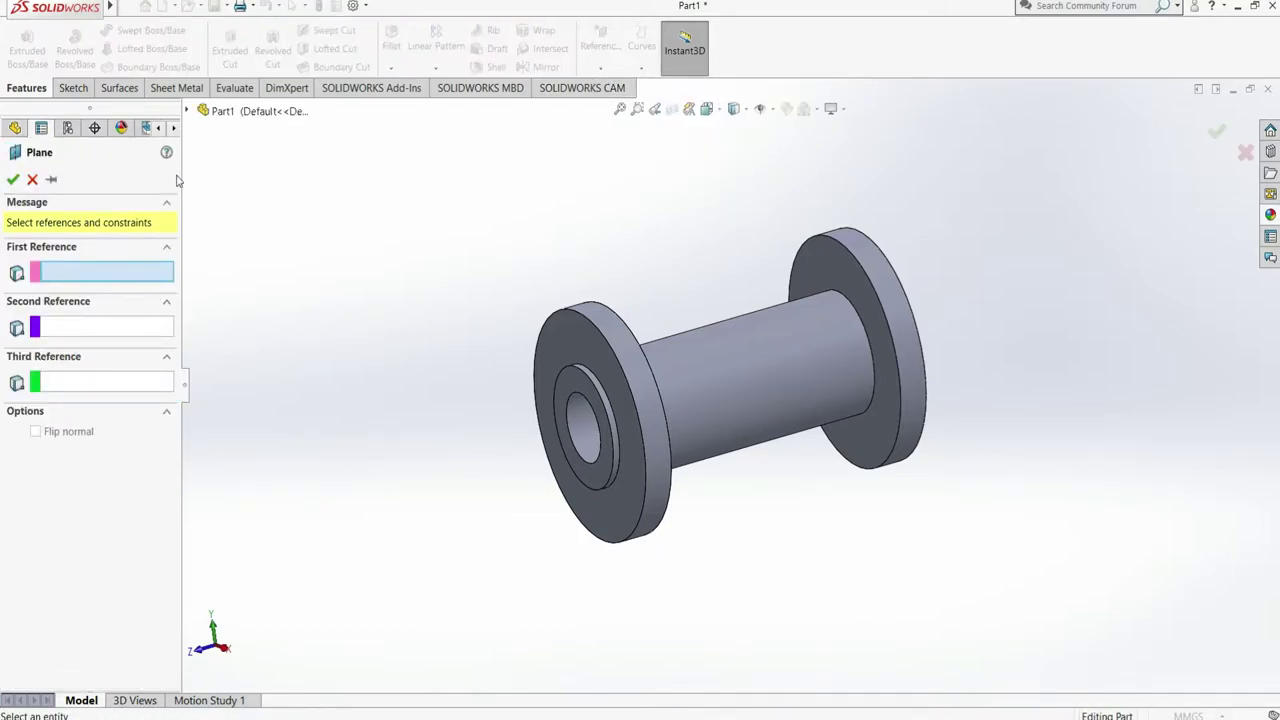
# Step: Create Plane2 at a 46.00 mm offset from Top Plane and select it
pyautogui.click(188, 112)
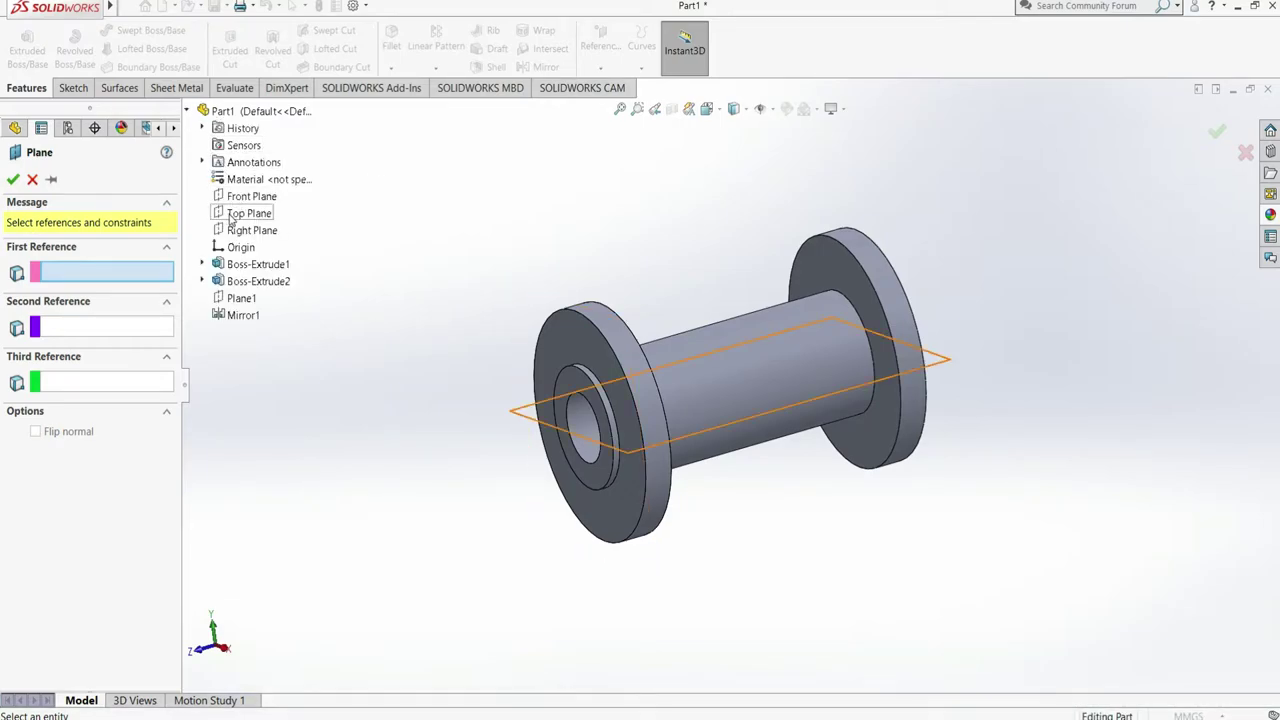
pyautogui.click(249, 213)
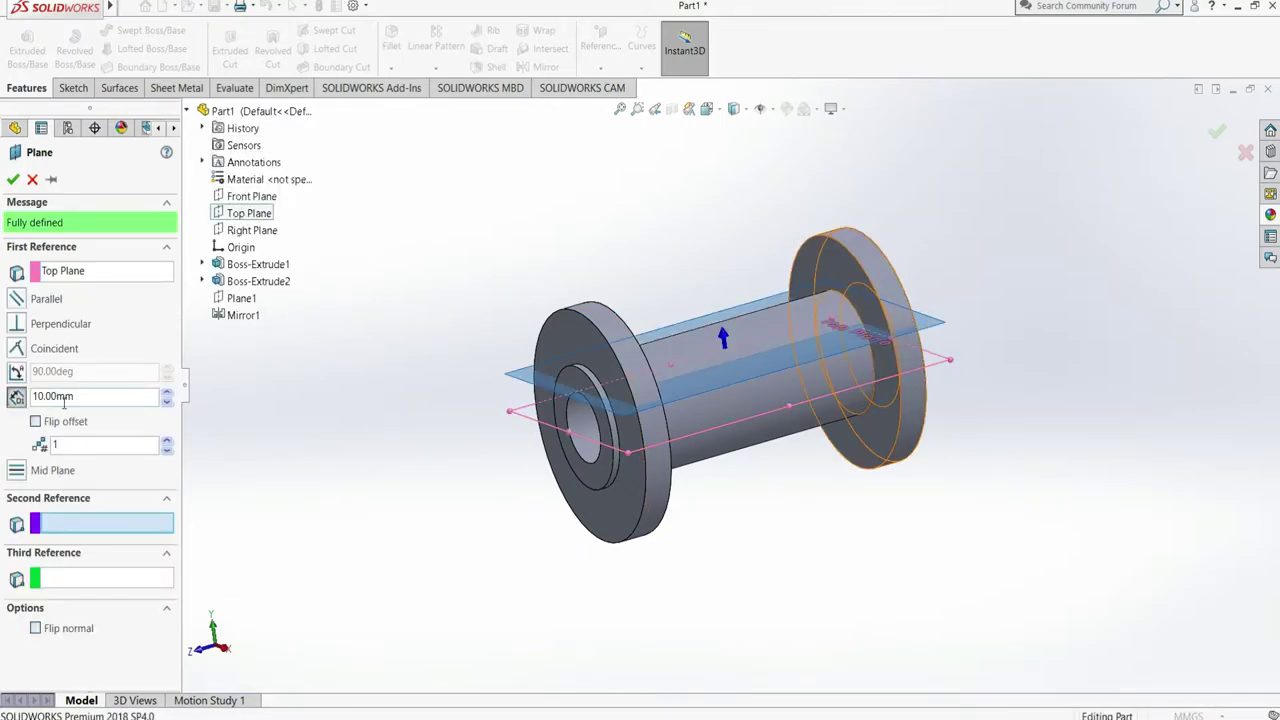
pyautogui.click(85, 397)
pyautogui.write('46')
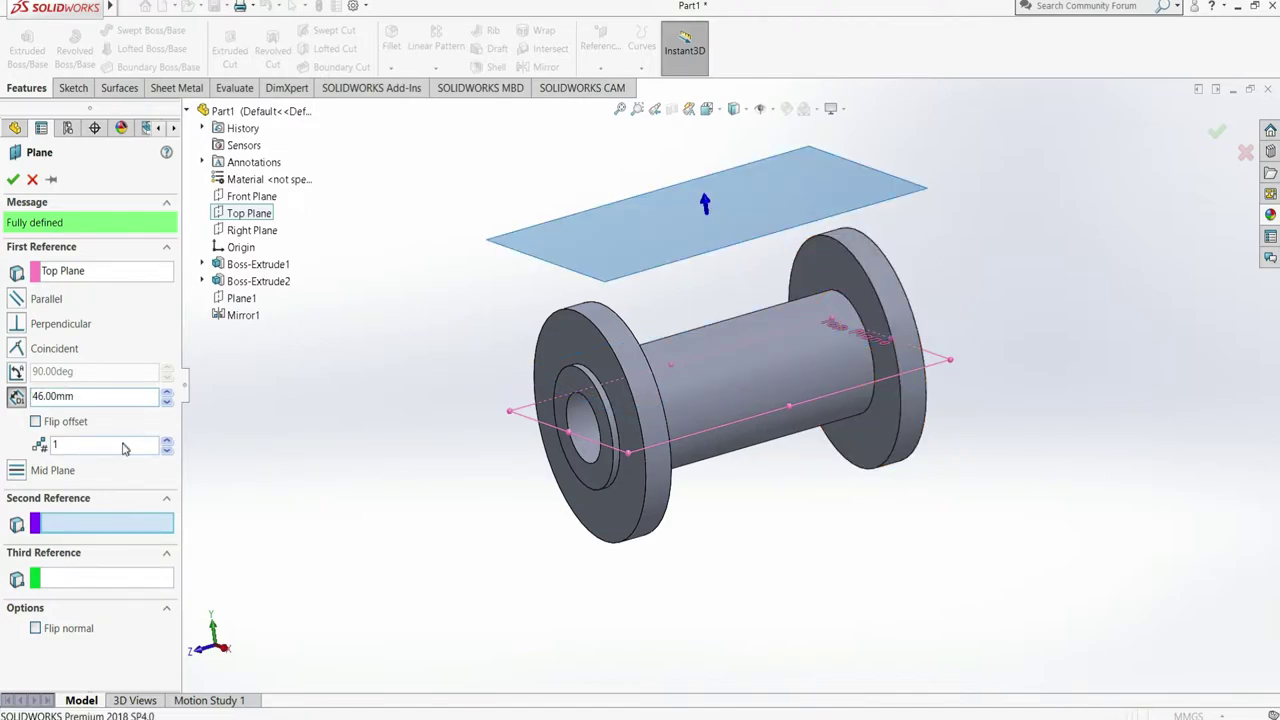
pyautogui.click(12, 180)
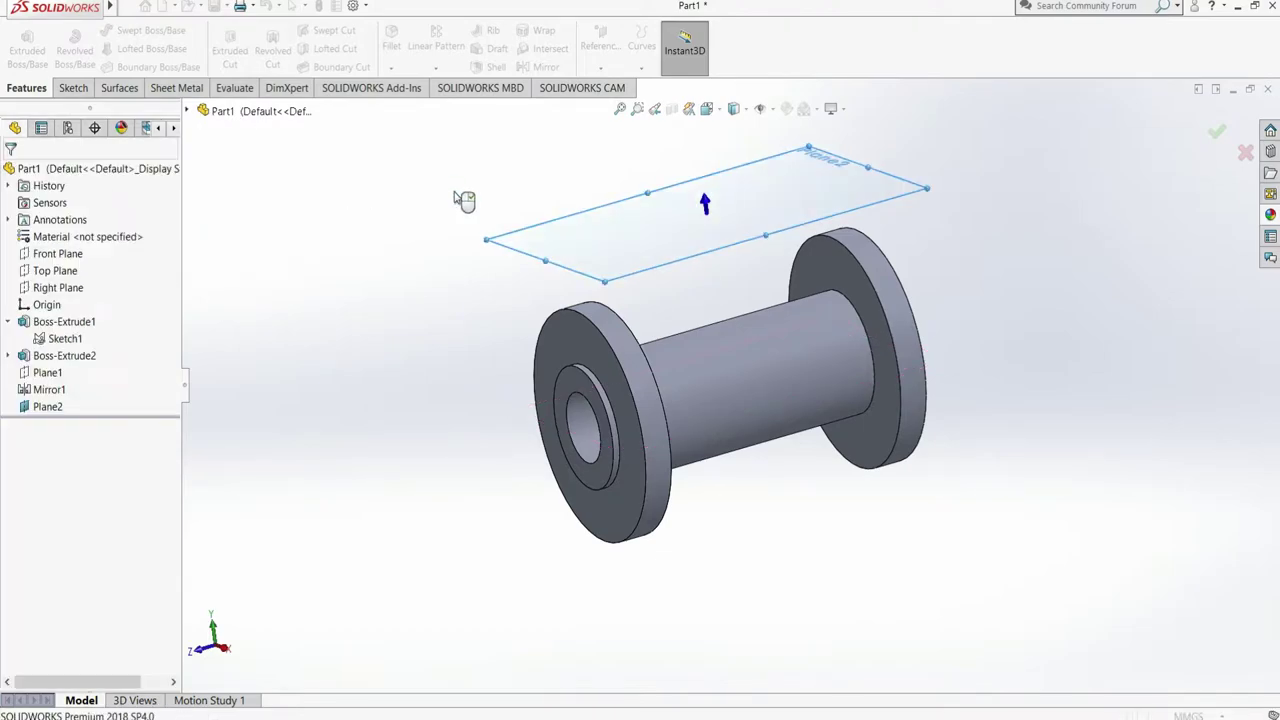
pyautogui.click(630, 225)
# Step: Sketch on Plane2, converting the shaft's two silhouette edges and both flange junction edges
pyautogui.click(669, 156)
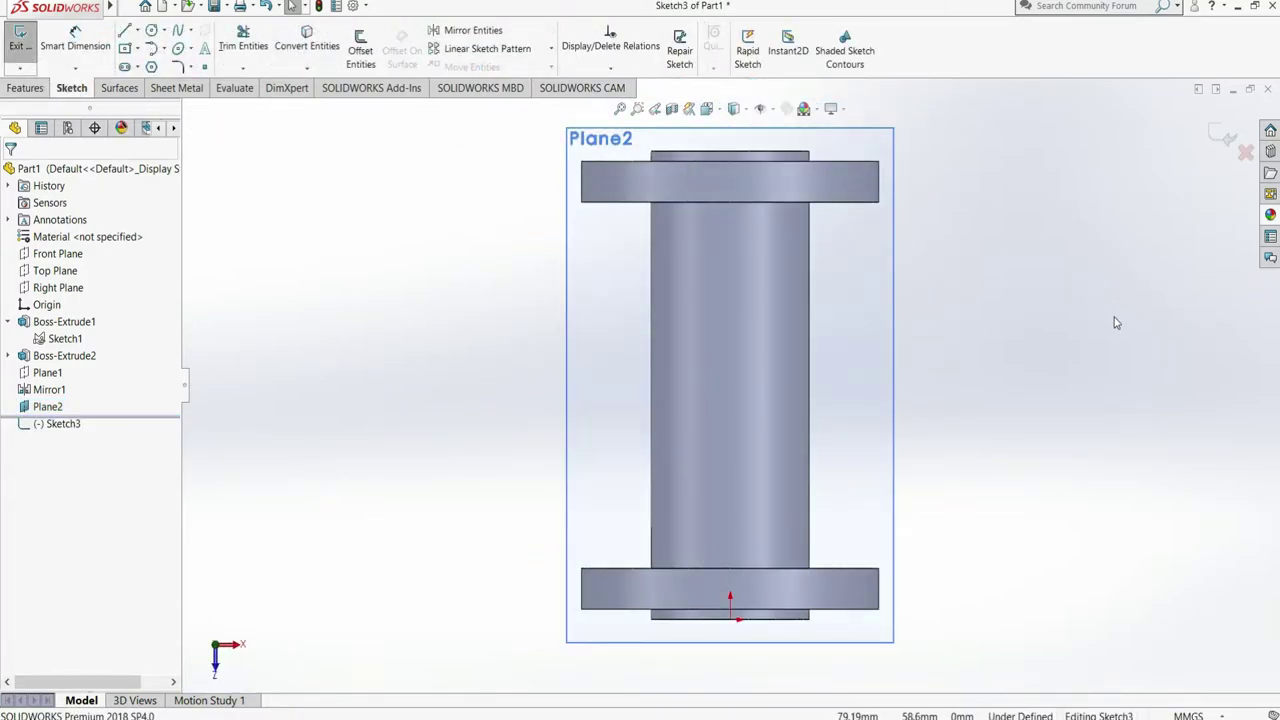
pyautogui.click(307, 45)
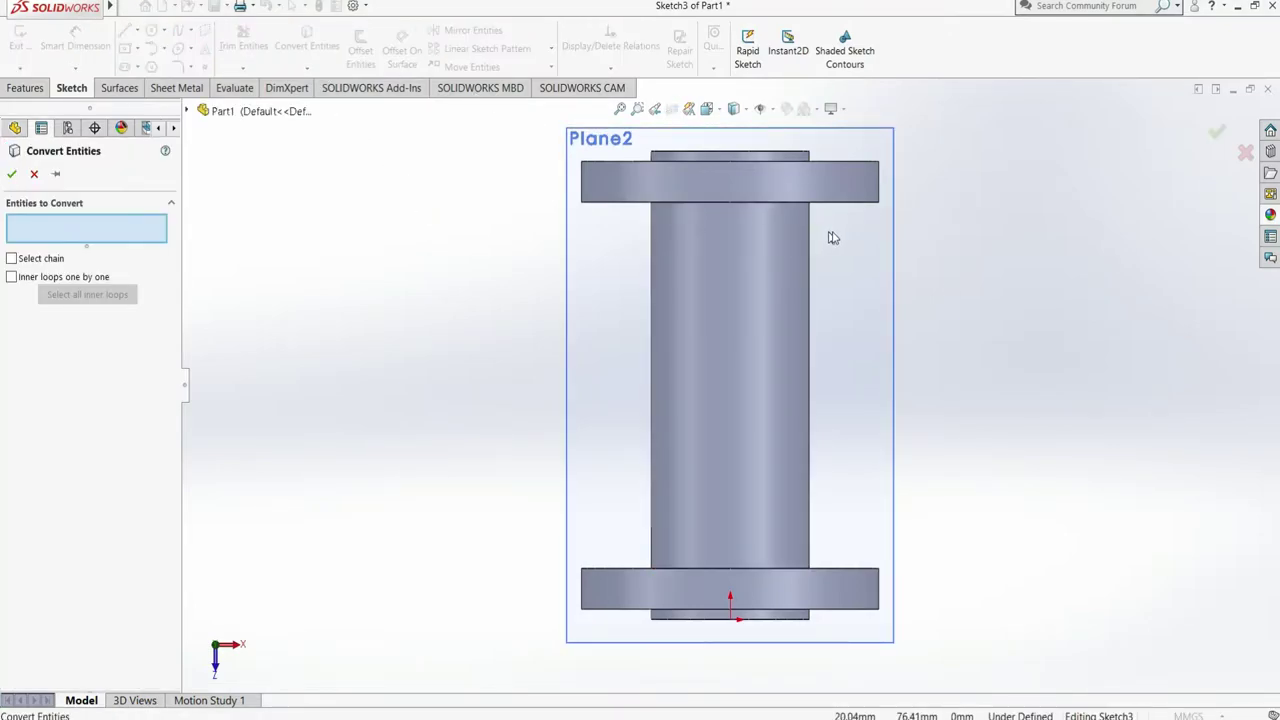
pyautogui.scroll(-4, 757, 229)
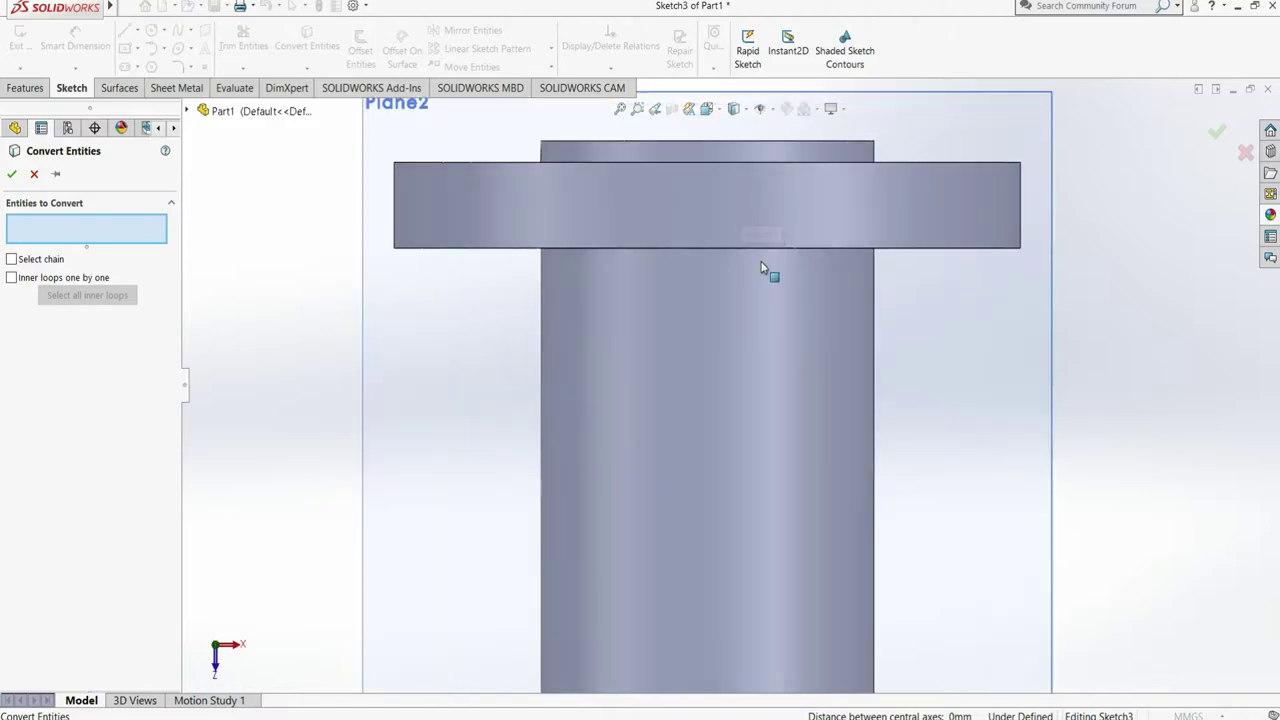
pyautogui.click(757, 254)
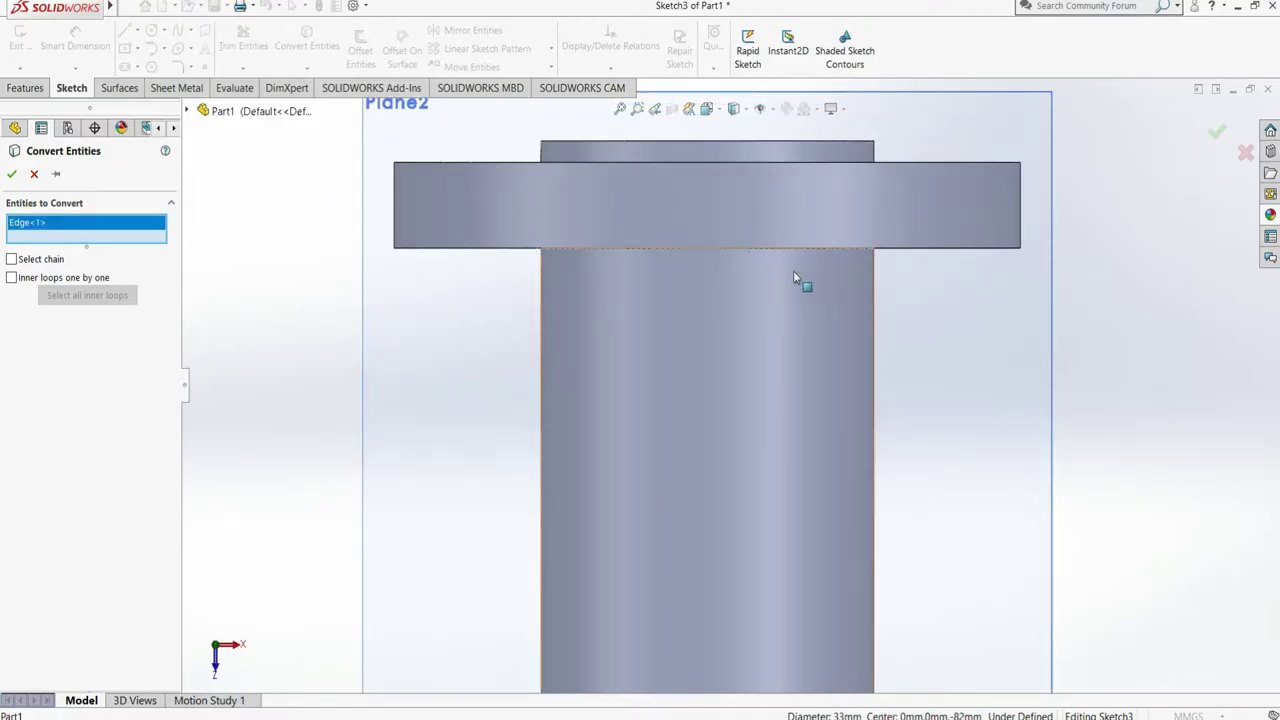
pyautogui.scroll(2, 805, 262)
pyautogui.scroll(2, 835, 295)
pyautogui.scroll(2, 850, 320)
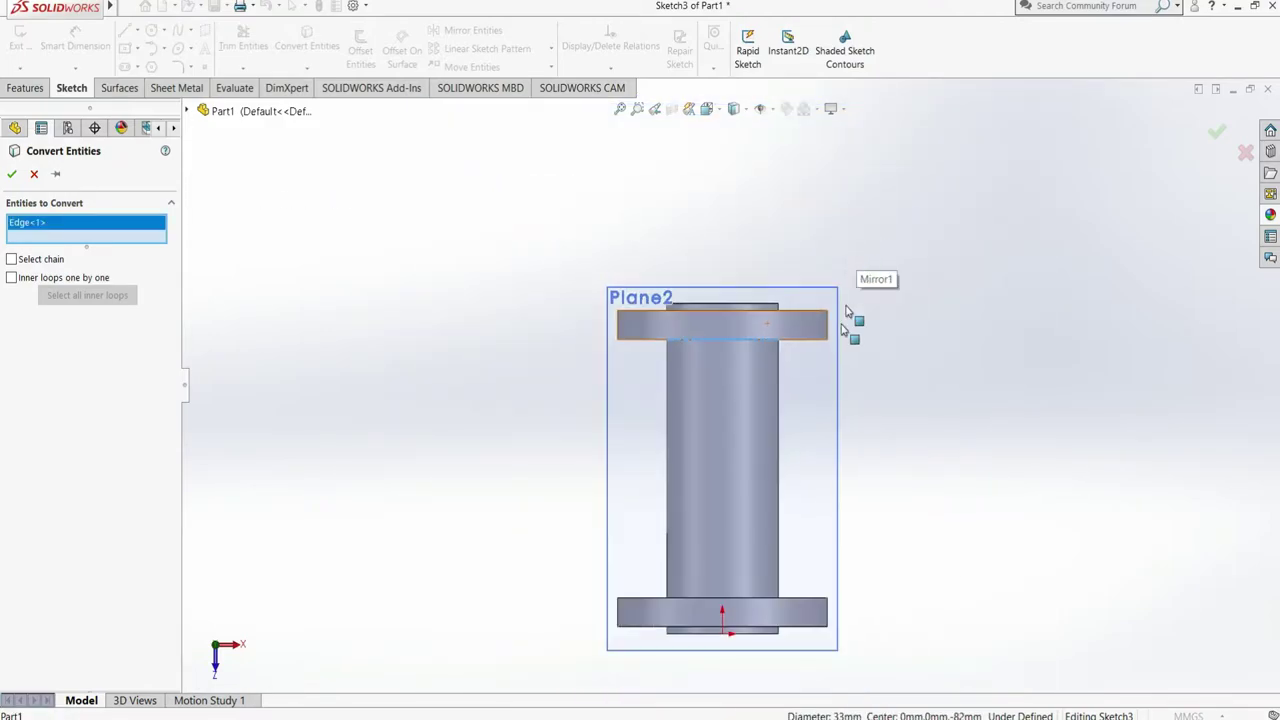
pyautogui.click(780, 475)
pyautogui.click(667, 476)
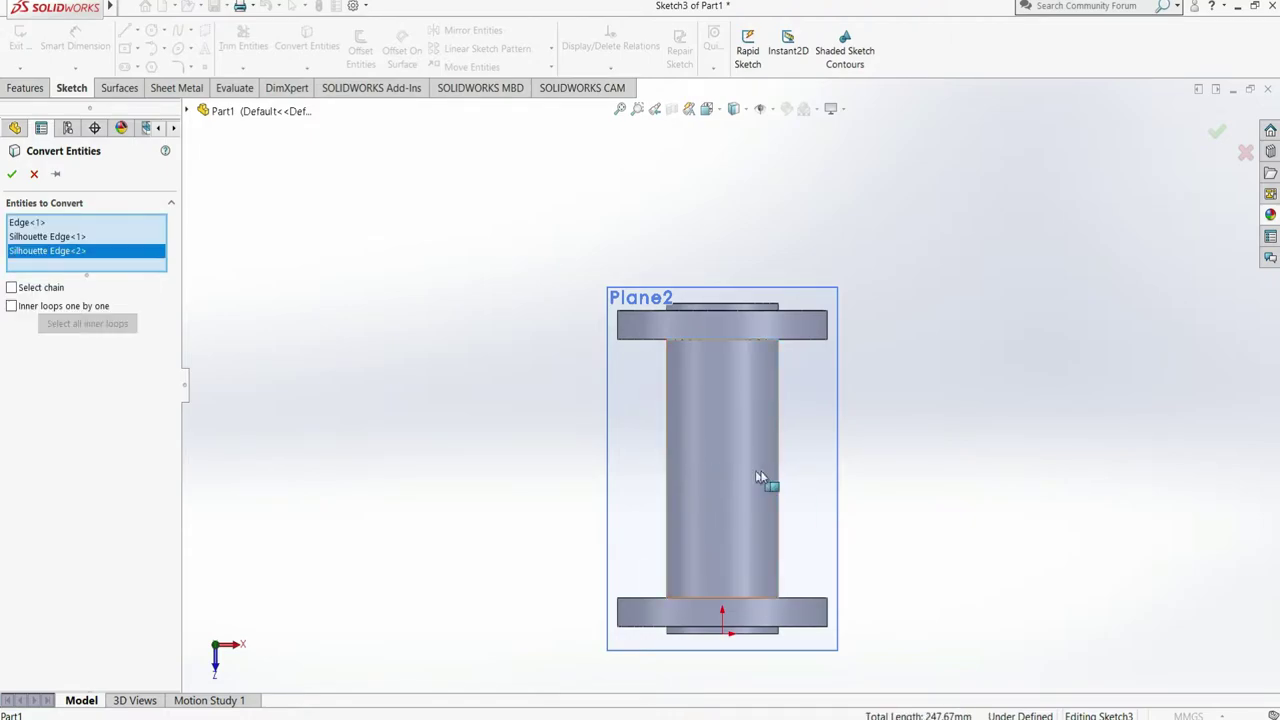
pyautogui.click(733, 605)
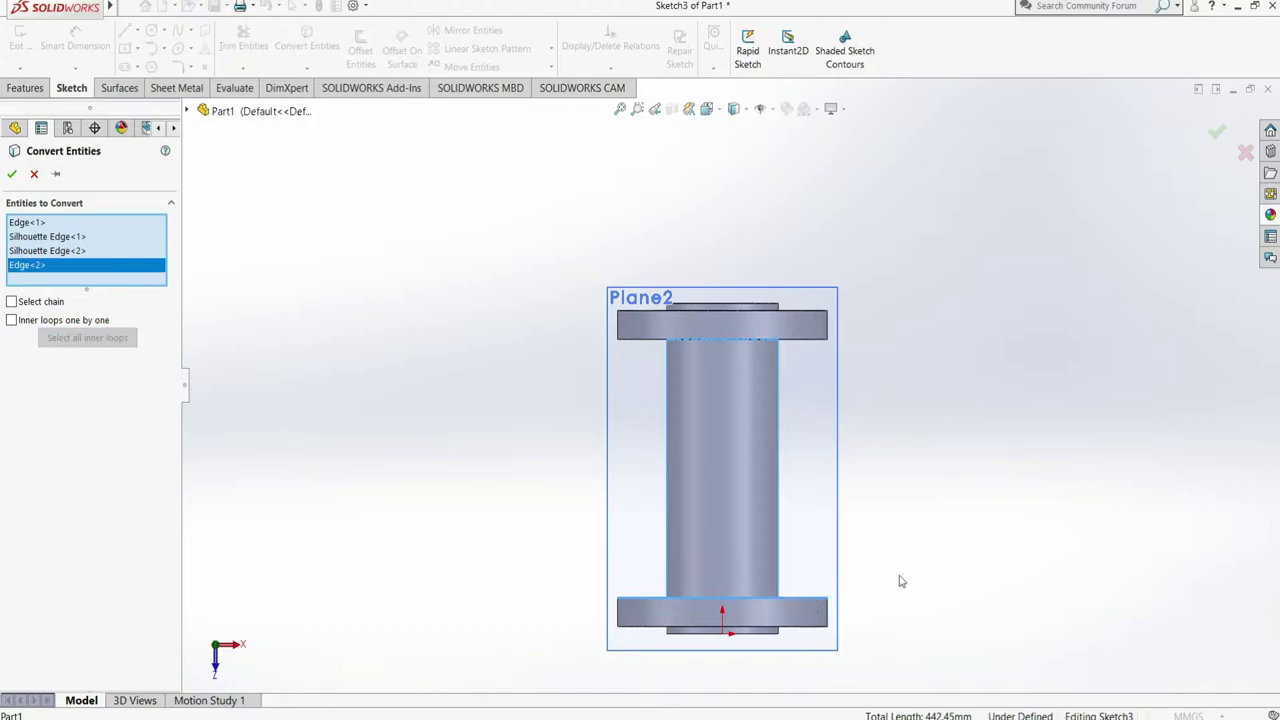
pyautogui.click(13, 177)
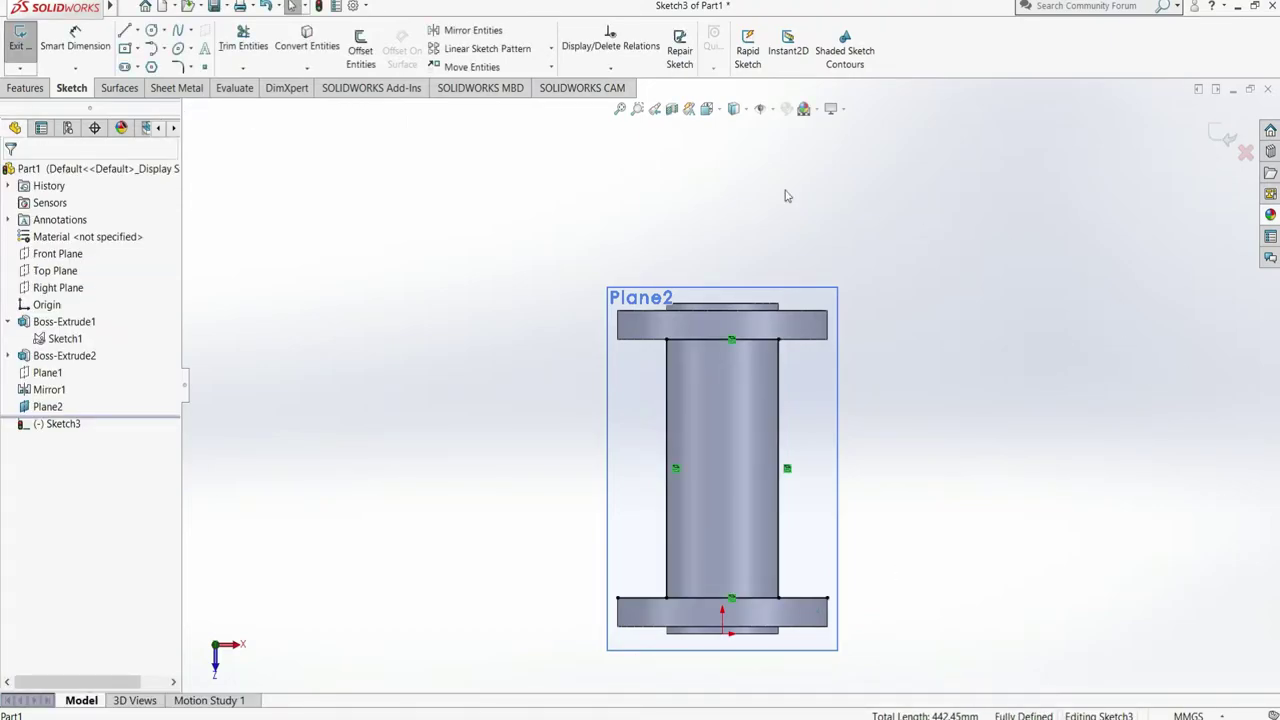
# Step: Attempt to trim a converted line near the lower flange
pyautogui.press('t')
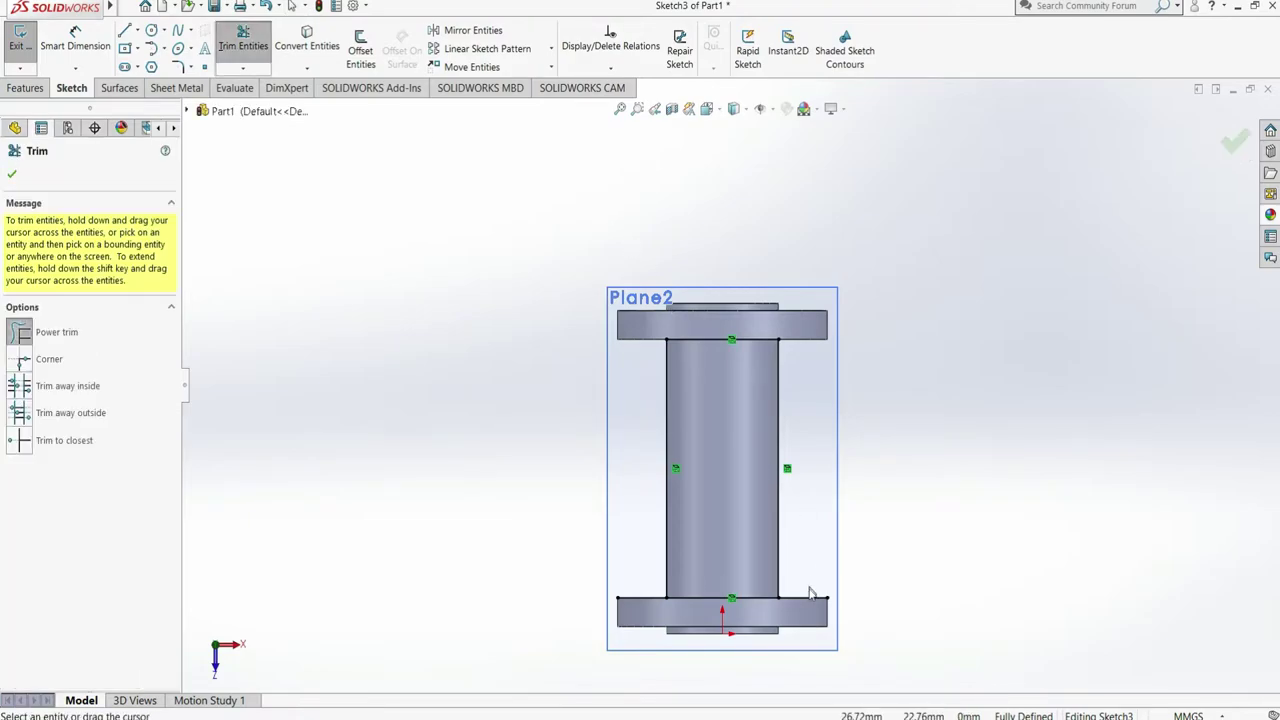
pyautogui.moveTo(811, 594)
pyautogui.mouseDown()
pyautogui.moveTo(694, 590)
pyautogui.moveTo(648, 625)
pyautogui.mouseUp()
pyautogui.click(13, 170)
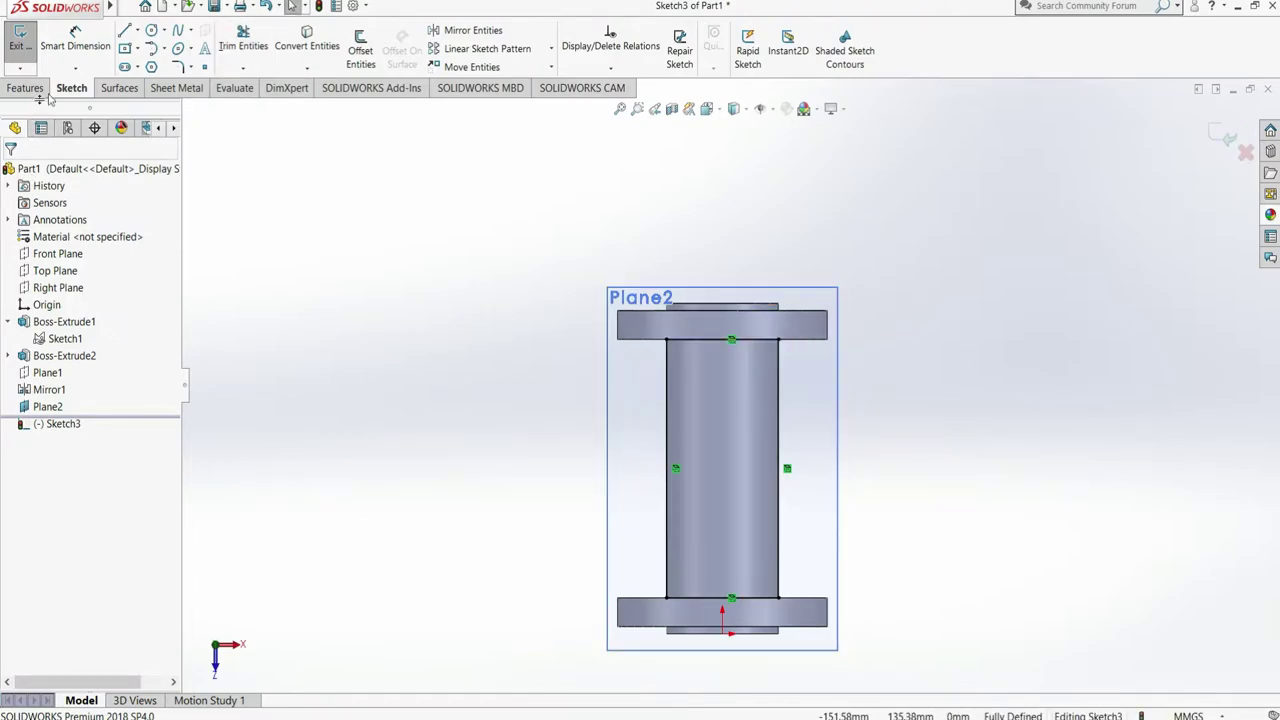
pyautogui.click(138, 31)
# Step: Draw a centerline between the top and bottom edge midpoints
pyautogui.click(722, 340)
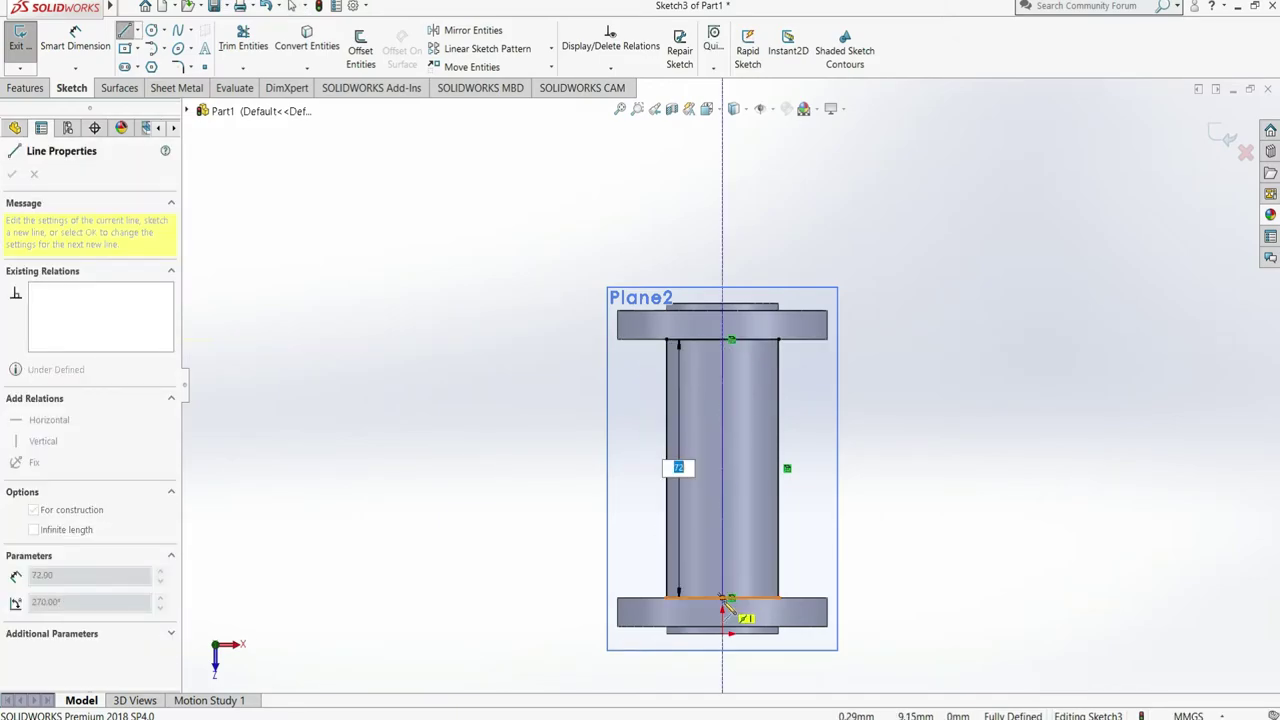
pyautogui.click(786, 580)
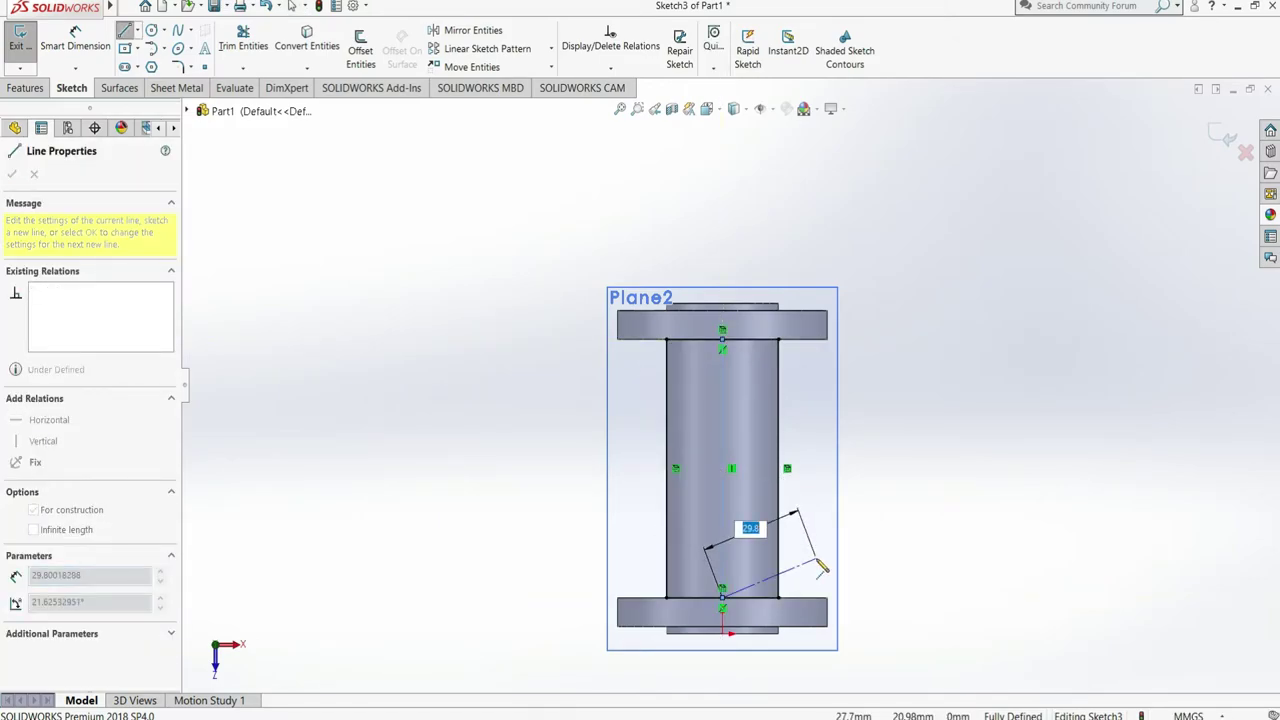
pyautogui.rightClick(886, 488)
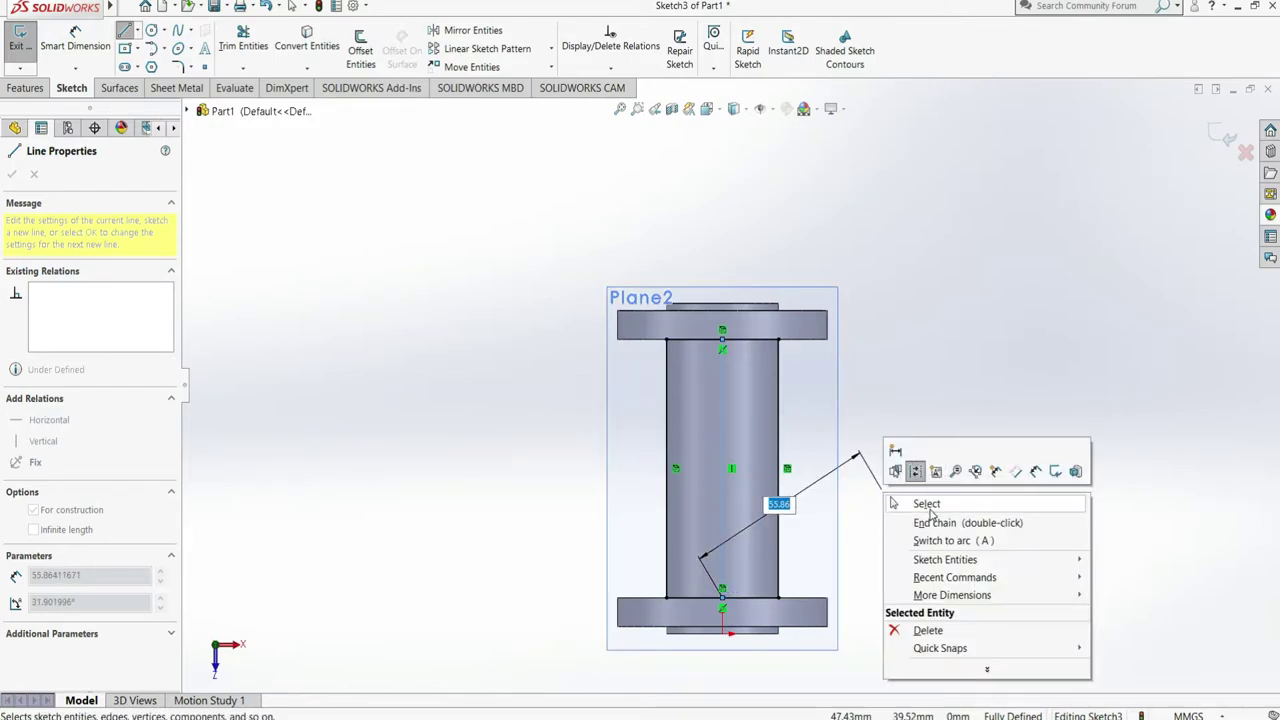
pyautogui.click(929, 506)
pyautogui.press('Escape')
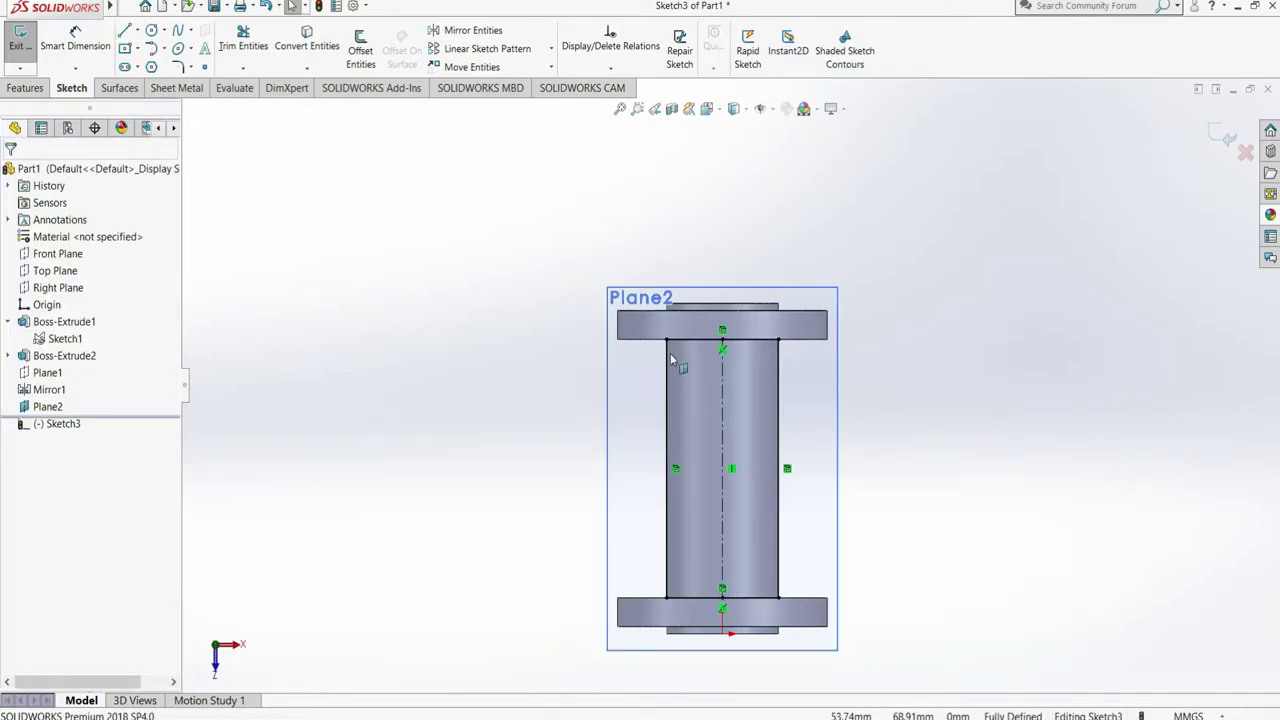
# Step: Draw Ø19, Ø33 and Ø62 circles sharing one centre on the centerline
pyautogui.click(151, 31)
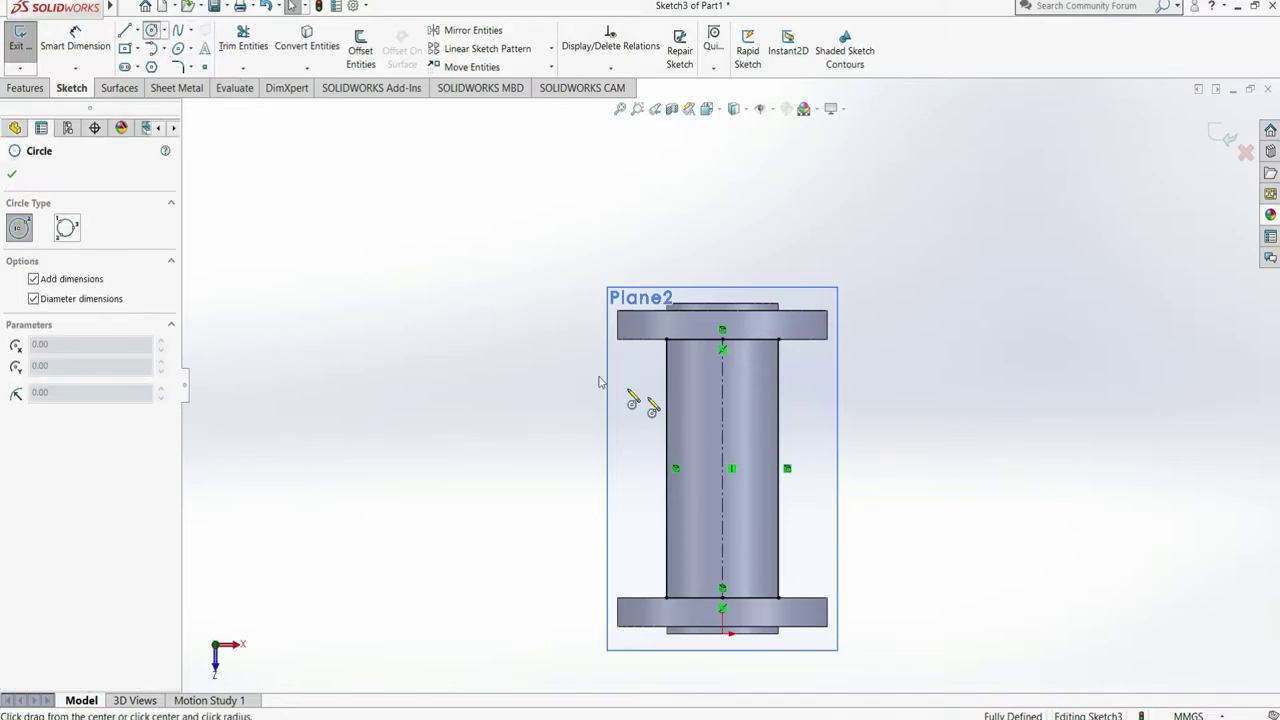
pyautogui.click(722, 468)
pyautogui.write('19')
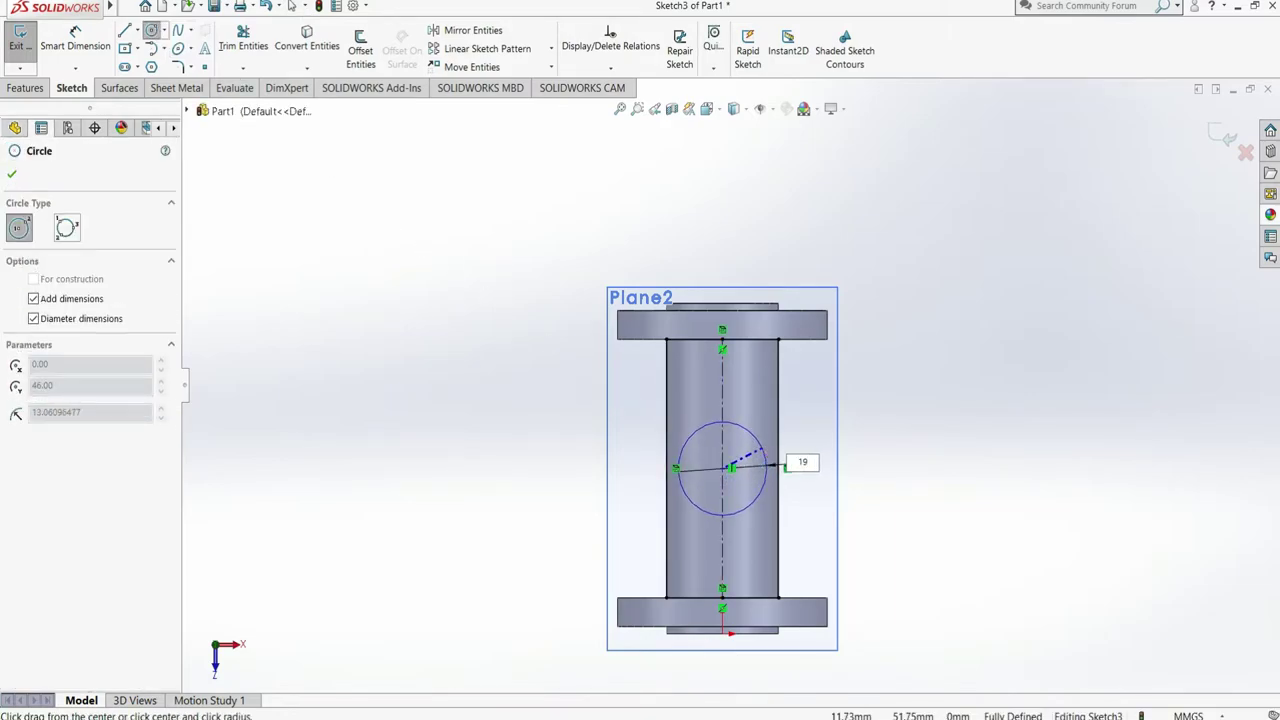
pyautogui.press('Return')
pyautogui.click(722, 468)
pyautogui.write('33')
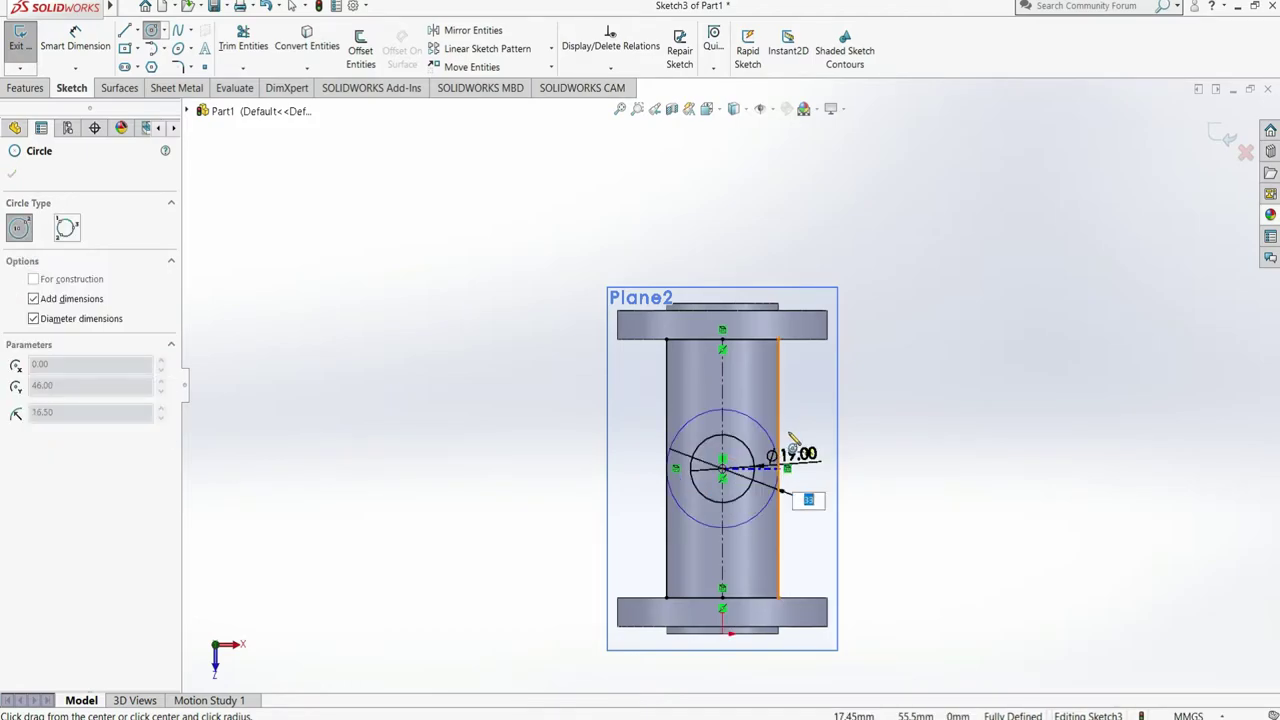
pyautogui.press('Return')
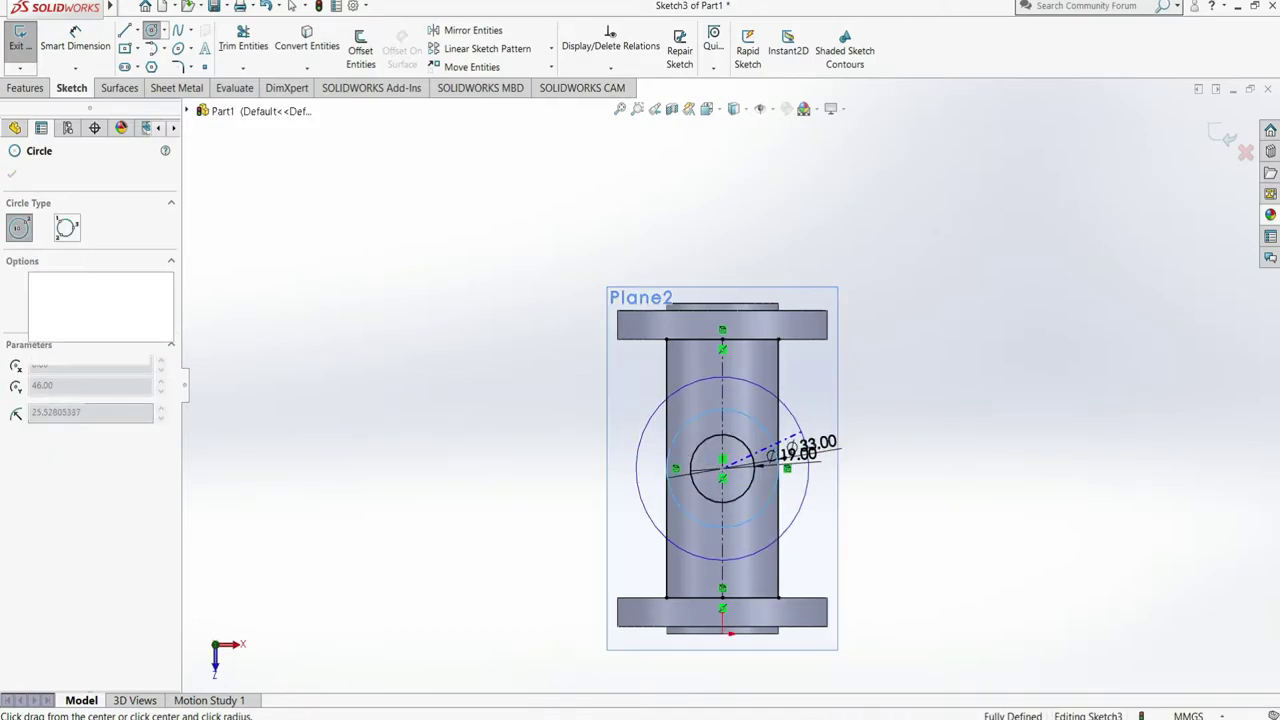
pyautogui.click(722, 468)
pyautogui.write('62')
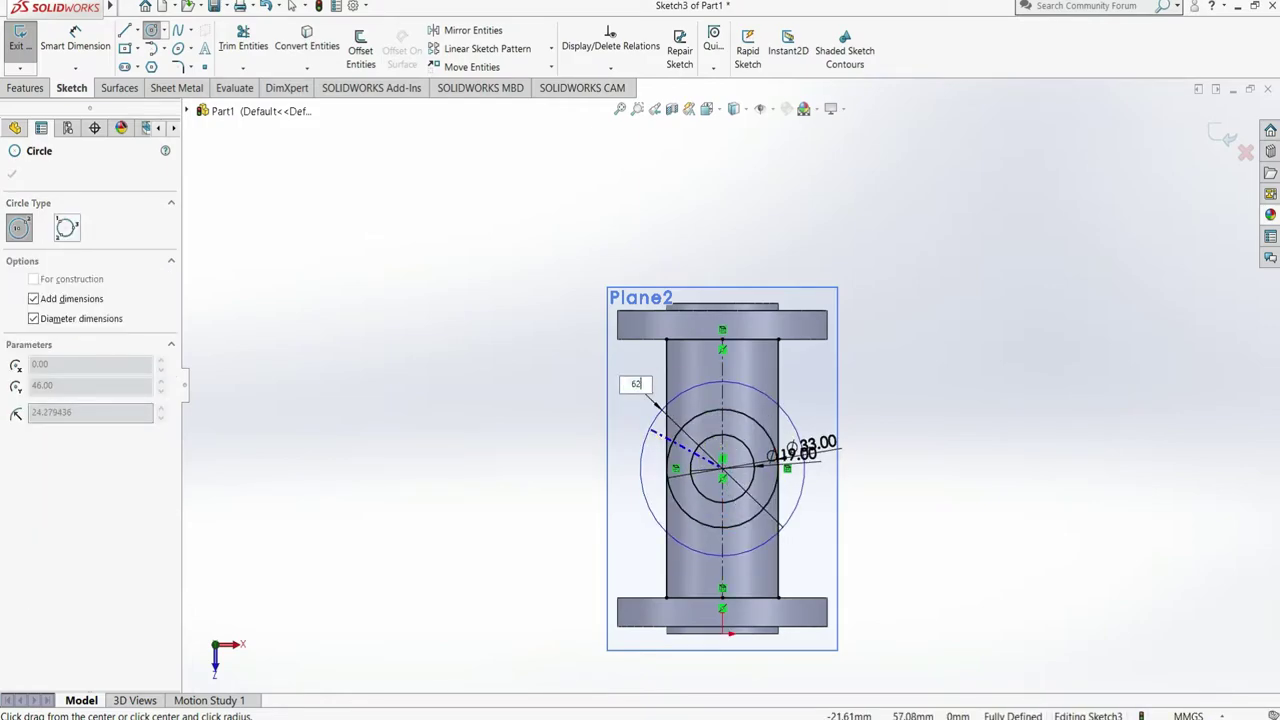
pyautogui.press('Return')
pyautogui.press('Escape')
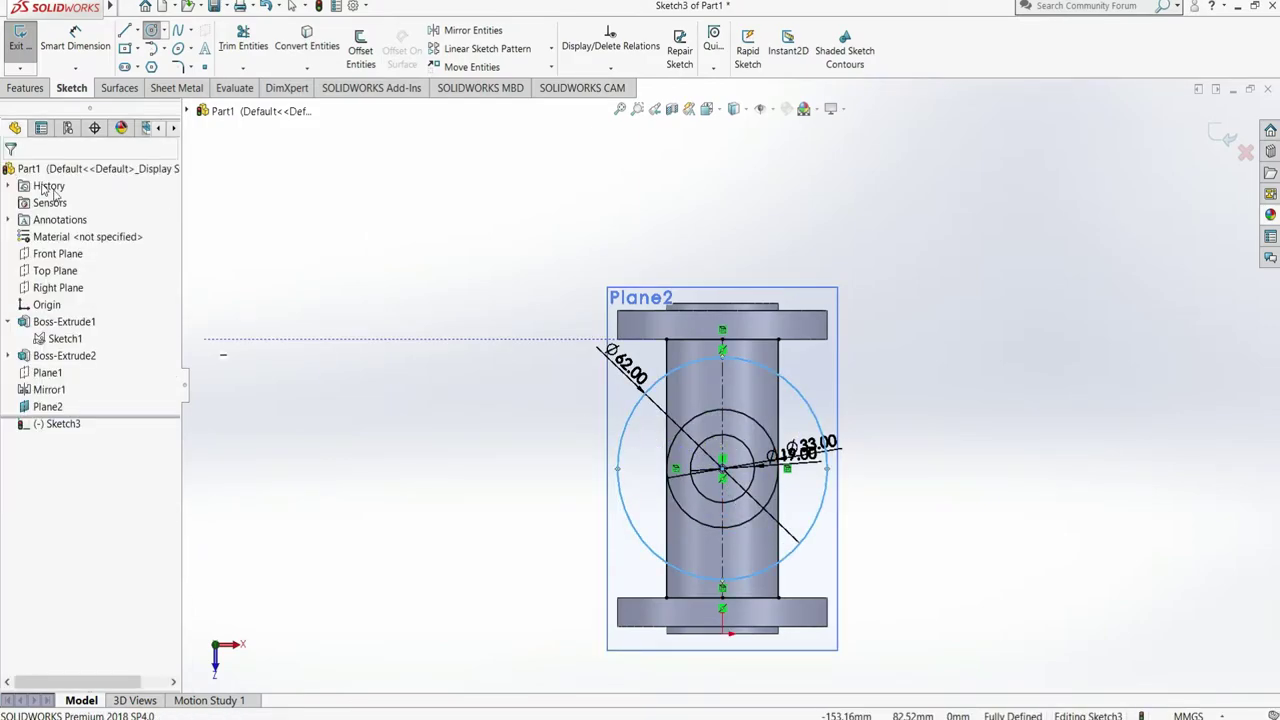
pyautogui.moveTo(814, 443); pyautogui.dragTo(838, 400)
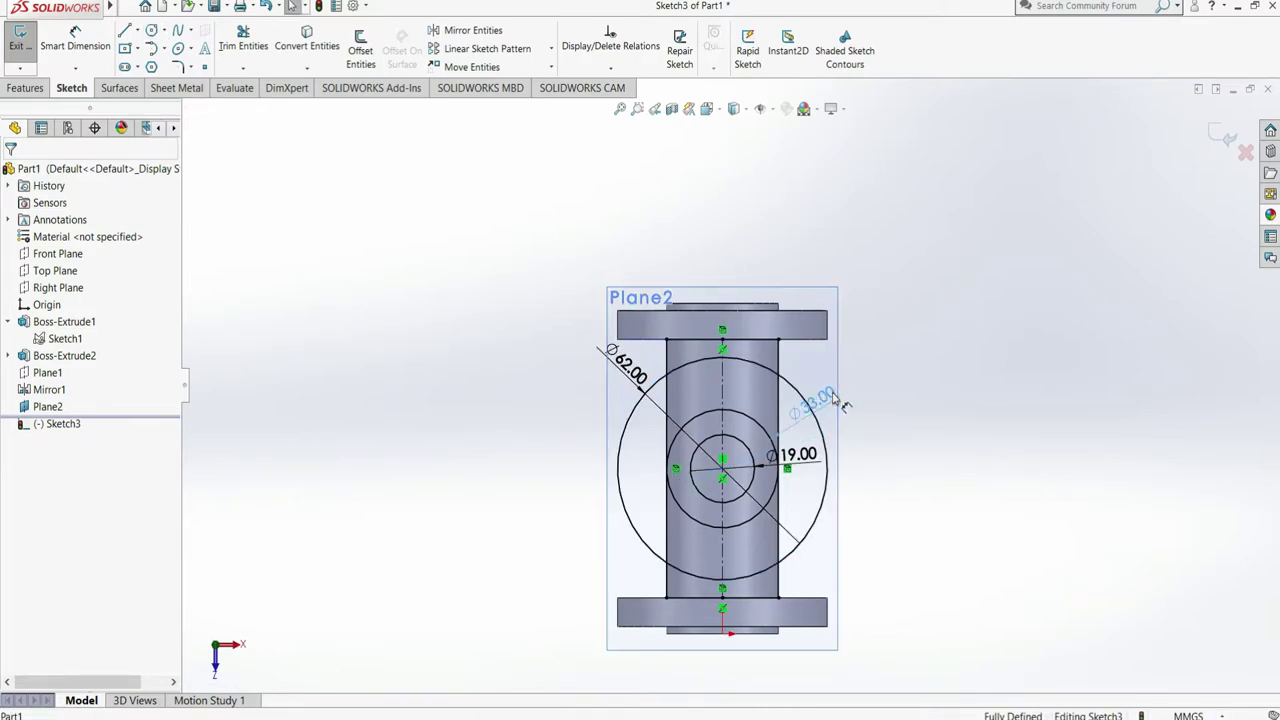
# Step: Trim away the projected shaft and flange-edge lines
pyautogui.press('f')
pyautogui.click(243, 45)
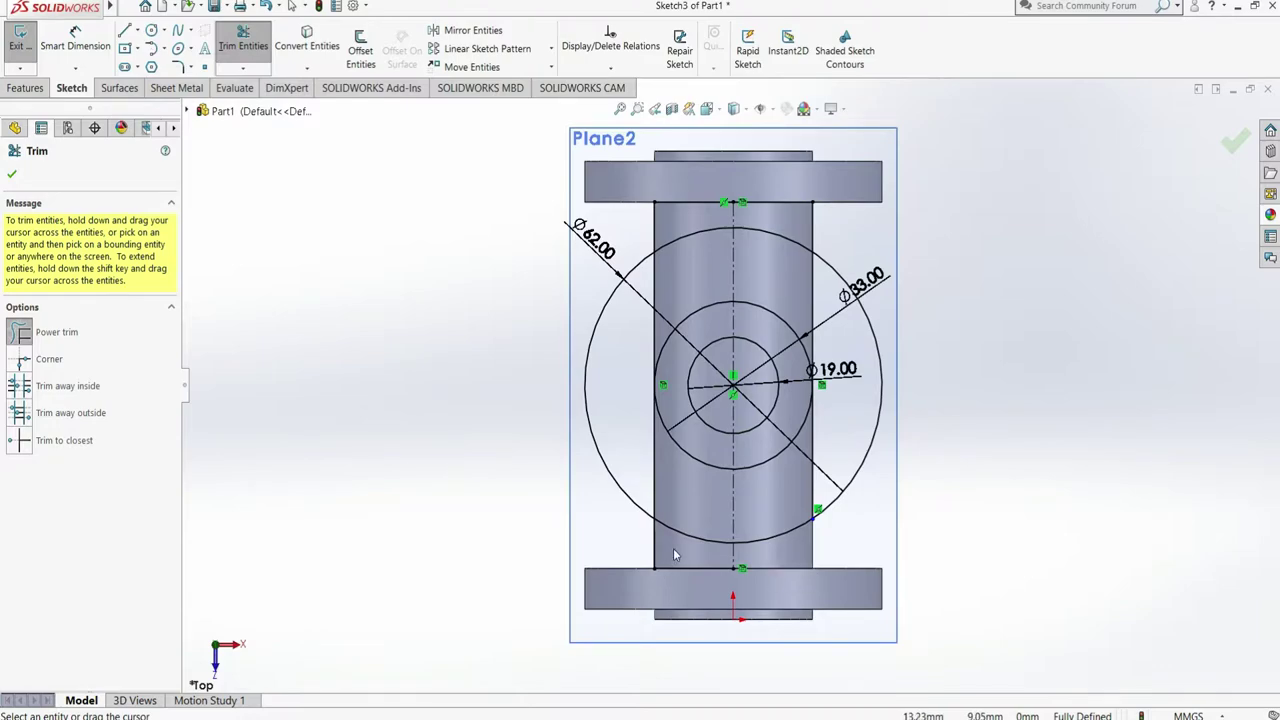
pyautogui.moveTo(681, 568); pyautogui.dragTo(632, 560)
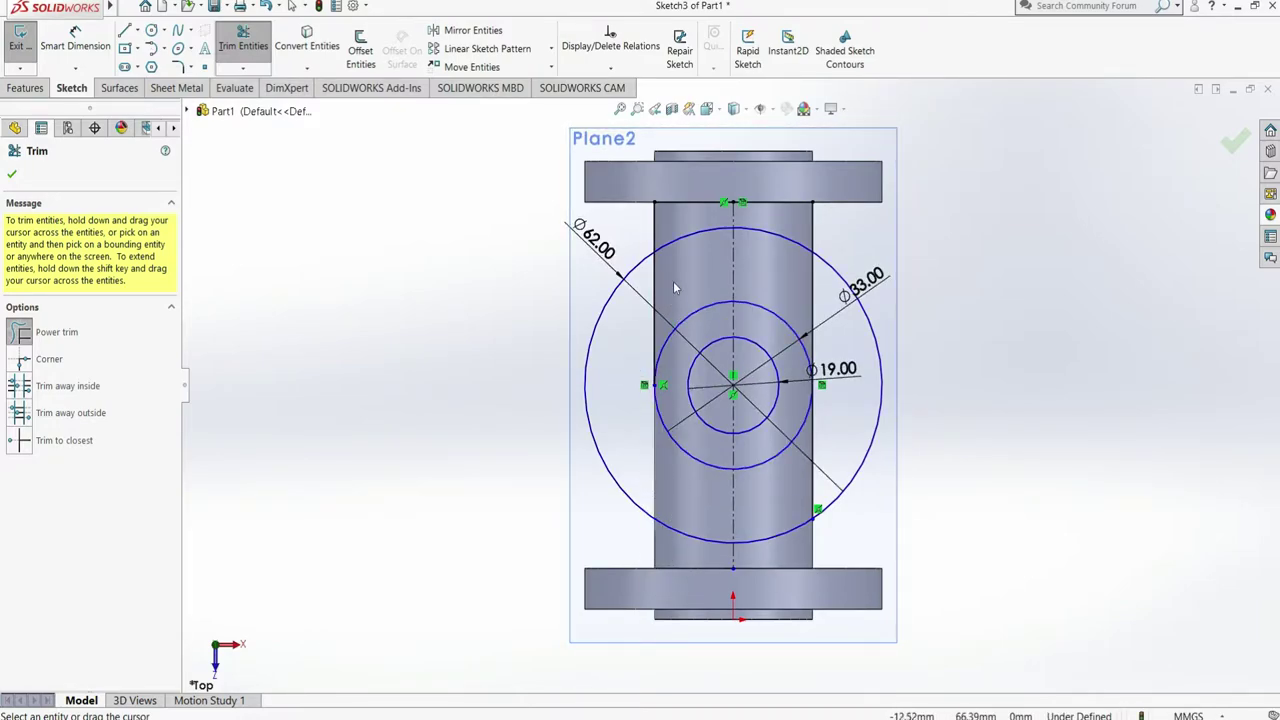
pyautogui.moveTo(673, 288)
pyautogui.mouseDown()
pyautogui.moveTo(693, 207)
pyautogui.moveTo(700, 230)
pyautogui.mouseUp()
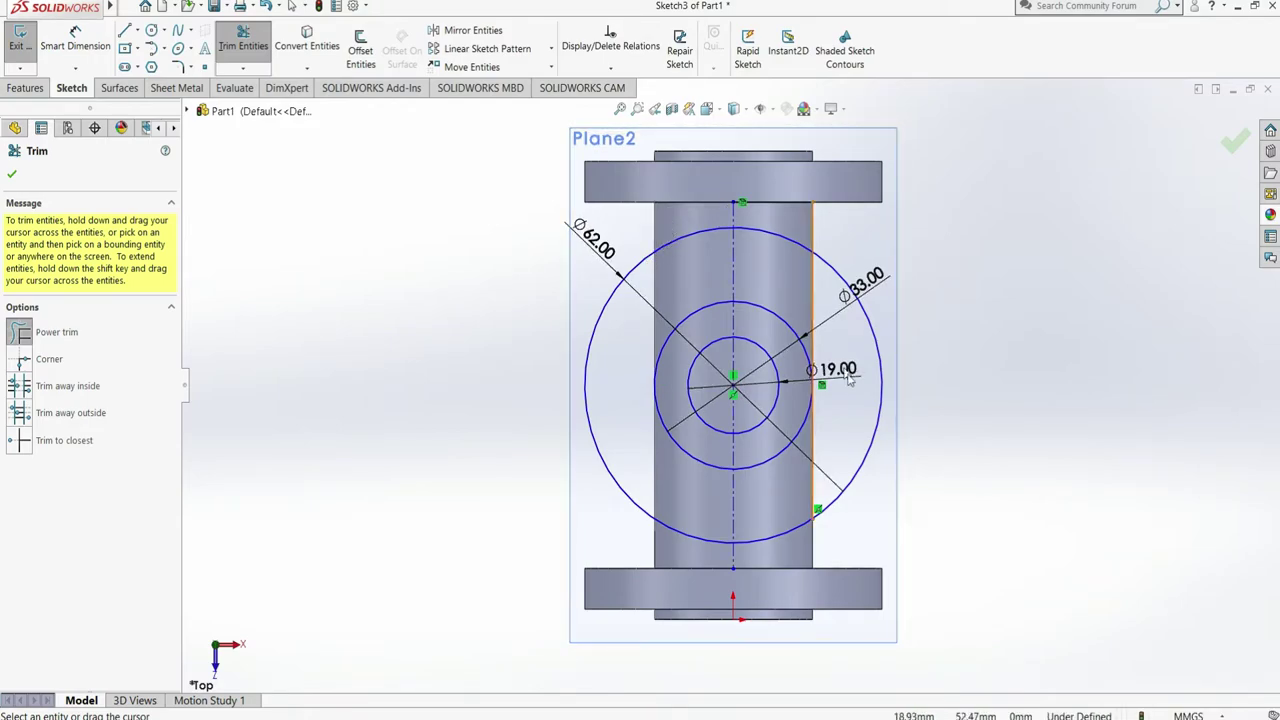
pyautogui.click(10, 177)
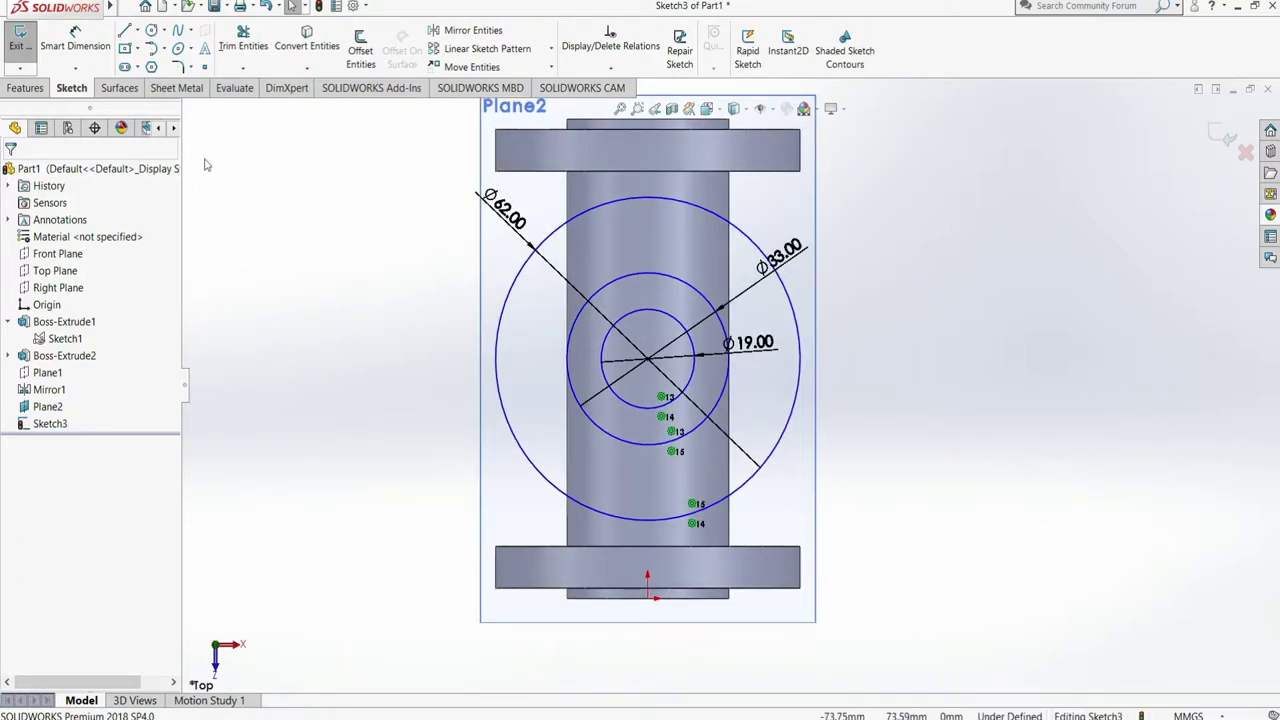
# Step: Dimension the circle centre 46 mm vertically to the origin and 16.50 mm to the pipe edge
pyautogui.click(75, 38)
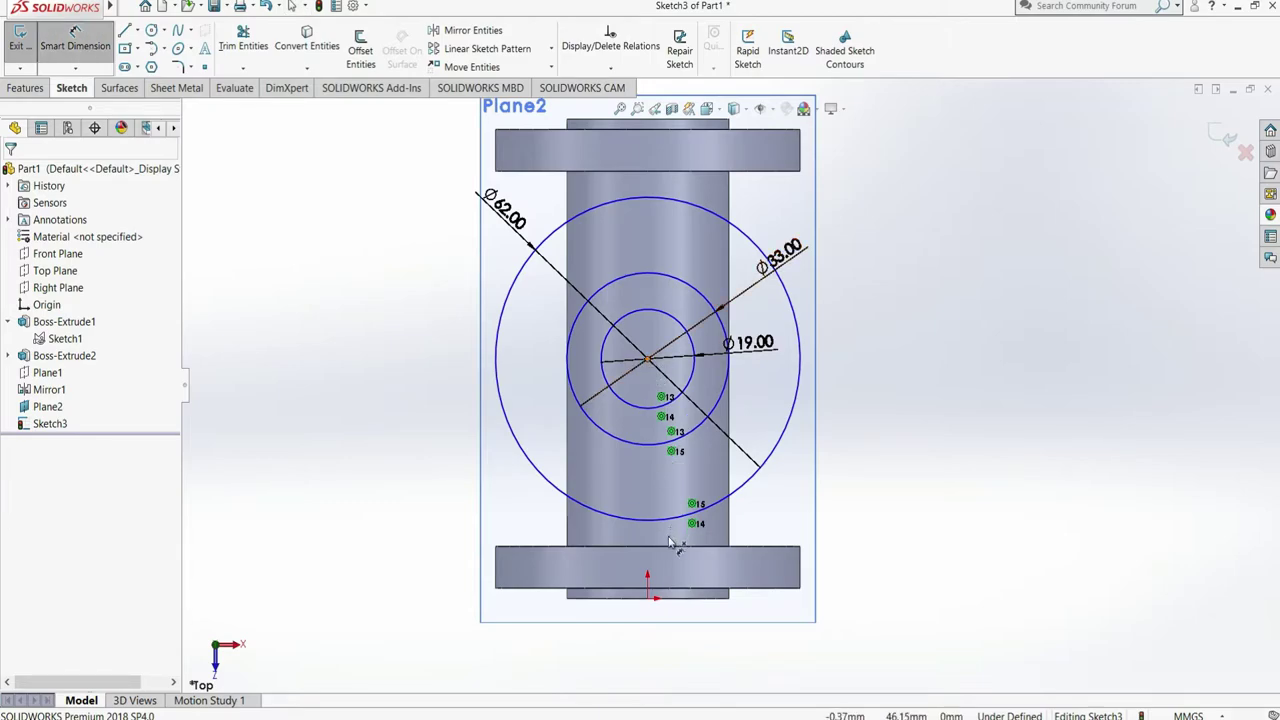
pyautogui.click(648, 597)
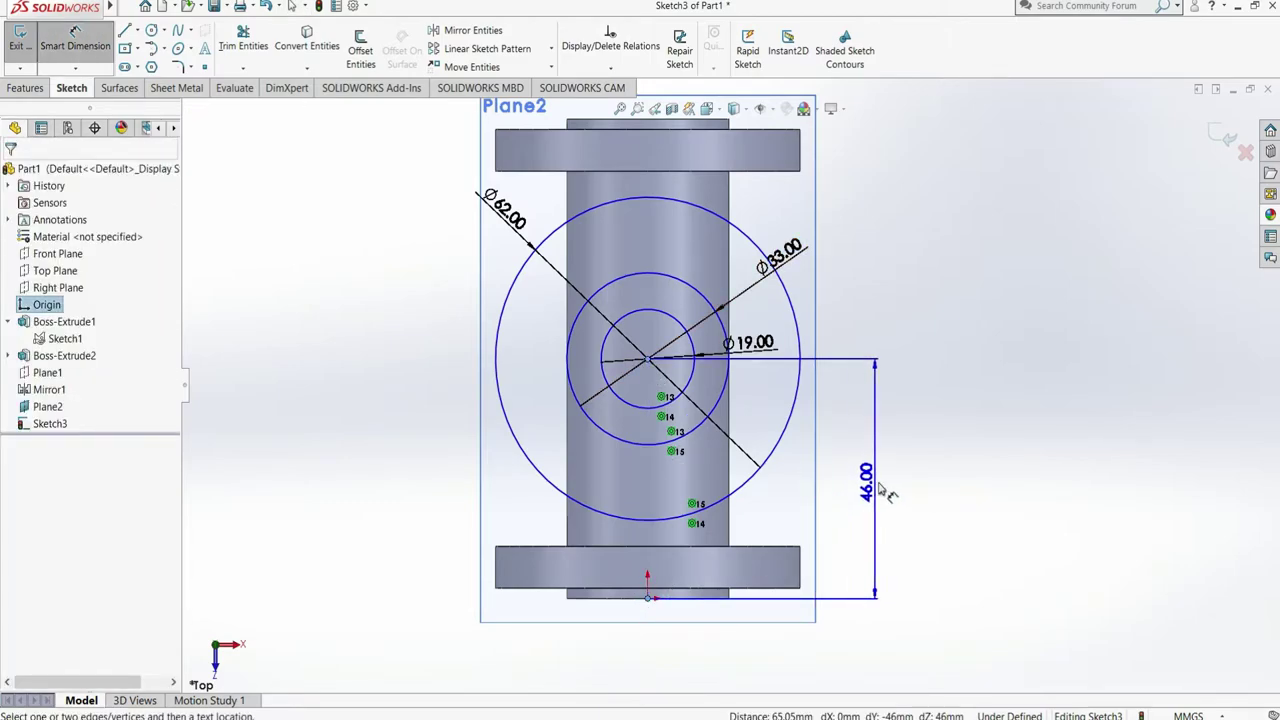
pyautogui.click(945, 435)
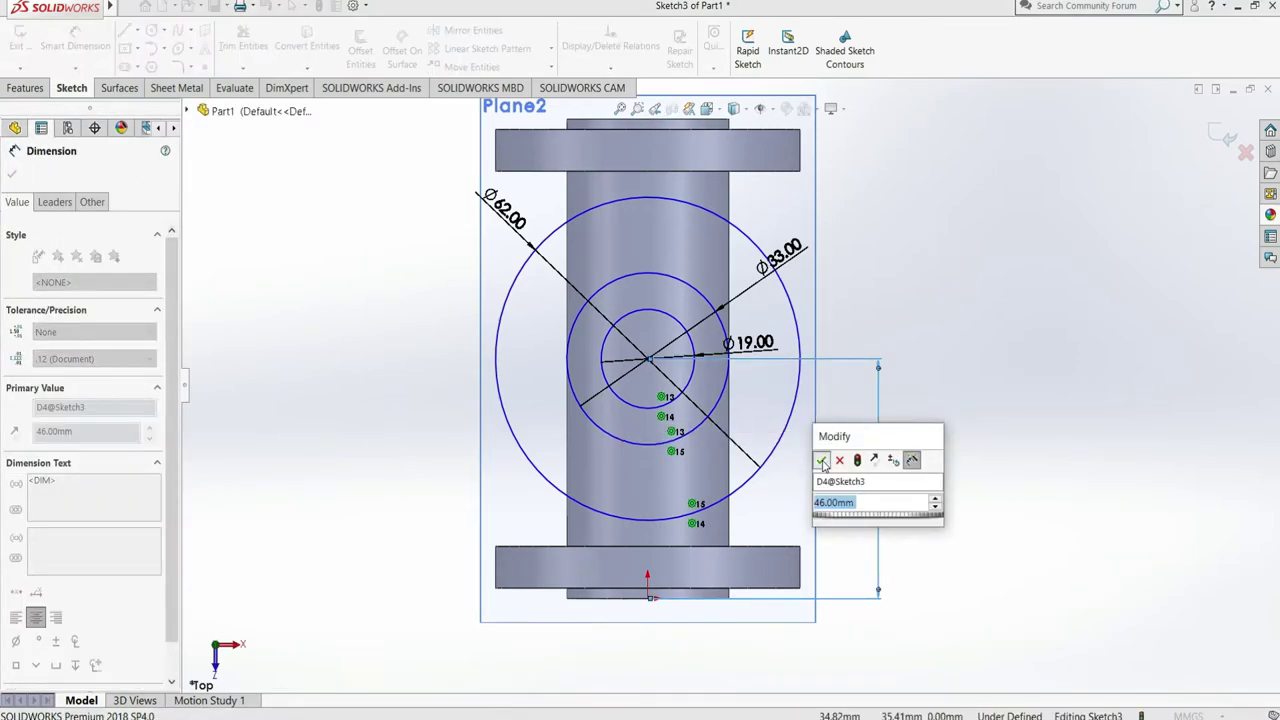
pyautogui.click(822, 462)
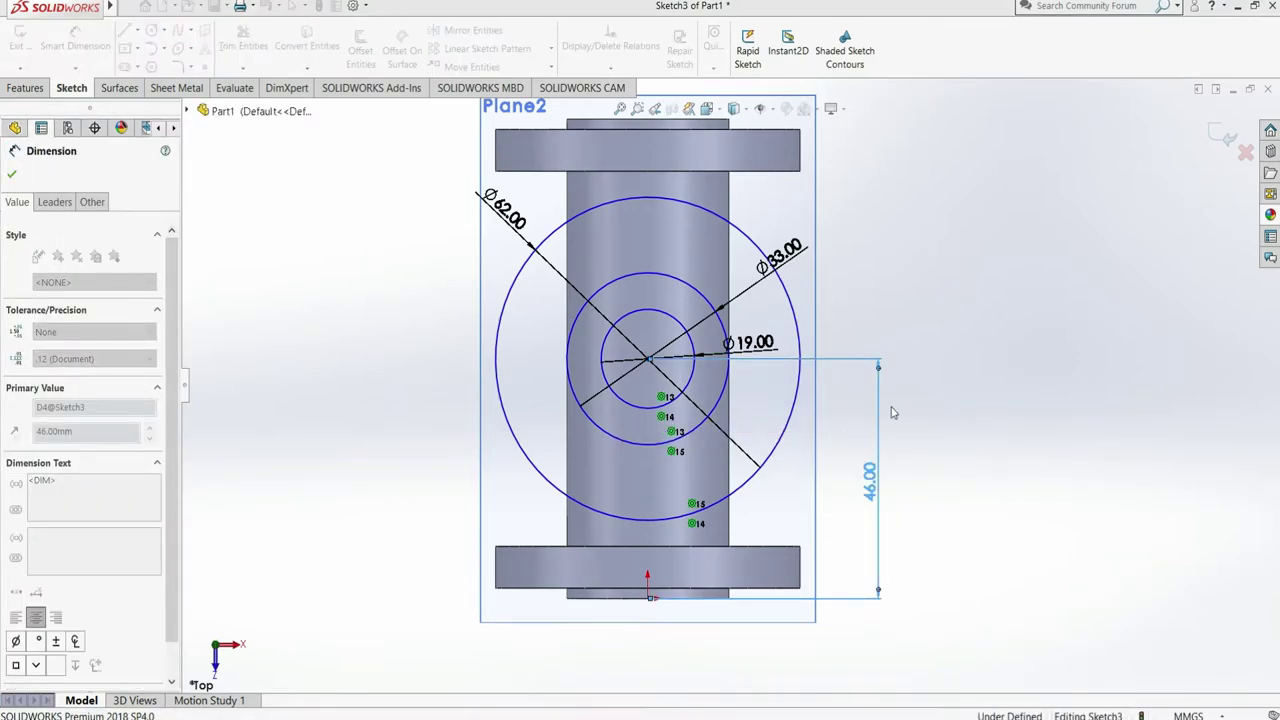
pyautogui.click(648, 358)
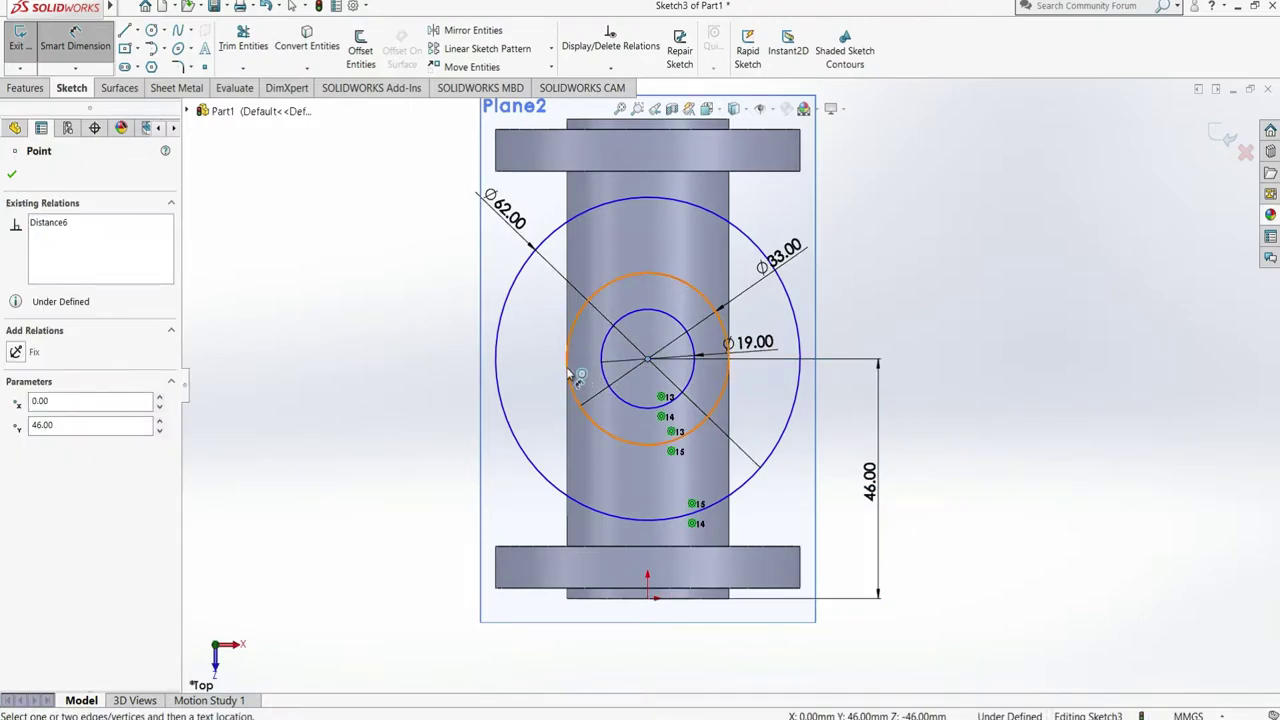
pyautogui.click(568, 537)
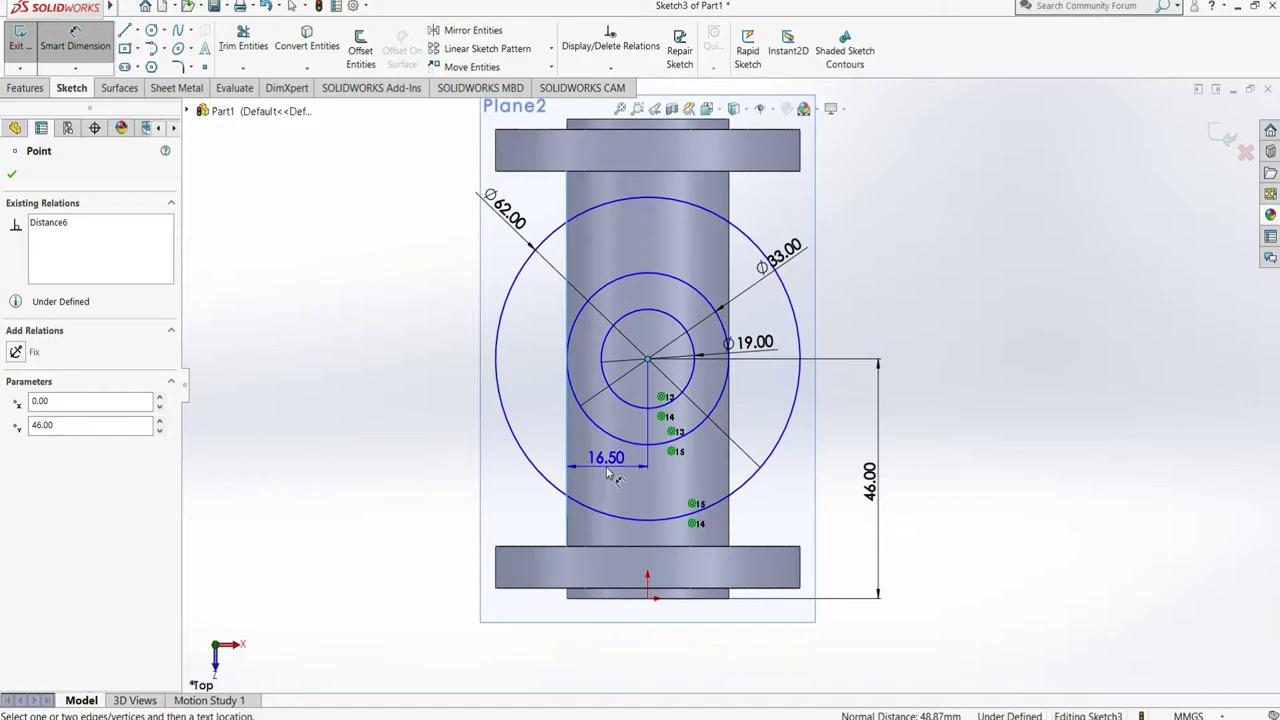
pyautogui.click(708, 452)
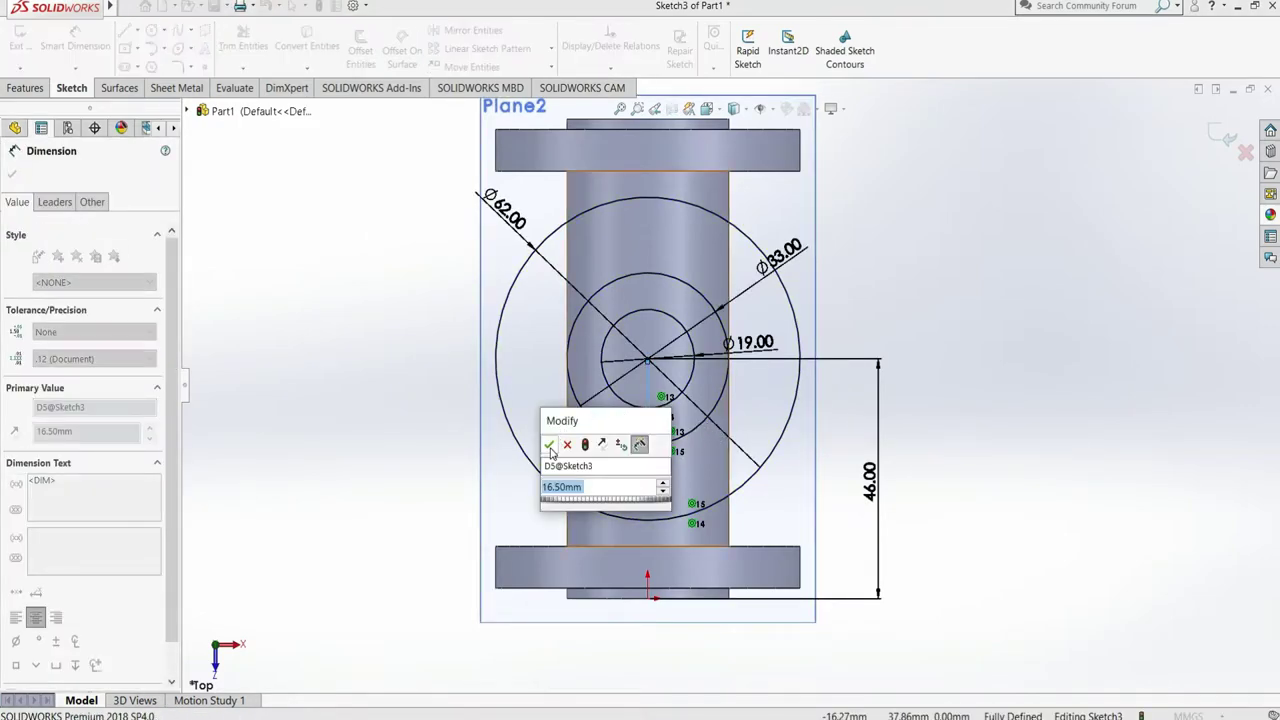
pyautogui.press('Return')
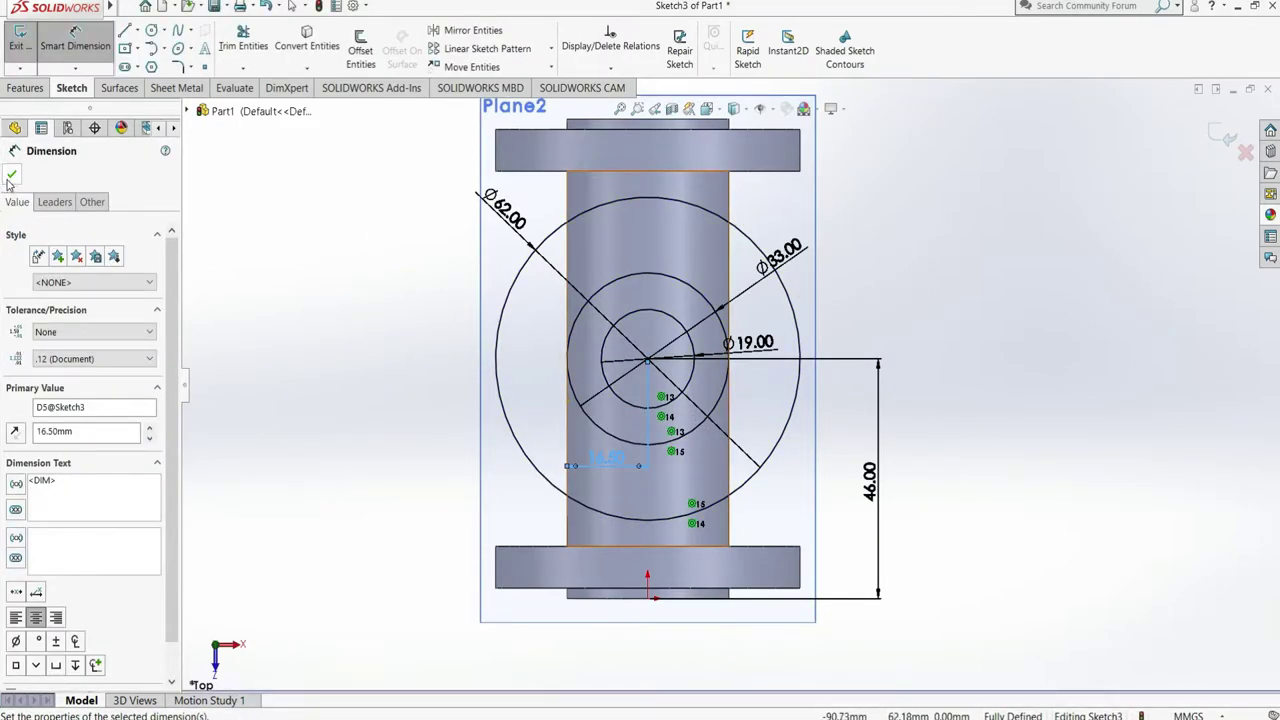
pyautogui.click(11, 176)
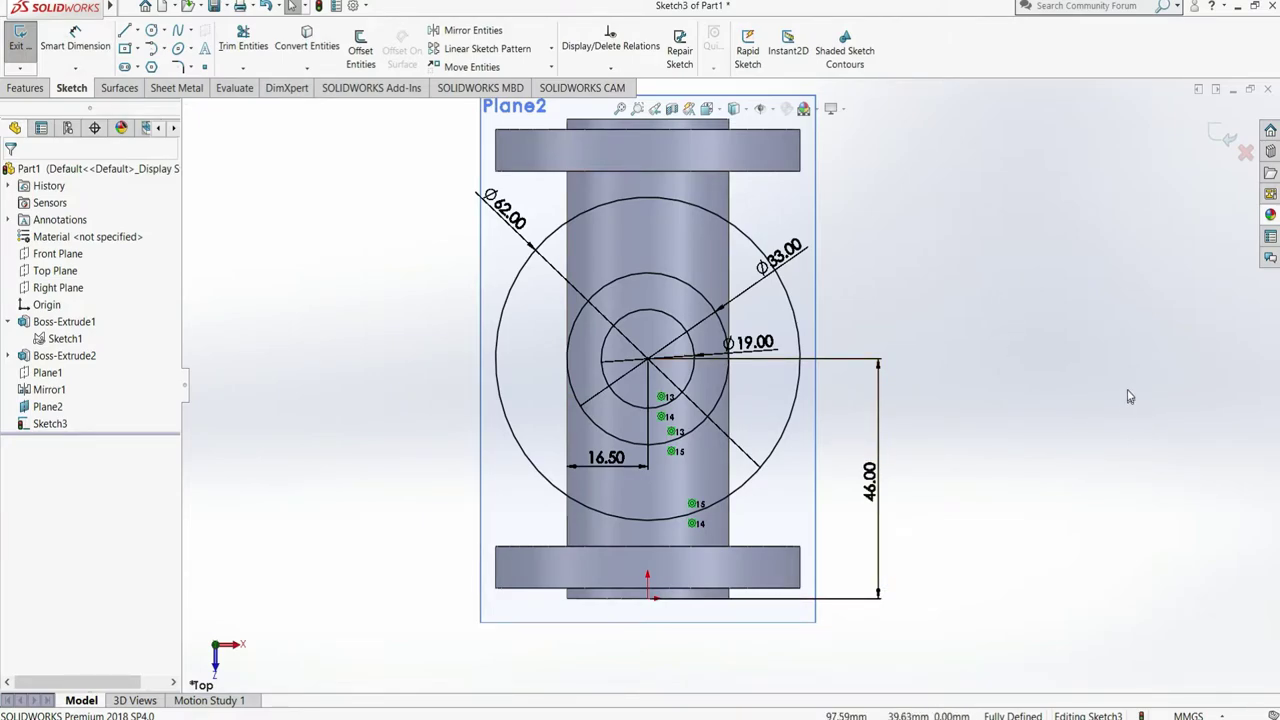
# Step: Start a boss extrusion and orbit the model to see the Plane2 sketch
pyautogui.click(41, 90)
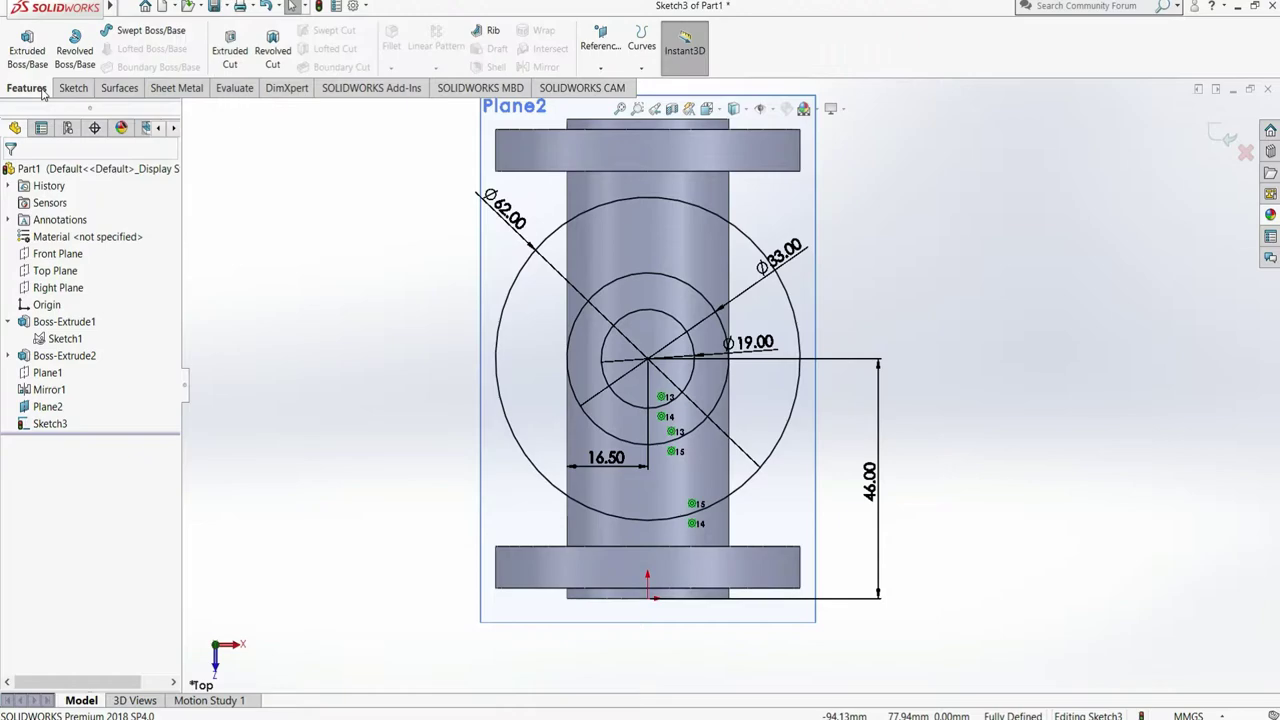
pyautogui.click(30, 55)
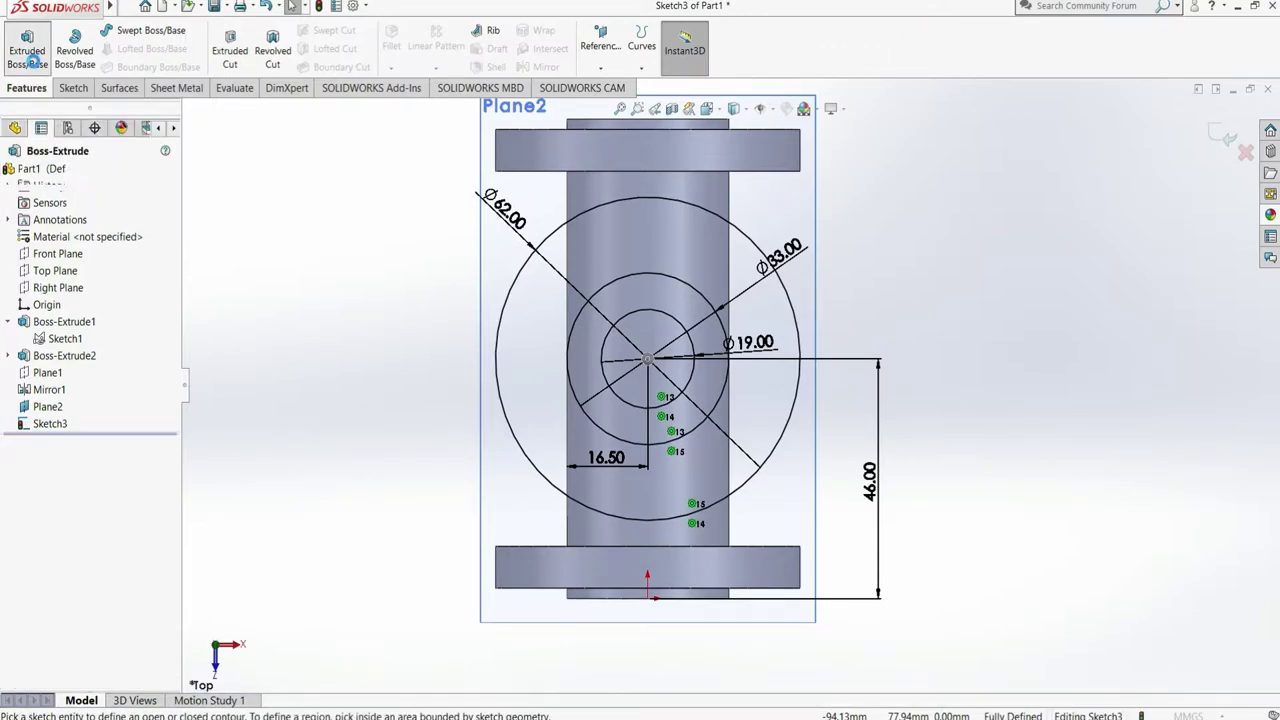
pyautogui.rightClick(1136, 300)
pyautogui.moveTo(1111, 354)
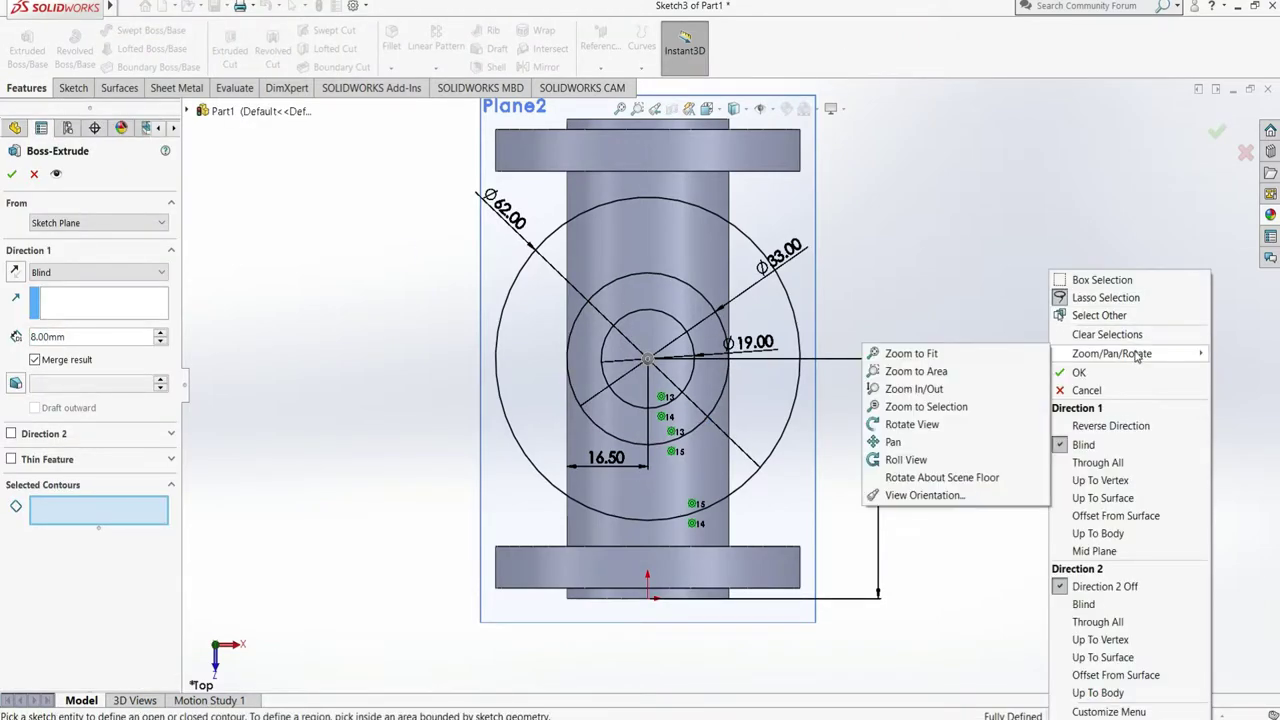
pyautogui.click(920, 426)
pyautogui.moveTo(886, 380)
pyautogui.mouseDown()
pyautogui.moveTo(781, 362)
pyautogui.moveTo(1047, 271)
pyautogui.moveTo(784, 360)
pyautogui.mouseUp()
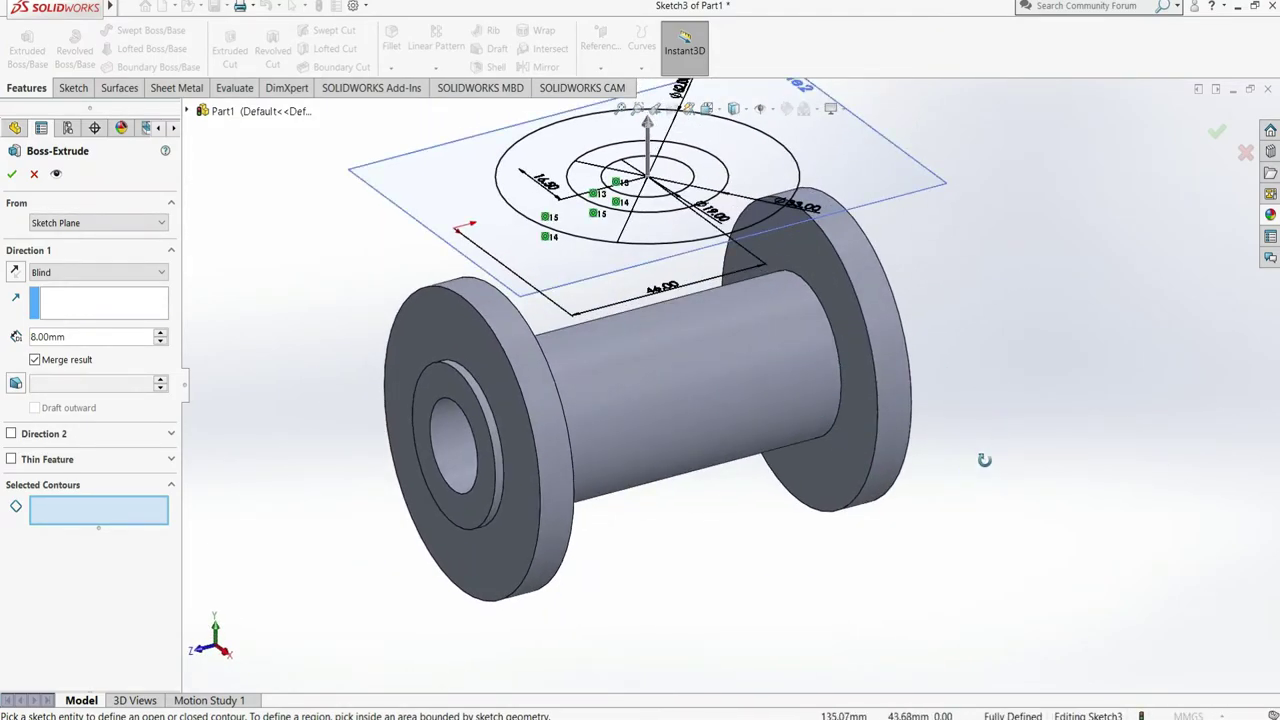
pyautogui.moveTo(984, 460); pyautogui.dragTo(882, 310)
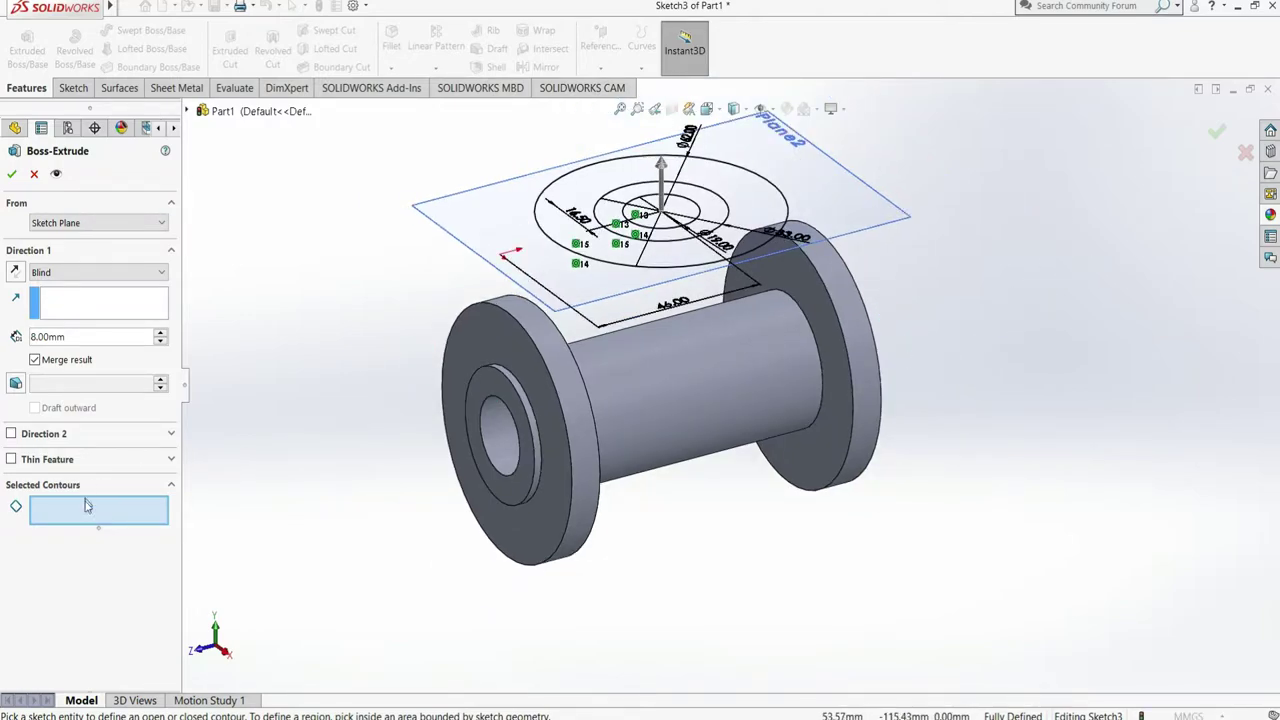
# Step: Extrude the Ø19–Ø33 ring reversed, Up To Surface on the main pipe's outer face
pyautogui.click(710, 228)
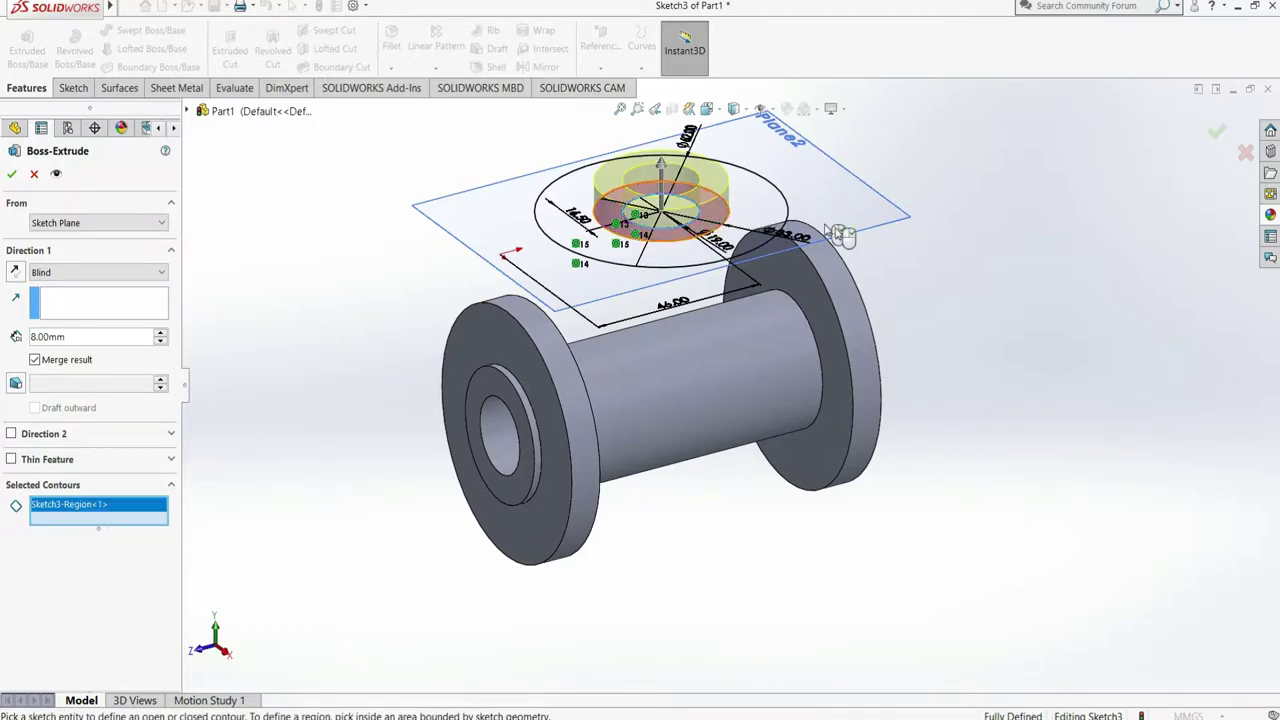
pyautogui.click(19, 272)
pyautogui.click(100, 272)
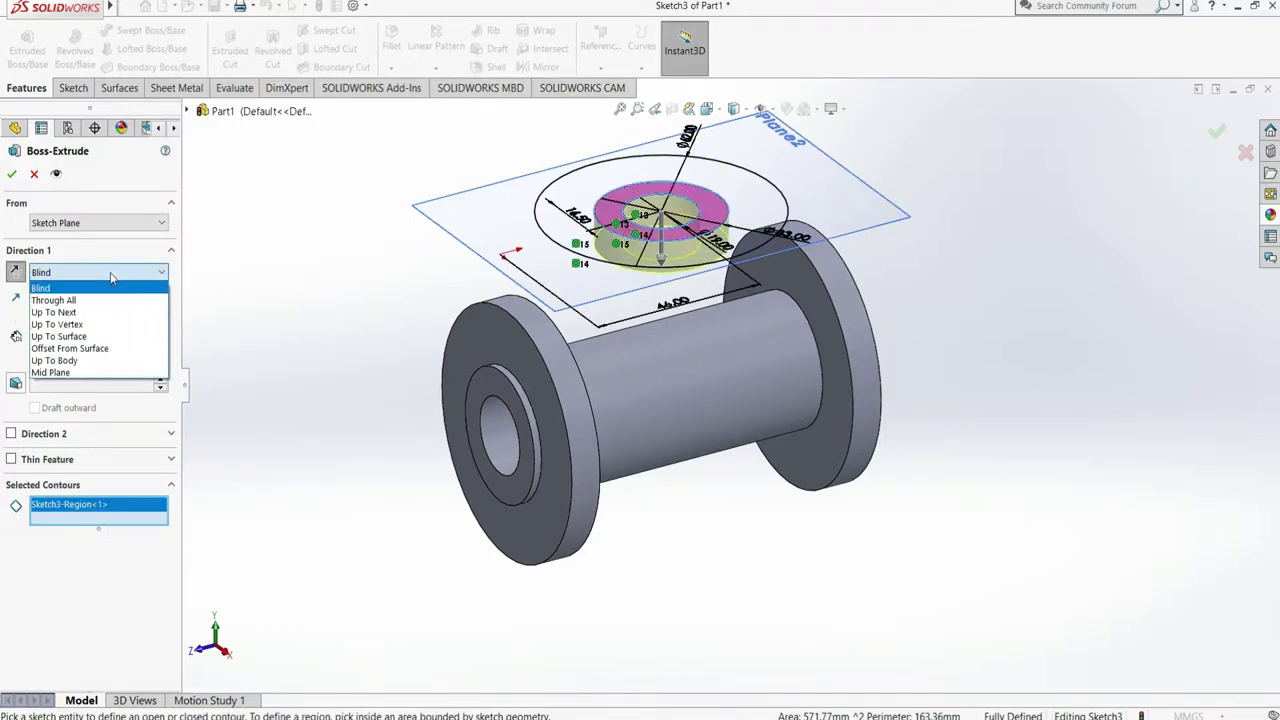
pyautogui.click(120, 326)
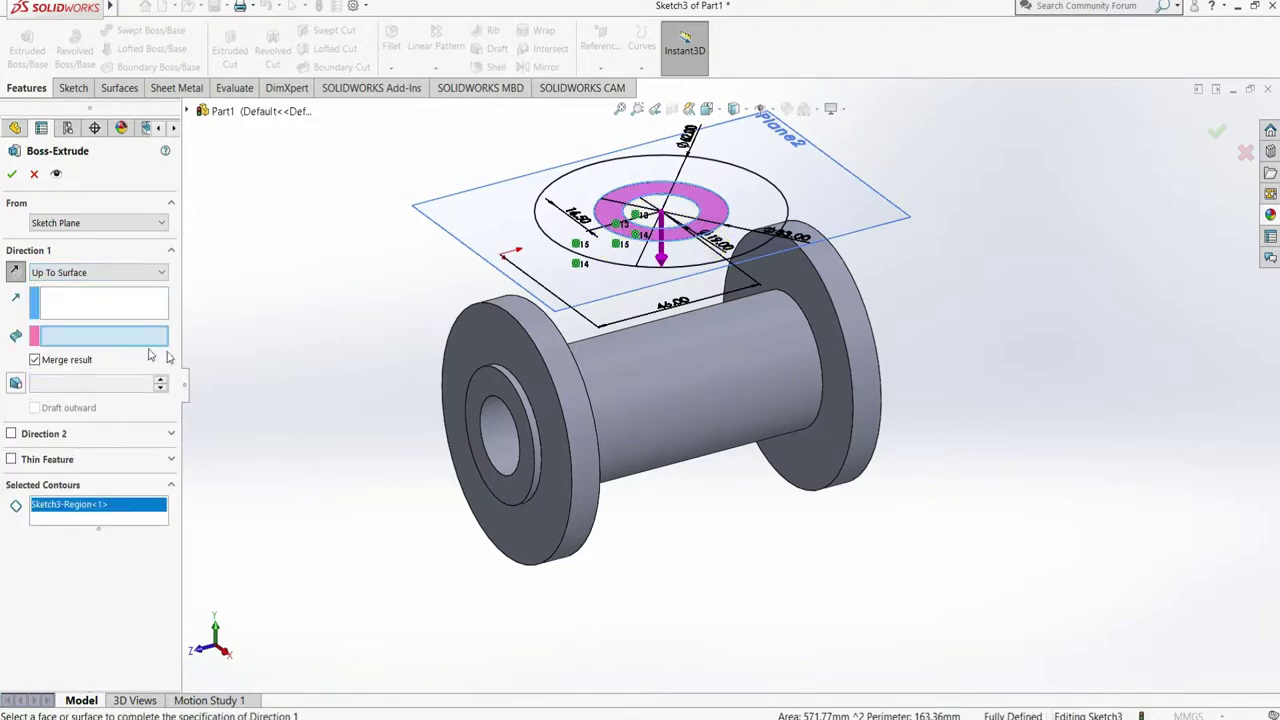
pyautogui.click(673, 382)
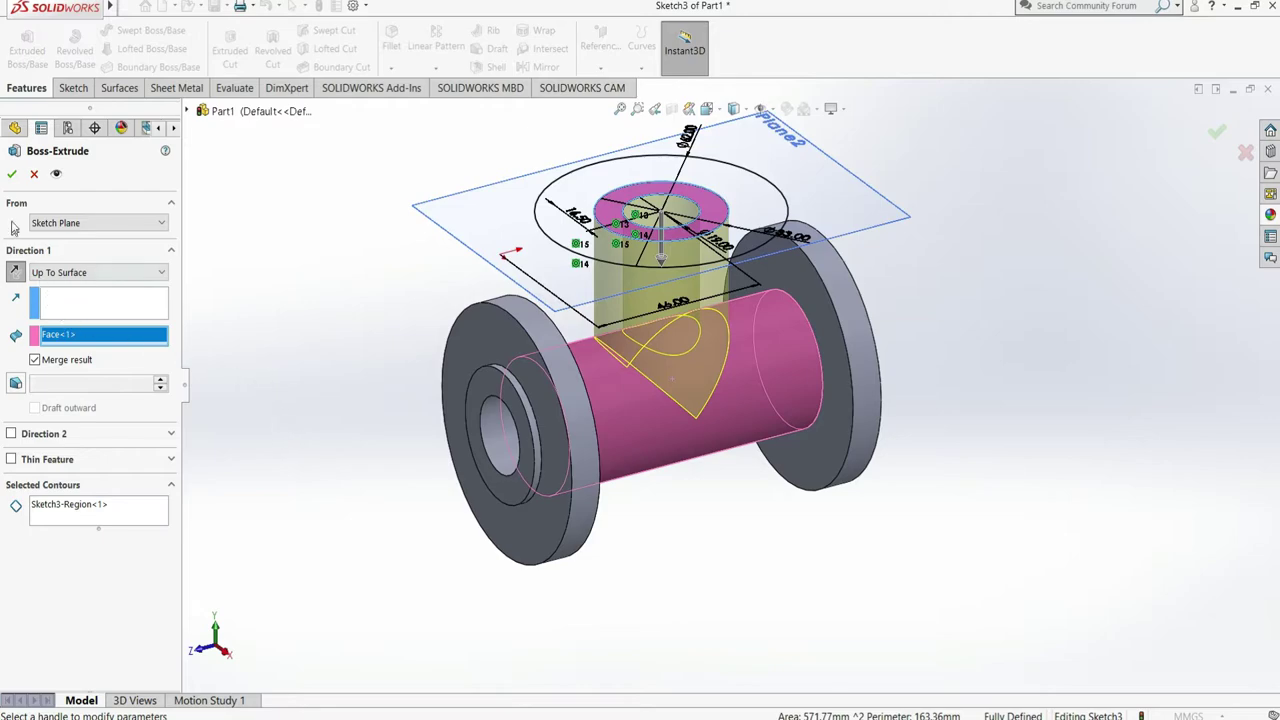
pyautogui.click(12, 178)
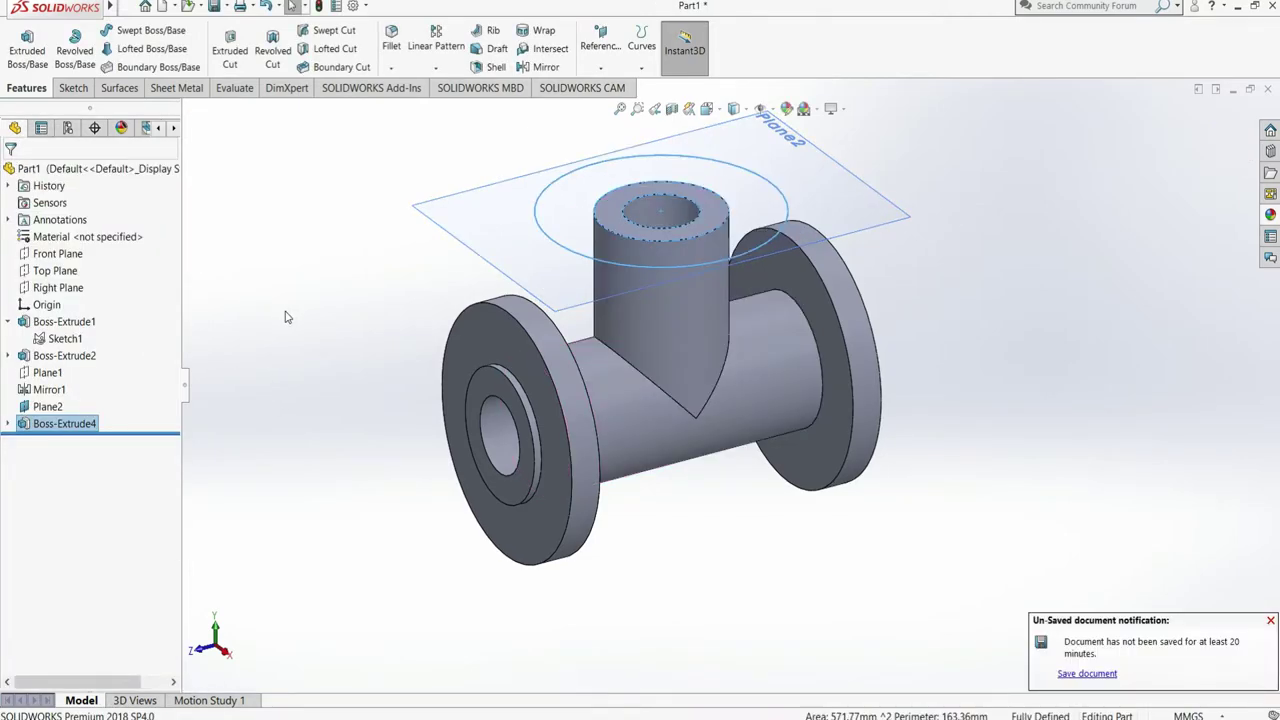
# Step: Extrude the branch Sketch3 outer ring 8 mm downward, offset 2 mm from its plane
pyautogui.click(8, 424)
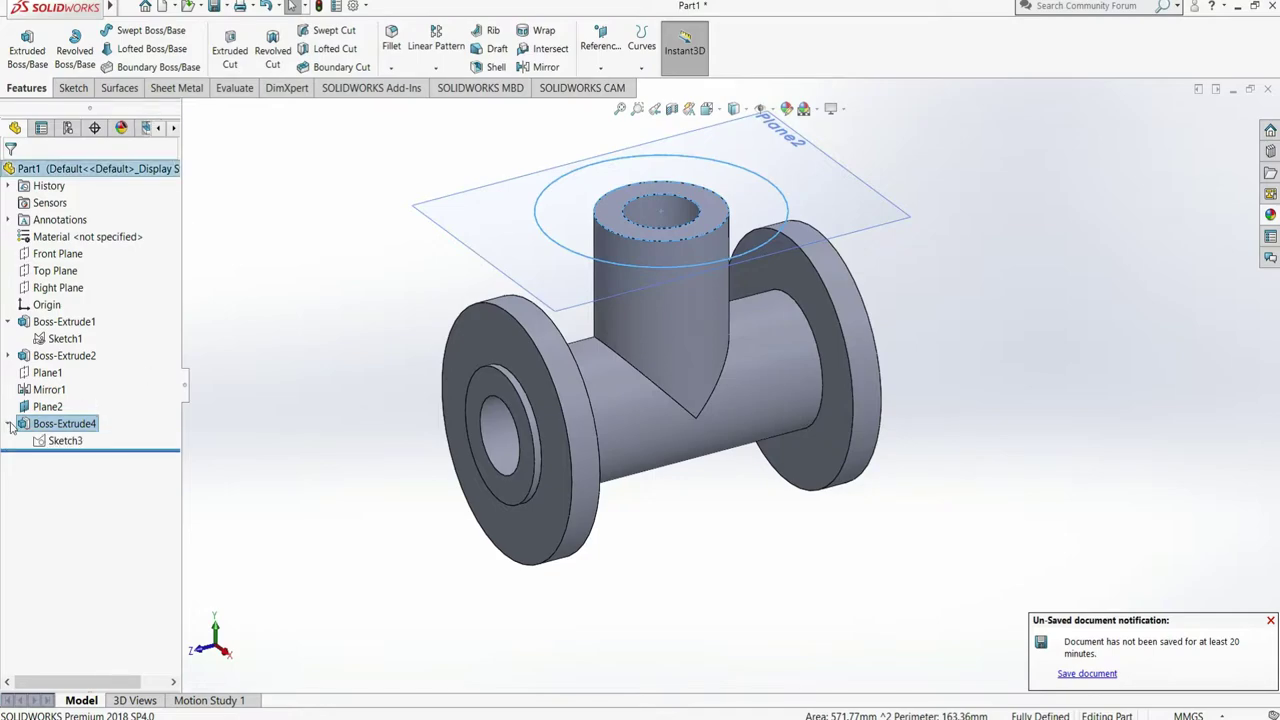
pyautogui.click(62, 440)
pyautogui.click(27, 50)
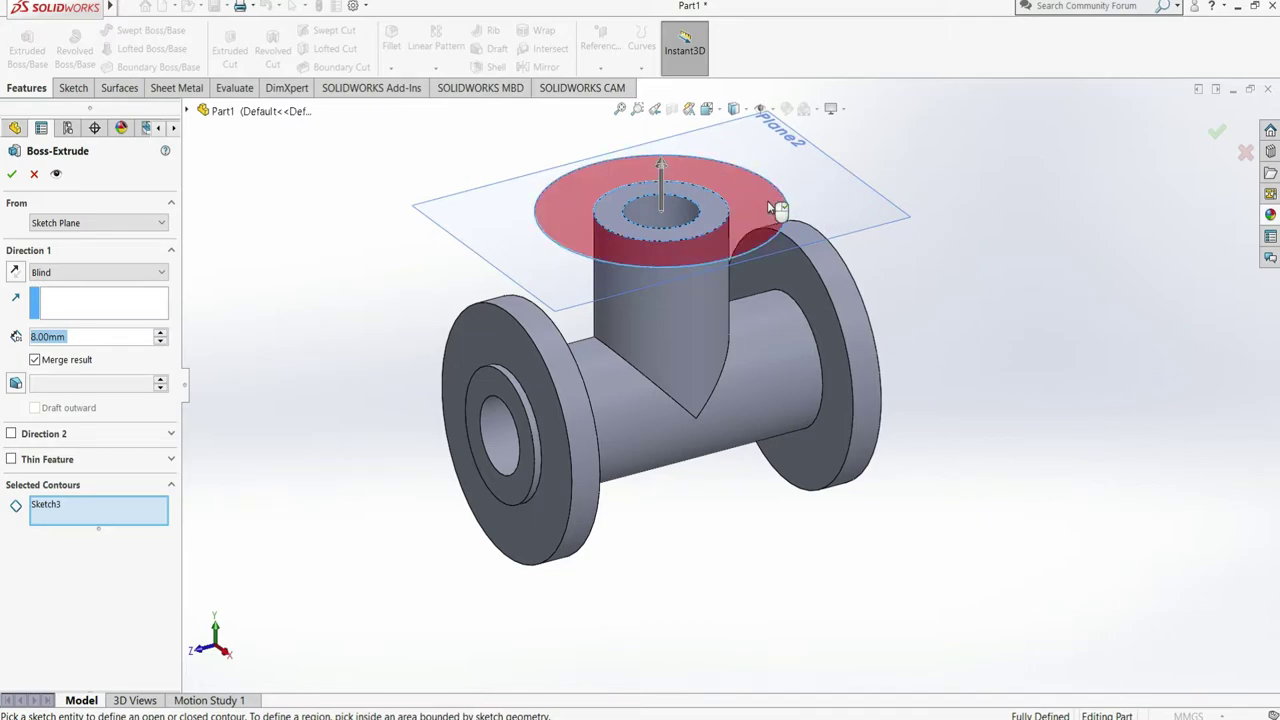
pyautogui.click(770, 208)
pyautogui.click(98, 222)
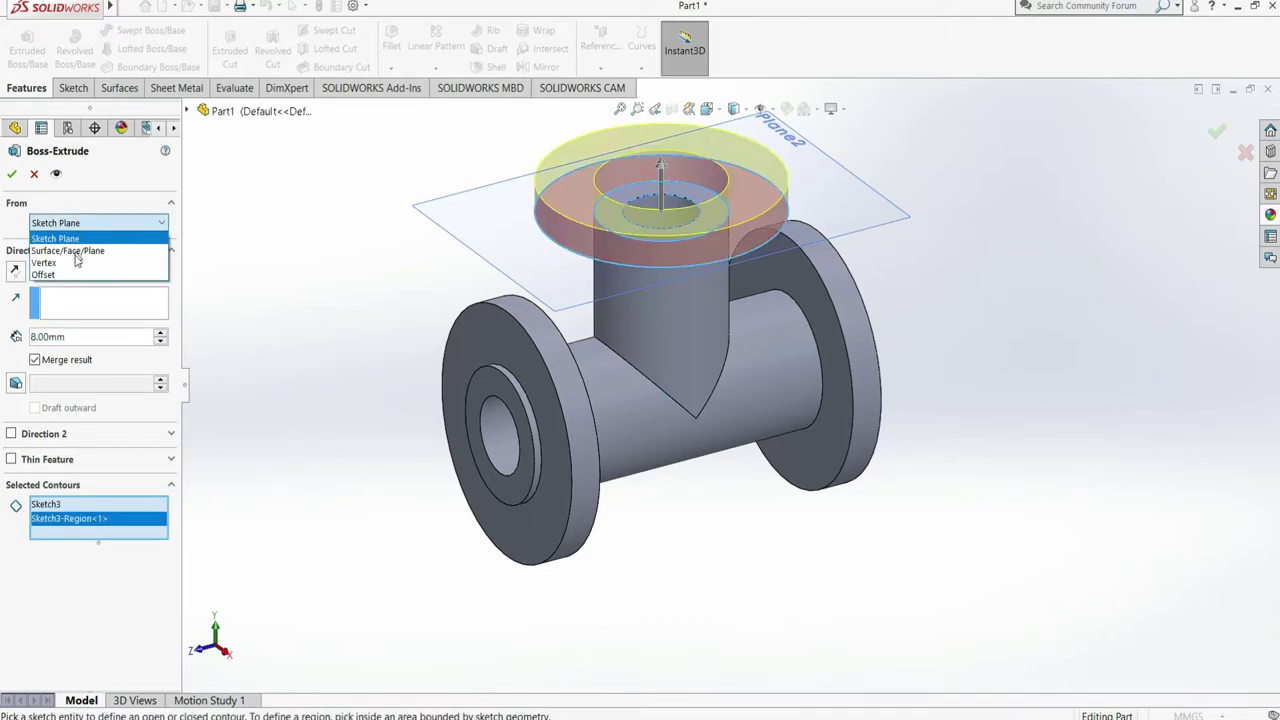
pyautogui.click(95, 272)
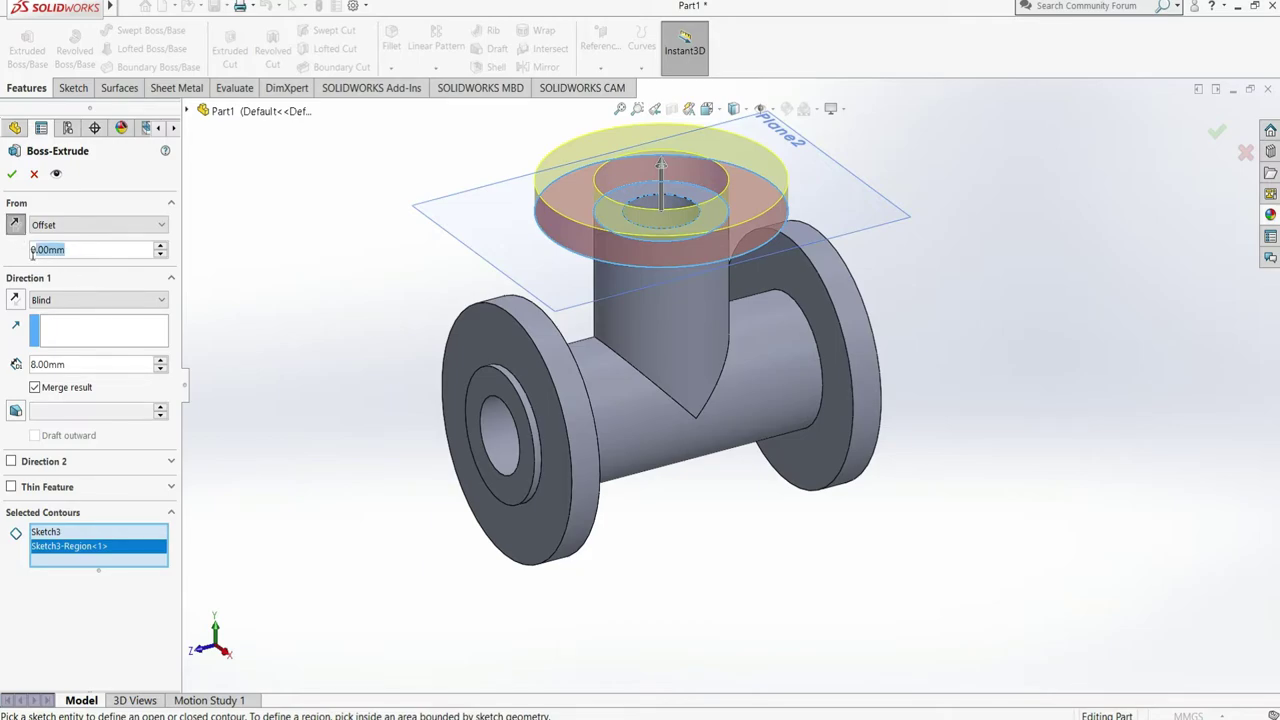
pyautogui.write('2')
pyautogui.press('Return')
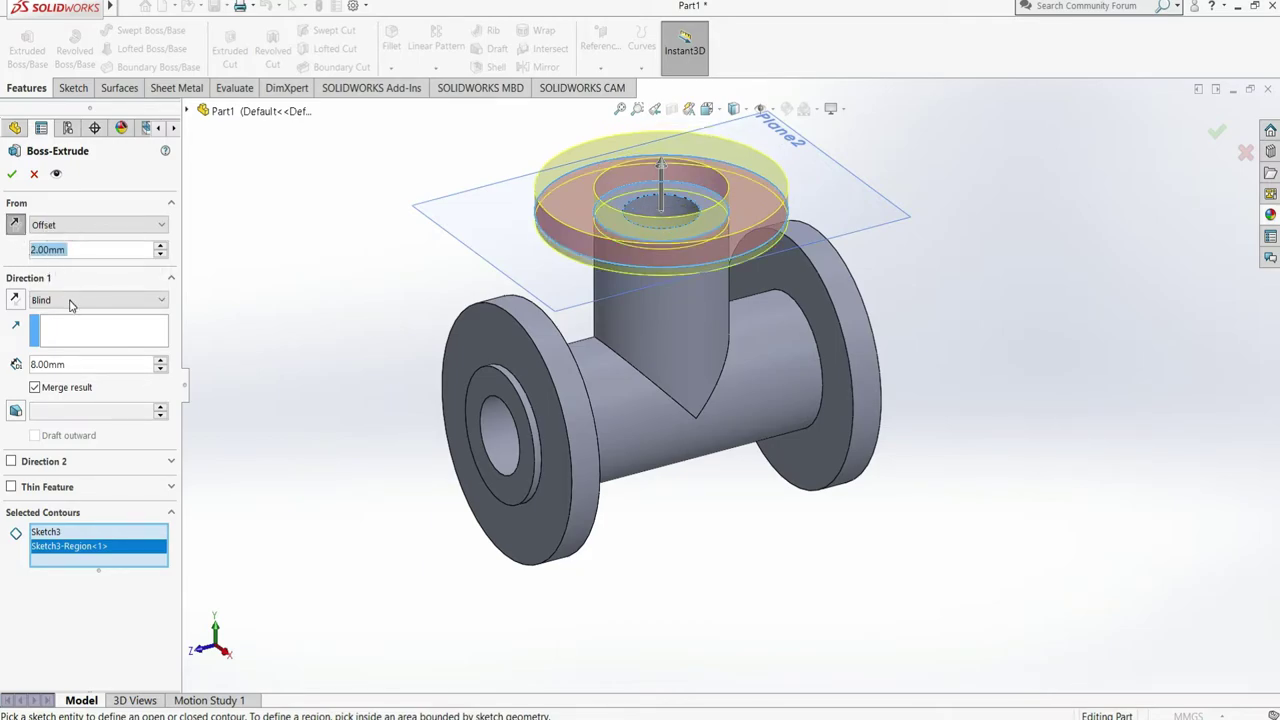
pyautogui.click(16, 300)
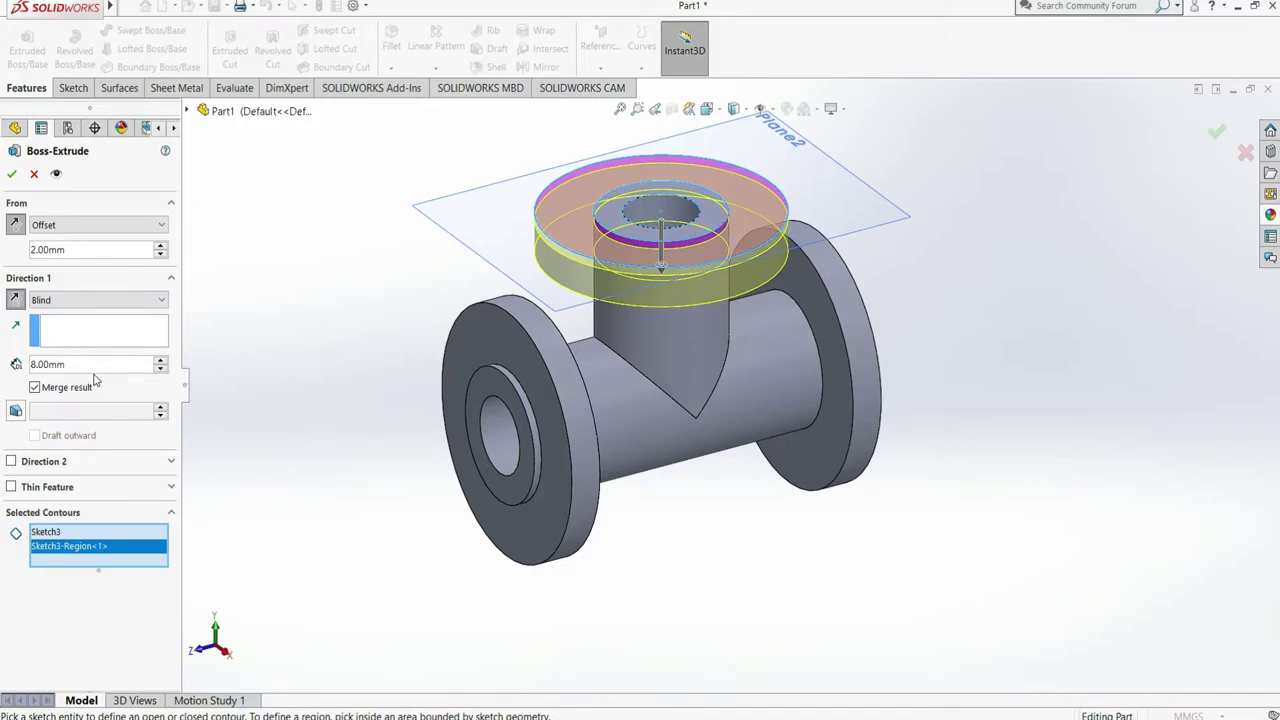
pyautogui.click(12, 174)
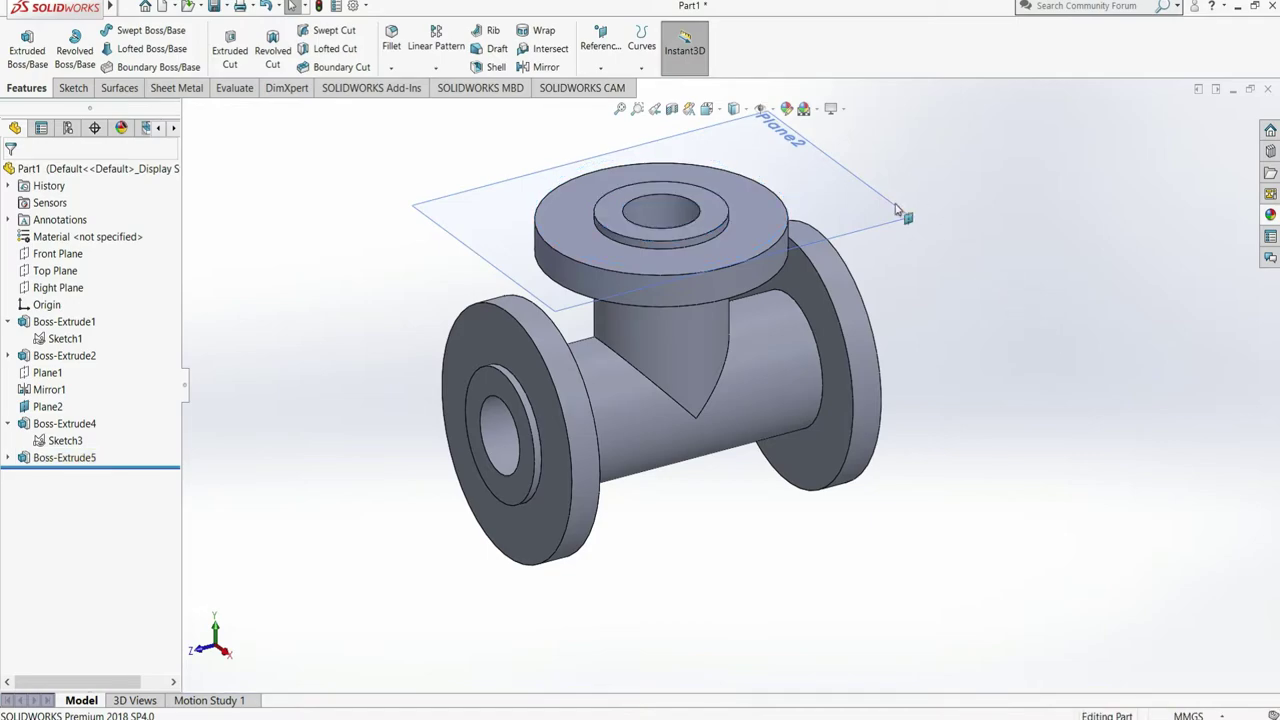
# Step: Hide Plane2 and orbit the model to look down on the top flange
pyautogui.click(103, 404)
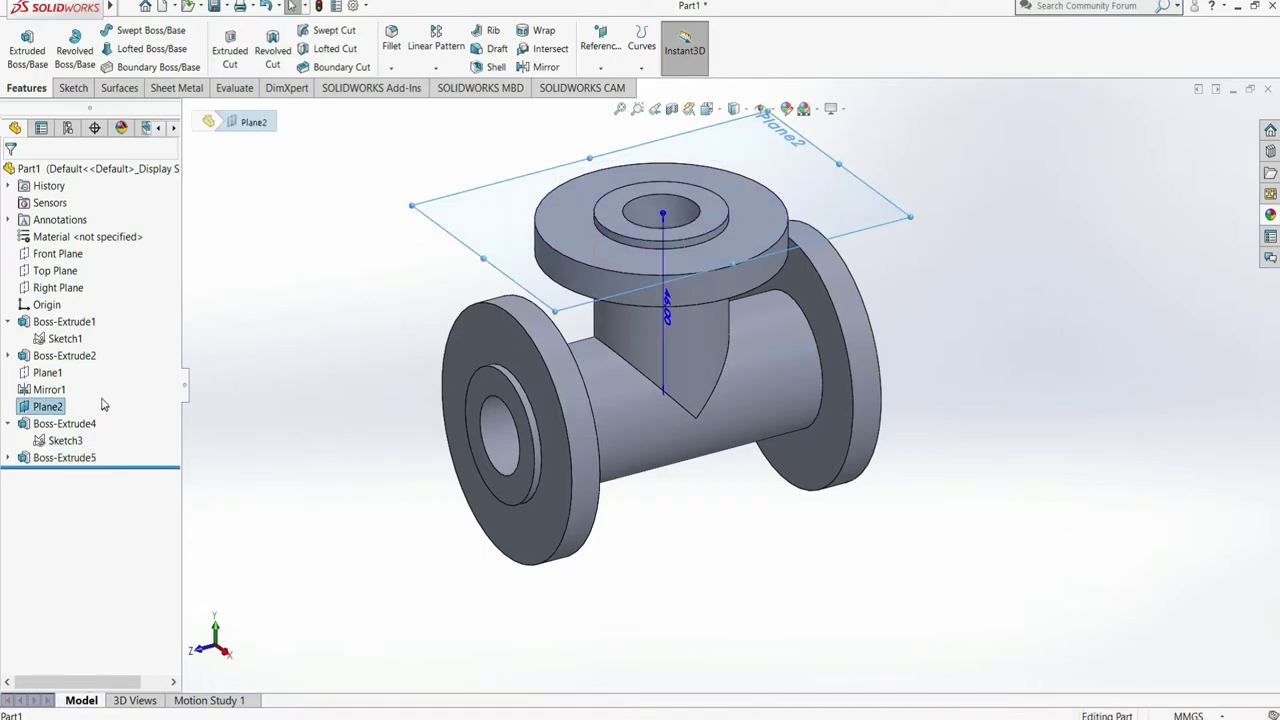
pyautogui.rightClick(808, 207)
pyautogui.click(848, 184)
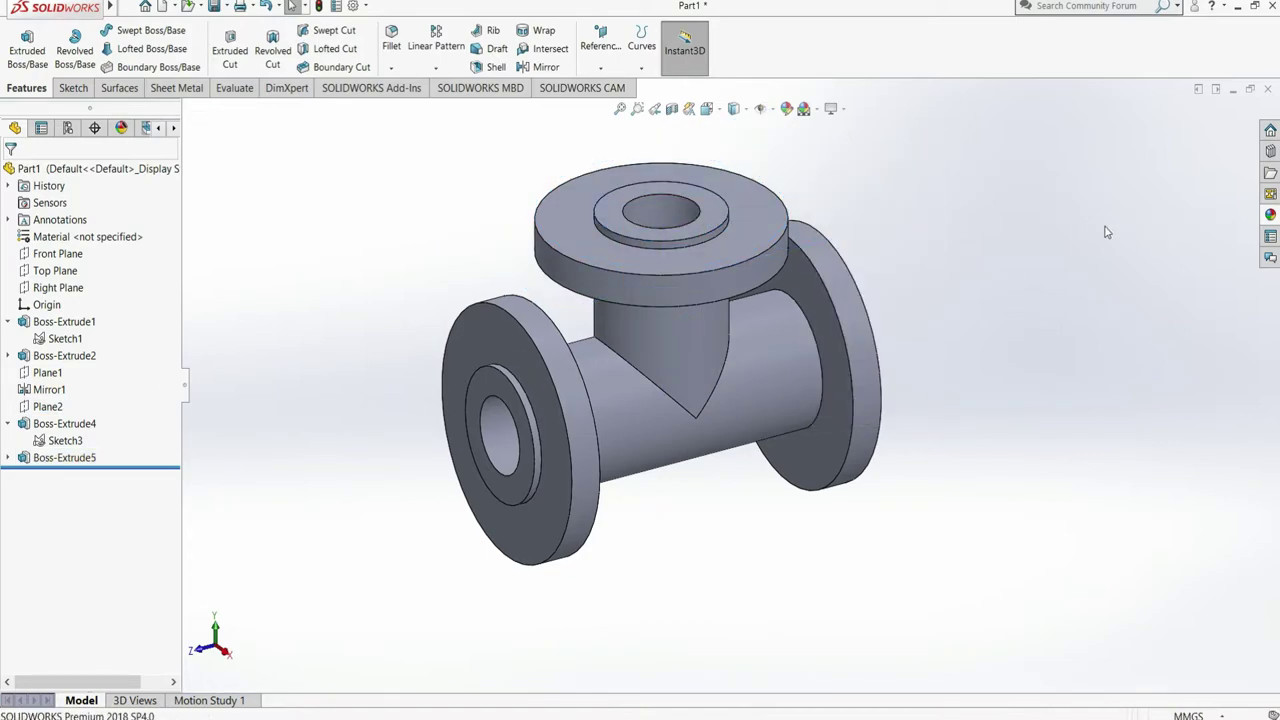
pyautogui.rightClick(966, 248)
pyautogui.click(1015, 305)
pyautogui.moveTo(1015, 305)
pyautogui.mouseDown()
pyautogui.moveTo(984, 323)
pyautogui.moveTo(1014, 357)
pyautogui.moveTo(991, 377)
pyautogui.moveTo(977, 454)
pyautogui.moveTo(1010, 488)
pyautogui.moveTo(1006, 469)
pyautogui.moveTo(997, 534)
pyautogui.moveTo(1014, 503)
pyautogui.moveTo(960, 472)
pyautogui.moveTo(1026, 471)
pyautogui.moveTo(969, 429)
pyautogui.moveTo(971, 500)
pyautogui.moveTo(994, 549)
pyautogui.moveTo(968, 412)
pyautogui.mouseUp()
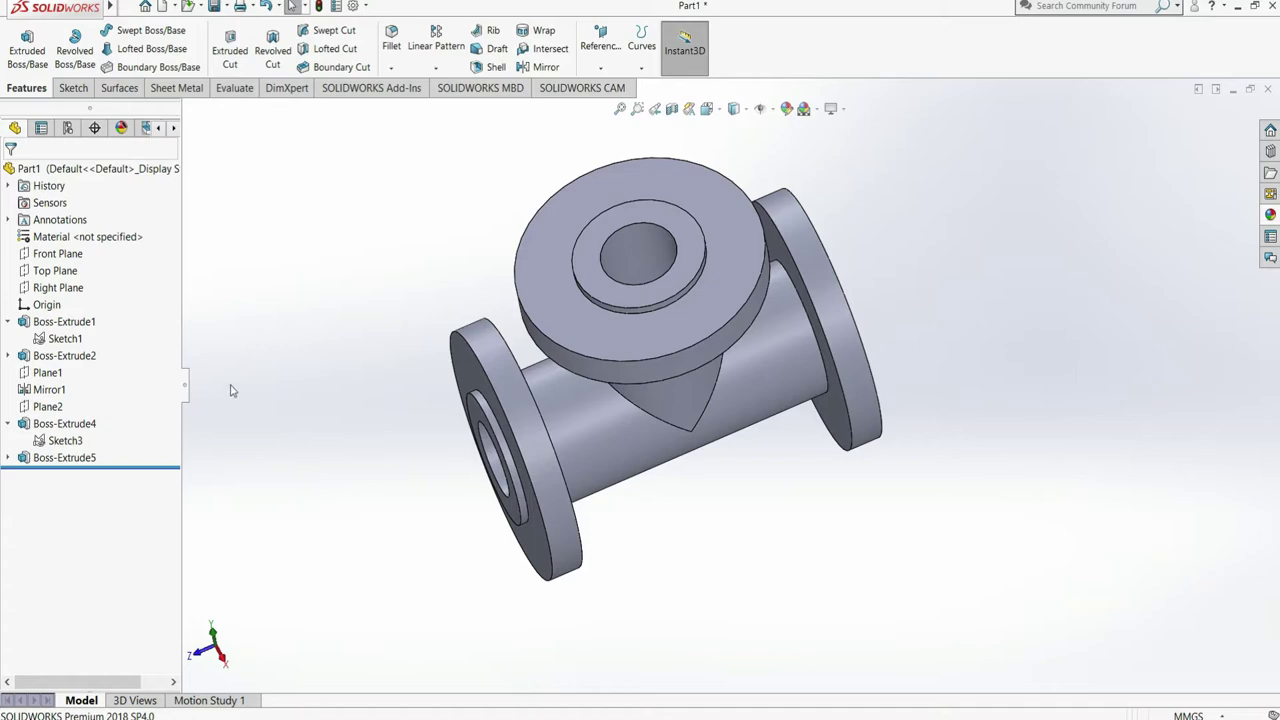
# Step: Sketch on Top Plane with the branch inner bore edge converted to a circle, then view isometric
pyautogui.click(55, 270)
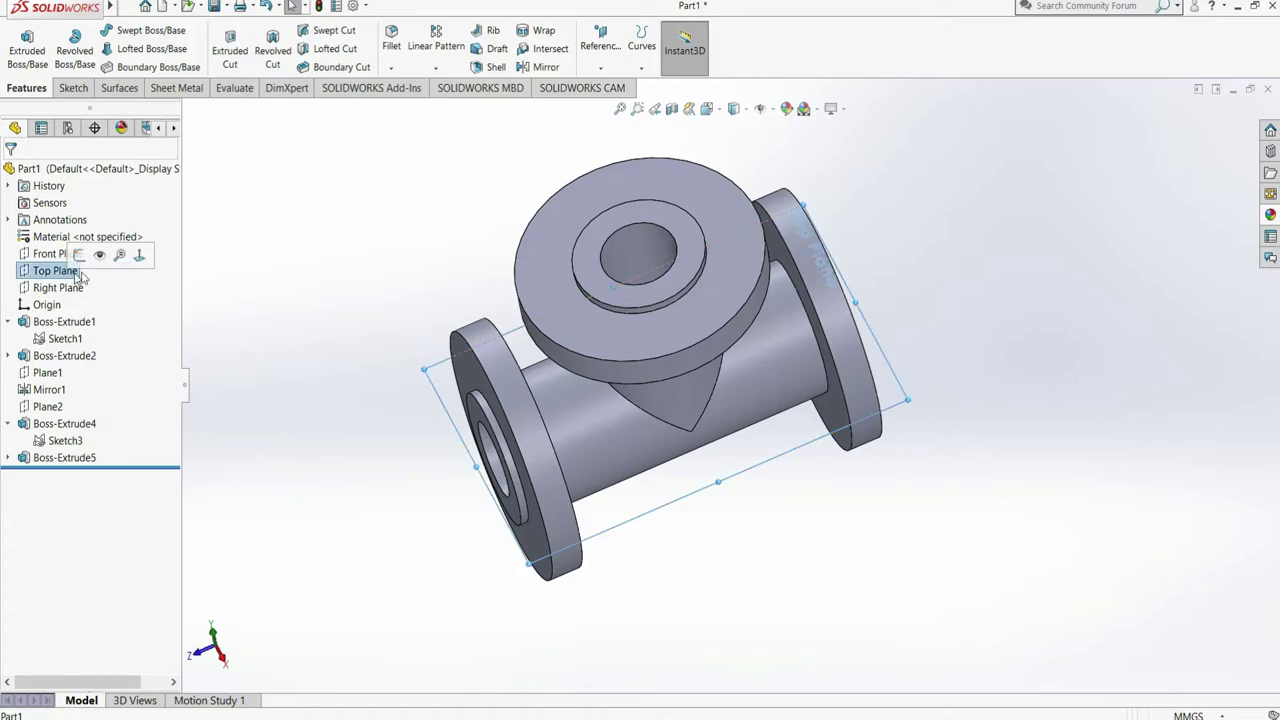
pyautogui.click(72, 88)
pyautogui.click(20, 42)
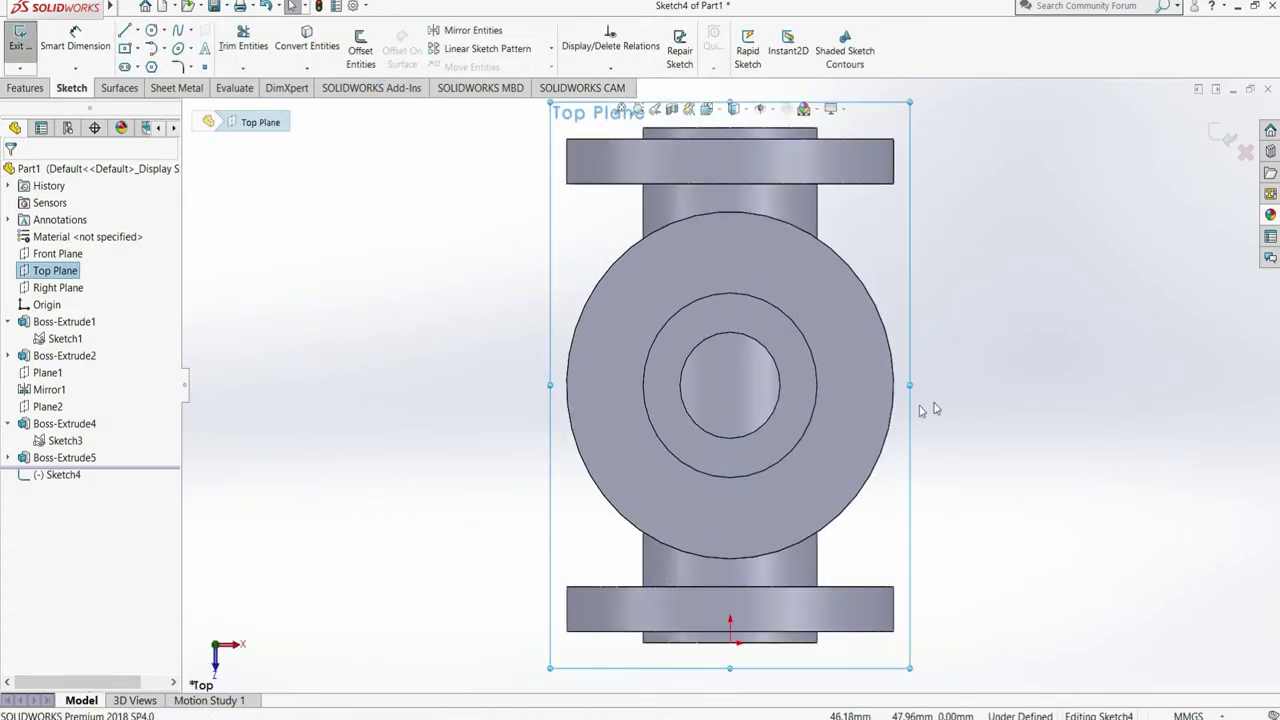
pyautogui.click(307, 40)
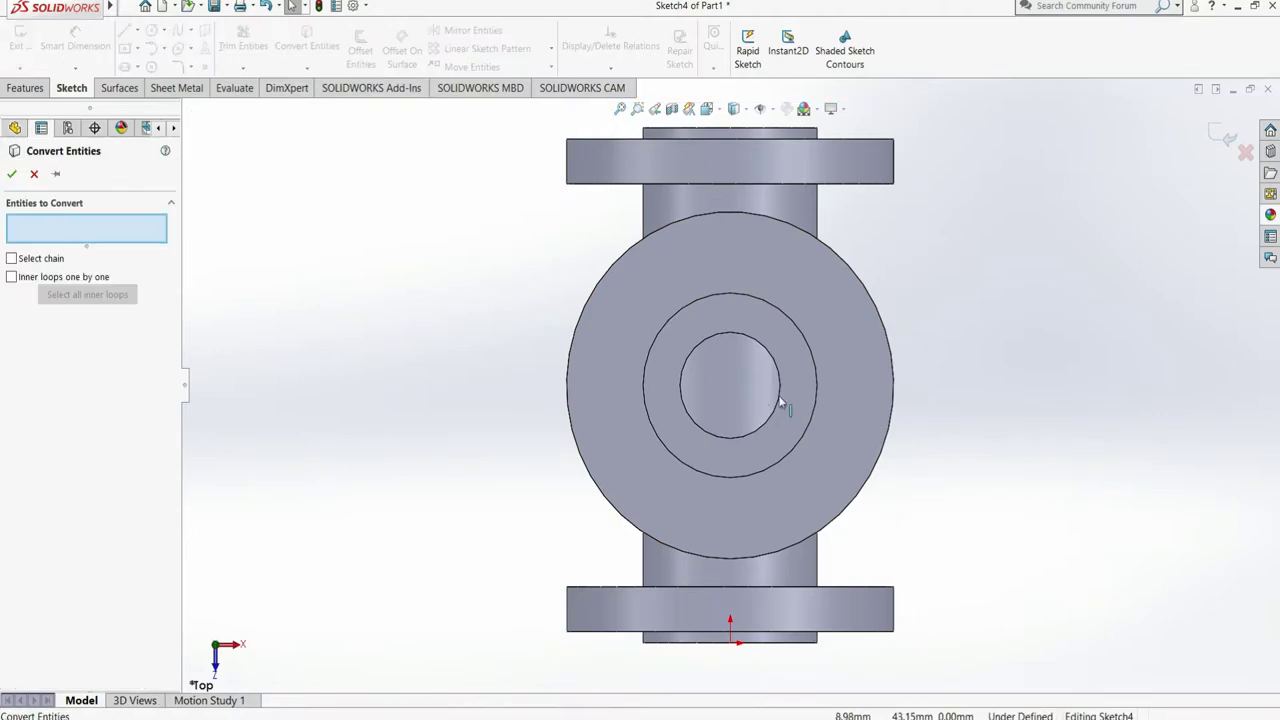
pyautogui.click(770, 352)
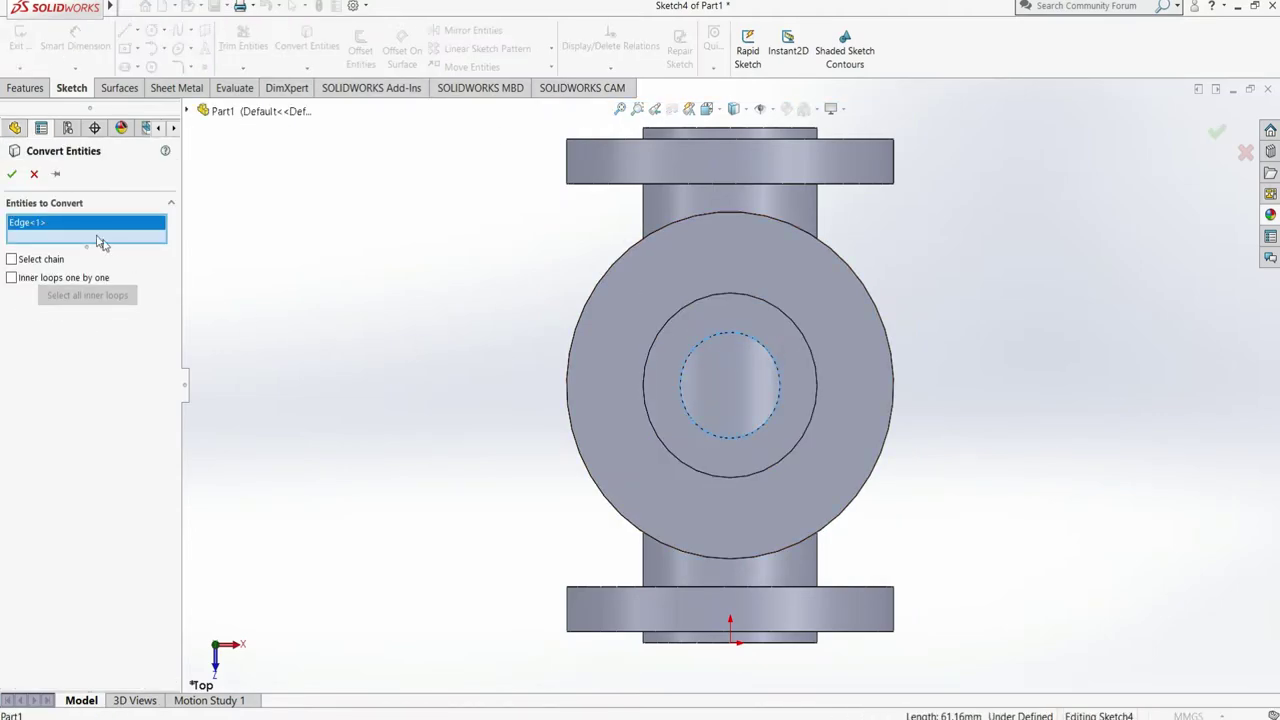
pyautogui.click(12, 176)
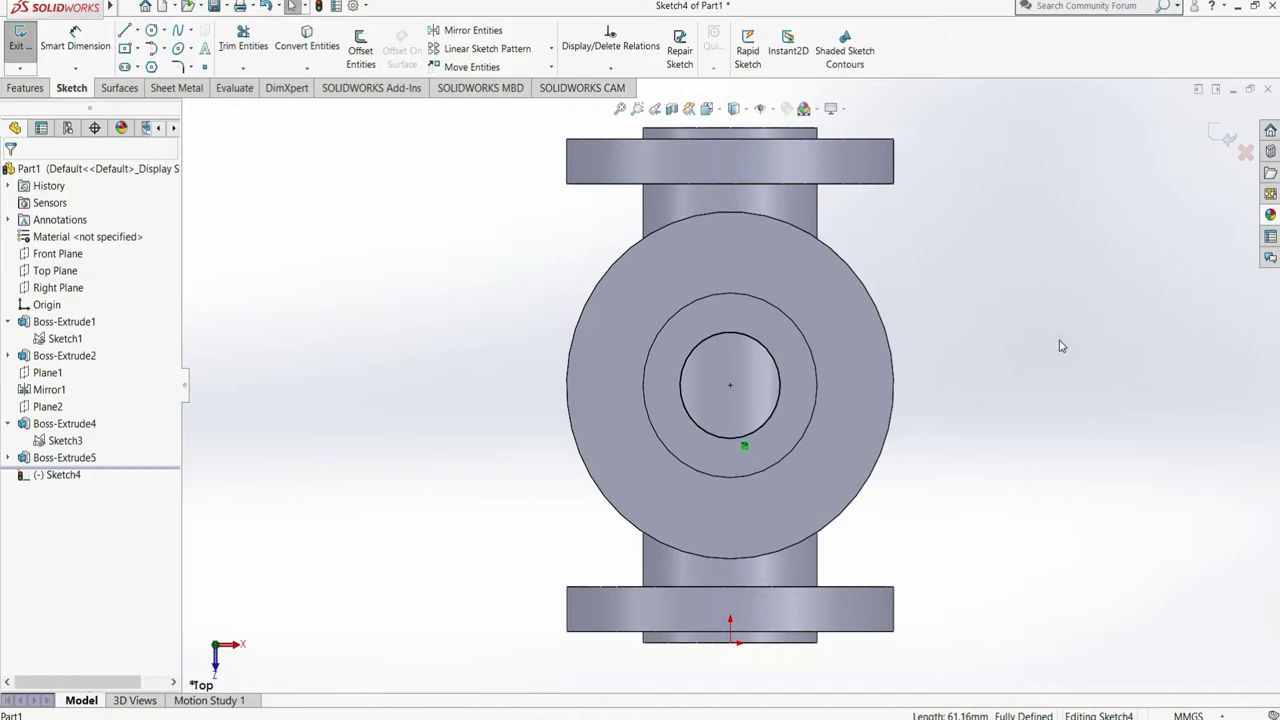
pyautogui.rightClick(980, 290)
pyautogui.moveTo(1048, 317)
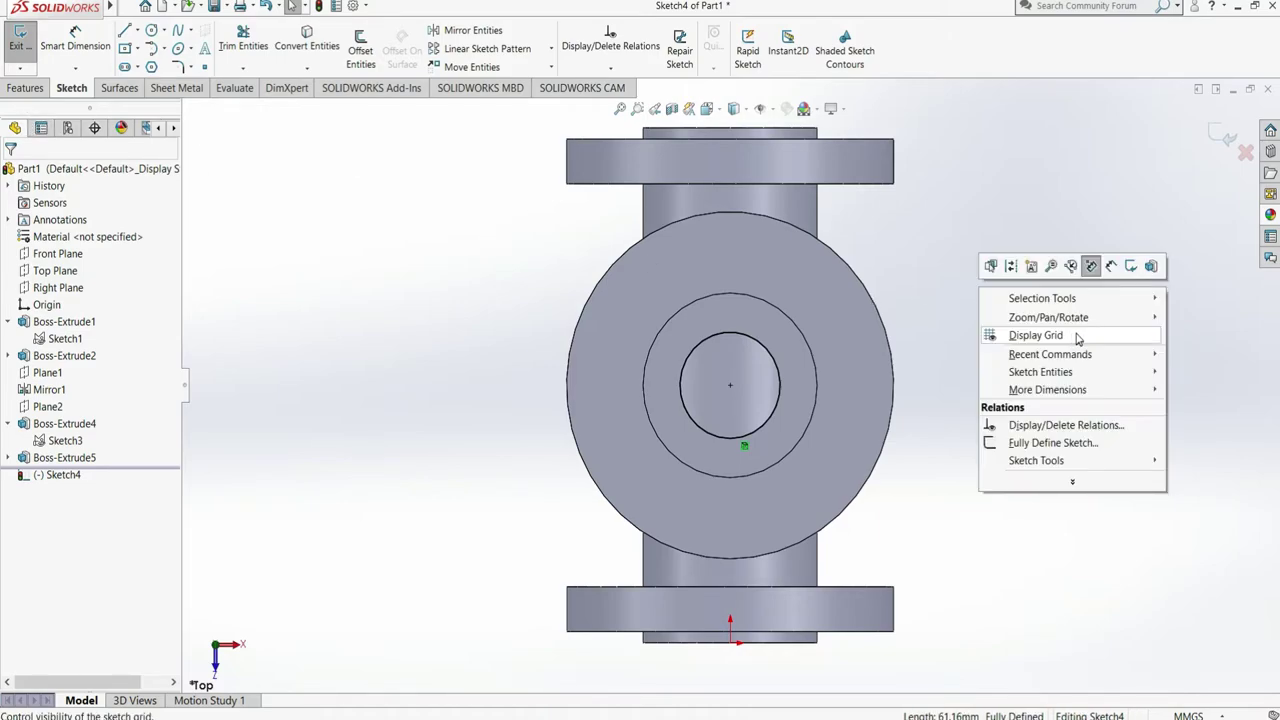
pyautogui.click(871, 371)
pyautogui.moveTo(899, 372)
pyautogui.mouseDown()
pyautogui.moveTo(816, 335)
pyautogui.moveTo(859, 430)
pyautogui.moveTo(863, 548)
pyautogui.mouseUp()
pyautogui.hotkey('ctrl', '7')
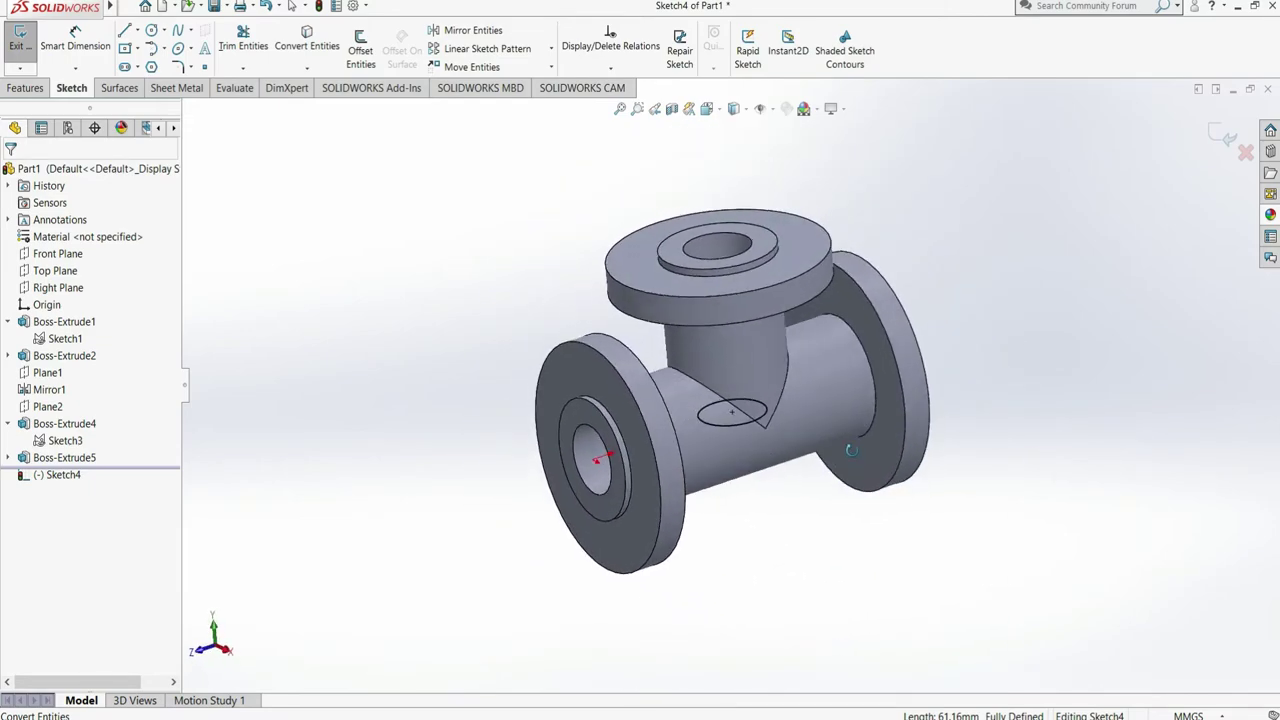
# Step: Cut the Sketch4 bore circle upward Through All, opening the branch into the main pipe
pyautogui.click(27, 92)
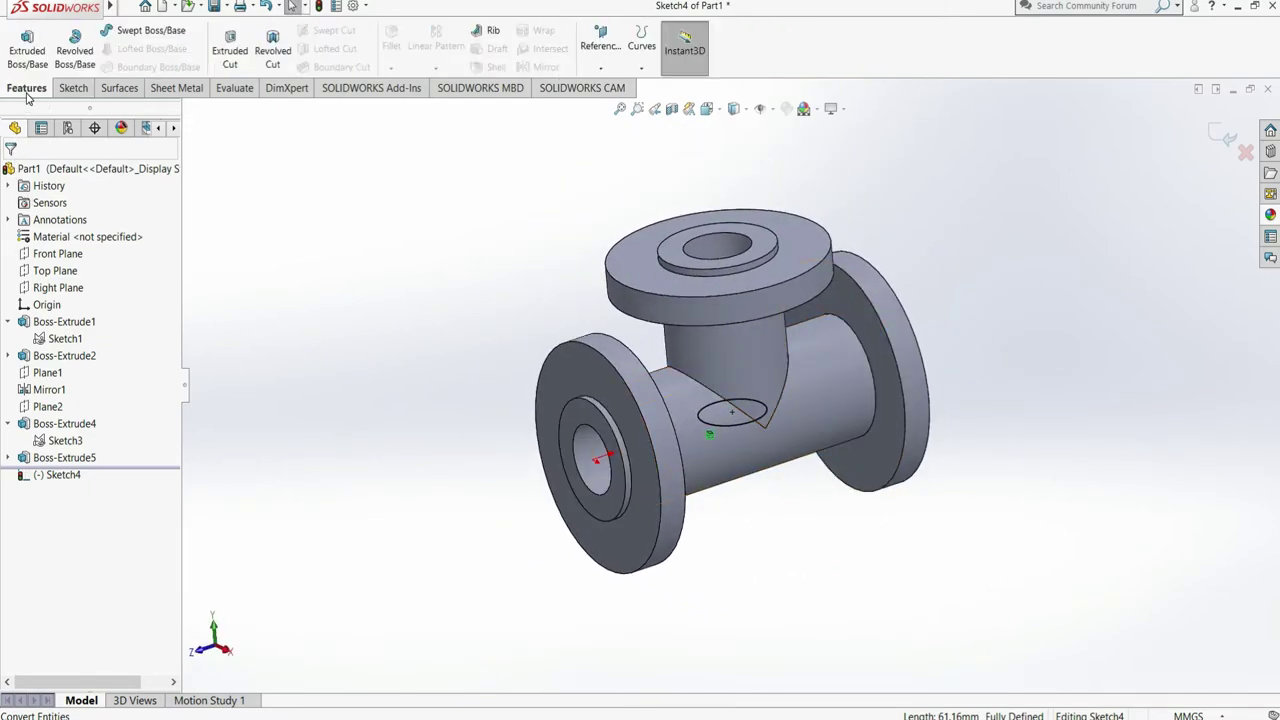
pyautogui.click(228, 60)
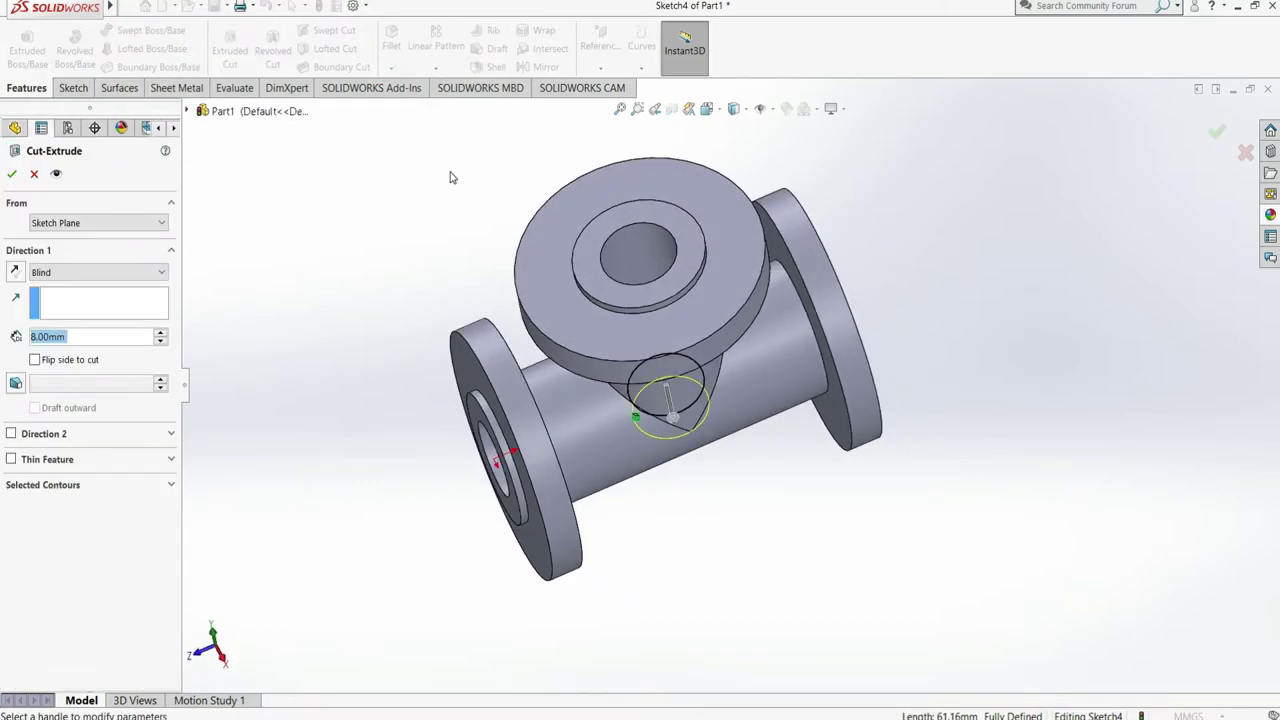
pyautogui.click(17, 272)
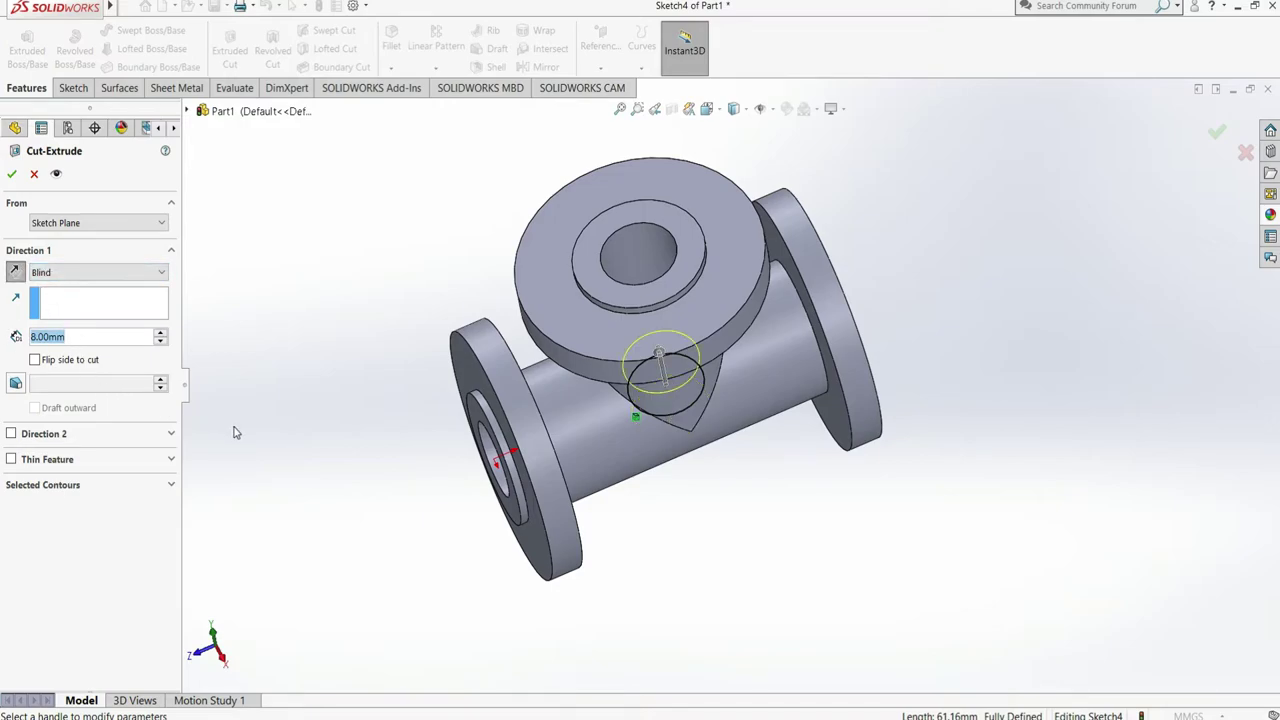
pyautogui.click(131, 280)
pyautogui.click(112, 296)
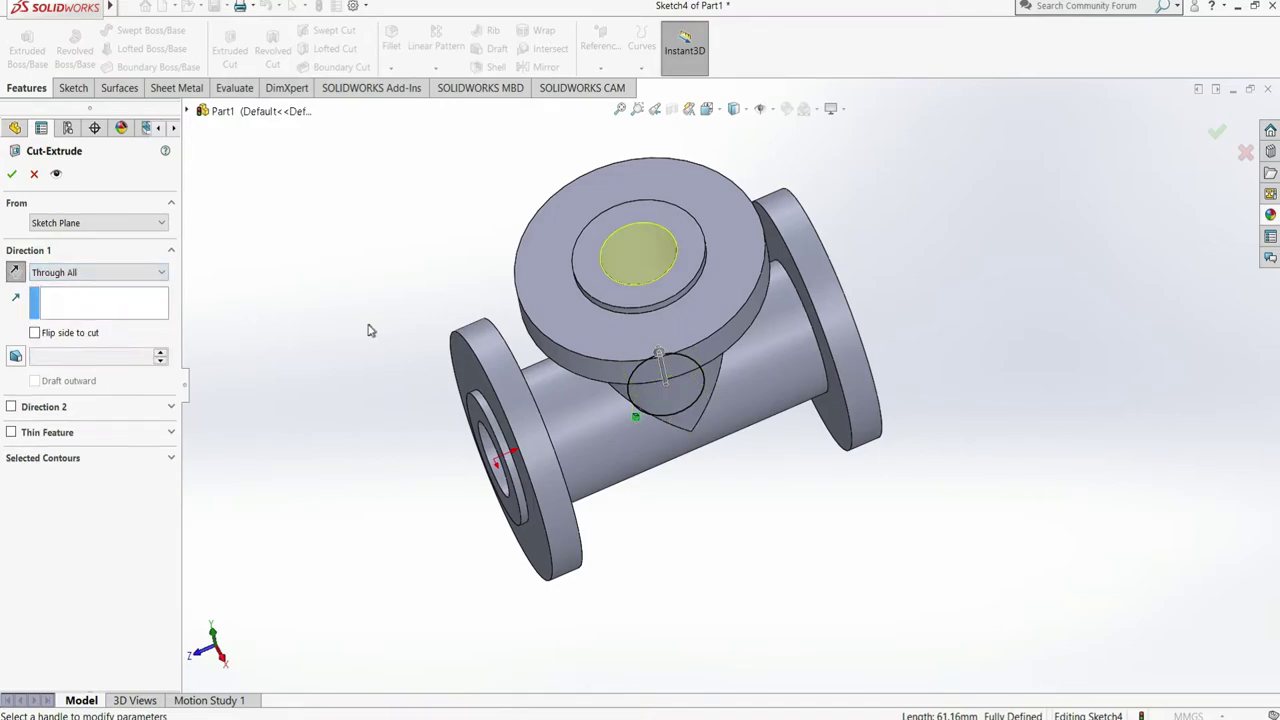
pyautogui.click(14, 177)
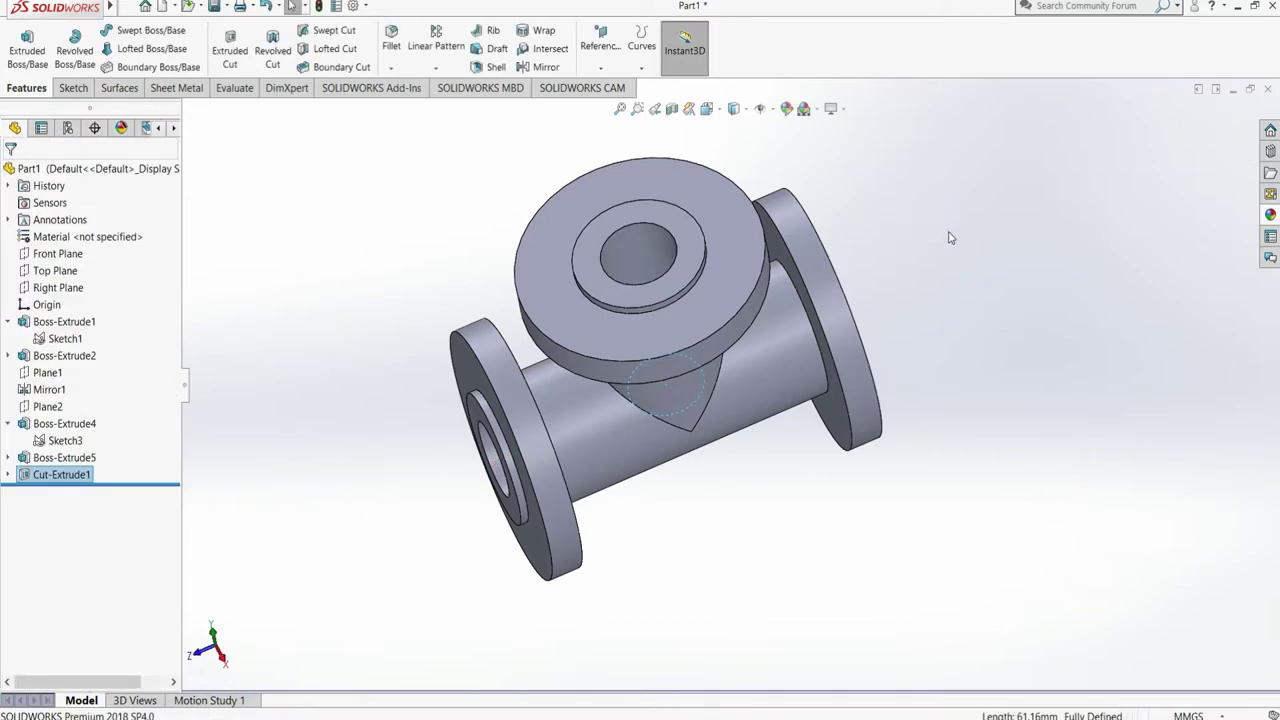
pyautogui.click(950, 237)
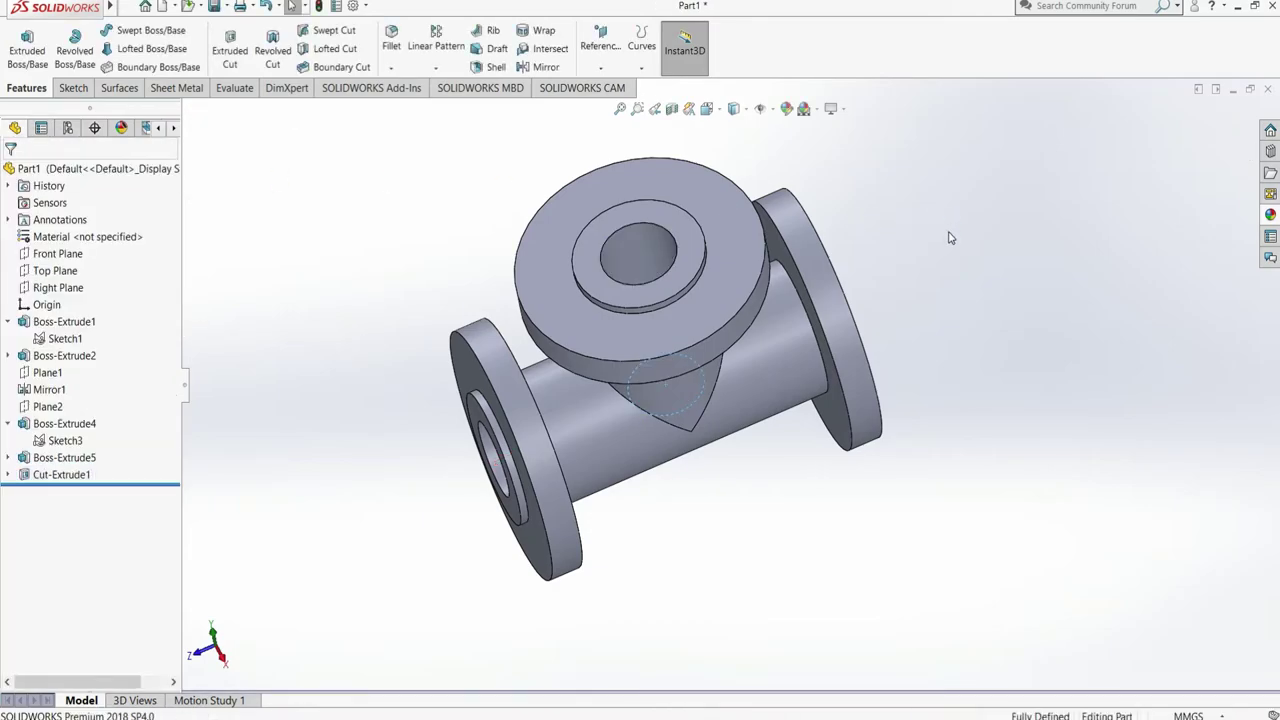
# Step: Orbit to the end flange and begin a sketch on its front face
pyautogui.rightClick(943, 318)
pyautogui.click(1000, 372)
pyautogui.moveTo(938, 400)
pyautogui.mouseDown()
pyautogui.moveTo(957, 437)
pyautogui.moveTo(935, 520)
pyautogui.moveTo(969, 534)
pyautogui.moveTo(943, 543)
pyautogui.moveTo(1061, 421)
pyautogui.moveTo(1037, 260)
pyautogui.moveTo(1111, 320)
pyautogui.moveTo(1074, 346)
pyautogui.moveTo(1068, 335)
pyautogui.mouseUp()
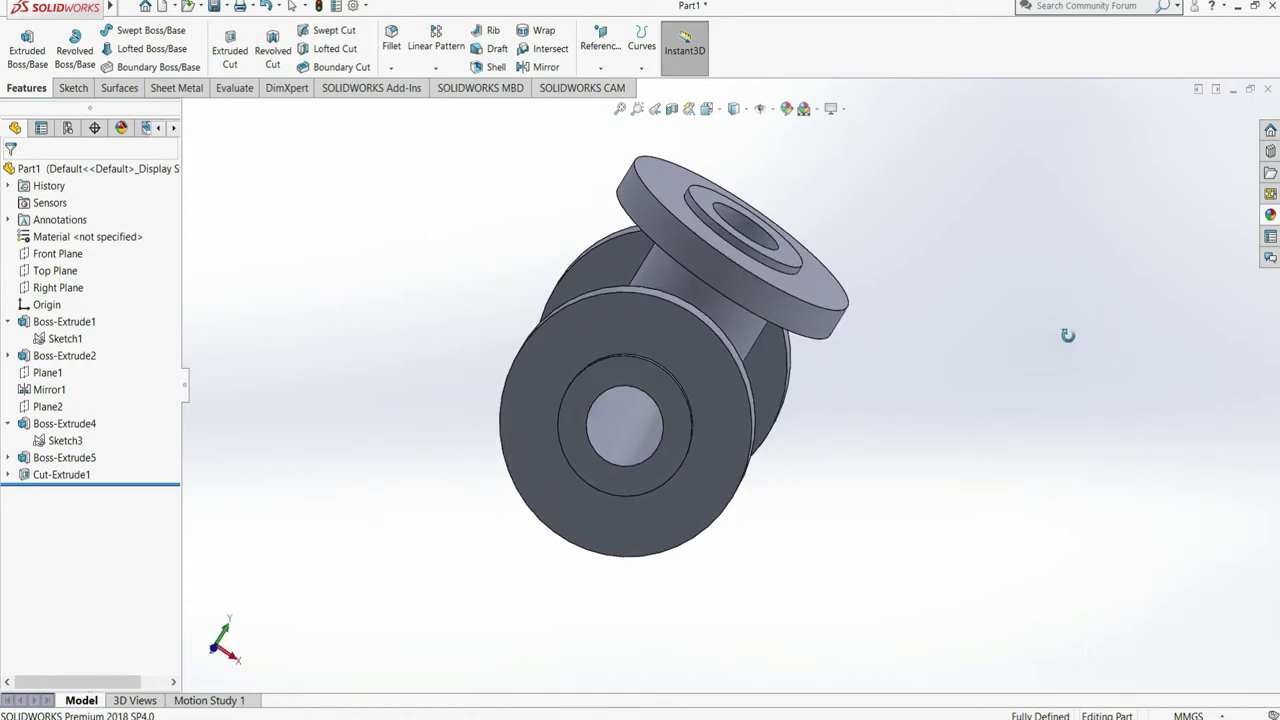
pyautogui.click(675, 350)
pyautogui.click(73, 88)
pyautogui.click(20, 45)
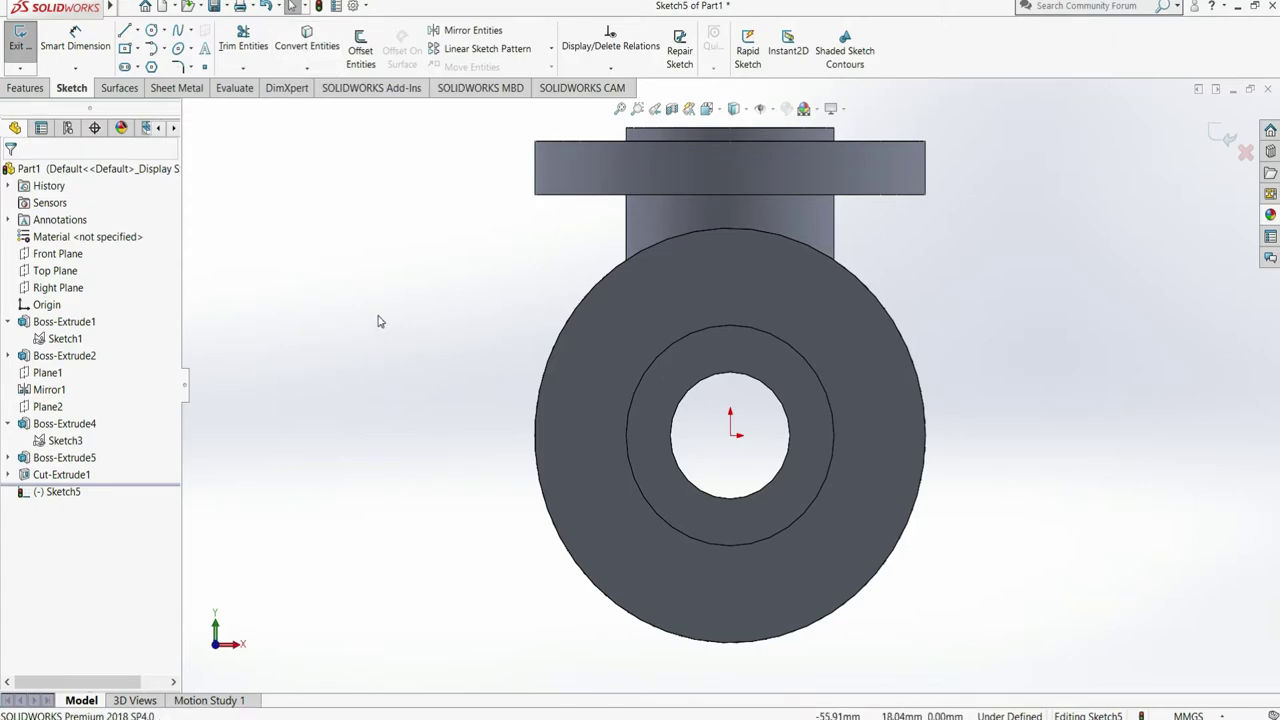
# Step: Draw a Ø5.50 bolt-hole circle above the bore centre
pyautogui.click(150, 33)
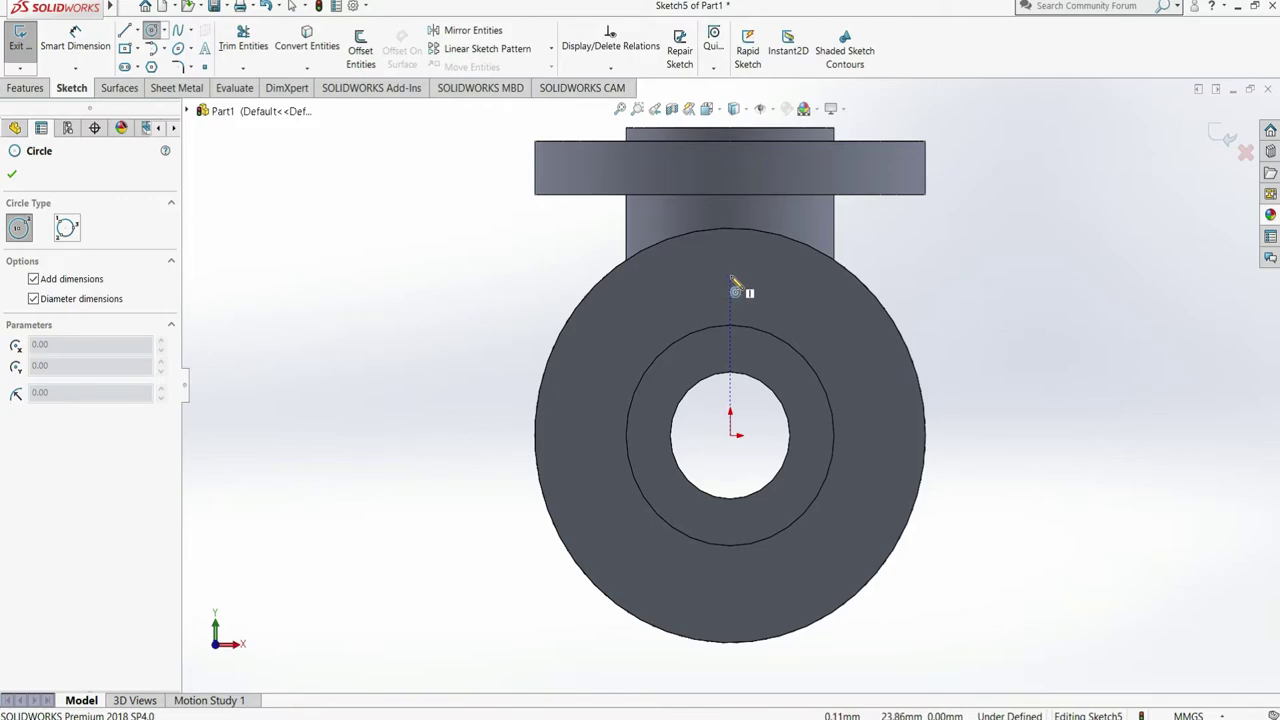
pyautogui.click(731, 279)
pyautogui.write('5.5')
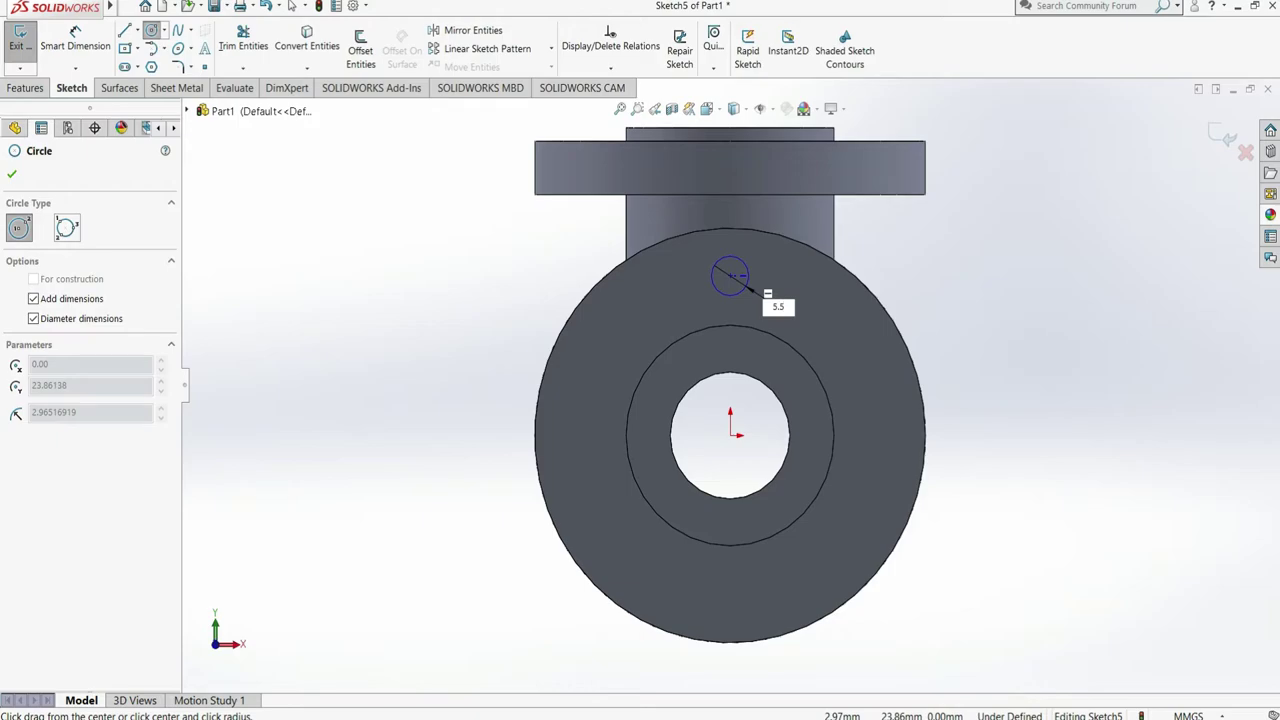
pyautogui.click(767, 294)
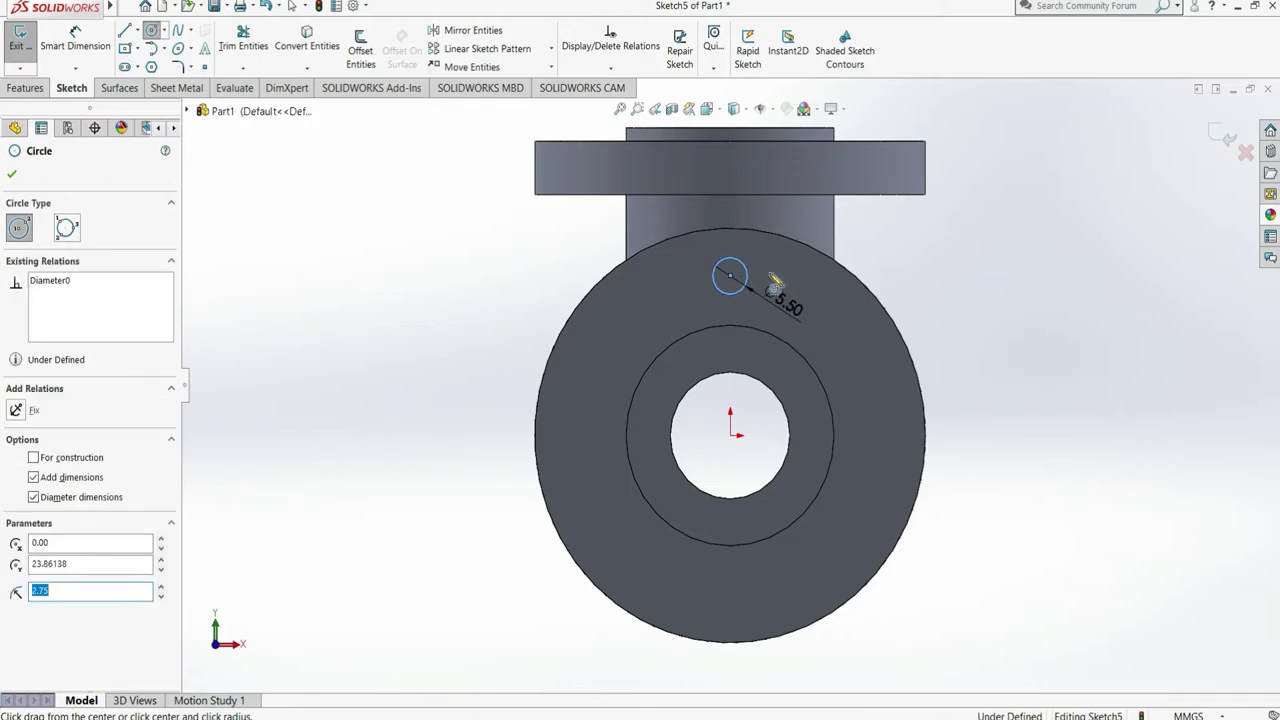
pyautogui.click(14, 175)
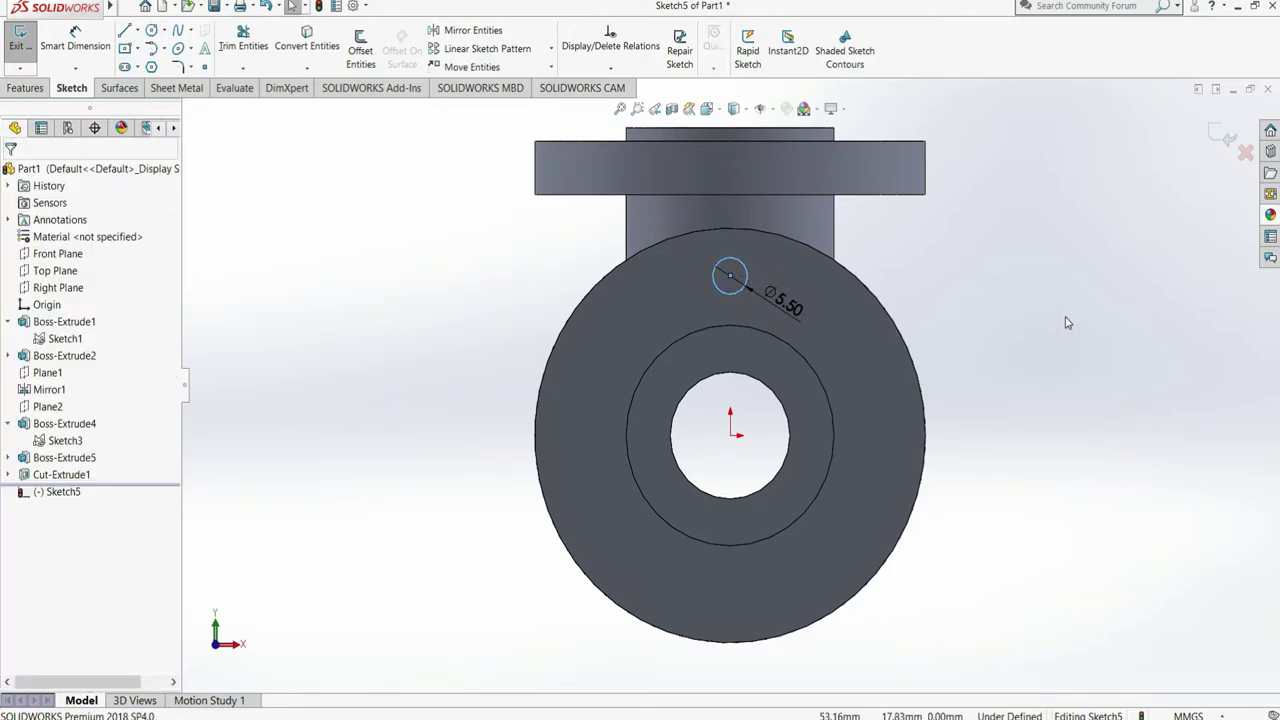
# Step: Dimension the bolt-hole centre 23 mm above the origin
pyautogui.click(75, 40)
pyautogui.click(730, 276)
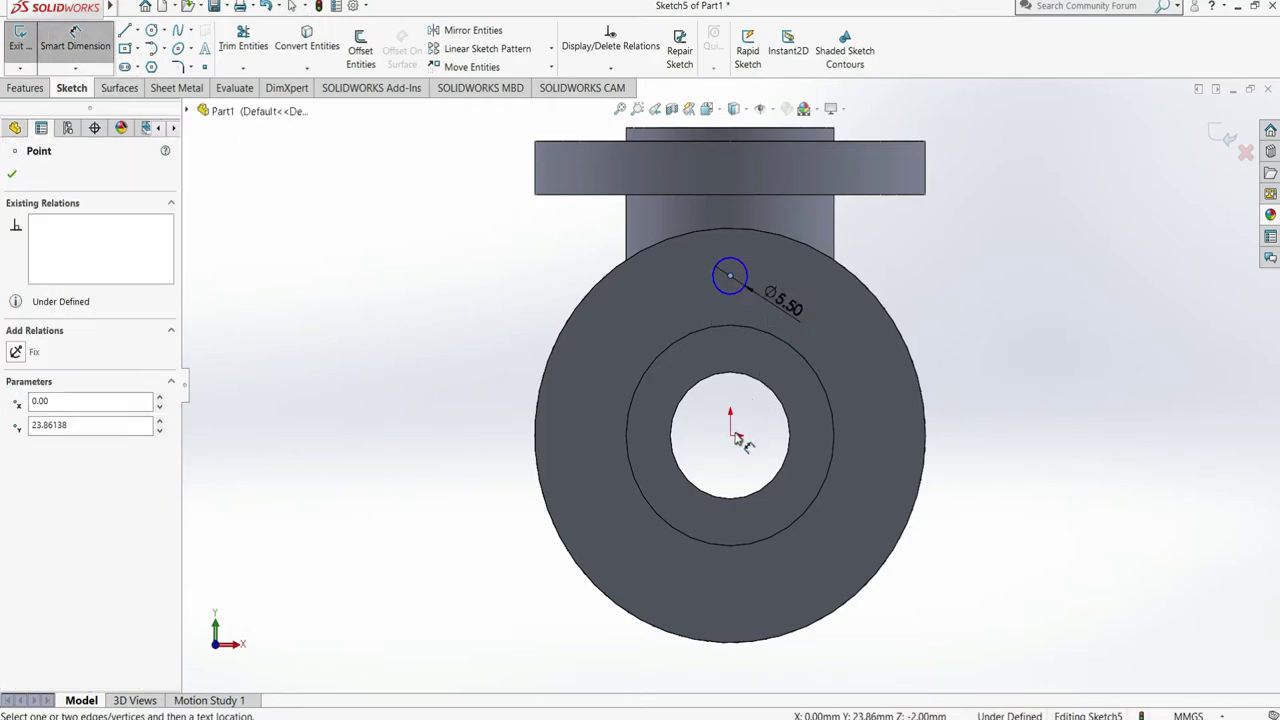
pyautogui.click(733, 437)
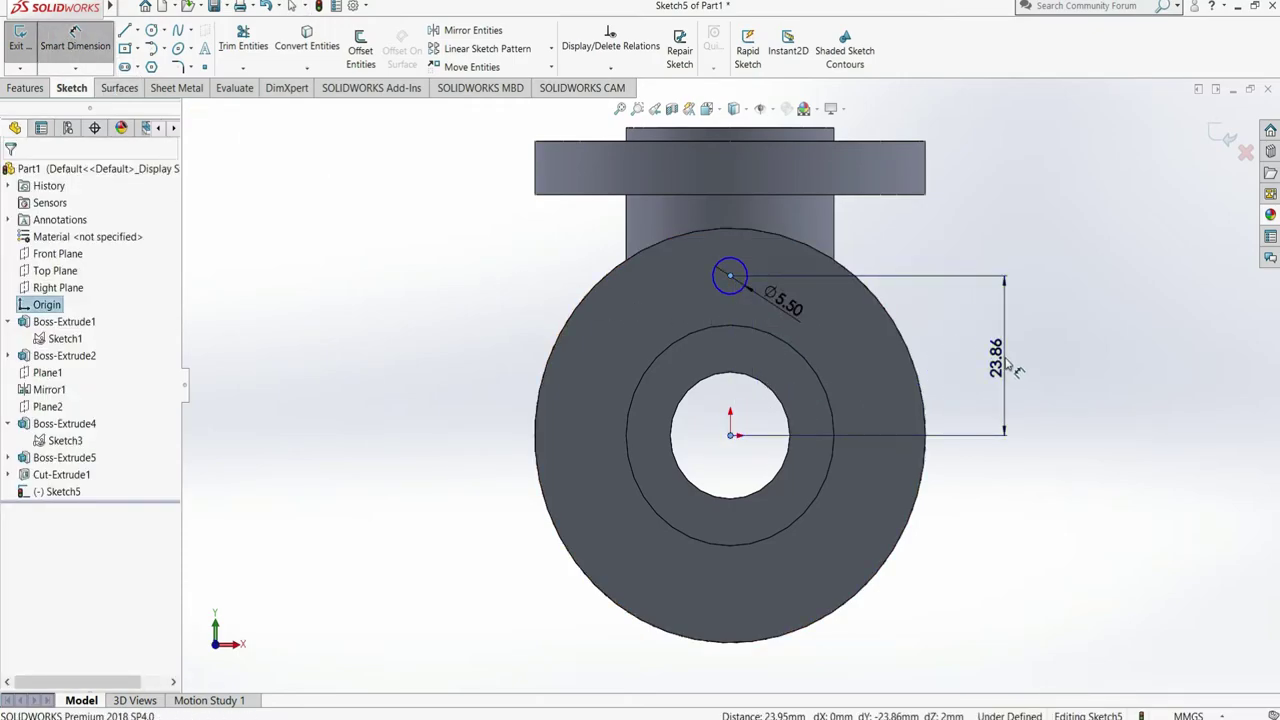
pyautogui.click(1008, 366)
pyautogui.write('23')
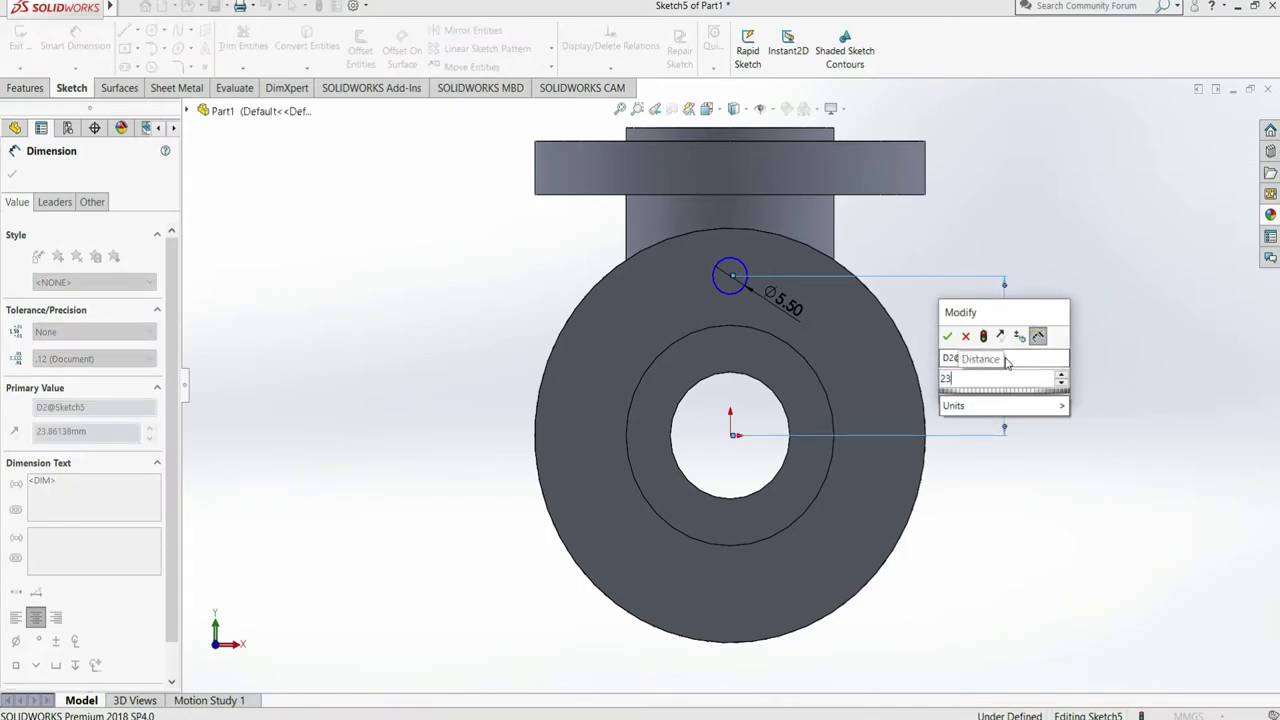
pyautogui.press('Return')
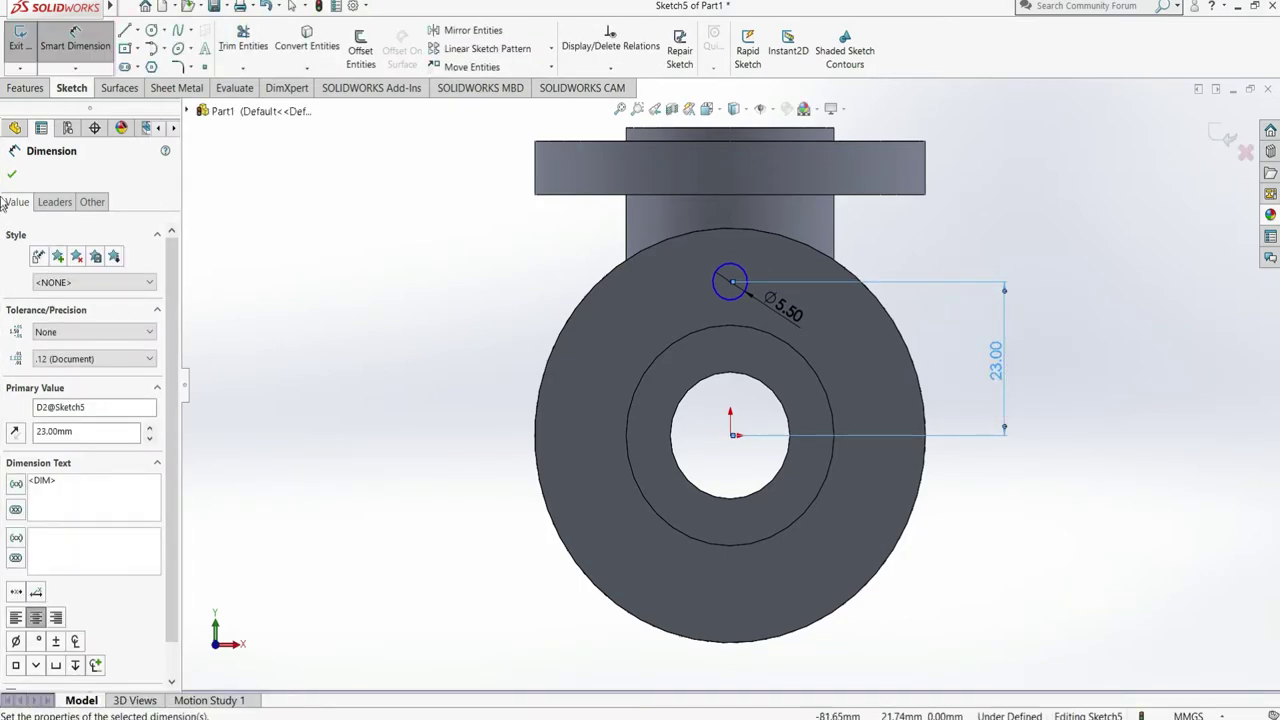
pyautogui.click(13, 177)
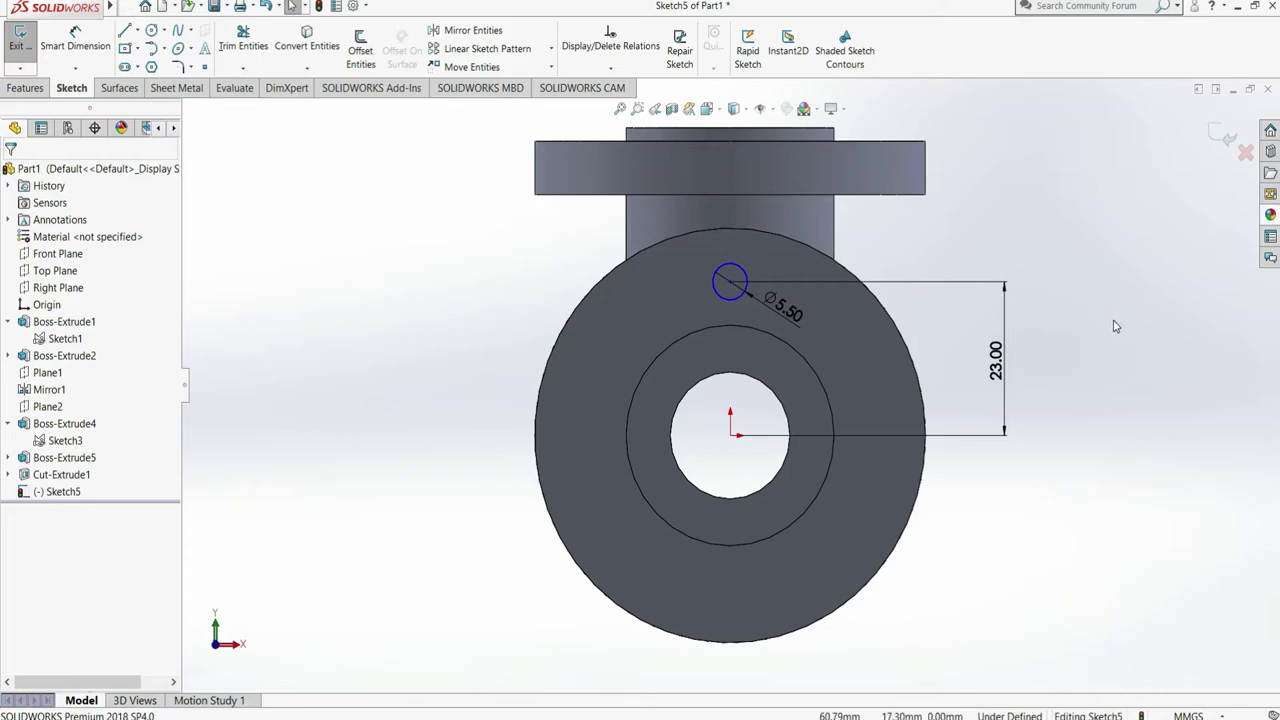
# Step: Add a Vertical relation between the hole centre and the origin
pyautogui.click(730, 282)
pyautogui.keyDown('ctrl'); pyautogui.click(736, 435); pyautogui.keyUp('ctrl')
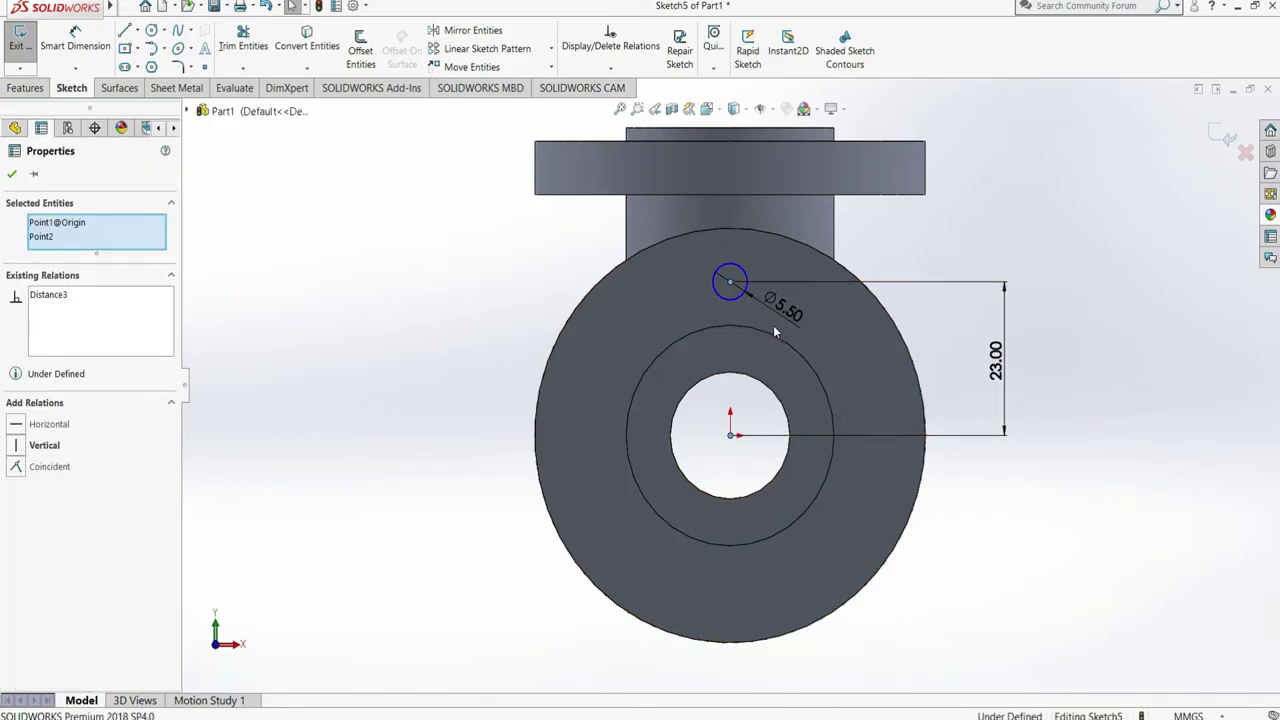
pyautogui.click(790, 372)
pyautogui.click(1110, 299)
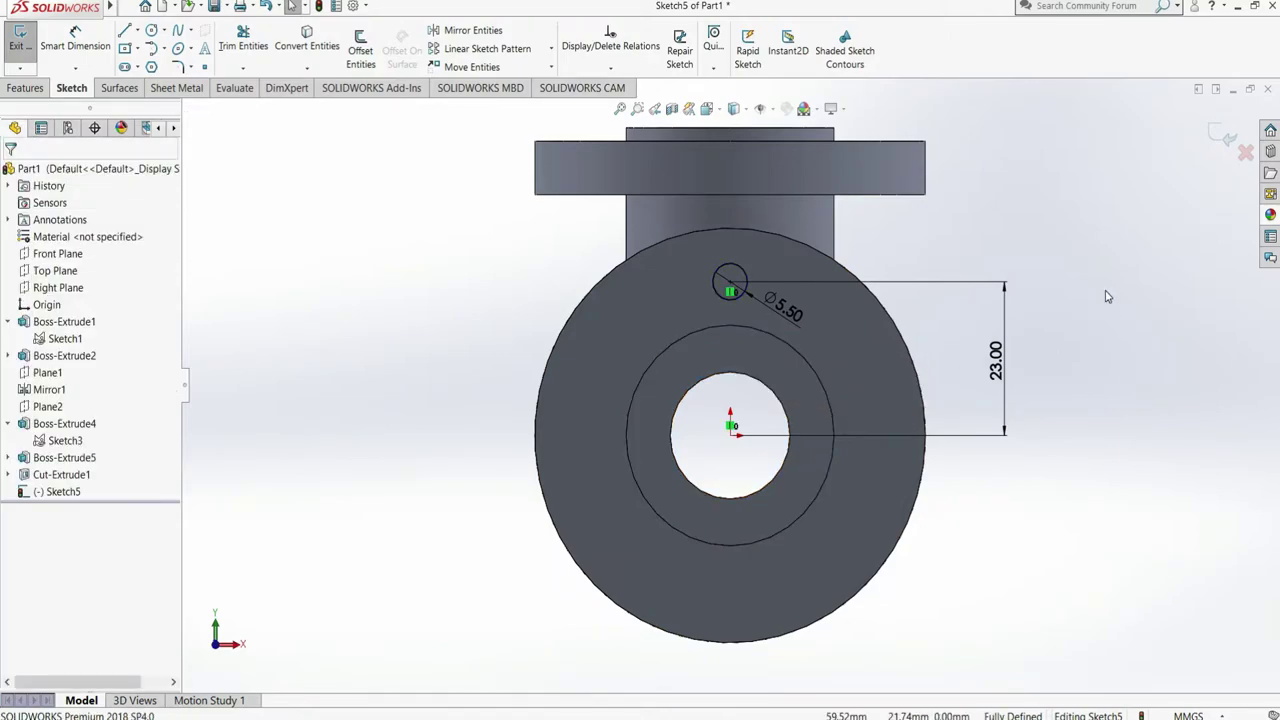
# Step: Circular-pattern the Ø5.50 circle into 4 instances over 360° around the origin
pyautogui.click(551, 48)
pyautogui.click(527, 87)
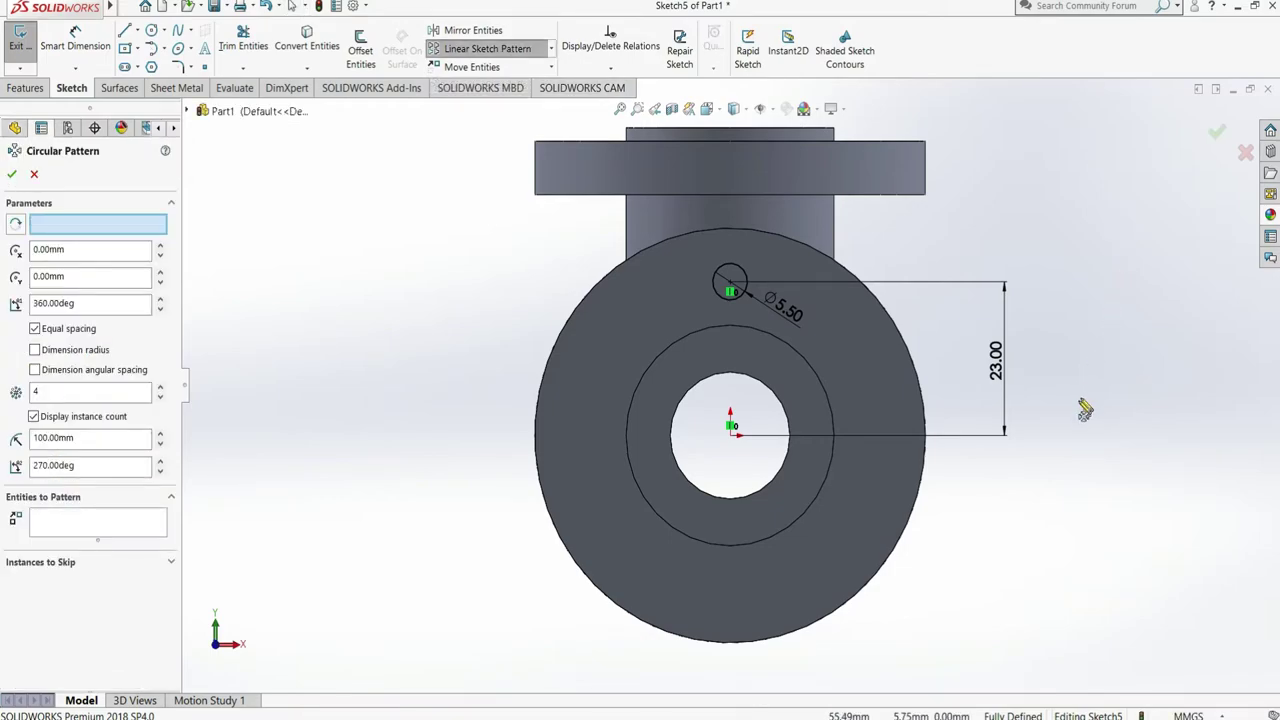
pyautogui.click(724, 271)
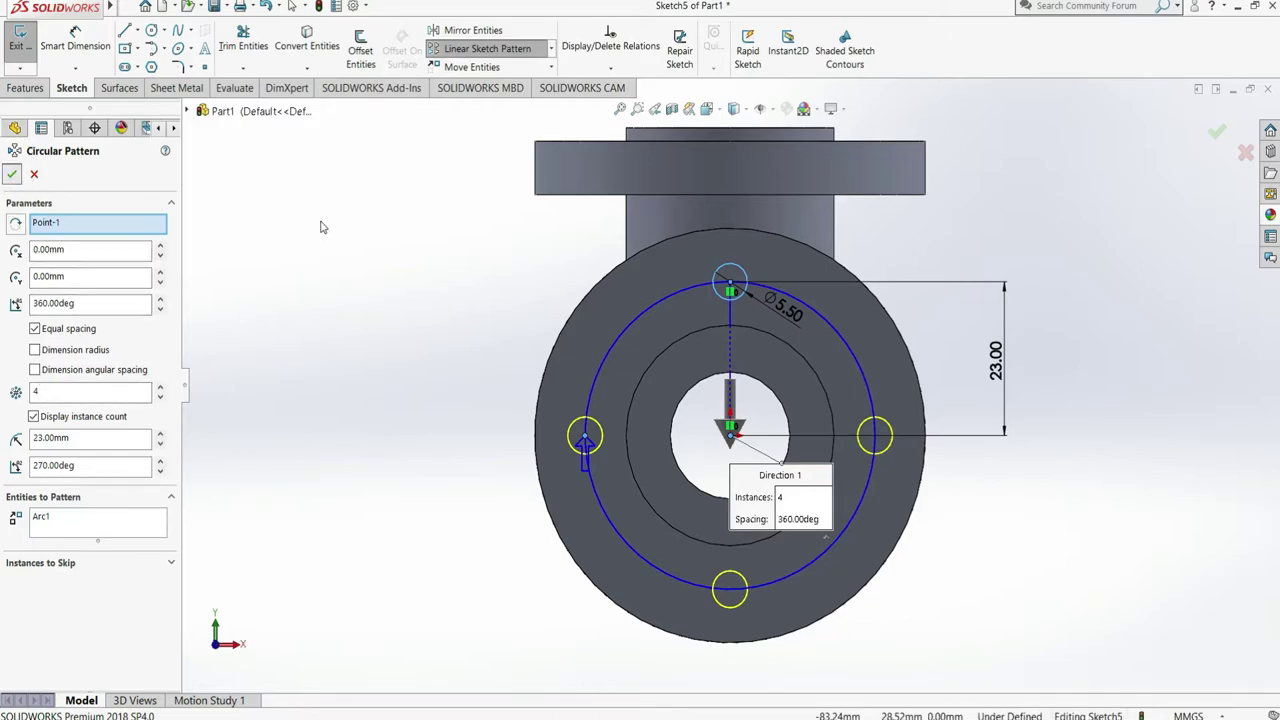
pyautogui.press('Return')
pyautogui.click(1105, 368)
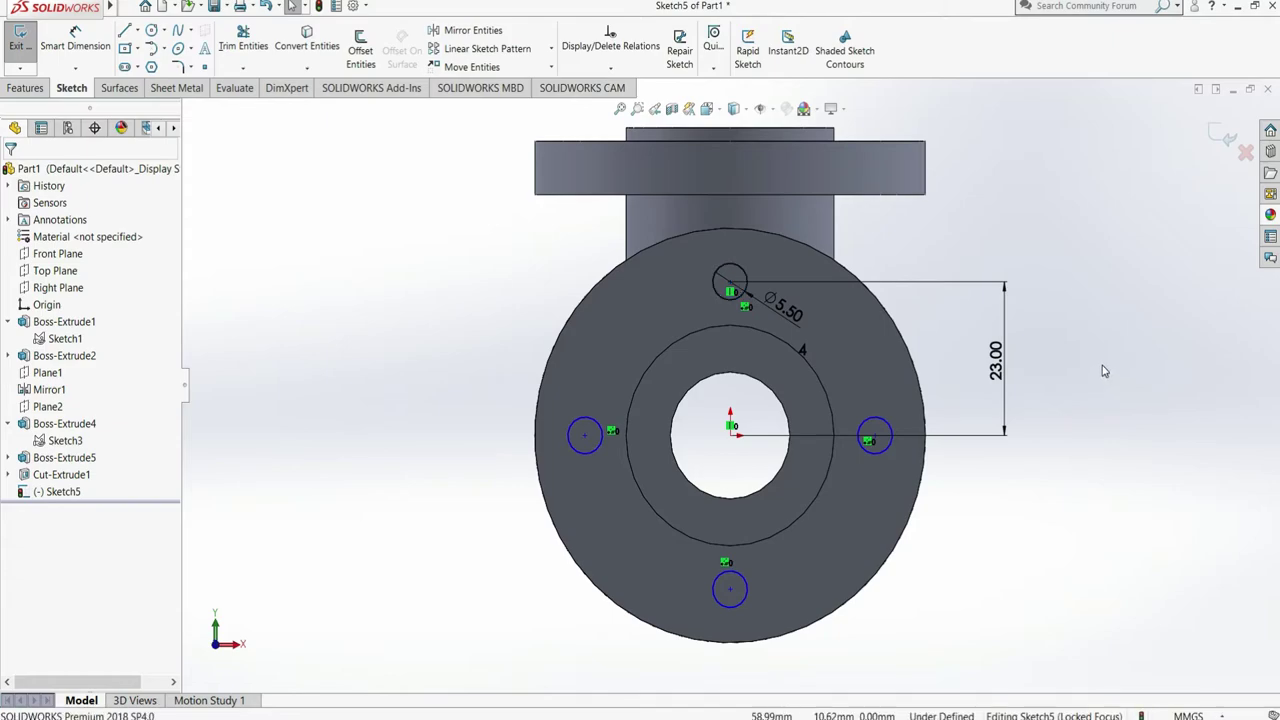
pyautogui.click(75, 40)
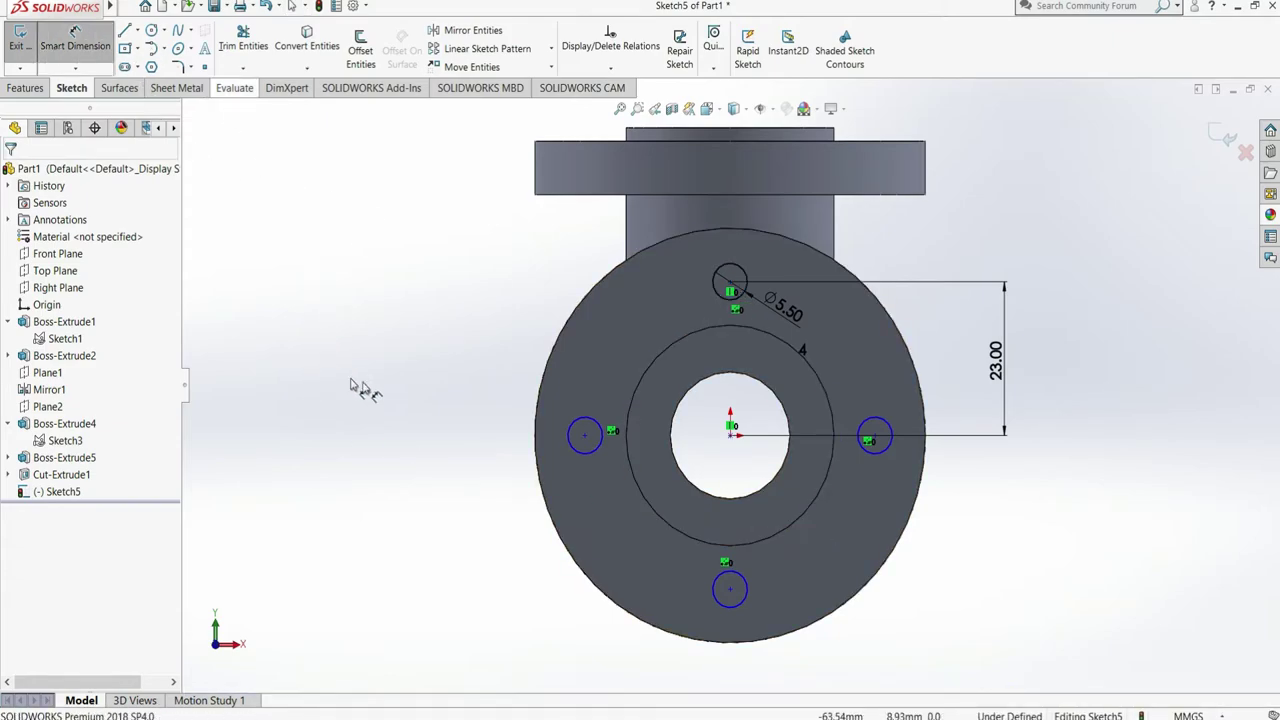
pyautogui.click(585, 436)
# Step: Dimension the left circle centre 23 mm from the origin
pyautogui.click(731, 435)
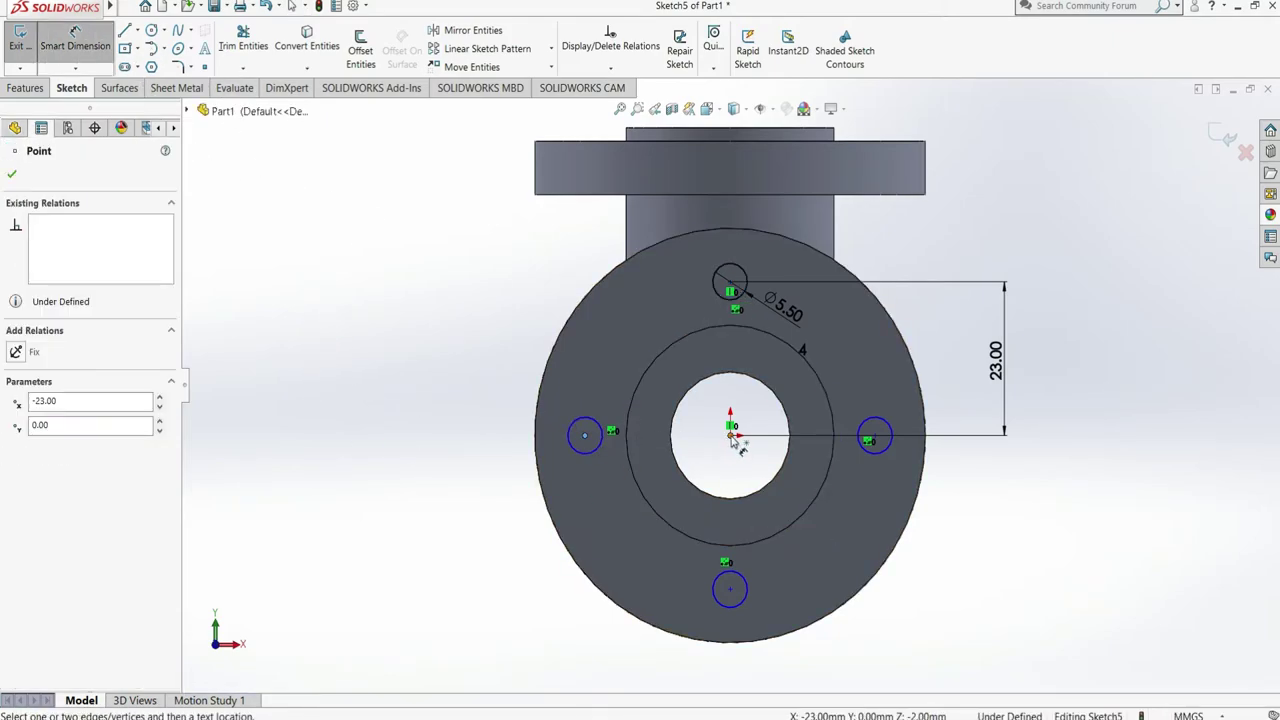
pyautogui.click(712, 488)
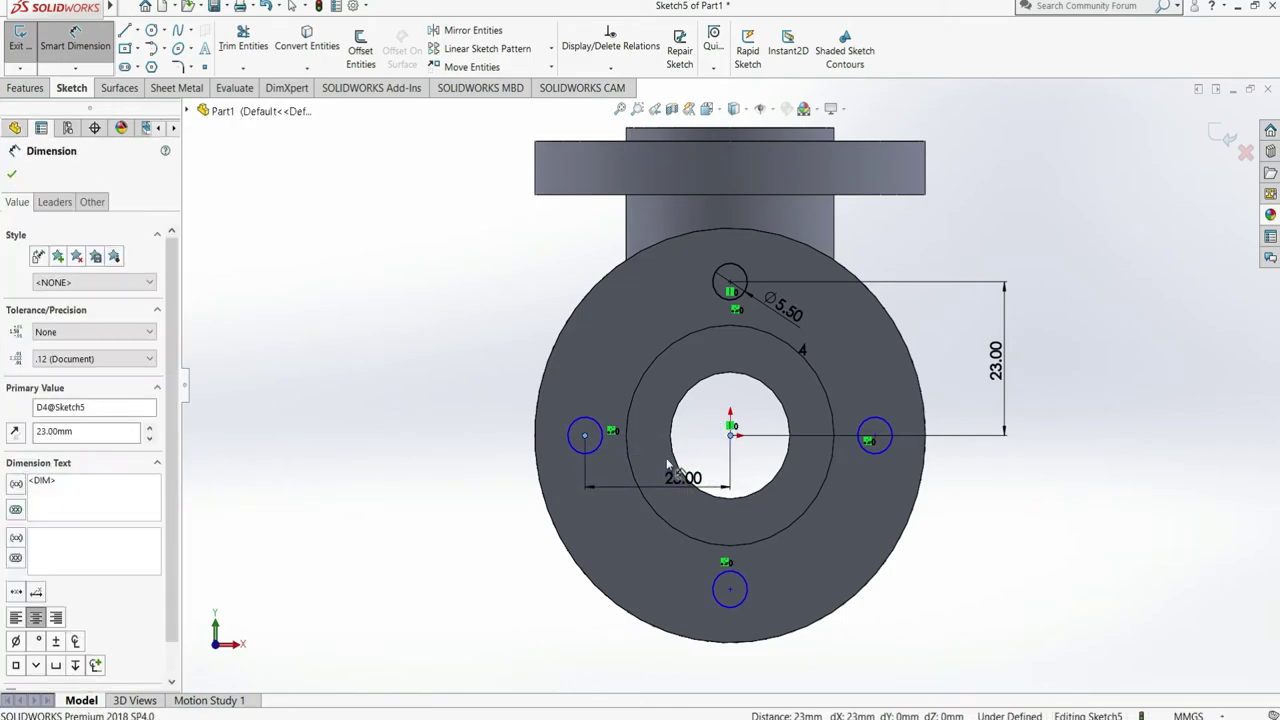
pyautogui.click(627, 465)
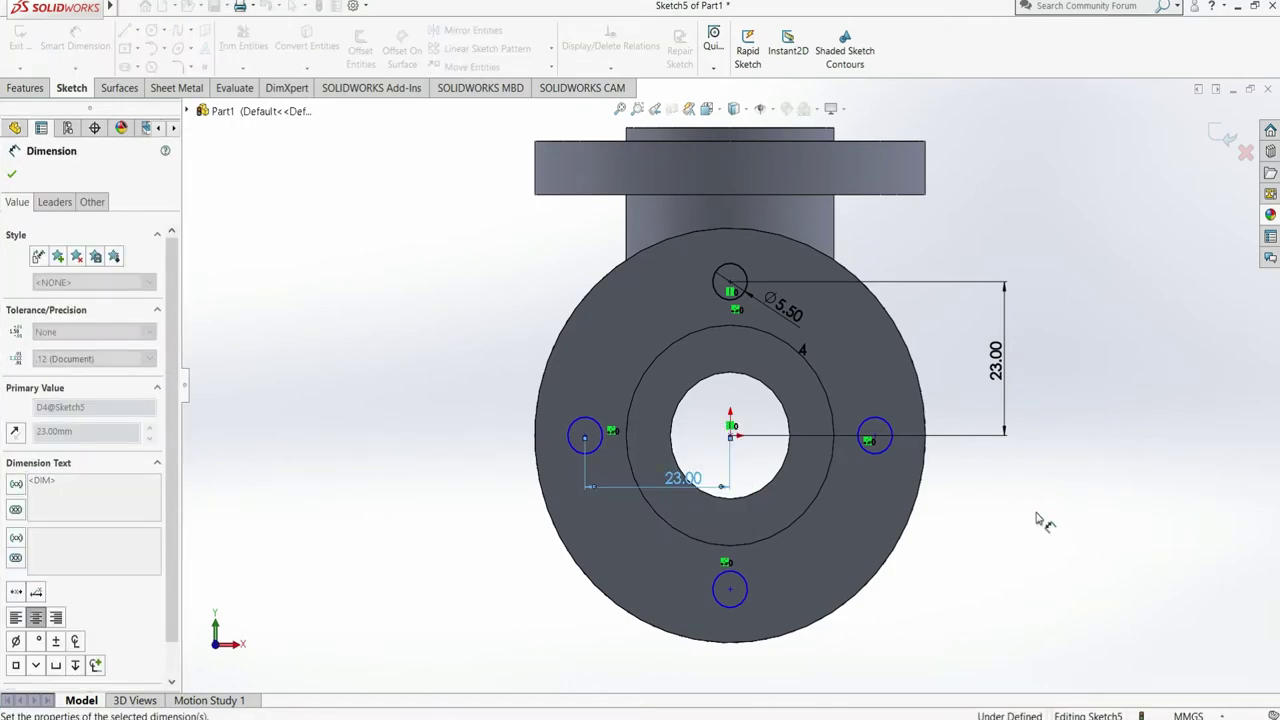
pyautogui.click(1042, 520)
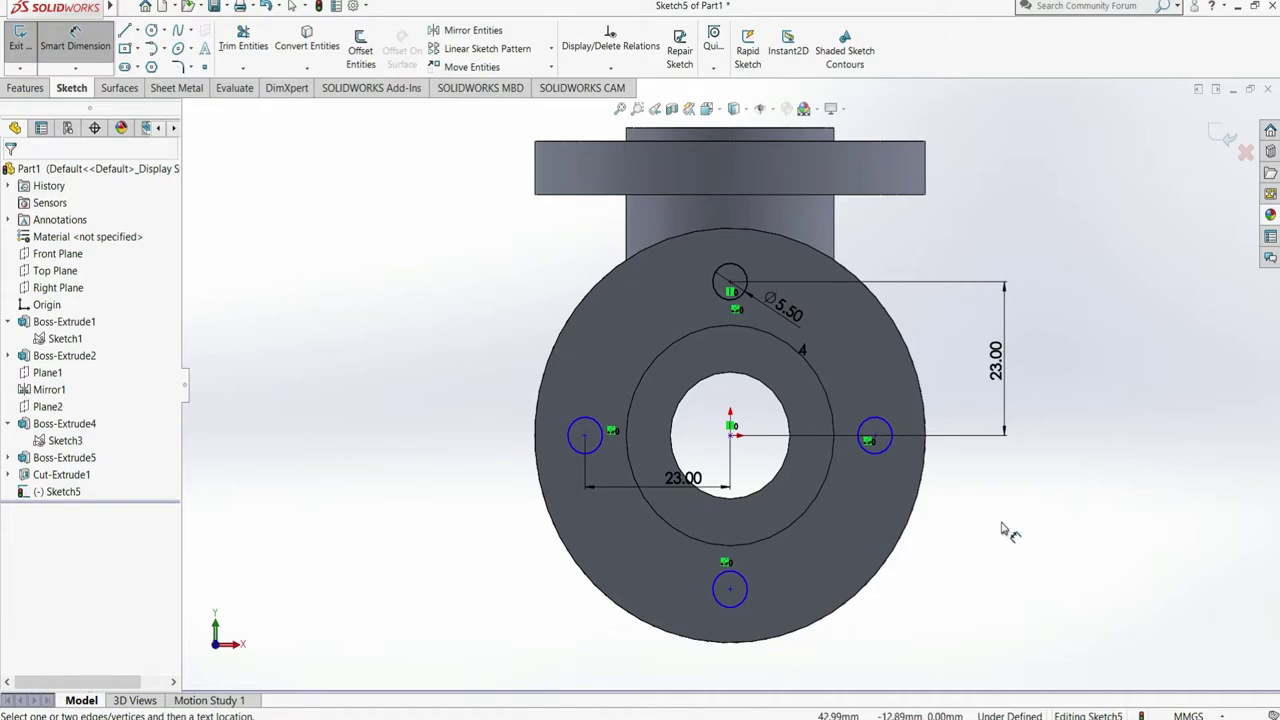
pyautogui.press('Escape')
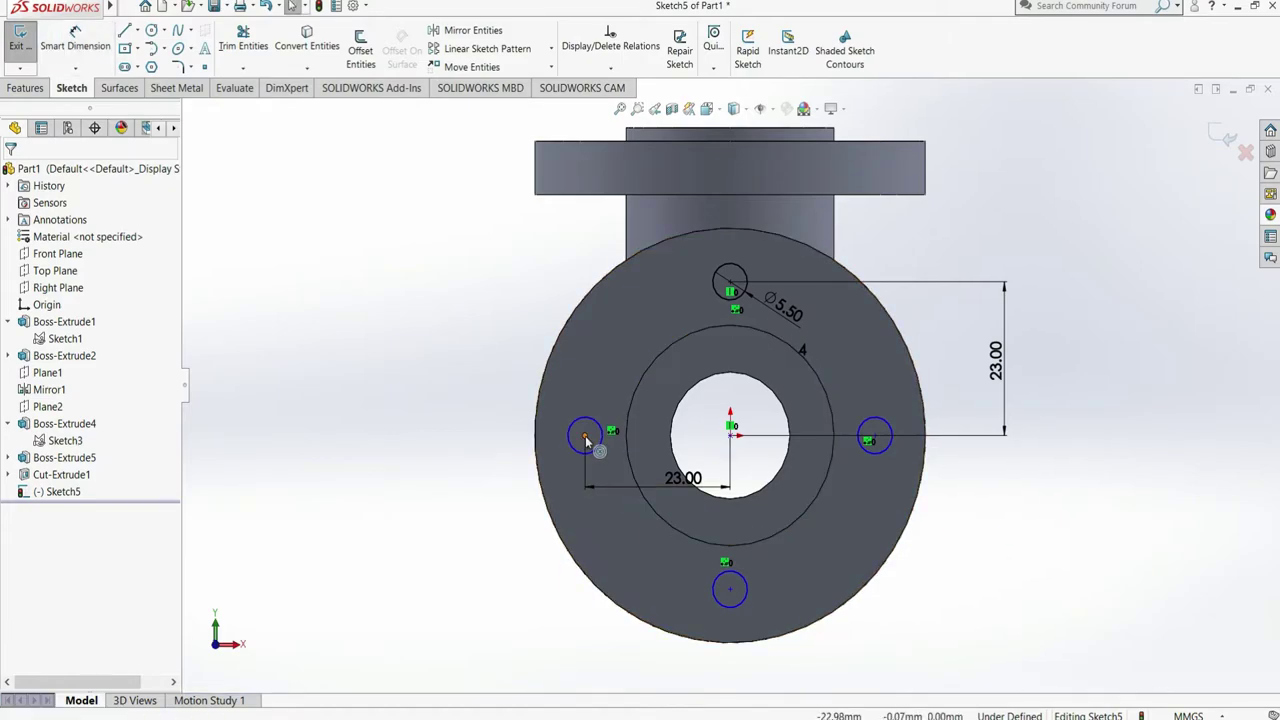
# Step: Add a Horizontal relation between the left circle centre and the flange centre
pyautogui.click(585, 437)
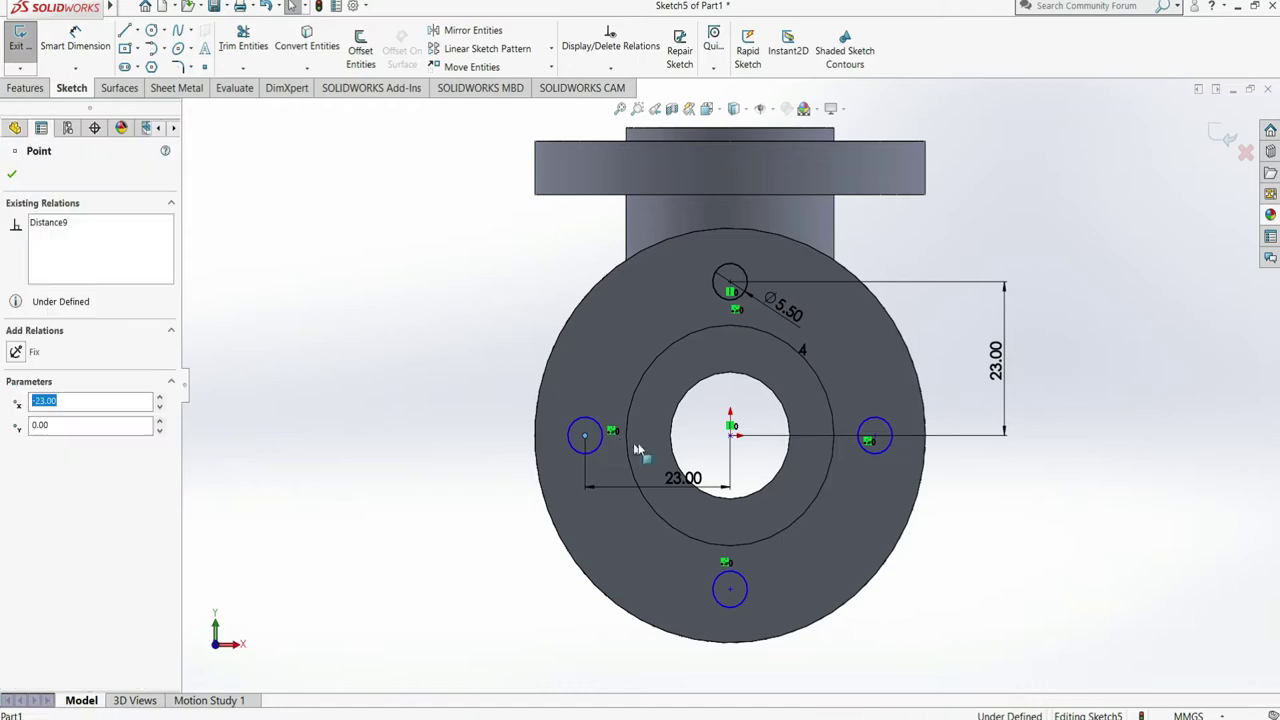
pyautogui.keyDown('ctrl'); pyautogui.click(731, 436); pyautogui.keyUp('ctrl')
pyautogui.click(784, 385)
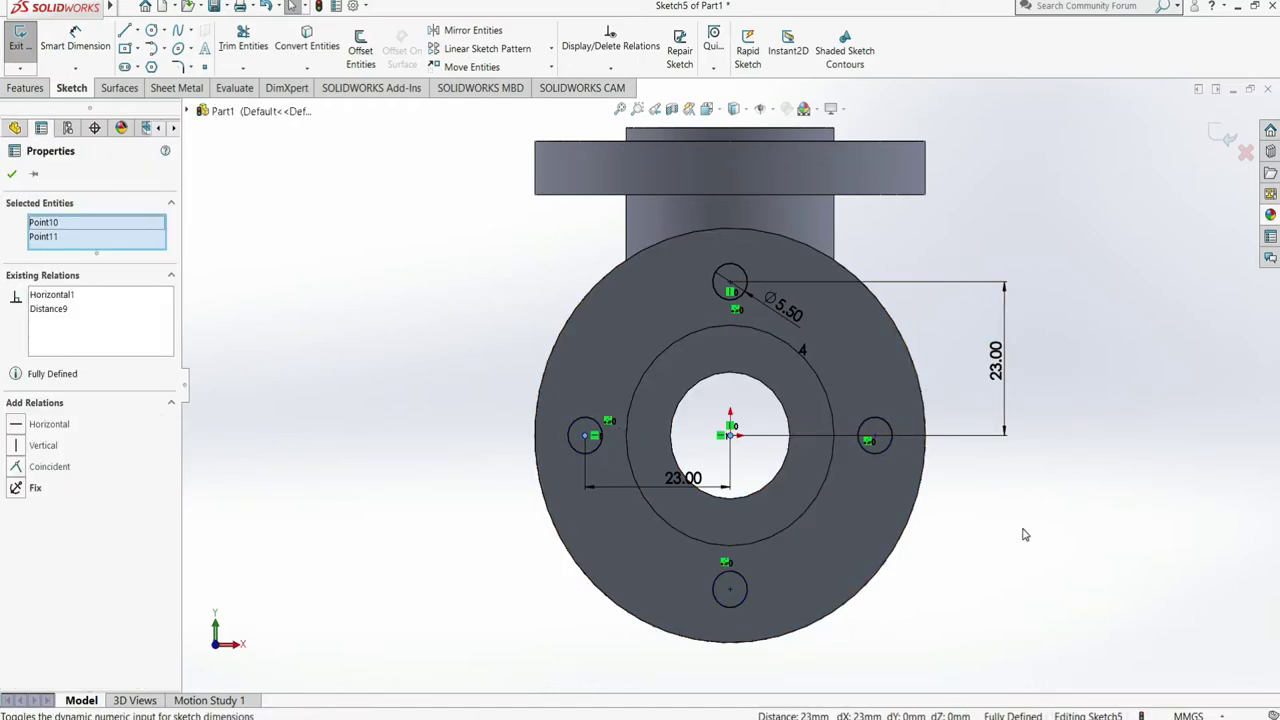
pyautogui.click(1032, 535)
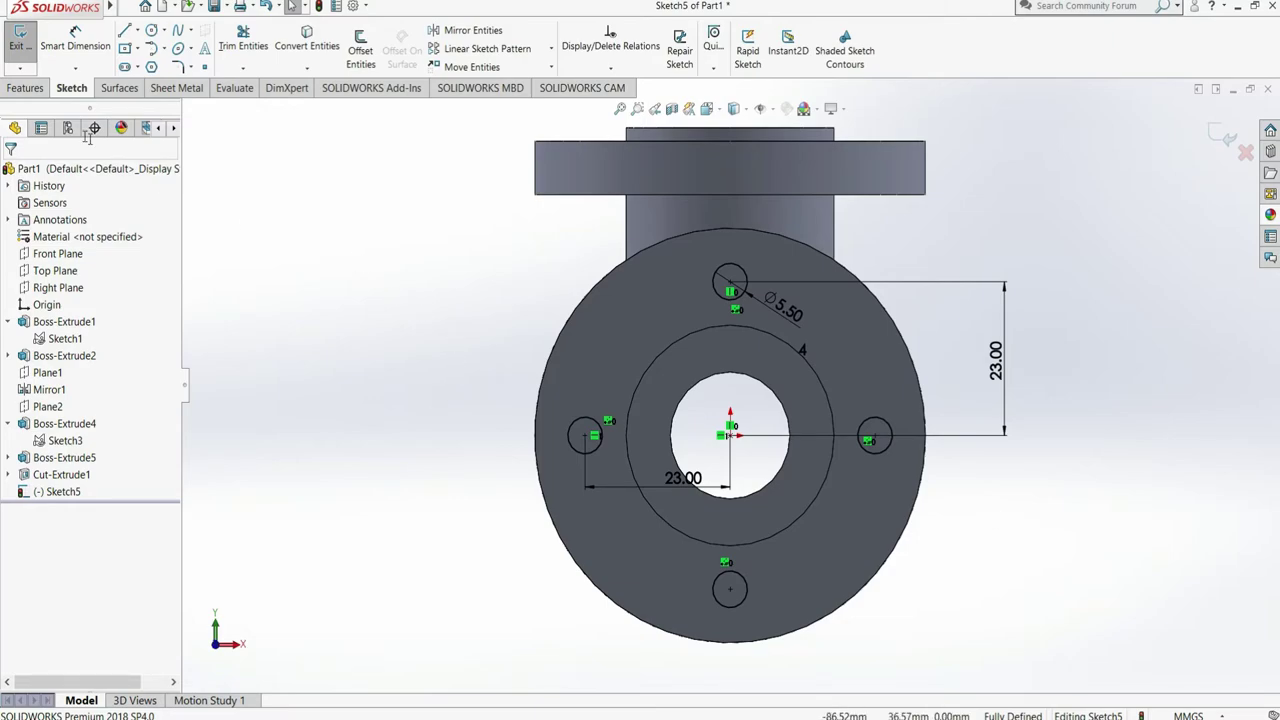
pyautogui.click(35, 94)
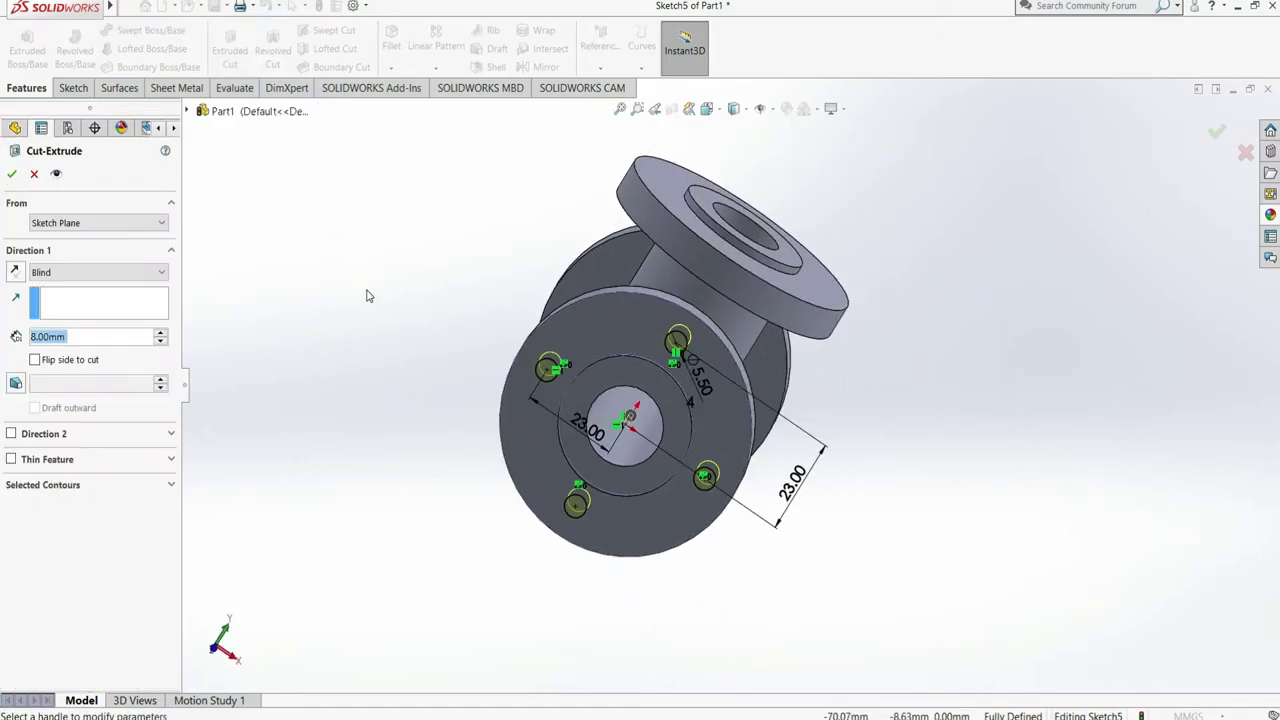
# Step: Cut the four bolt-hole circles Blind 10 mm deep, checking from a rotated view
pyautogui.click(125, 272)
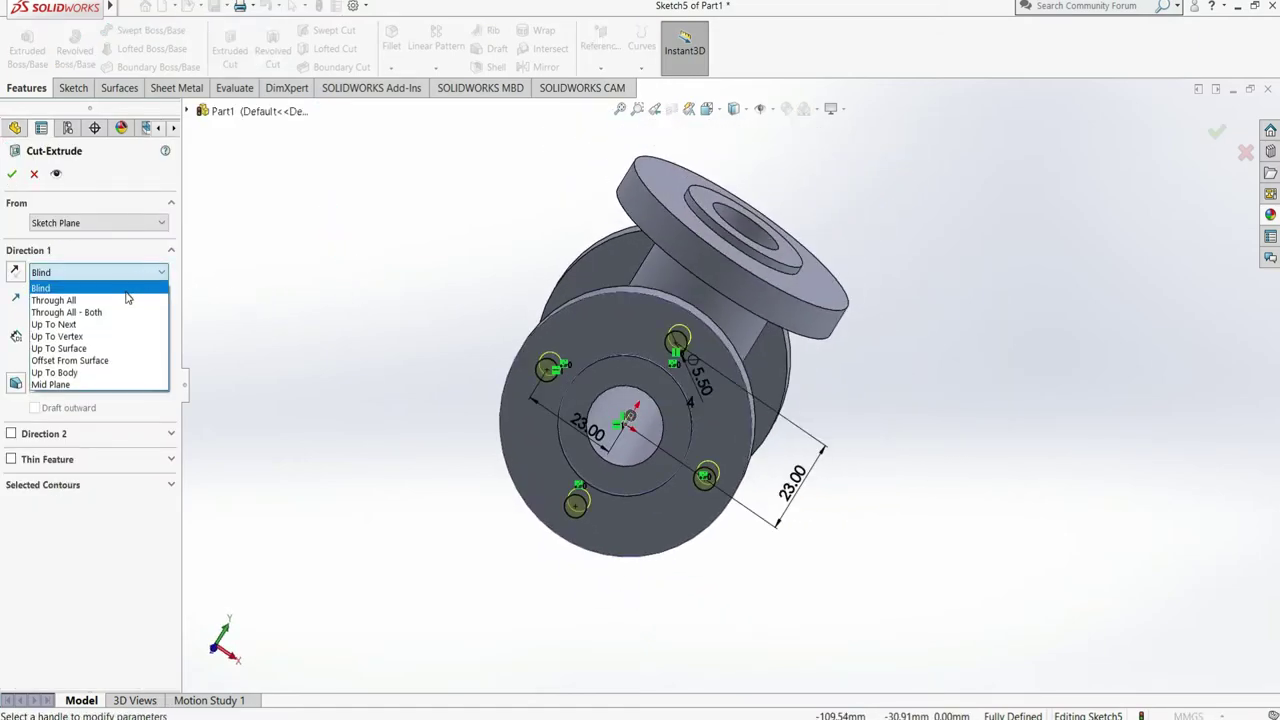
pyautogui.click(127, 289)
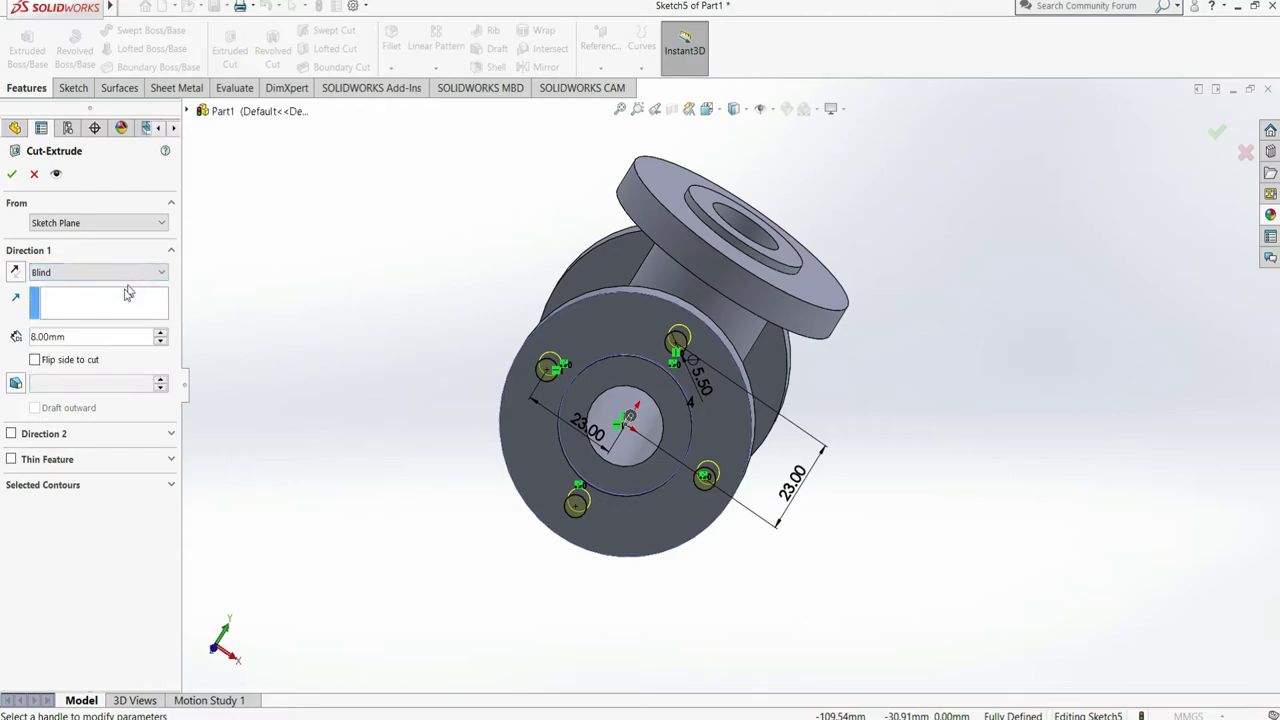
pyautogui.write('10')
pyautogui.press('Return')
pyautogui.rightClick(1020, 337)
pyautogui.moveTo(1079, 300)
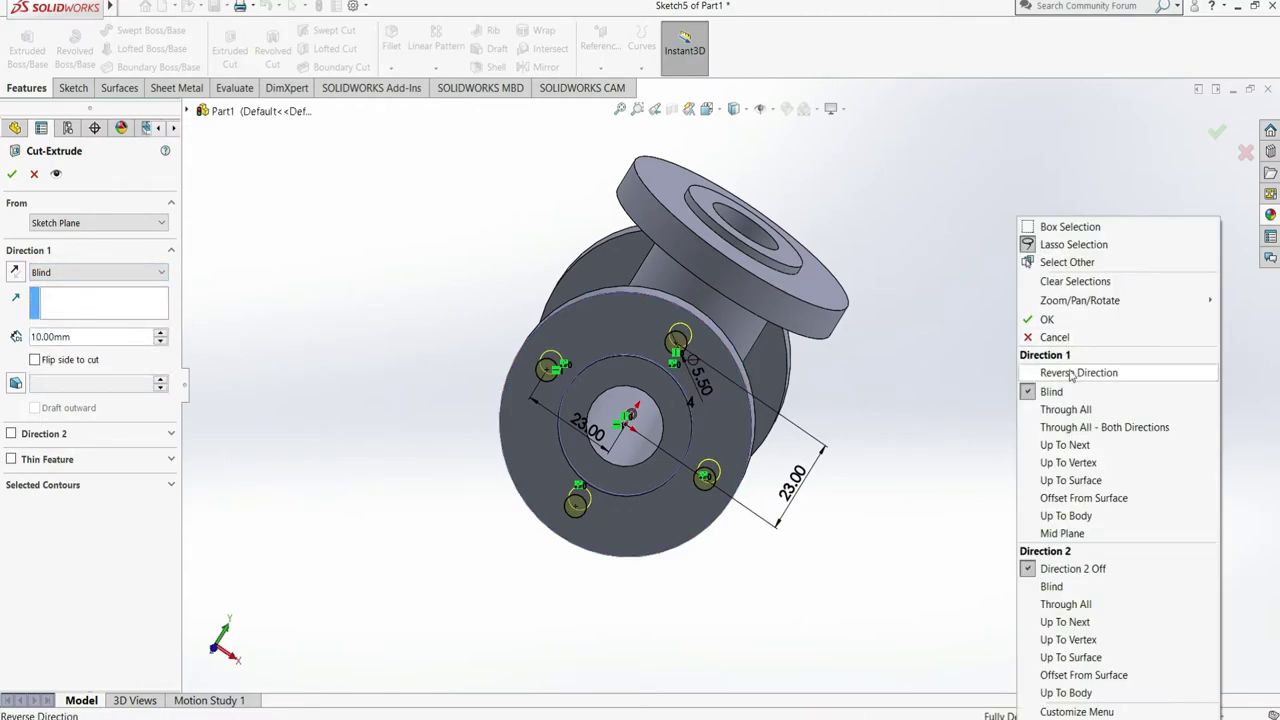
pyautogui.click(961, 377)
pyautogui.moveTo(961, 377)
pyautogui.mouseDown()
pyautogui.moveTo(908, 366)
pyautogui.moveTo(848, 320)
pyautogui.mouseUp()
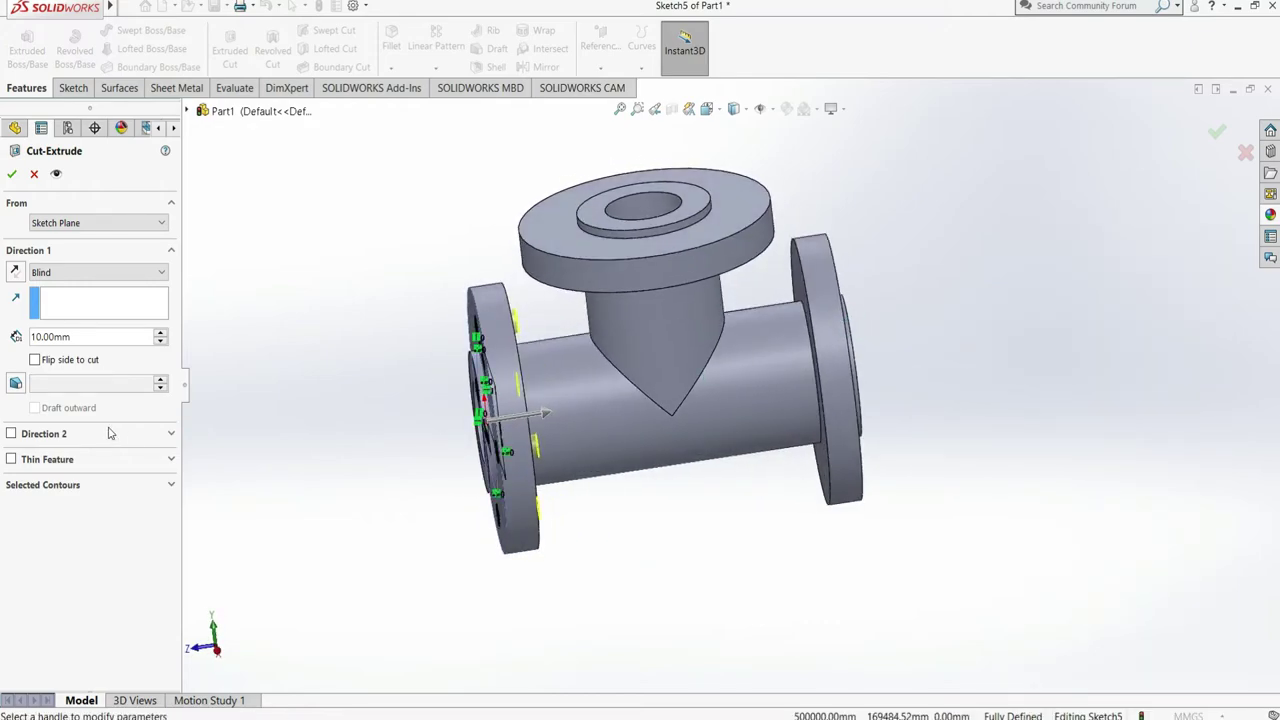
pyautogui.click(12, 177)
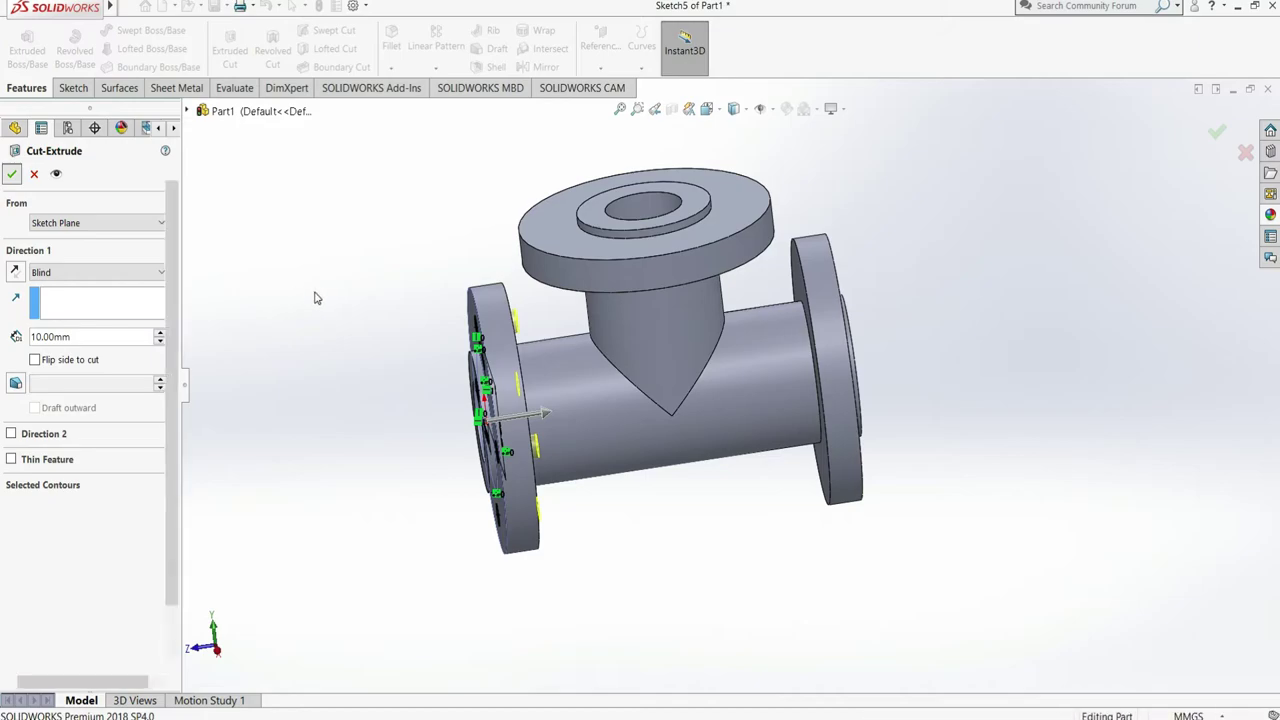
# Step: Rotate the tee to inspect the four bolt holes in the end flange
pyautogui.rightClick(1030, 285)
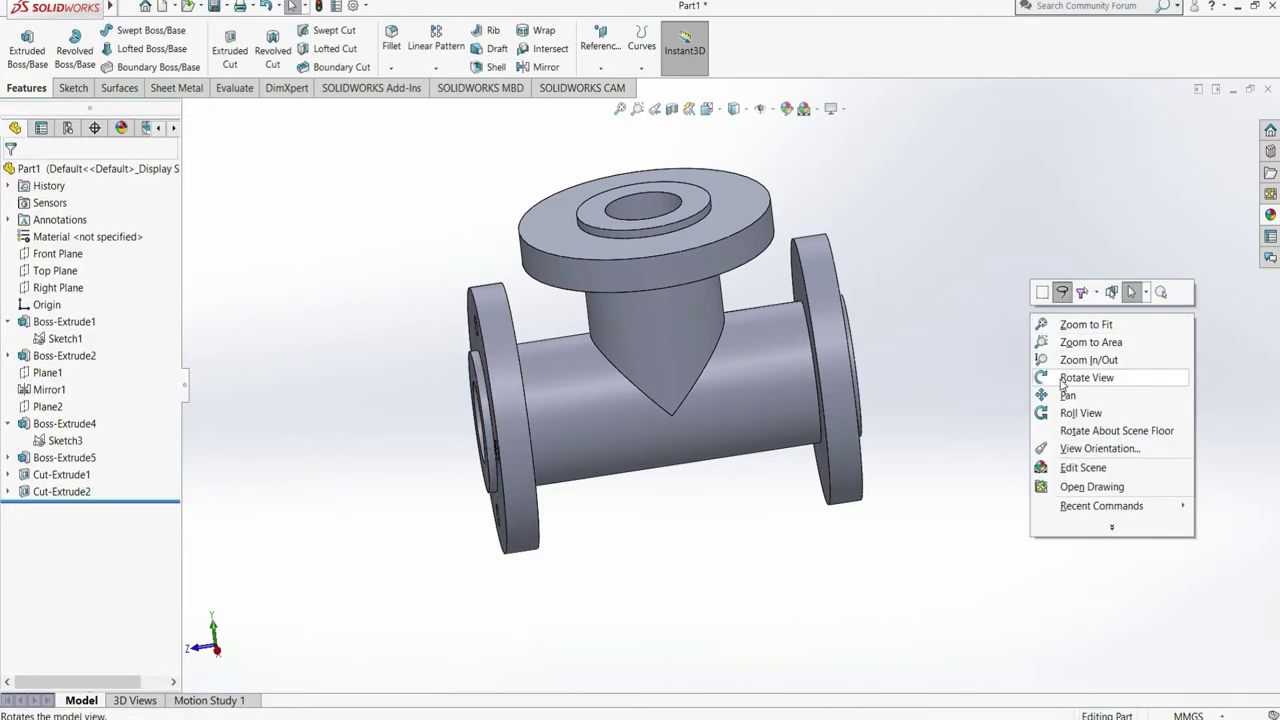
pyautogui.click(1070, 371)
pyautogui.moveTo(1070, 371)
pyautogui.mouseDown()
pyautogui.moveTo(974, 357)
pyautogui.moveTo(1006, 341)
pyautogui.moveTo(894, 340)
pyautogui.moveTo(940, 340)
pyautogui.moveTo(916, 336)
pyautogui.moveTo(940, 360)
pyautogui.mouseUp()
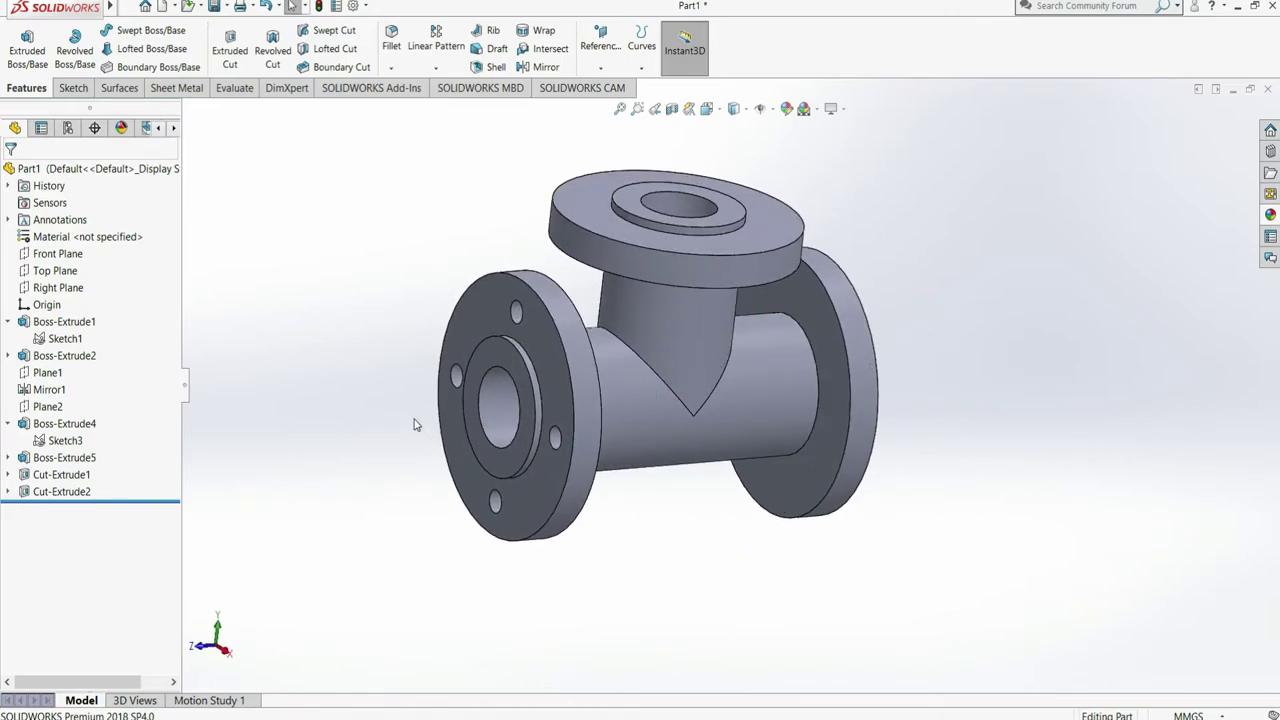
# Step: Mirror Cut-Extrude2 across Plane1 to drill the opposite flange, then inspect both
pyautogui.click(546, 67)
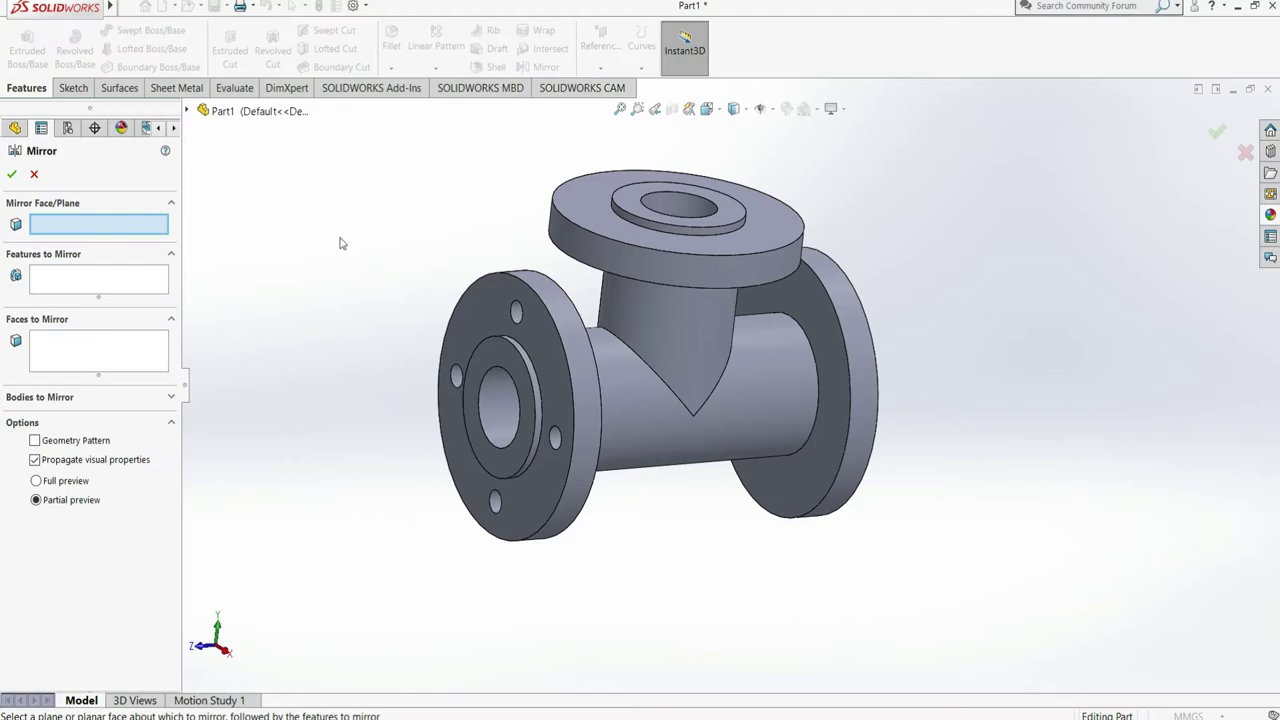
pyautogui.click(187, 111)
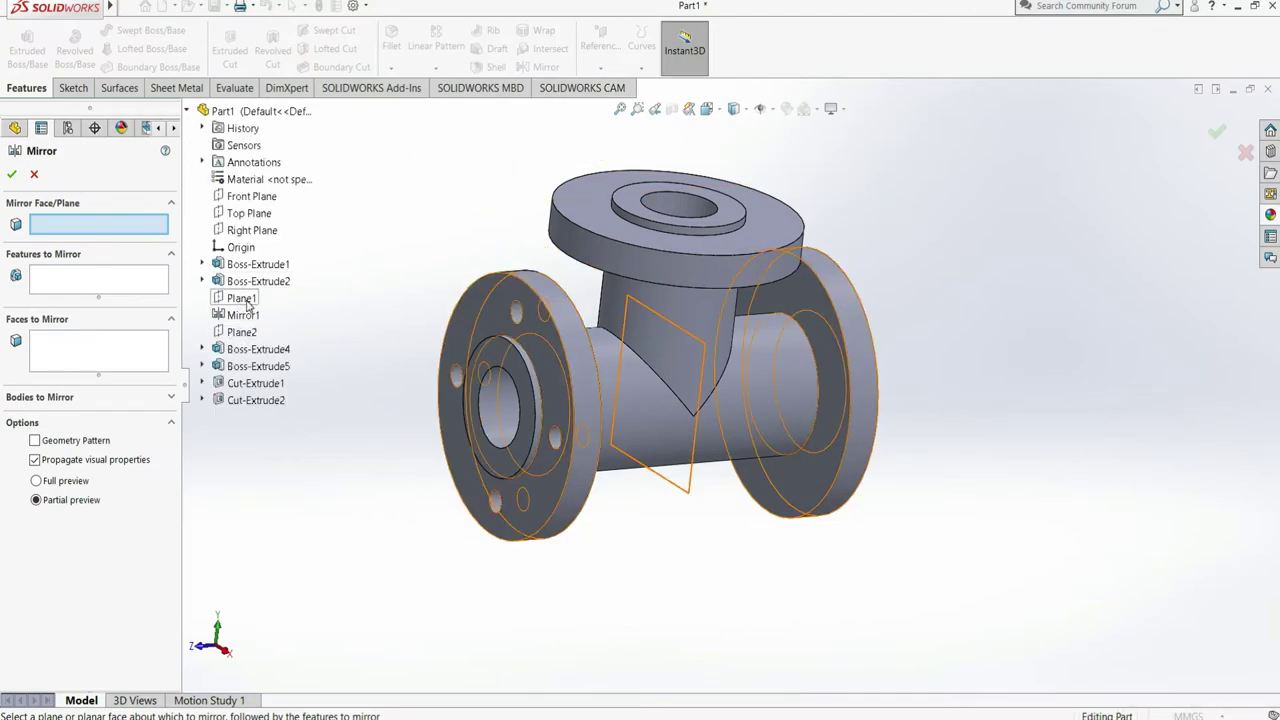
pyautogui.click(246, 303)
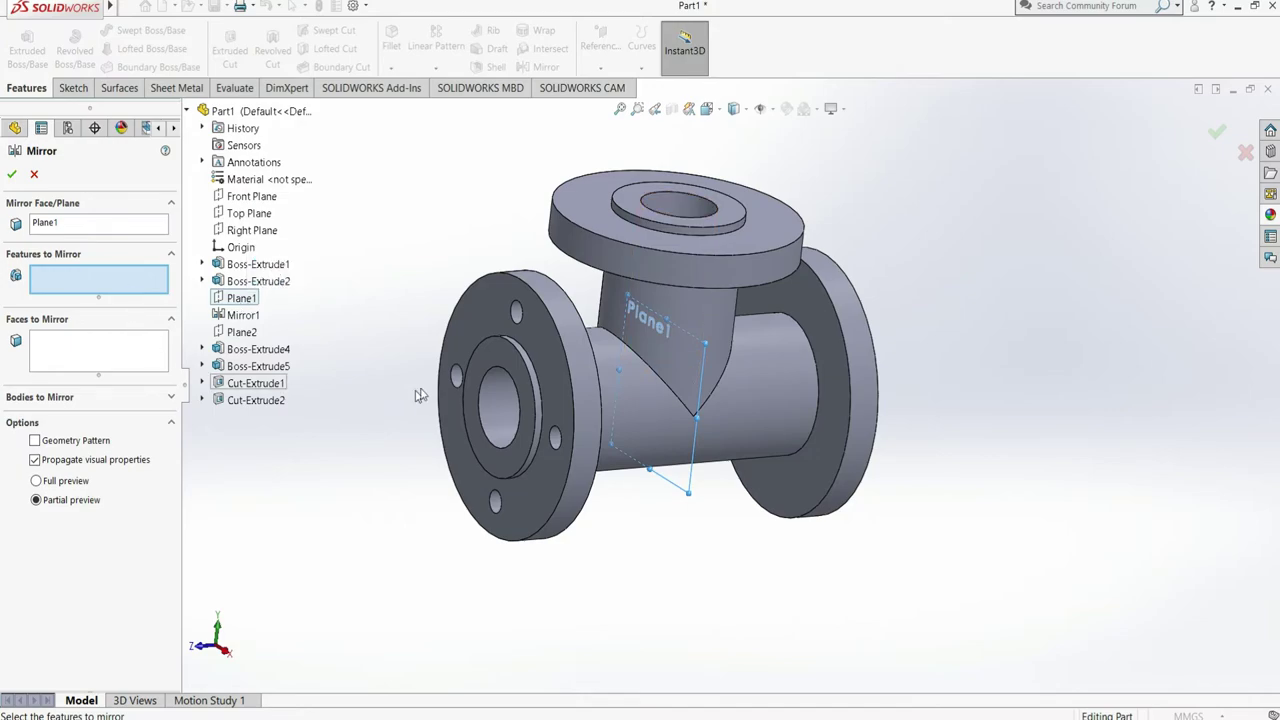
pyautogui.click(516, 313)
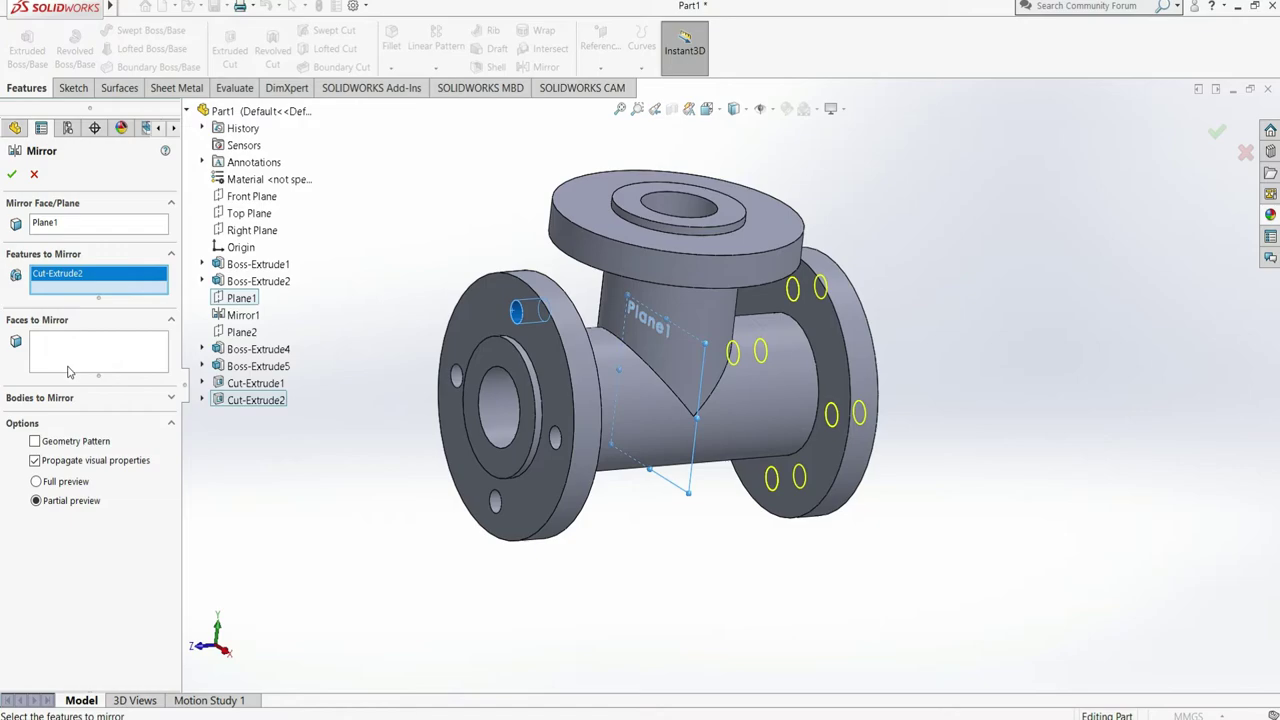
pyautogui.click(11, 174)
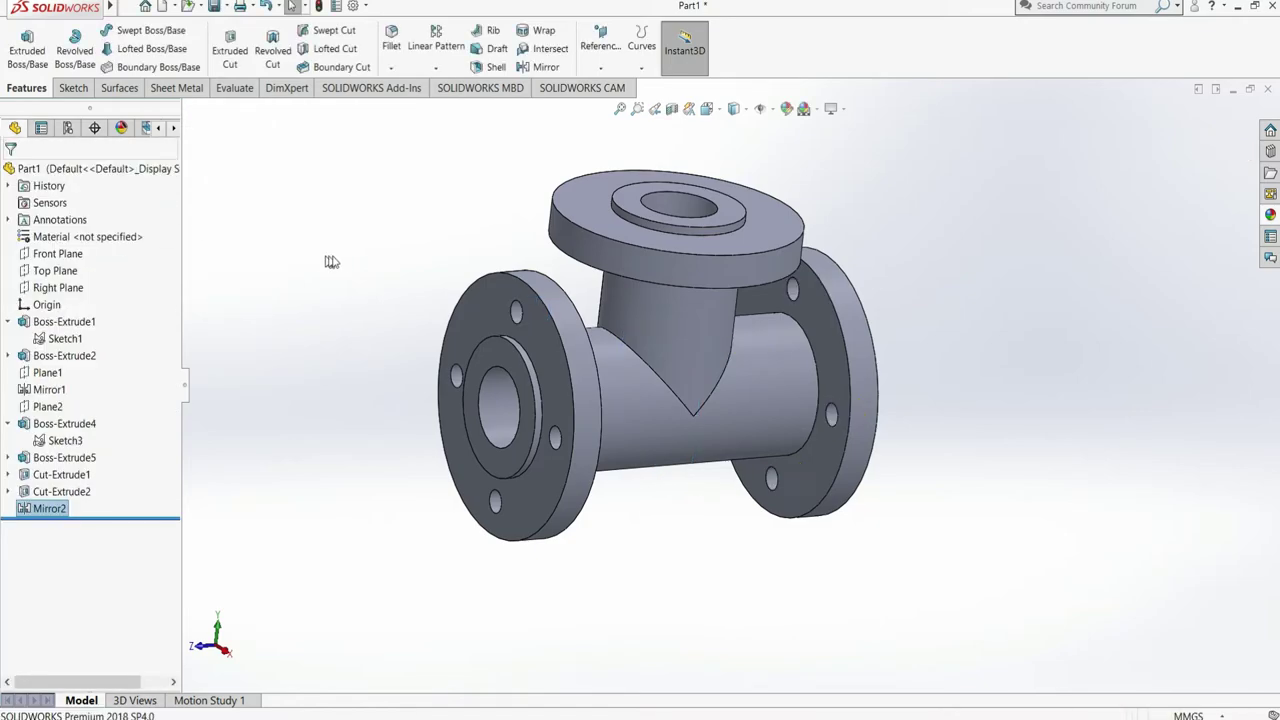
pyautogui.click(960, 290)
pyautogui.rightClick(960, 290)
pyautogui.click(1025, 356)
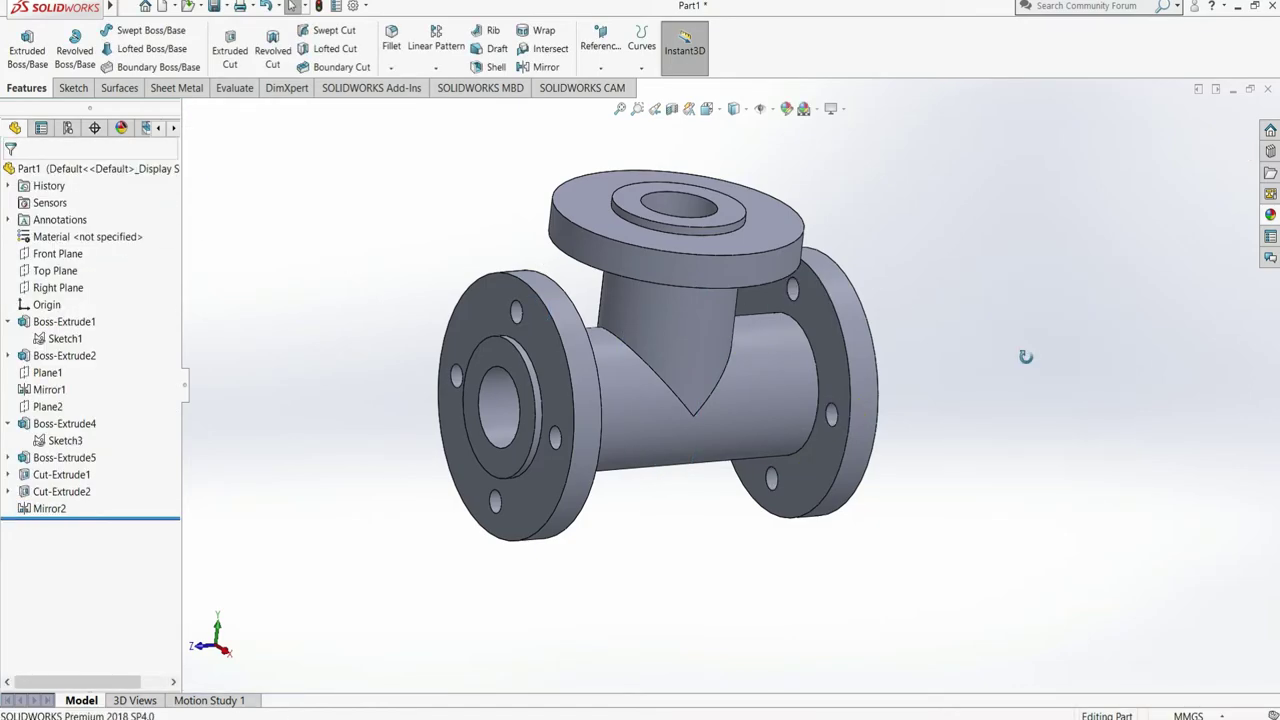
pyautogui.moveTo(1025, 356)
pyautogui.mouseDown()
pyautogui.moveTo(820, 340)
pyautogui.moveTo(980, 352)
pyautogui.moveTo(994, 514)
pyautogui.moveTo(1020, 486)
pyautogui.mouseUp()
# Step: Sketch on the top flange face with a vertical centerline across the flange circle
pyautogui.press('Escape')
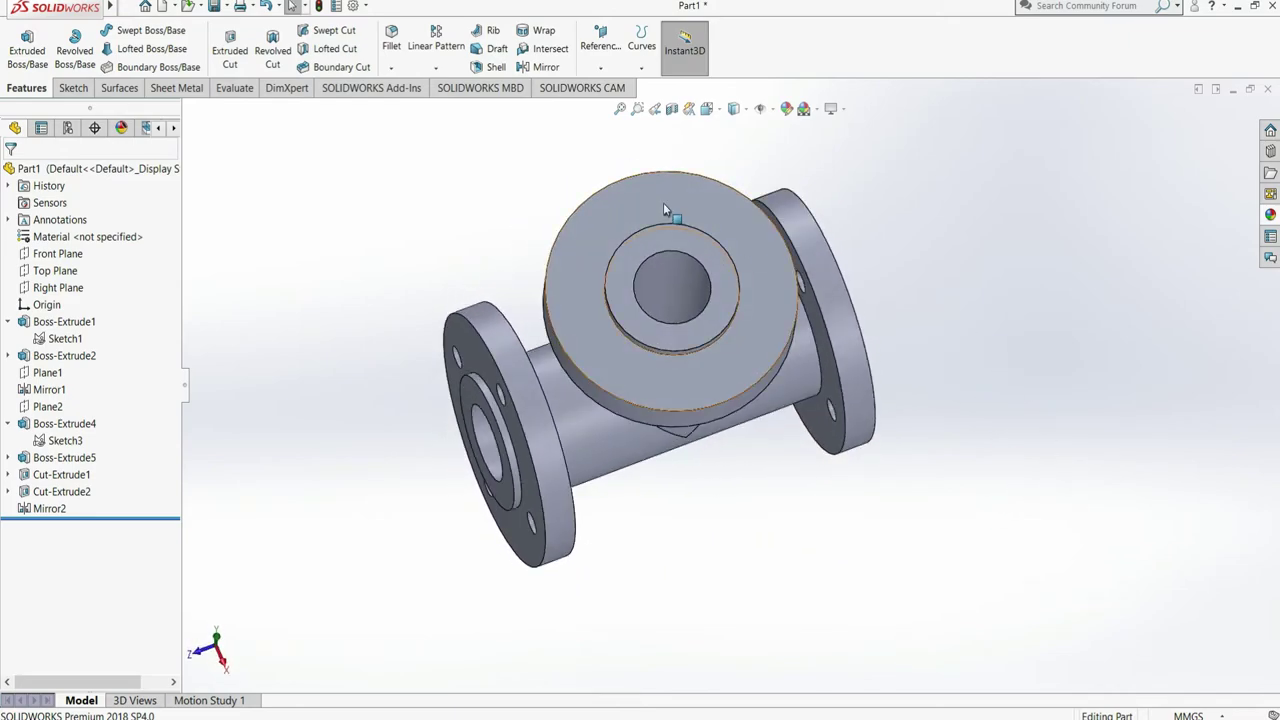
pyautogui.click(665, 205)
pyautogui.click(72, 88)
pyautogui.click(20, 40)
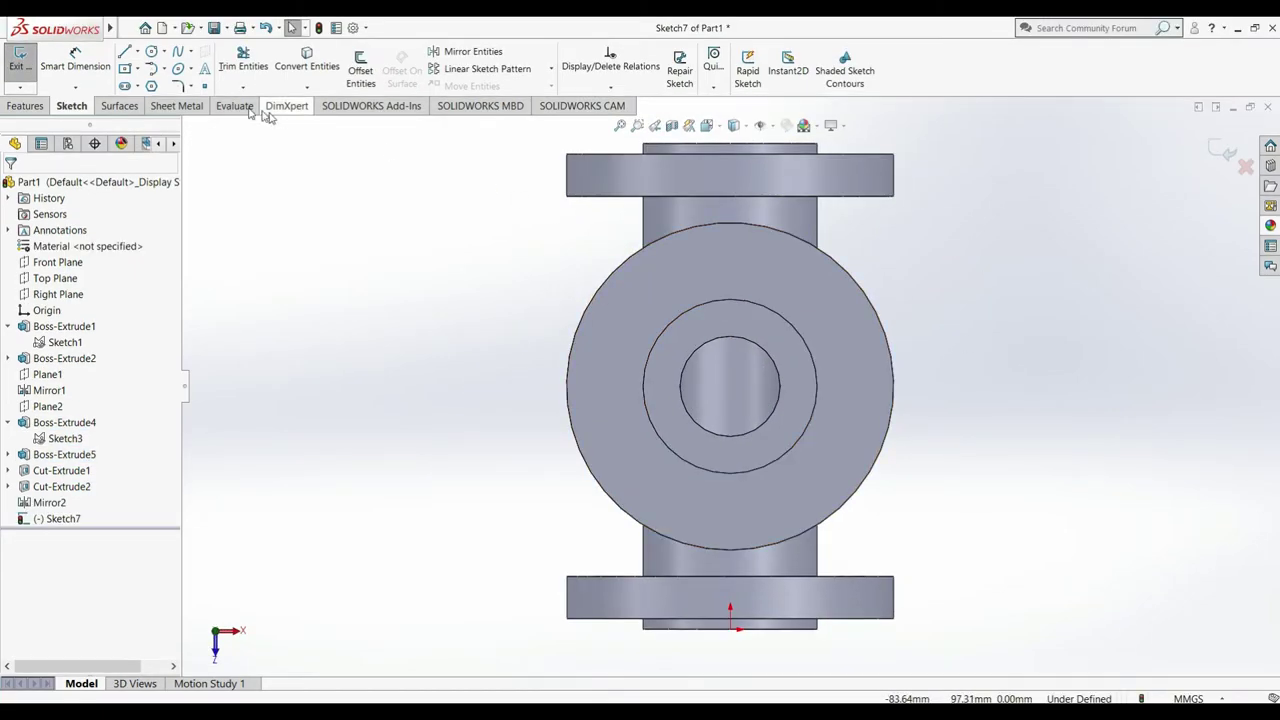
pyautogui.click(137, 51)
pyautogui.click(160, 80)
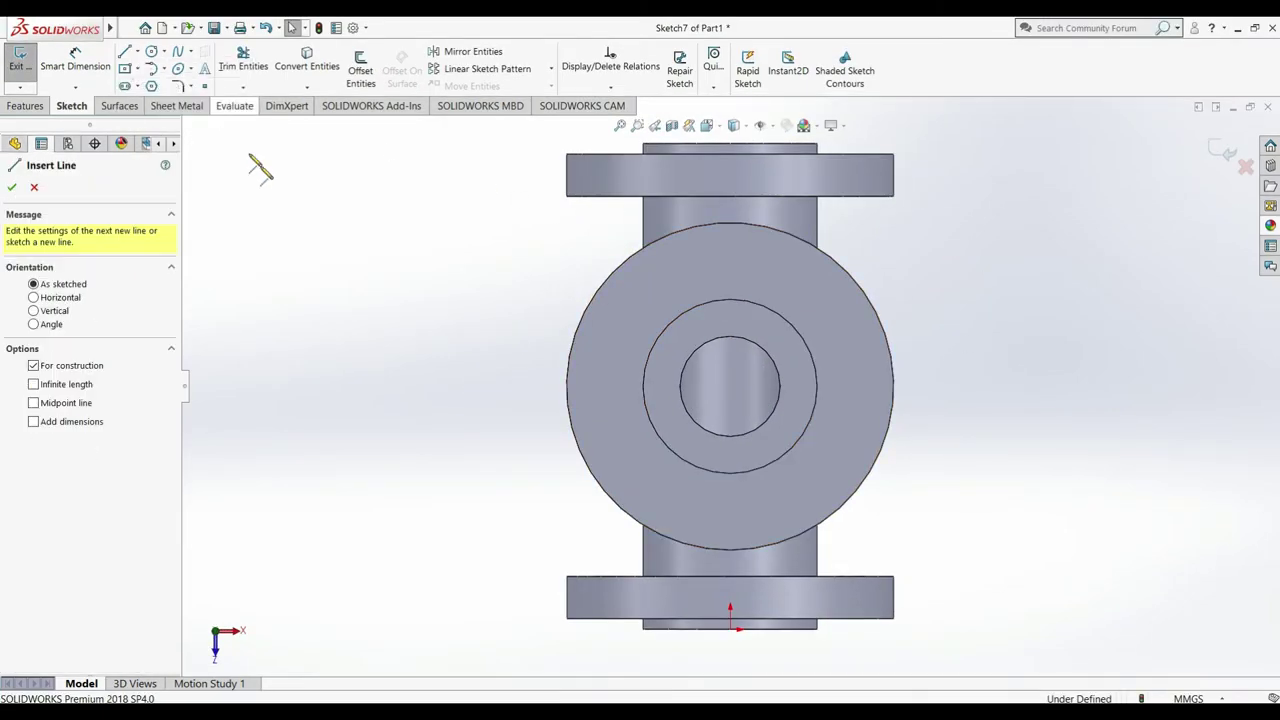
pyautogui.click(730, 223)
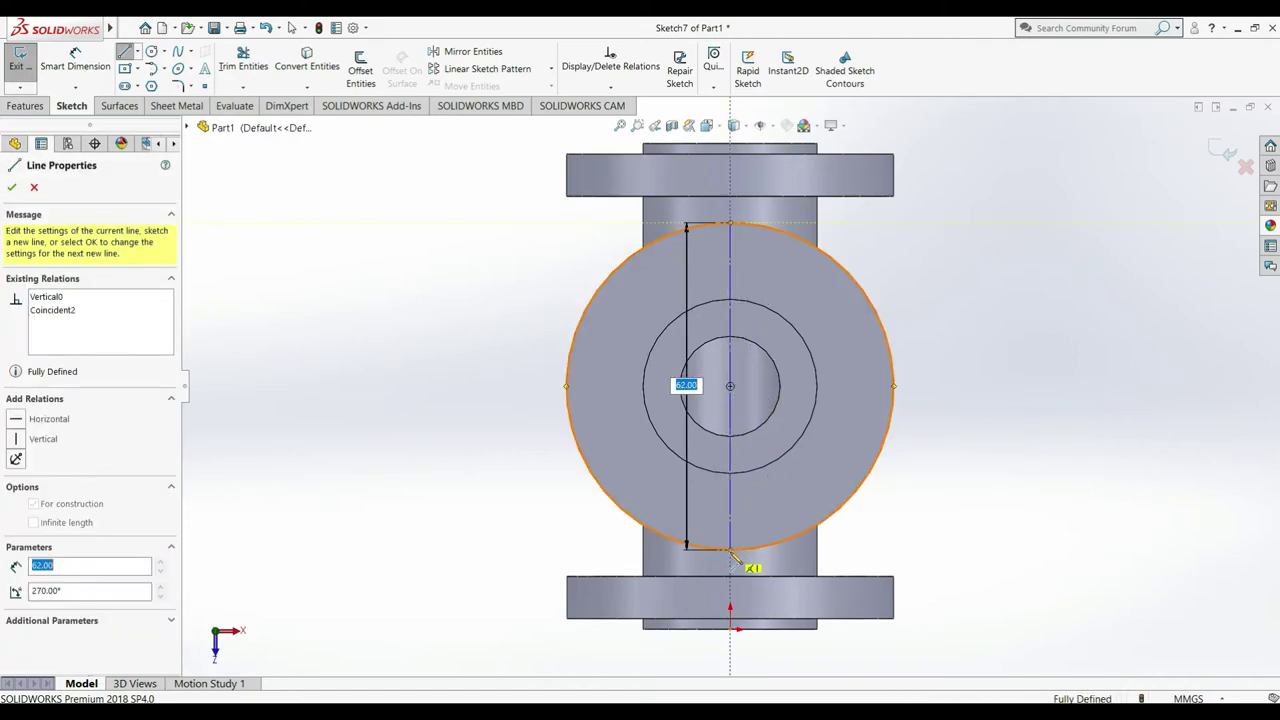
pyautogui.click(730, 548)
pyautogui.rightClick(733, 550)
pyautogui.click(790, 577)
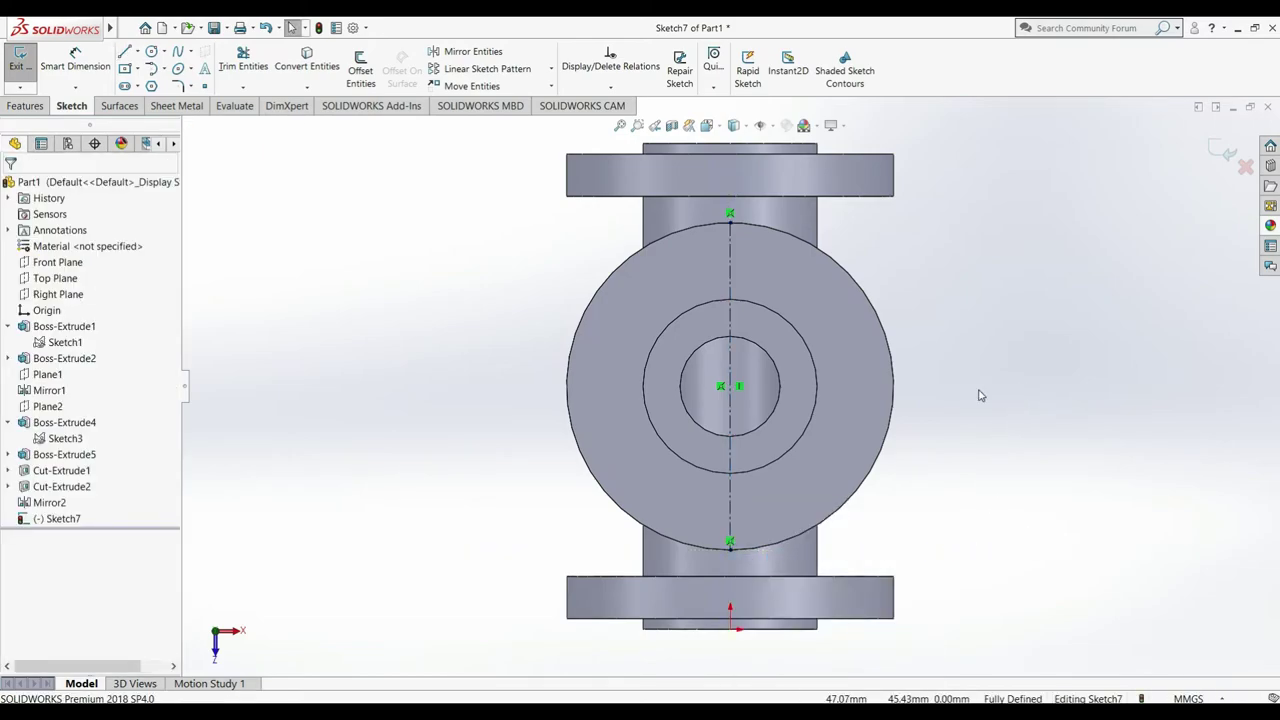
# Step: Draw a small Ø5.50 bolt-hole circle centred on the centerline near the top
pyautogui.click(151, 51)
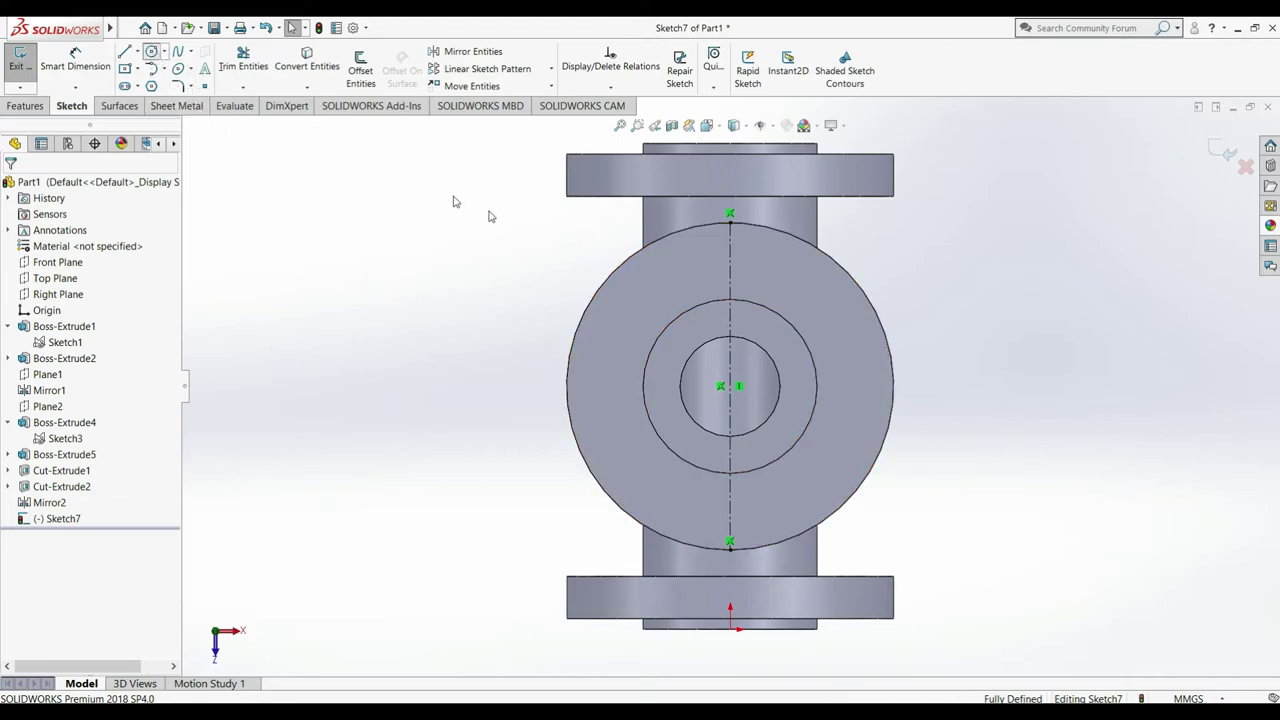
pyautogui.click(730, 263)
pyautogui.write('5.5')
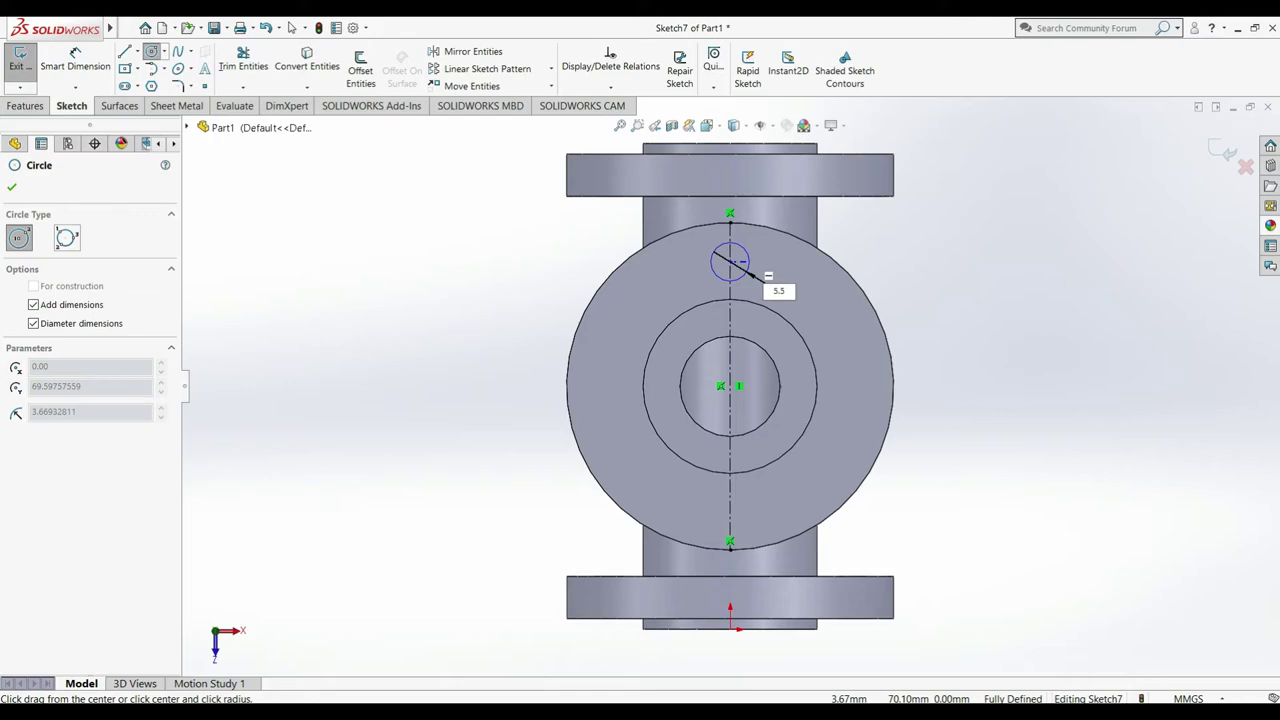
pyautogui.click(752, 273)
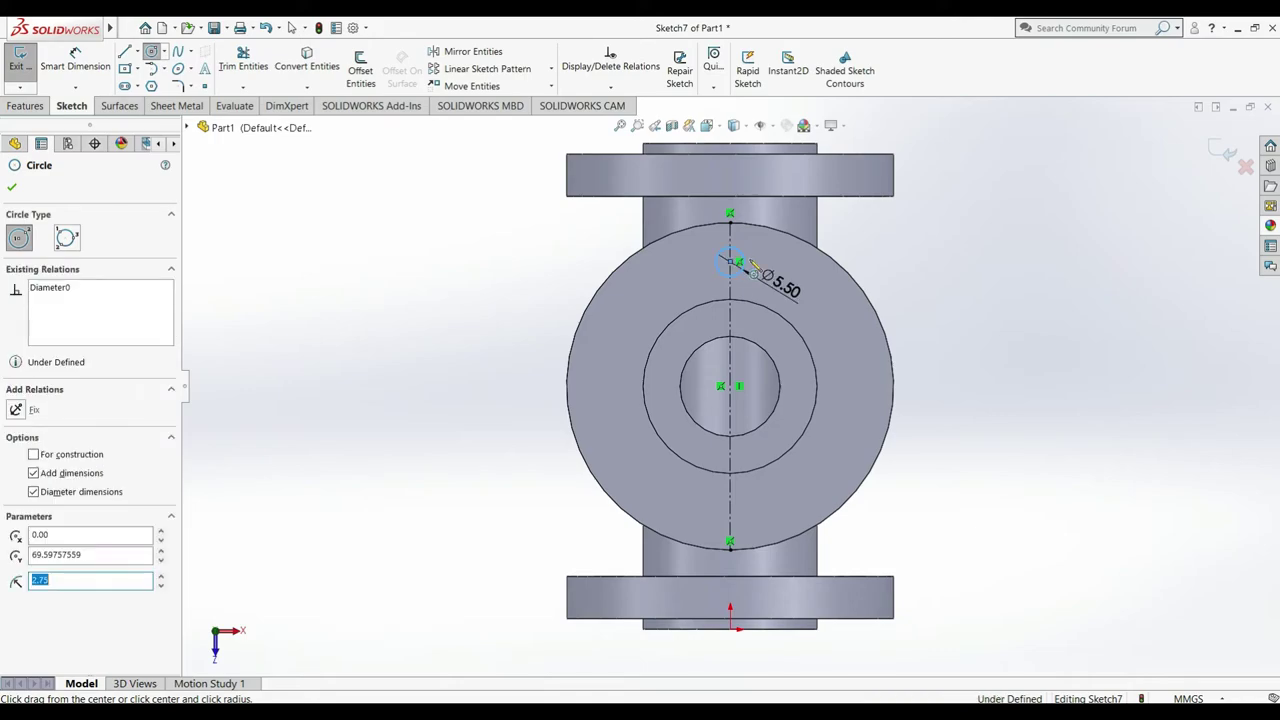
pyautogui.click(12, 188)
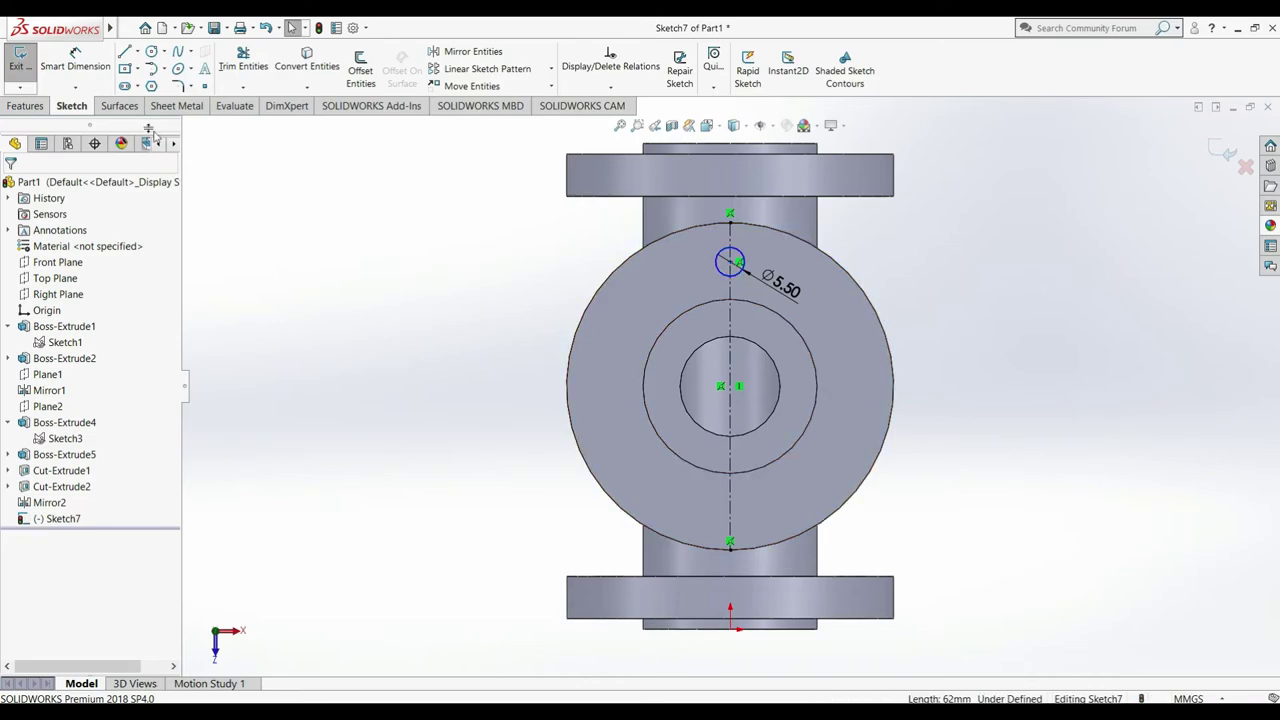
# Step: Dimension the bolt-hole centre 23 mm from the flange centre
pyautogui.click(75, 60)
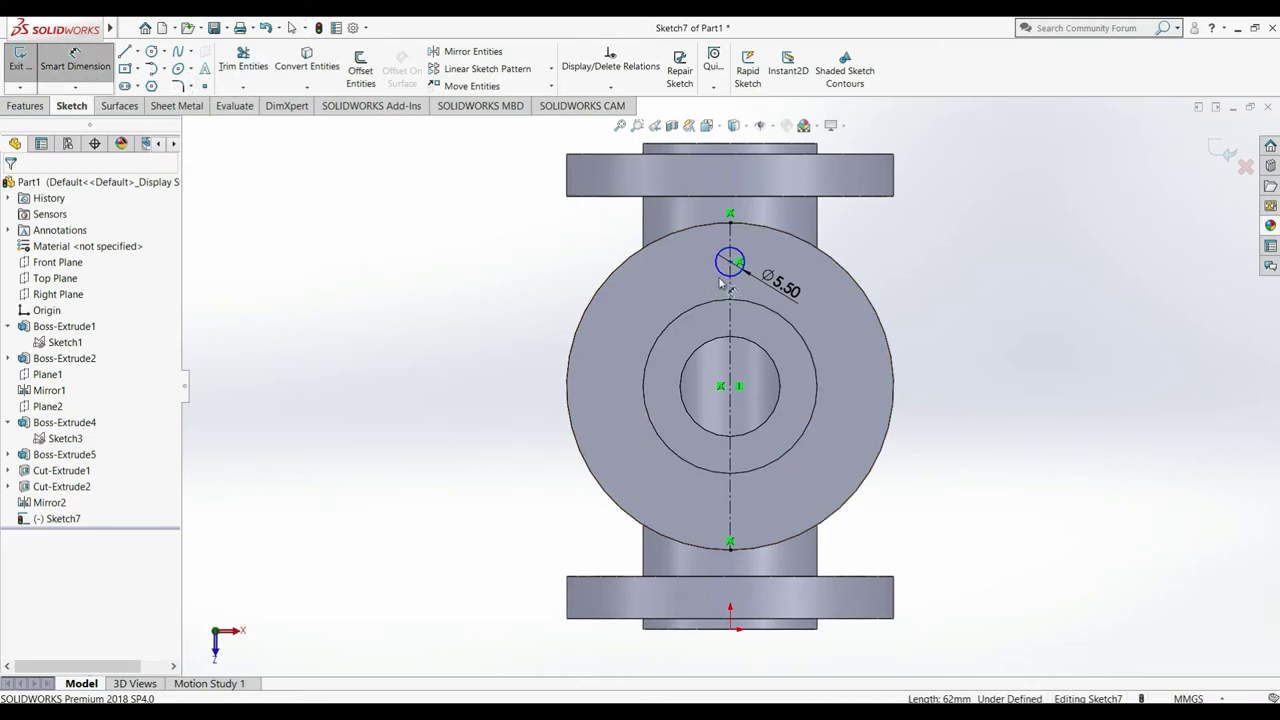
pyautogui.click(730, 262)
pyautogui.click(730, 385)
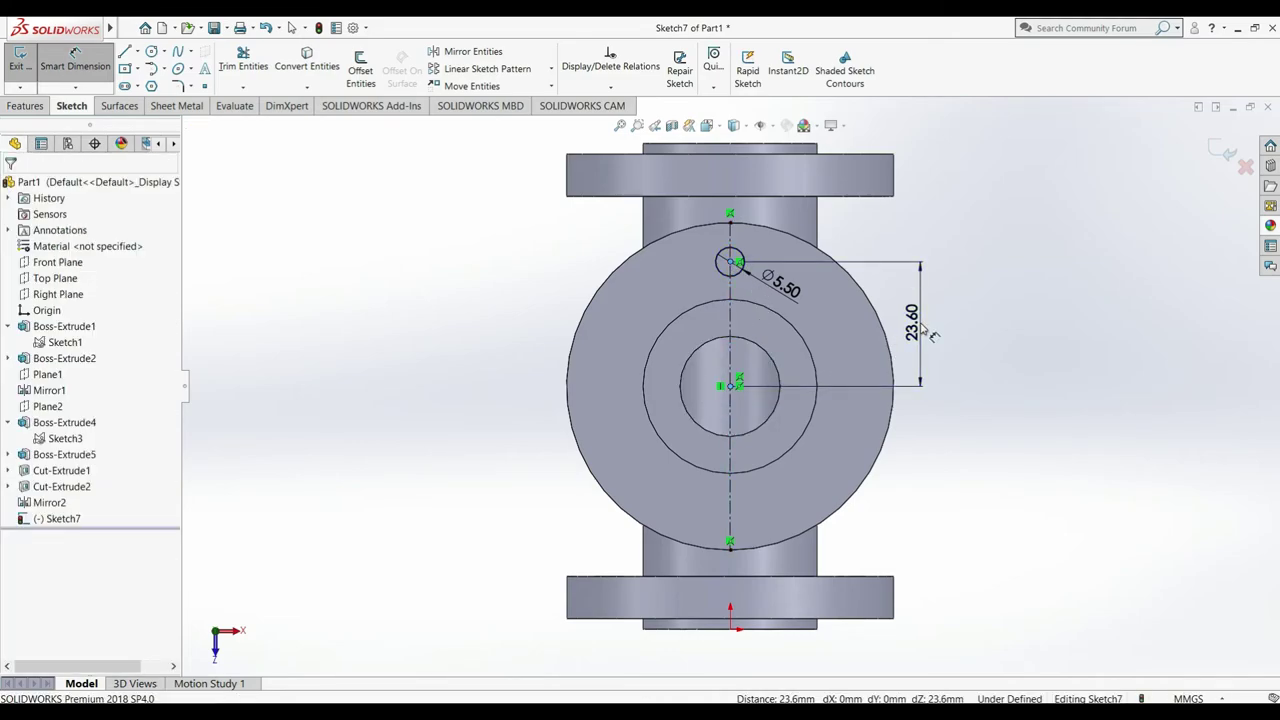
pyautogui.click(921, 322)
pyautogui.write('26')
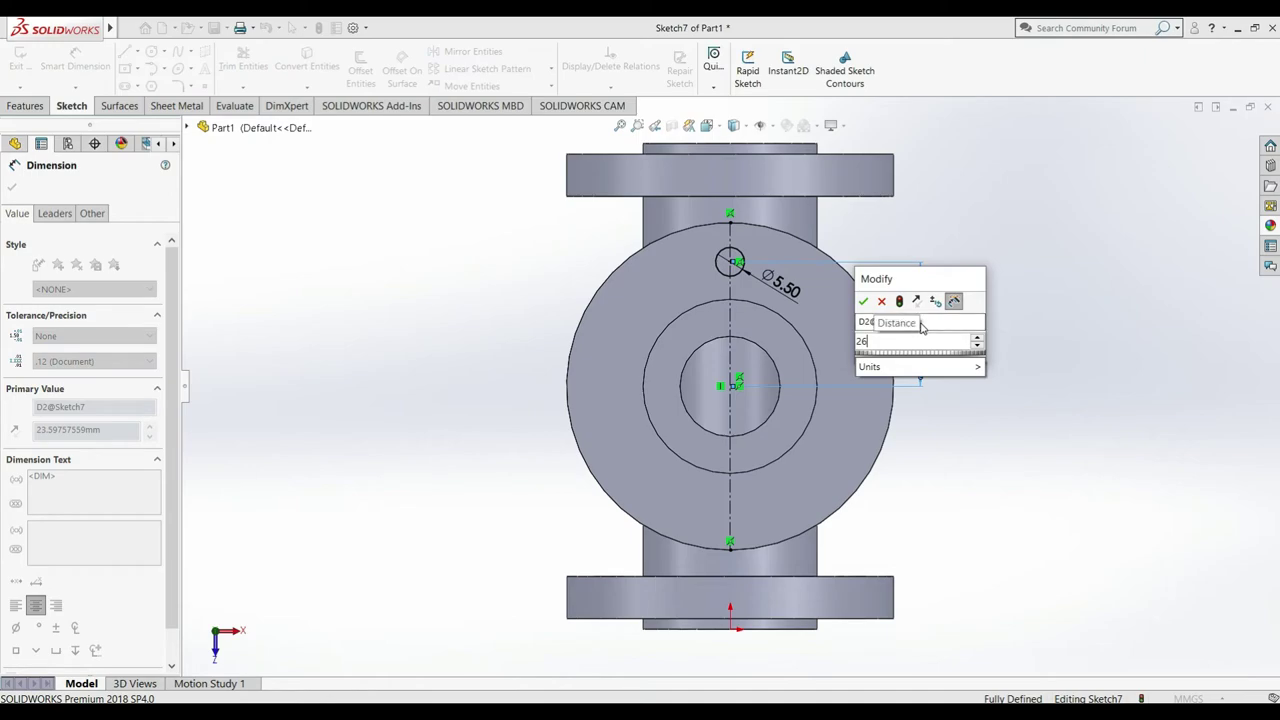
pyautogui.write('3')
pyautogui.press('Return')
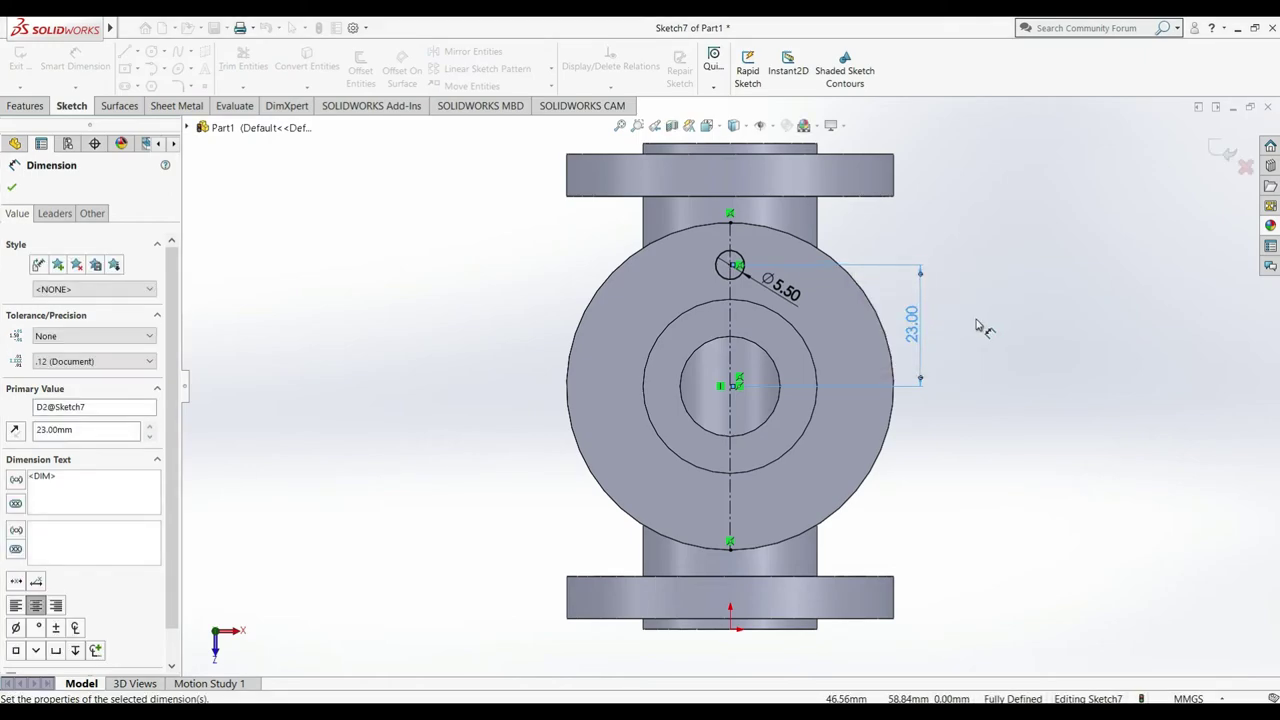
pyautogui.click(12, 187)
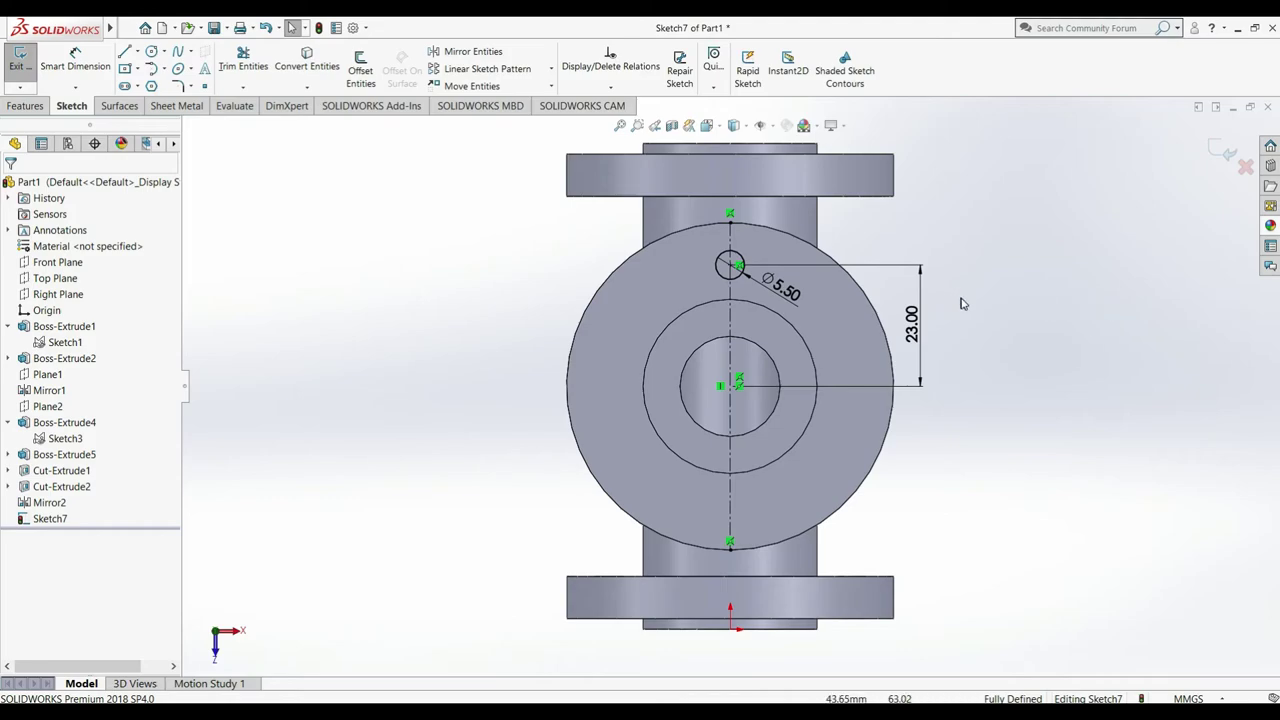
# Step: Circular-pattern the bolt-hole circle into 4 instances over 360° around the large flange circle
pyautogui.click(551, 70)
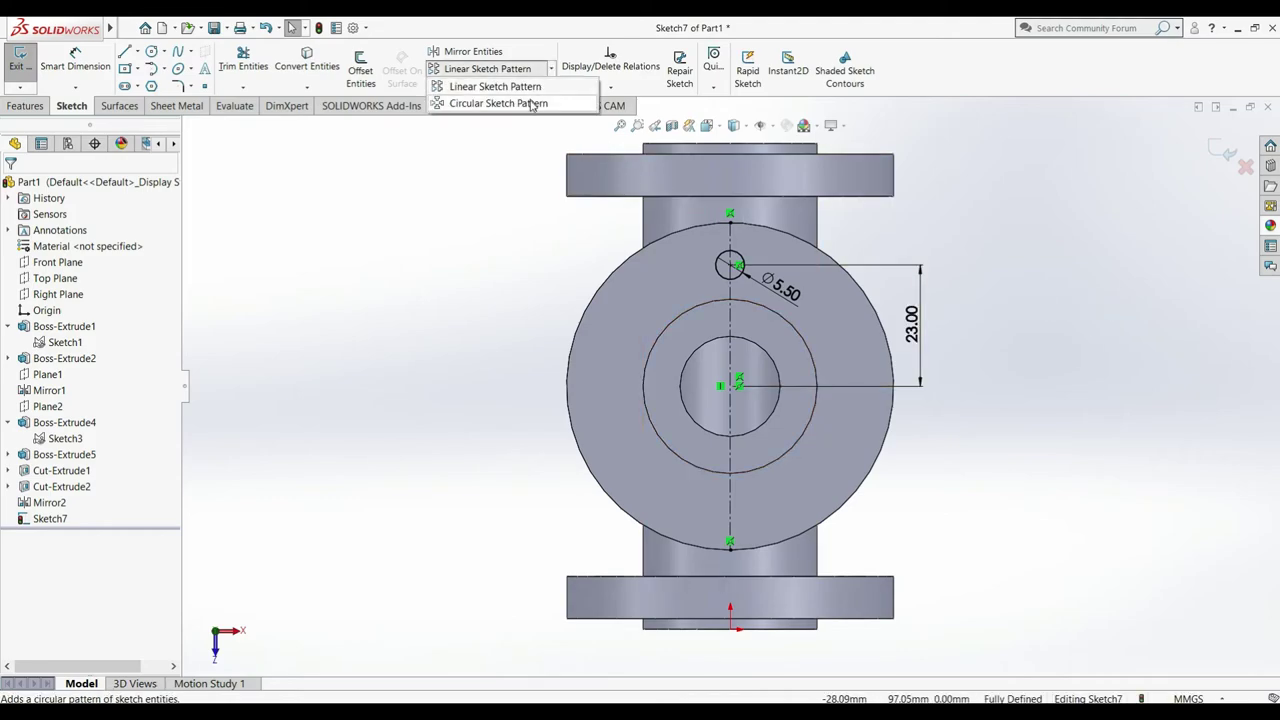
pyautogui.click(532, 103)
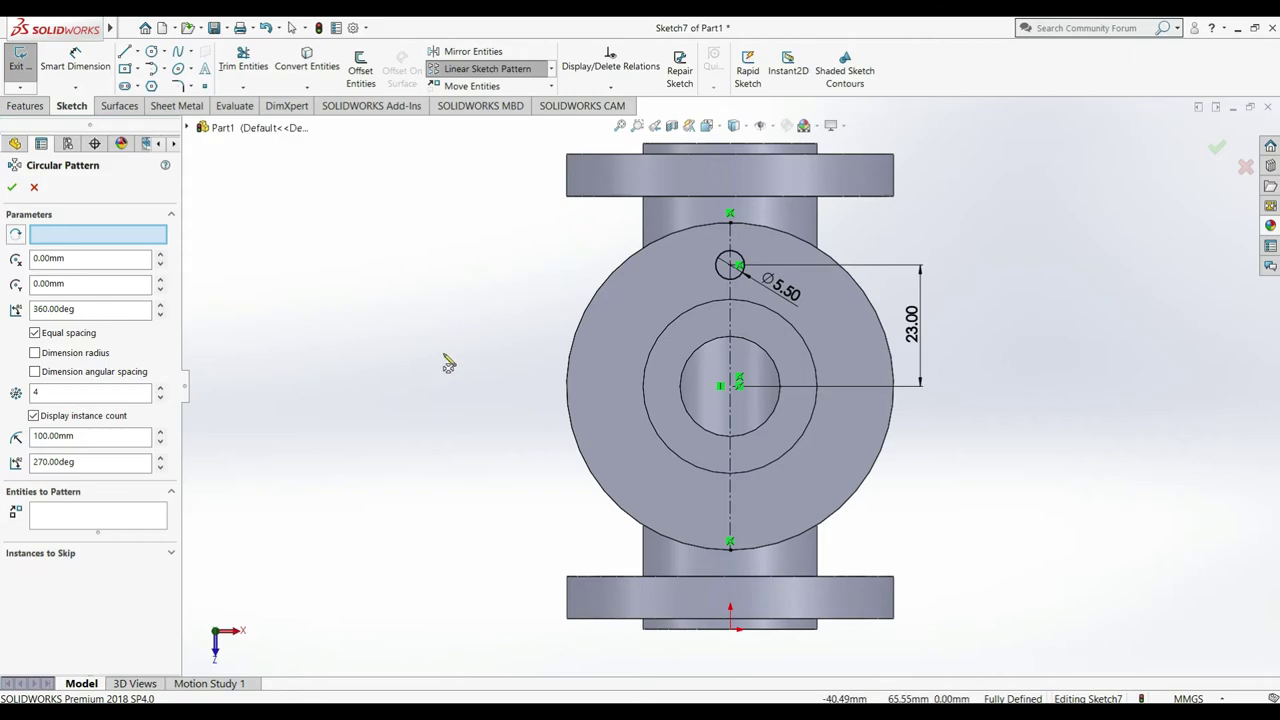
pyautogui.click(598, 296)
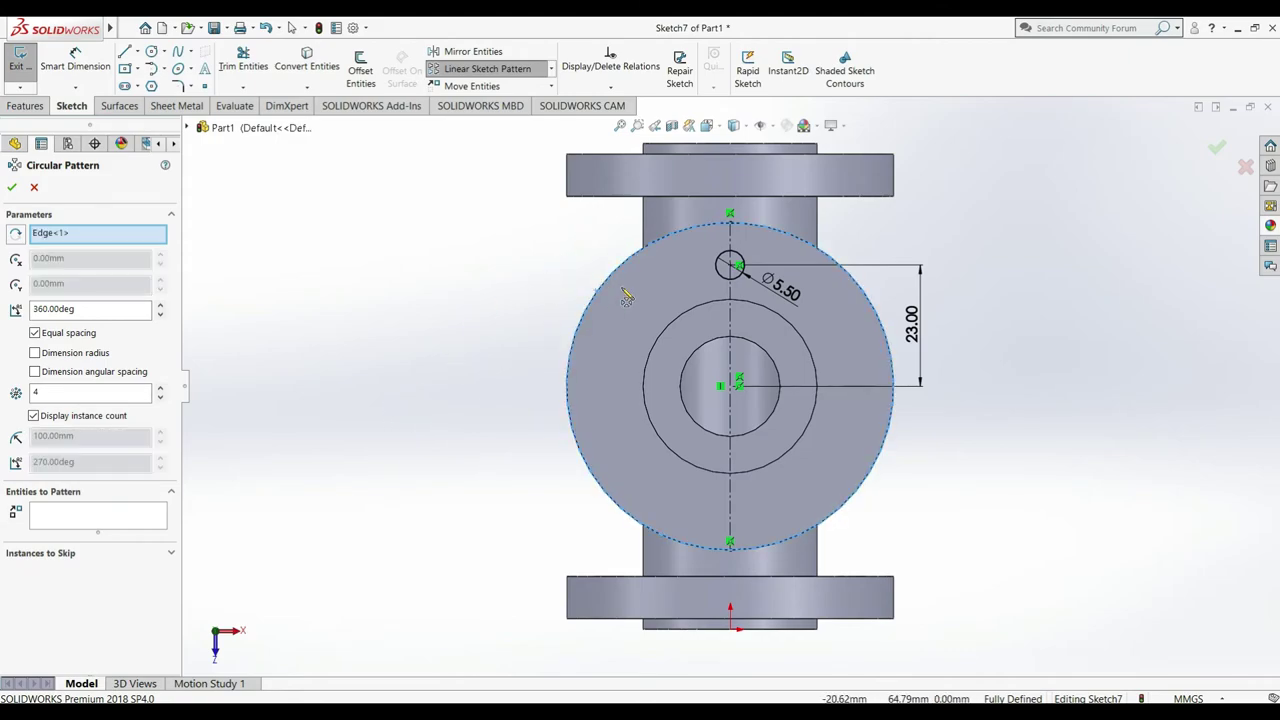
pyautogui.click(87, 521)
pyautogui.click(741, 267)
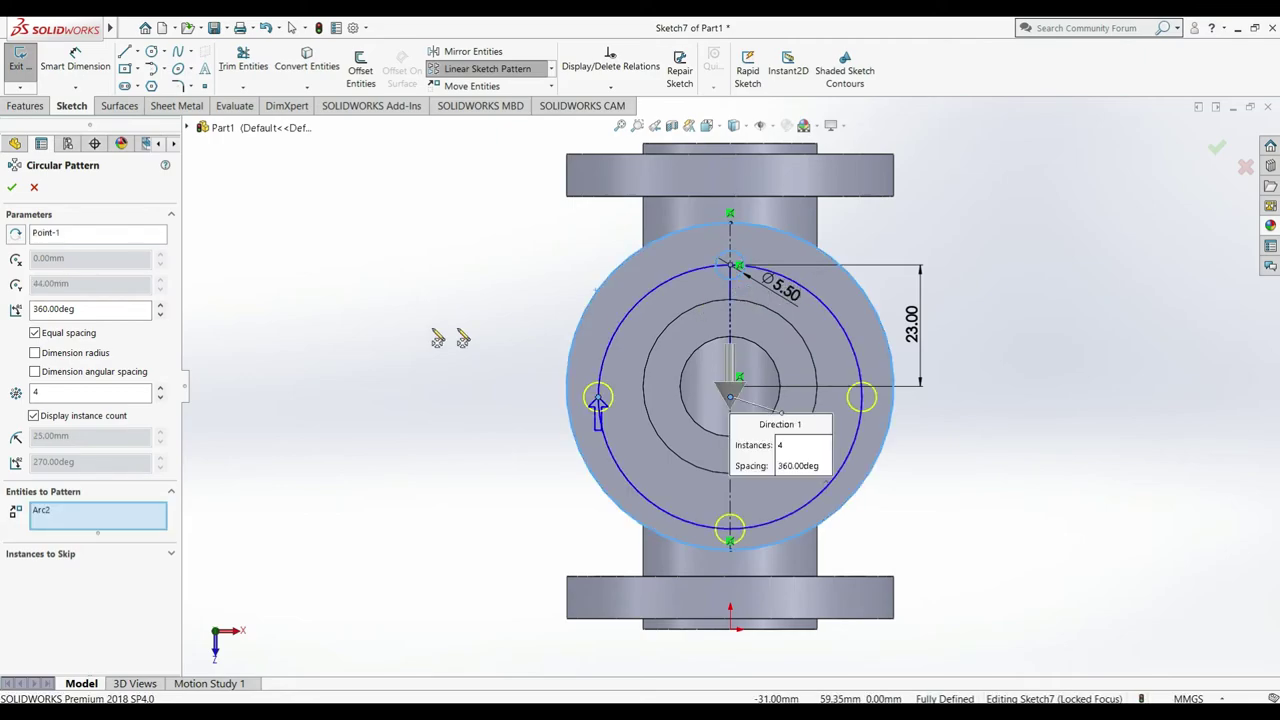
pyautogui.click(12, 188)
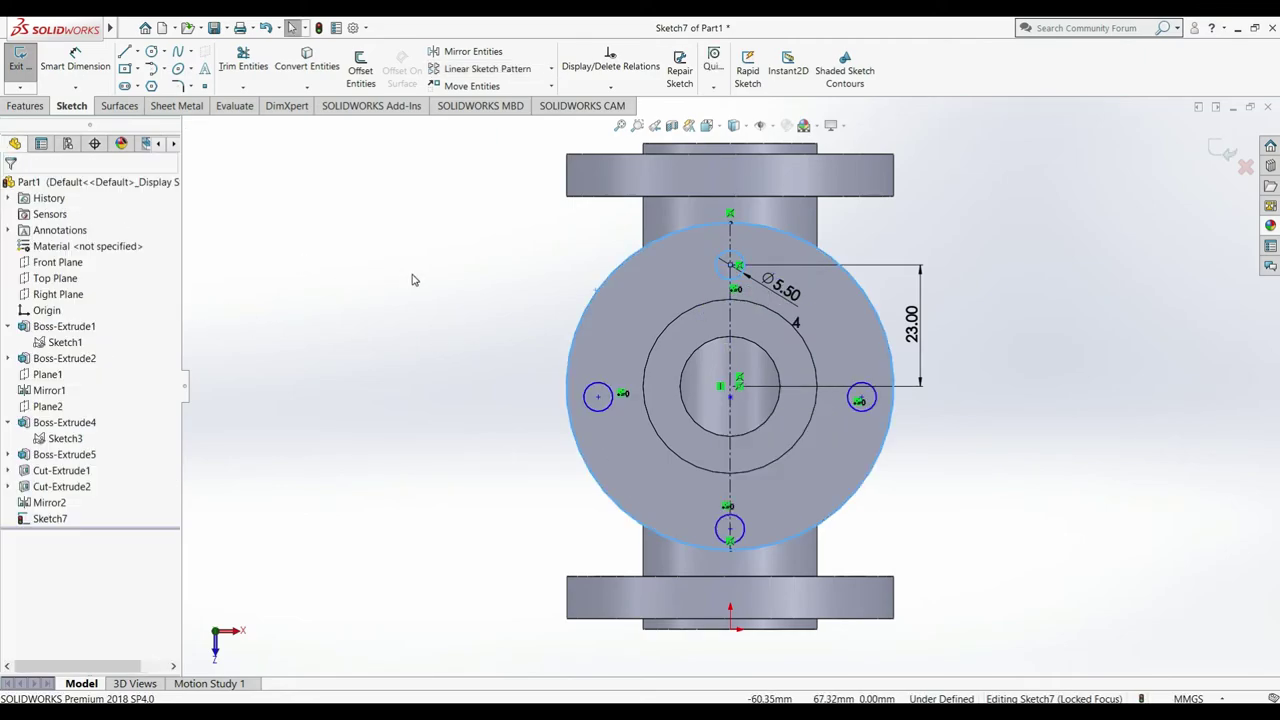
pyautogui.click(413, 280)
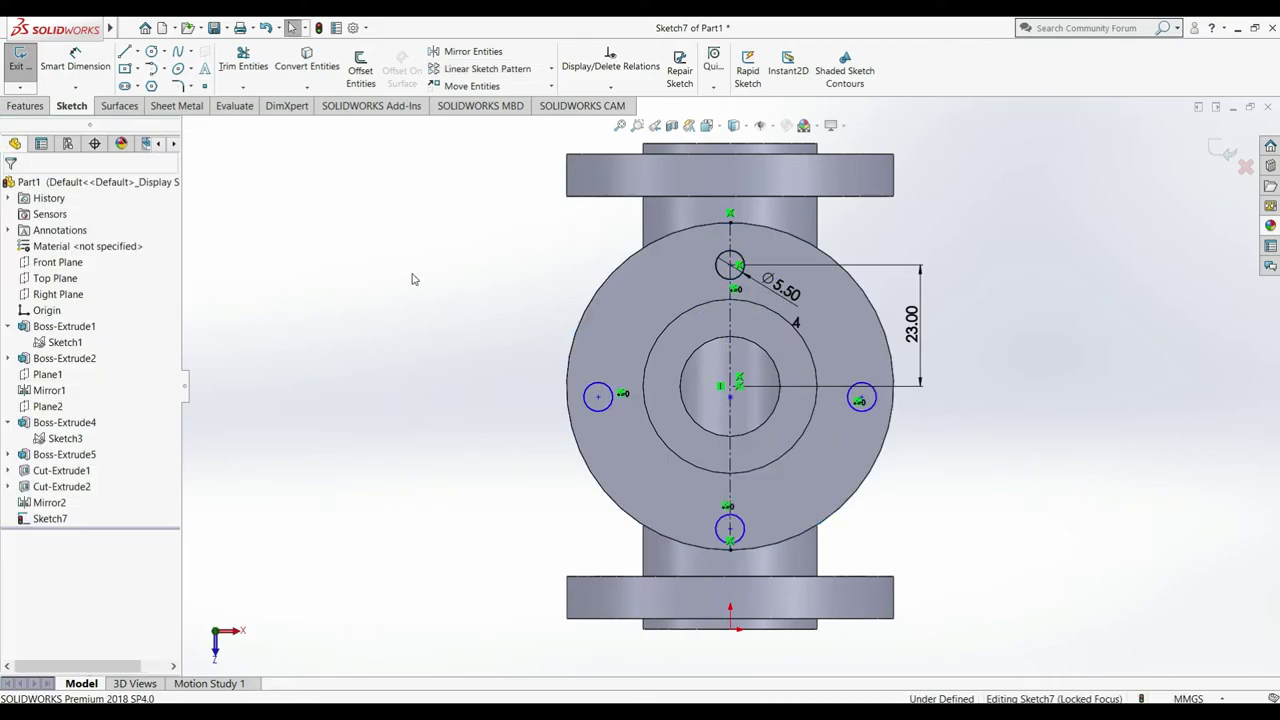
pyautogui.click(35, 106)
# Step: Extrude-cut the bolt-hole sketch to drill four holes through the top flange
pyautogui.click(226, 83)
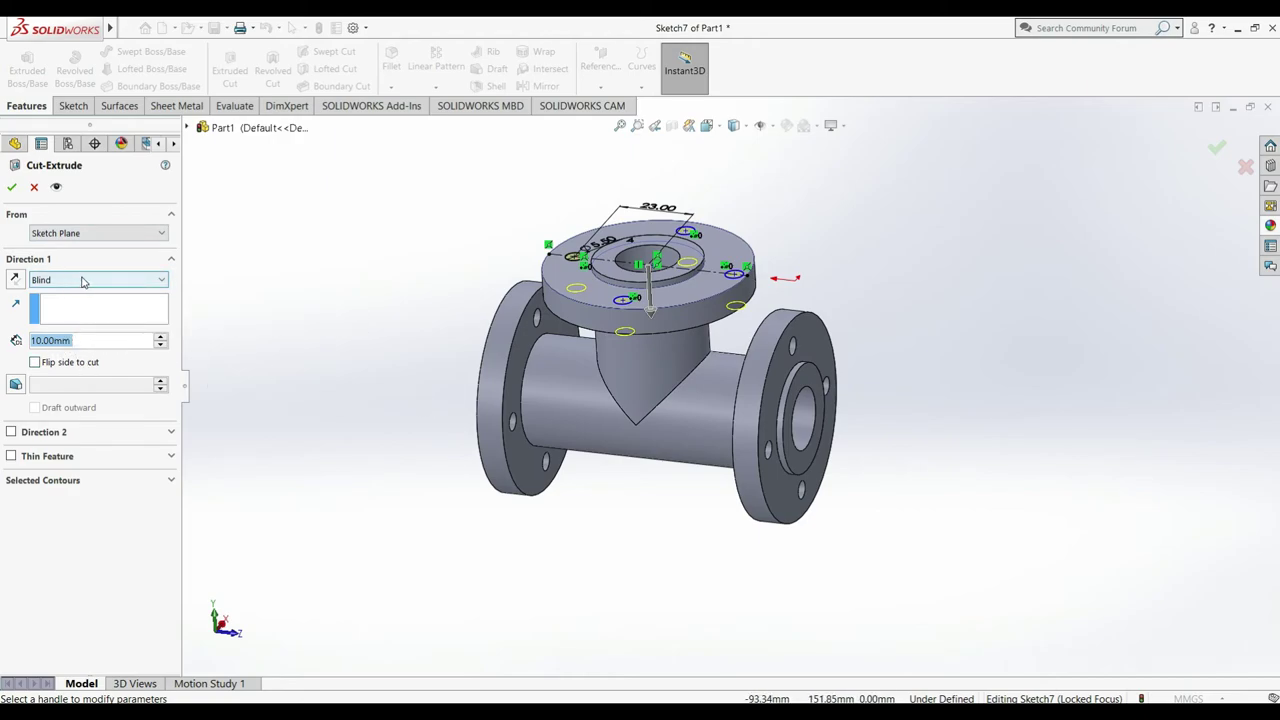
pyautogui.click(11, 187)
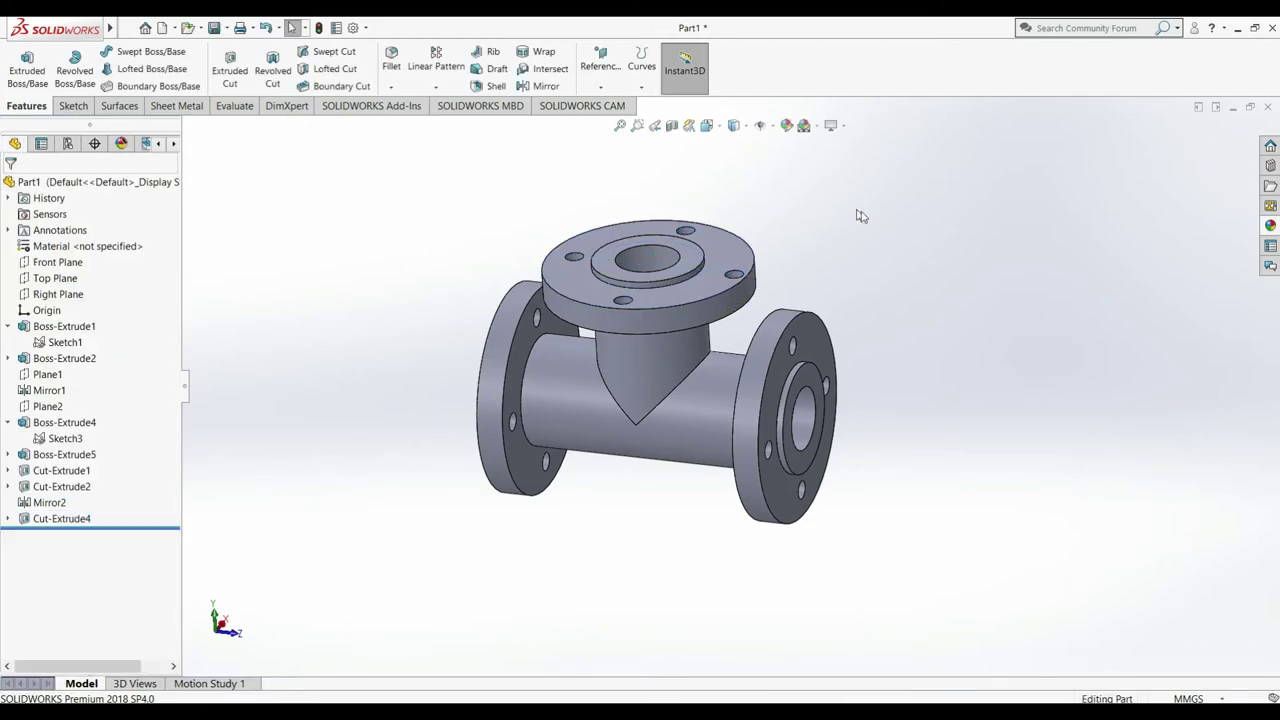
pyautogui.rightClick(805, 205)
pyautogui.click(830, 266)
pyautogui.moveTo(897, 183)
pyautogui.mouseDown()
pyautogui.moveTo(692, 191)
pyautogui.moveTo(640, 214)
pyautogui.moveTo(677, 229)
pyautogui.moveTo(651, 271)
pyautogui.moveTo(860, 432)
pyautogui.moveTo(797, 300)
pyautogui.moveTo(909, 409)
pyautogui.moveTo(891, 349)
pyautogui.moveTo(914, 423)
pyautogui.mouseUp()
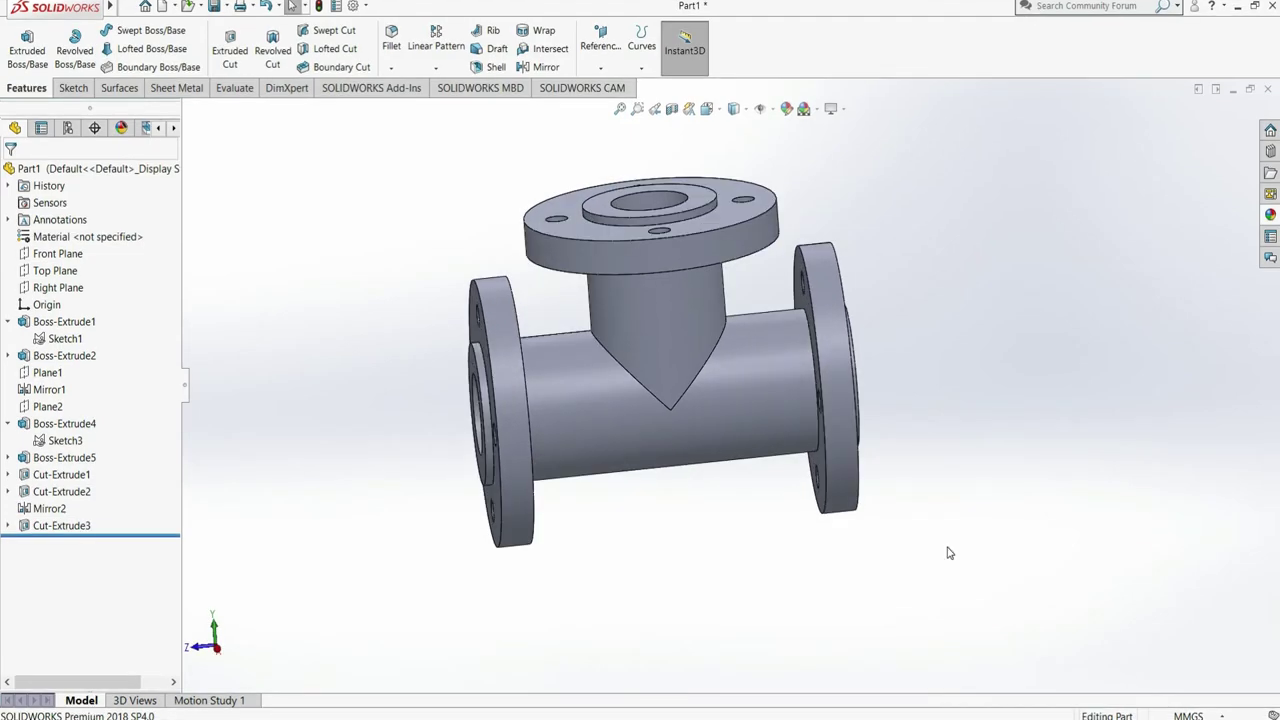
pyautogui.click(391, 67)
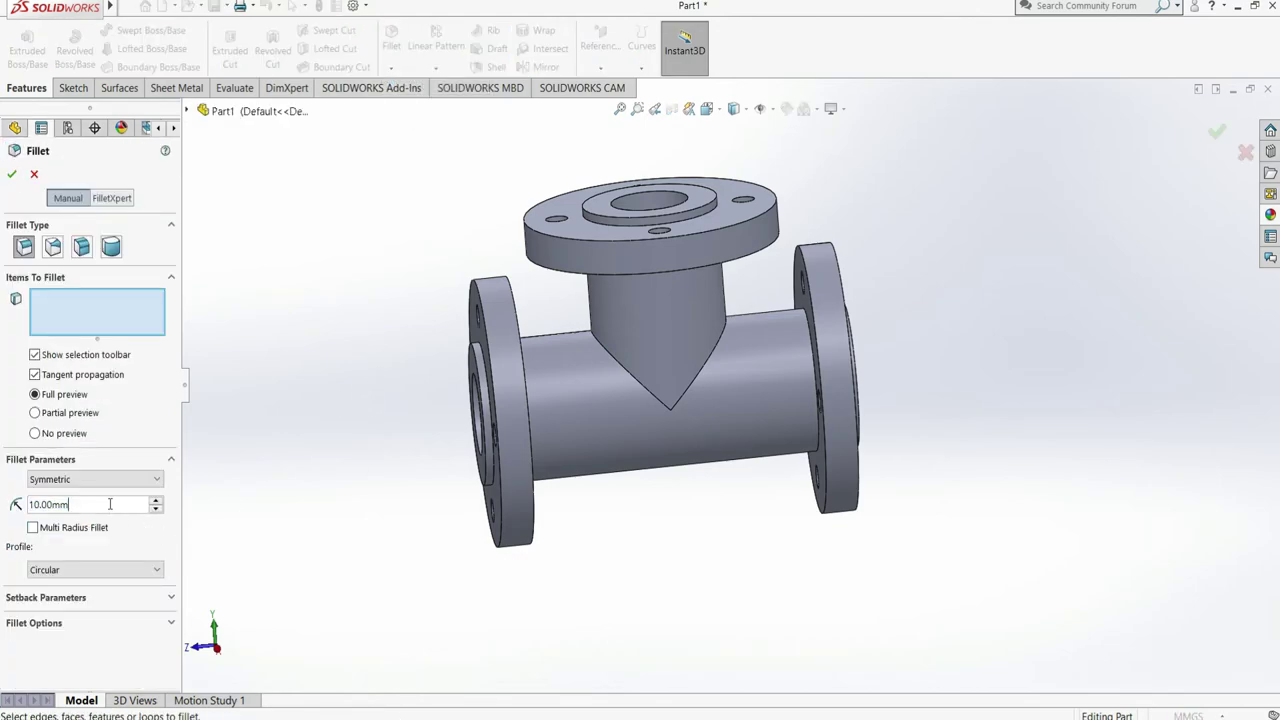
# Step: Fillet the left and right branch-to-pipe junction edges at 14.5 mm radius
pyautogui.write('14.5')
pyautogui.press('Return')
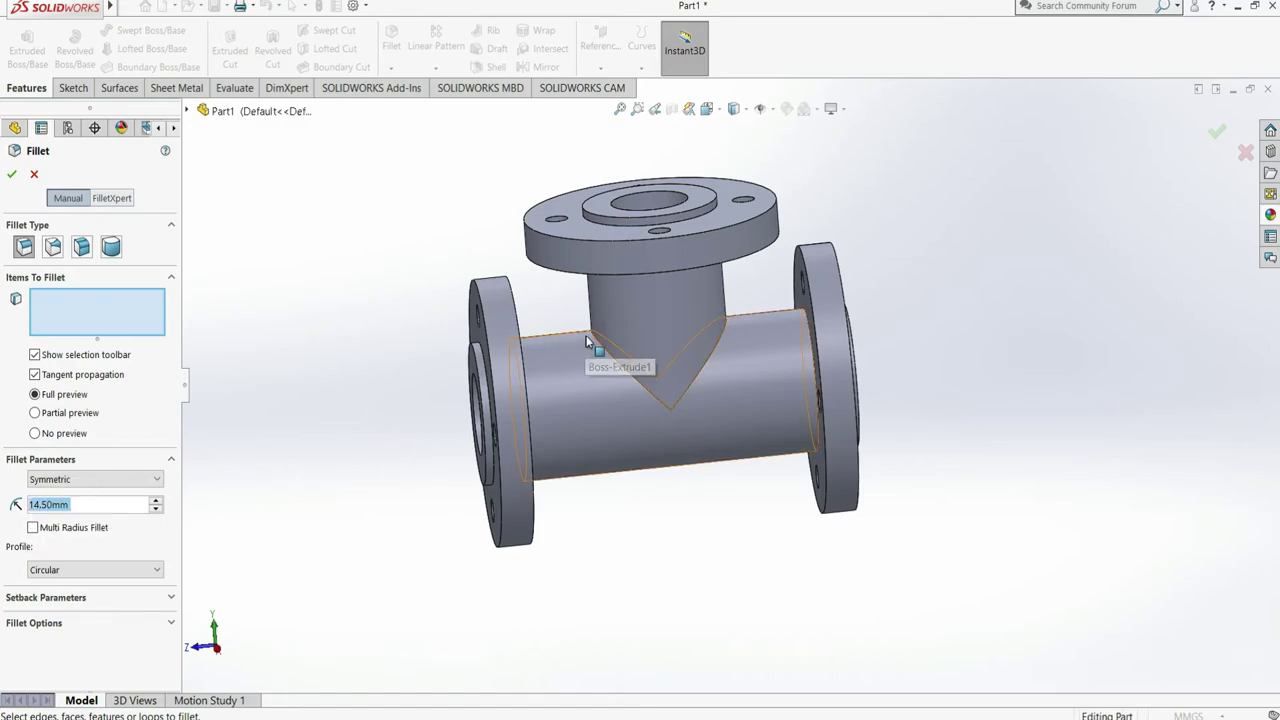
pyautogui.click(600, 345)
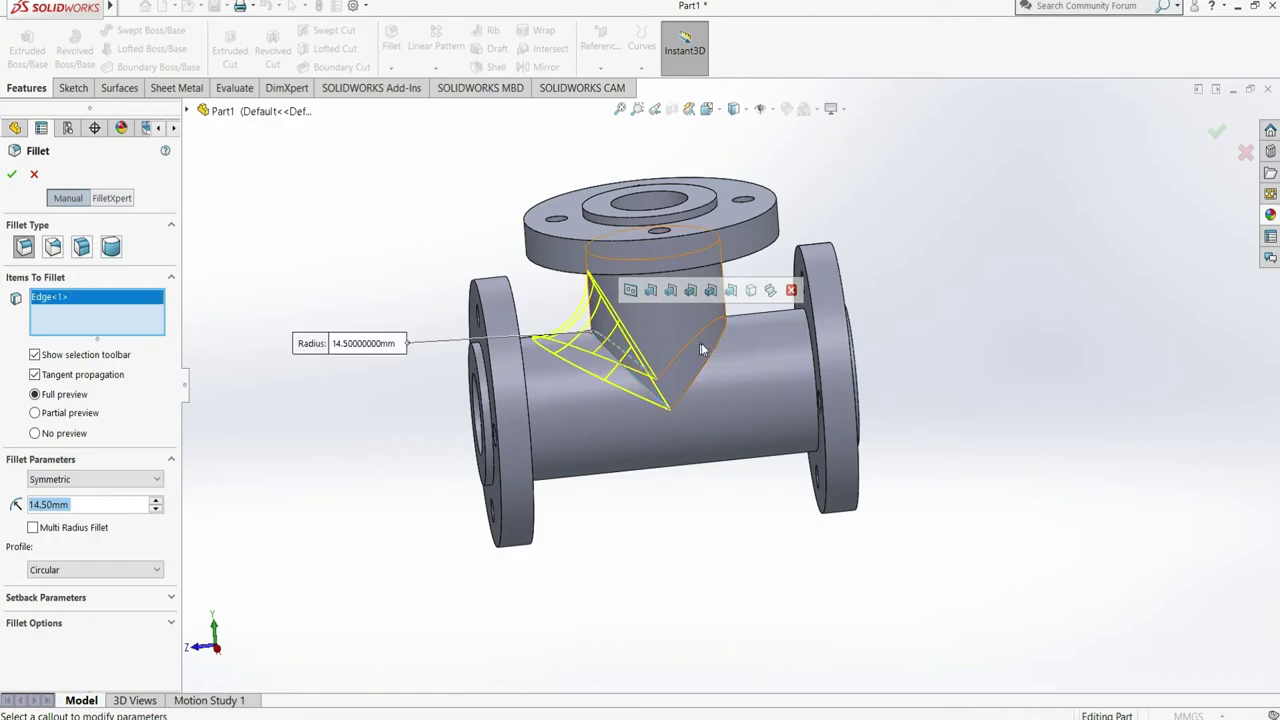
pyautogui.click(726, 338)
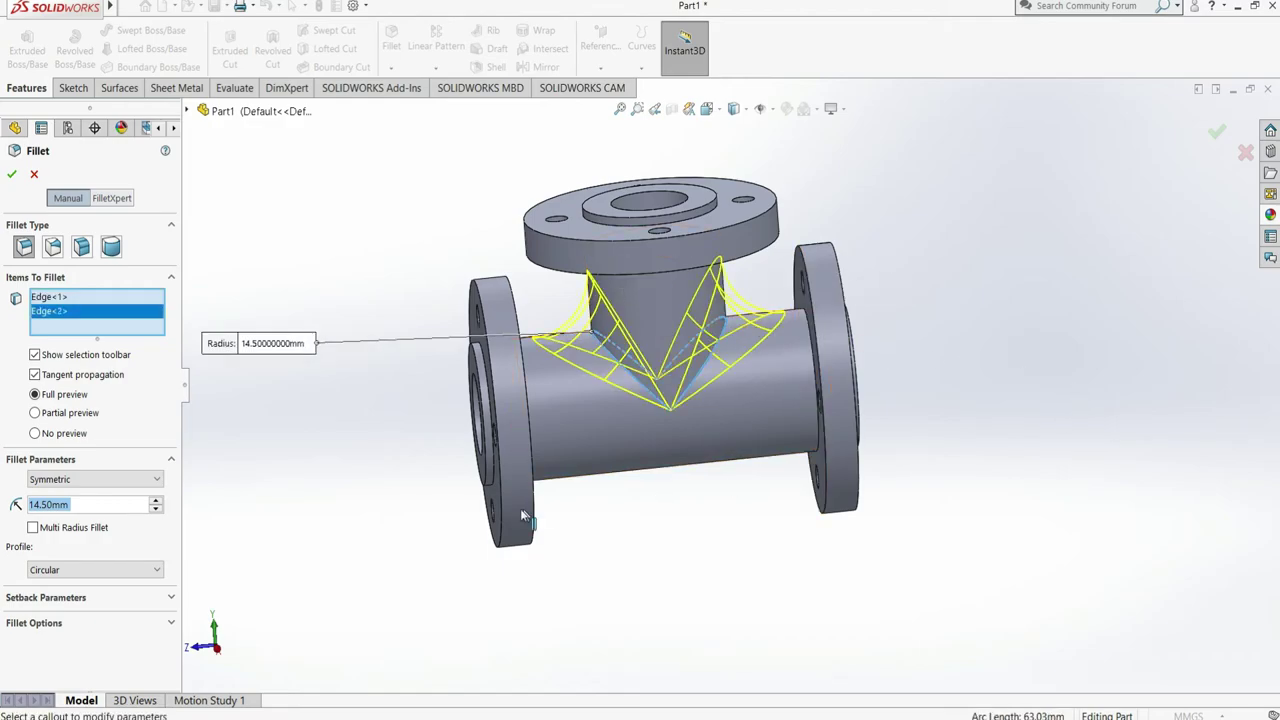
pyautogui.click(11, 175)
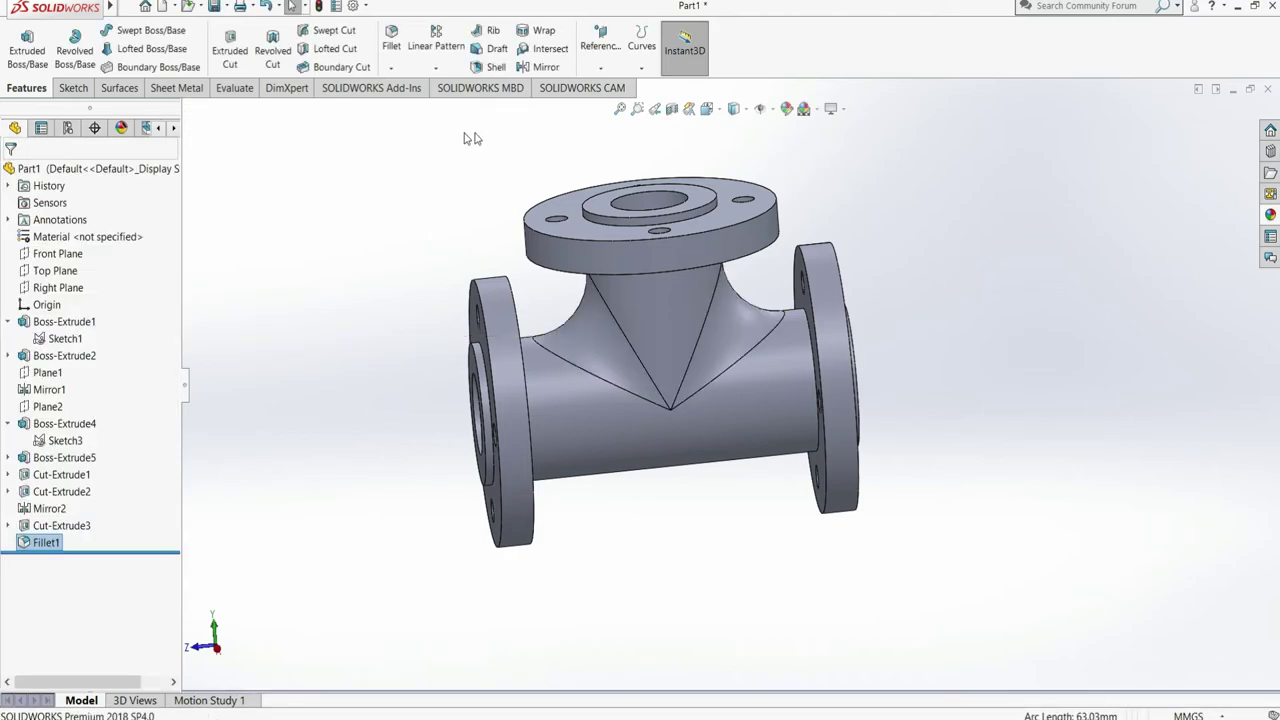
# Step: Start a second fillet with a 3 mm radius
pyautogui.click(391, 67)
pyautogui.moveTo(400, 91); pyautogui.dragTo(422, 110)
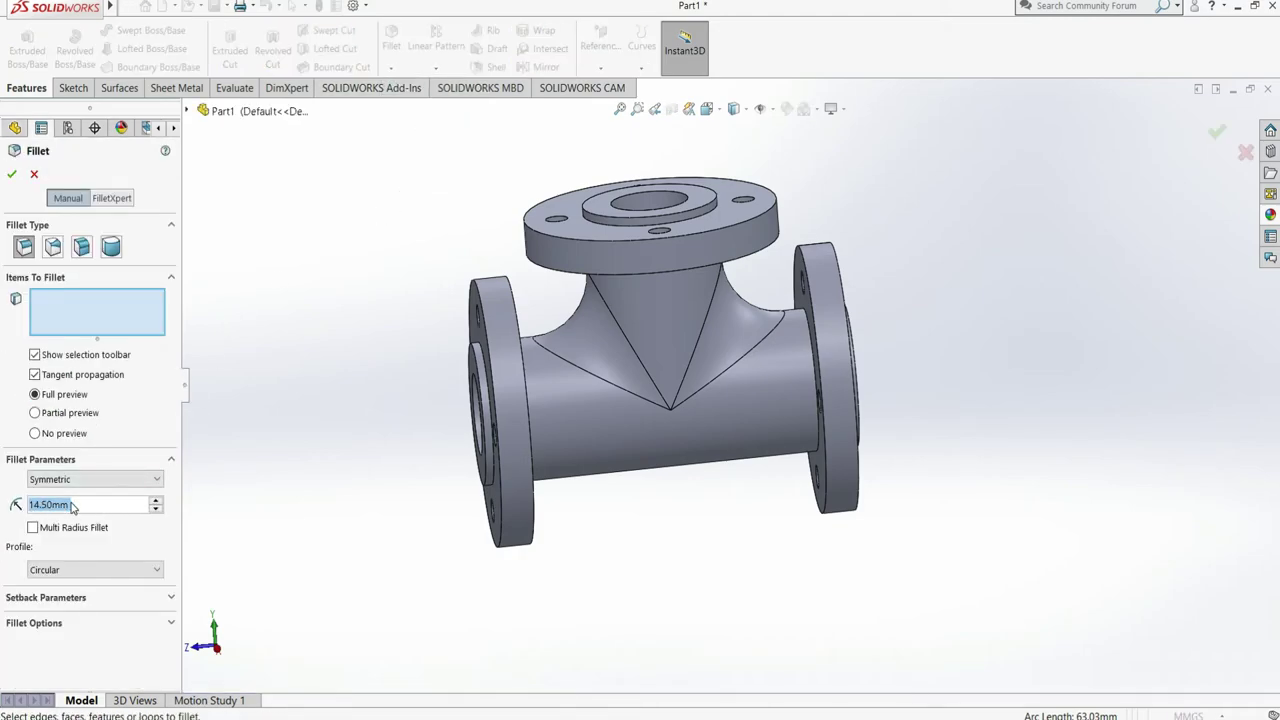
pyautogui.write('3')
pyautogui.press('Return')
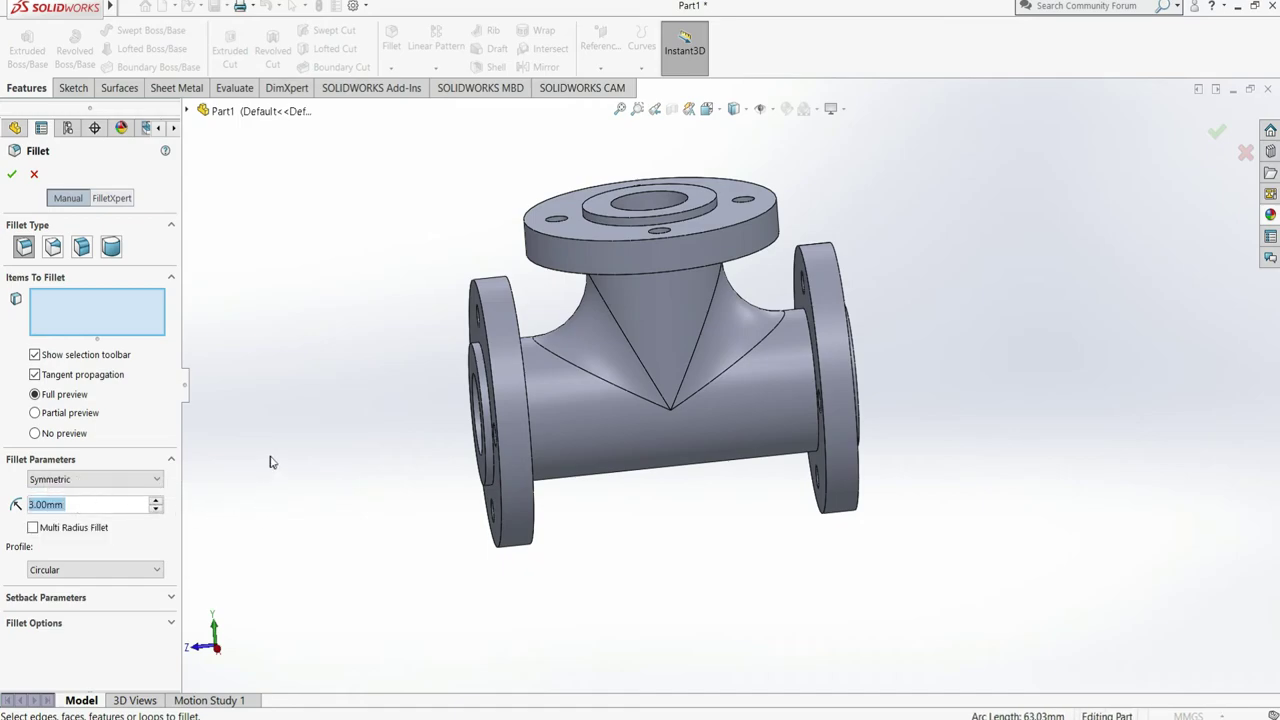
pyautogui.rightClick(914, 366)
pyautogui.moveTo(977, 449)
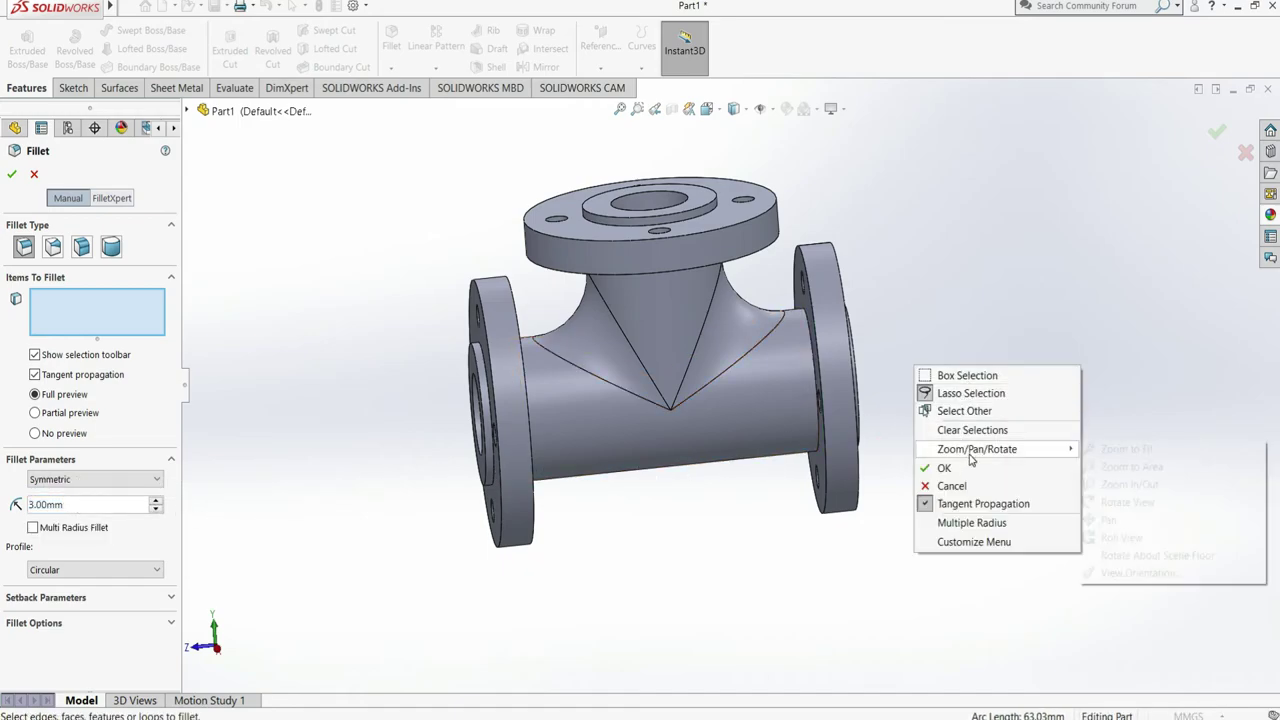
pyautogui.click(1127, 502)
pyautogui.moveTo(986, 443); pyautogui.dragTo(980, 325)
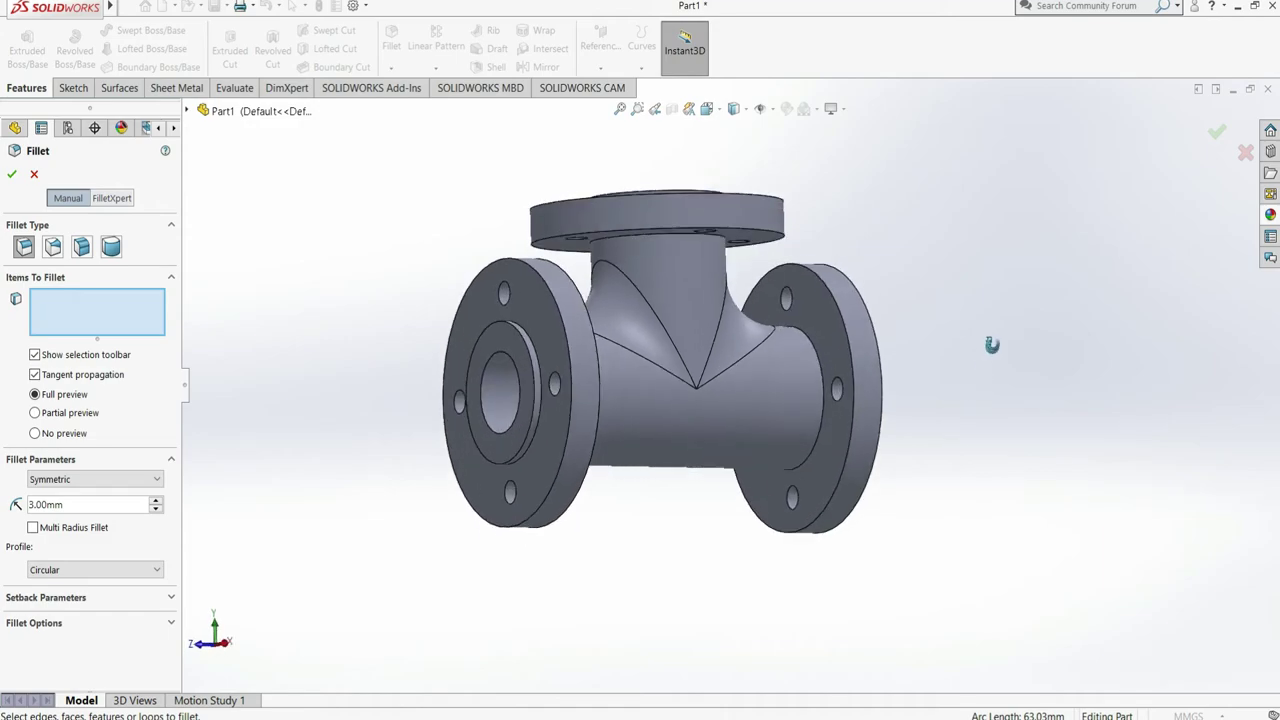
# Step: Apply the 3 mm fillet to the top, right and left flange junction edges
pyautogui.click(703, 229)
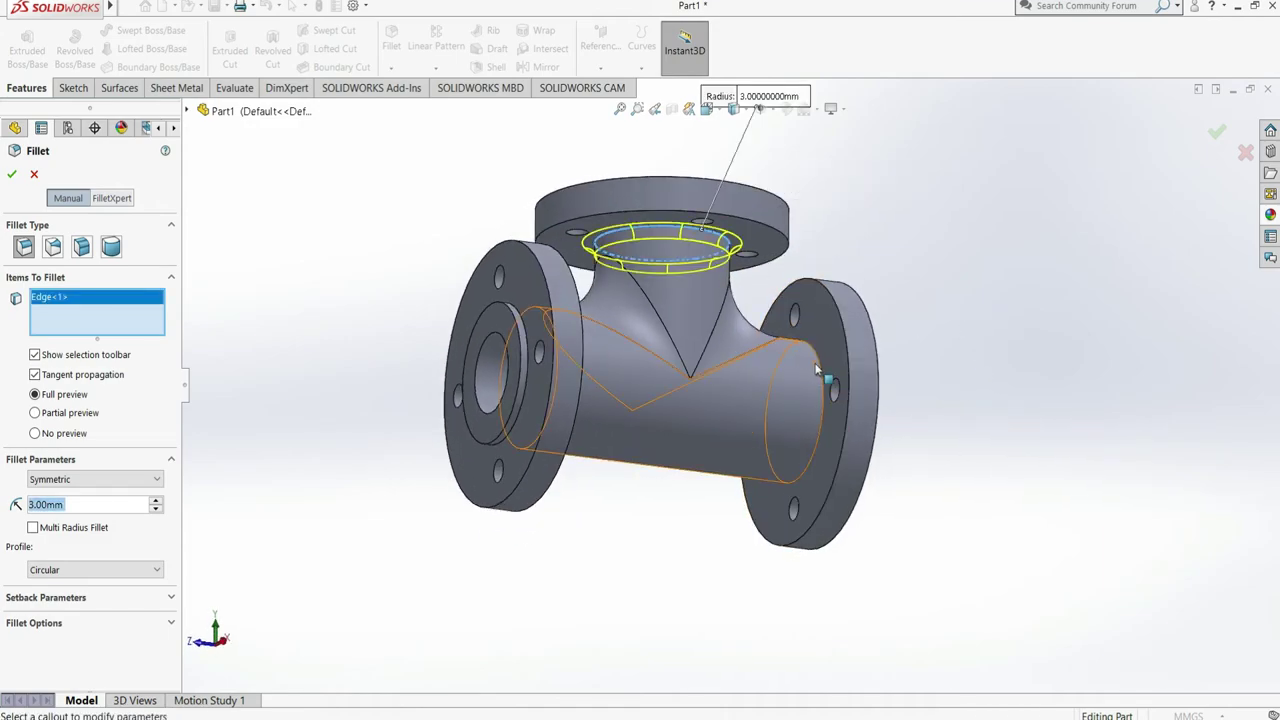
pyautogui.click(822, 372)
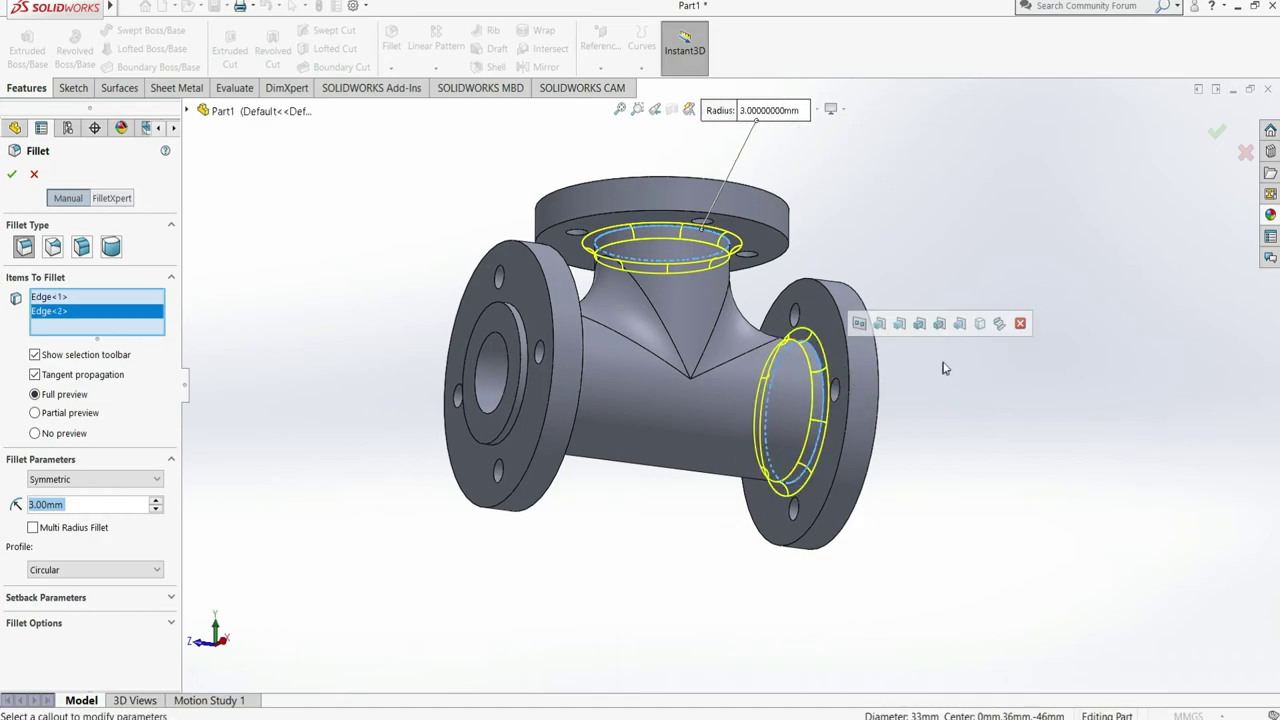
pyautogui.rightClick(990, 404)
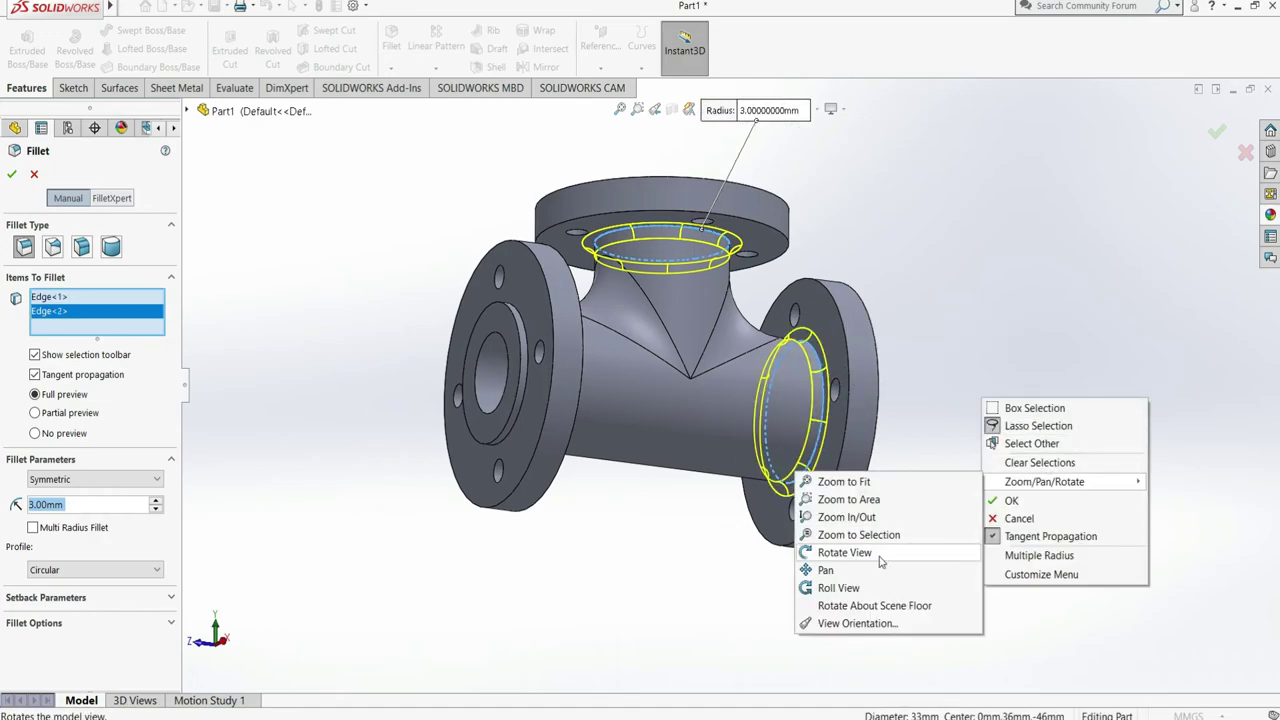
pyautogui.click(843, 554)
pyautogui.moveTo(843, 554); pyautogui.dragTo(817, 498)
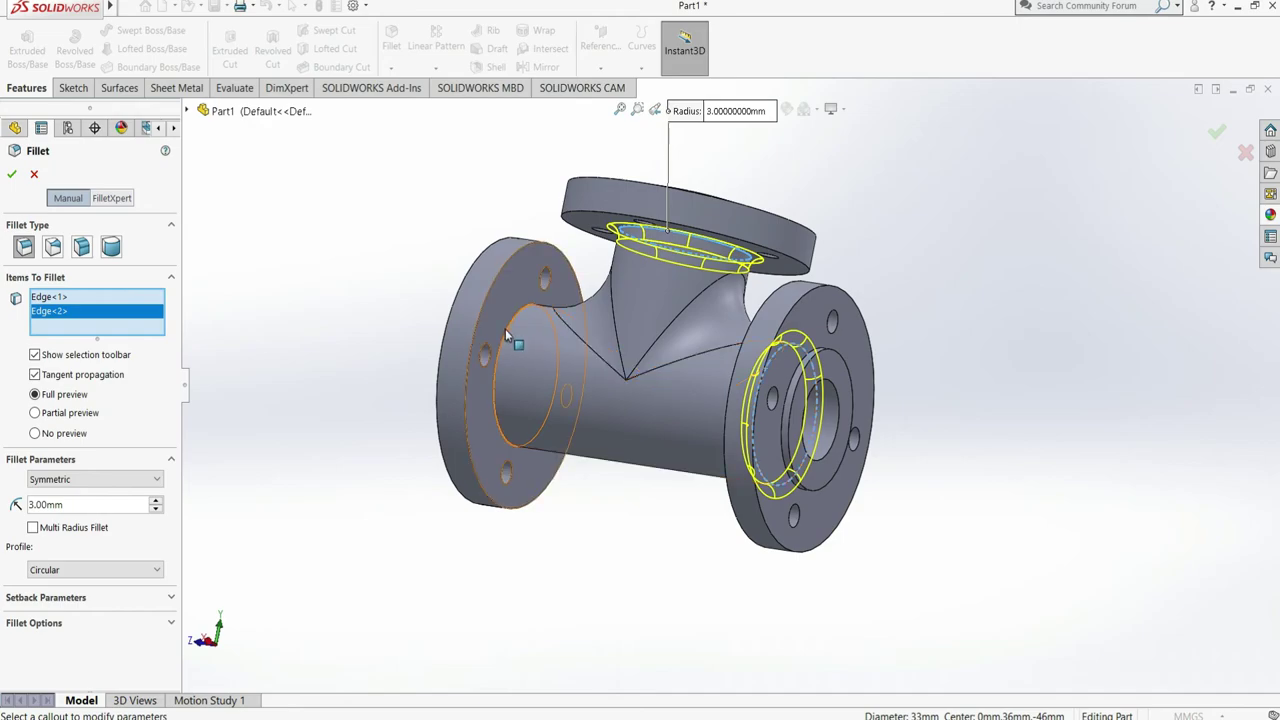
pyautogui.click(503, 352)
pyautogui.click(578, 328)
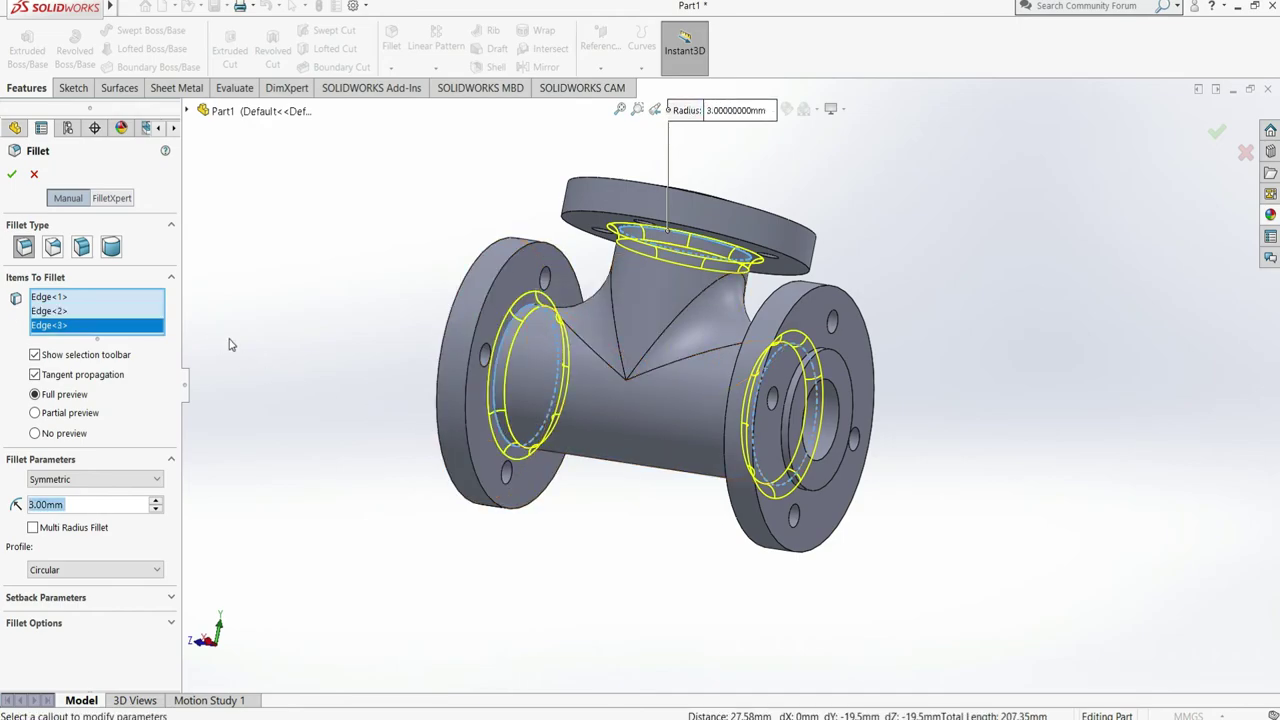
pyautogui.click(12, 176)
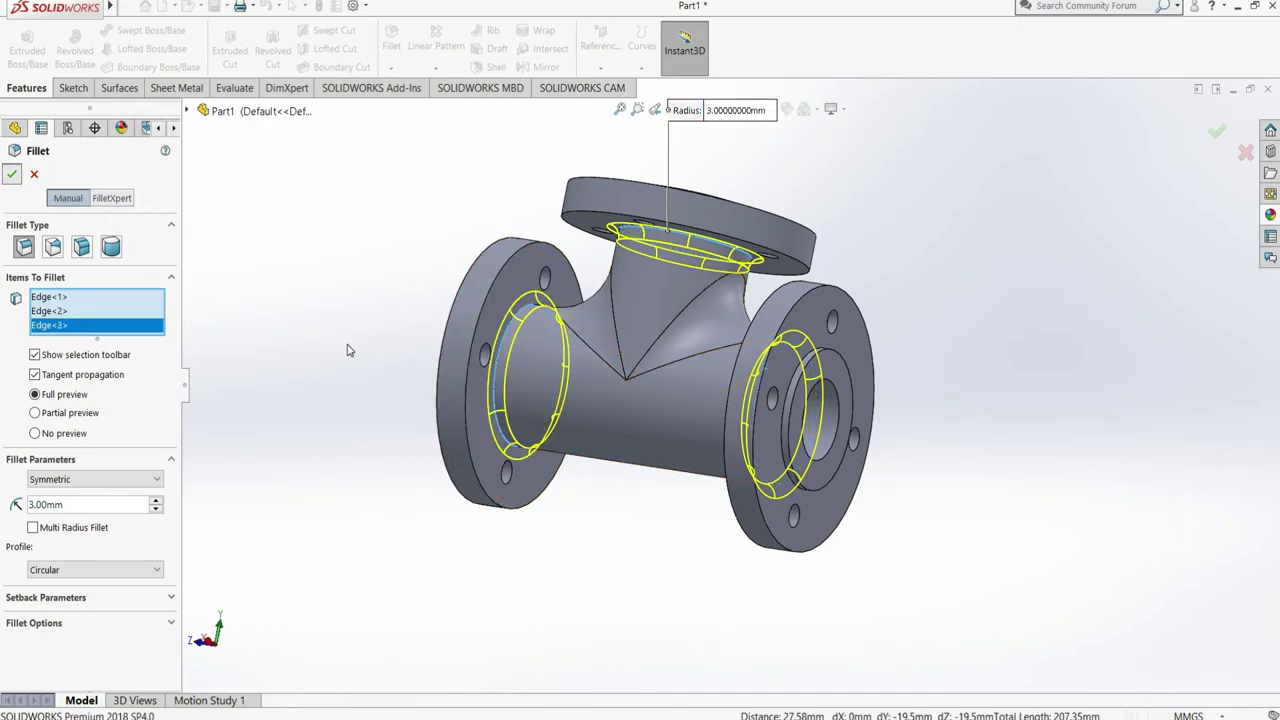
pyautogui.rightClick(1028, 347)
pyautogui.click(1040, 406)
pyautogui.moveTo(1003, 408); pyautogui.dragTo(1009, 407)
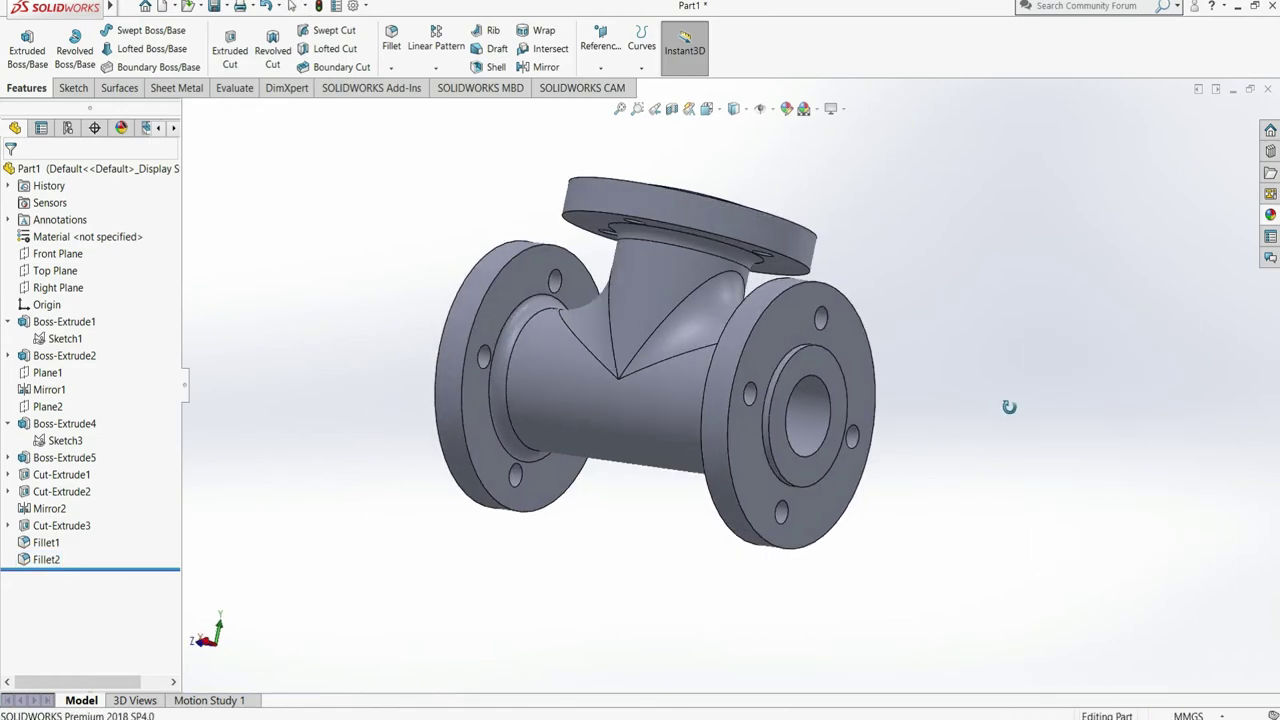
# Step: Start a 2 mm fillet, swapping a wrongly picked face for the right flange's bore edge
pyautogui.click(436, 67)
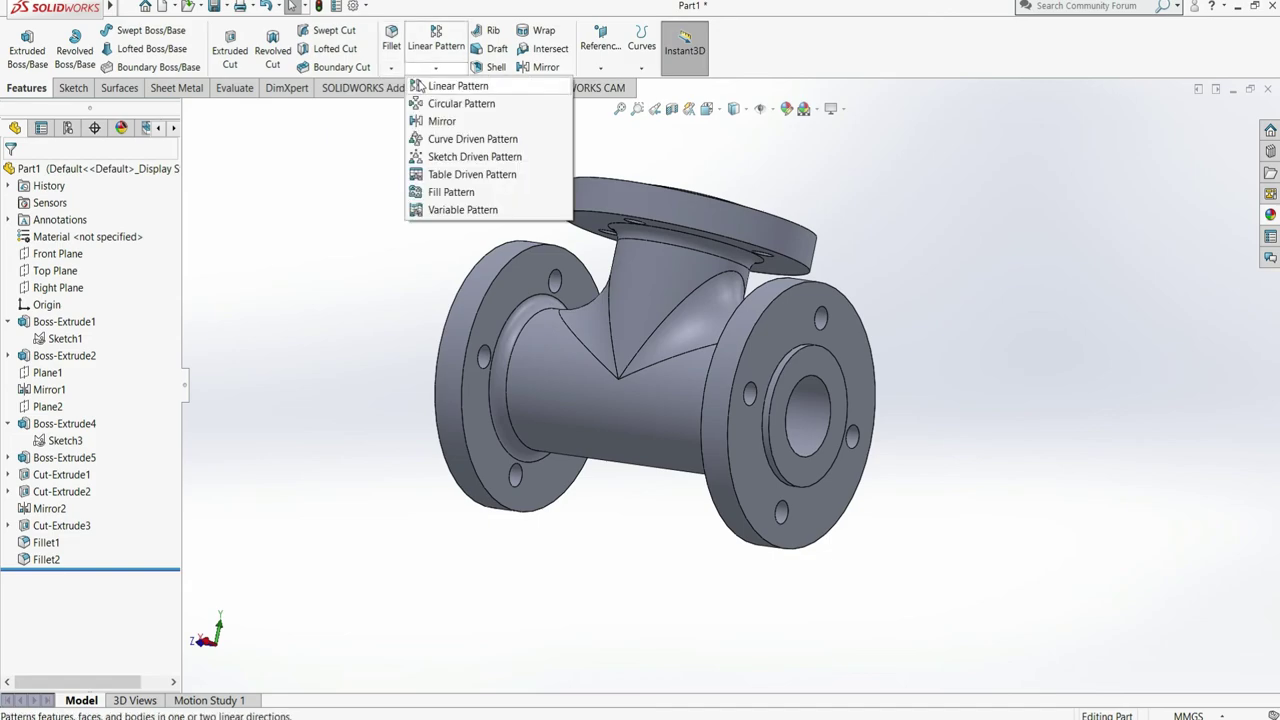
pyautogui.click(391, 67)
pyautogui.click(400, 84)
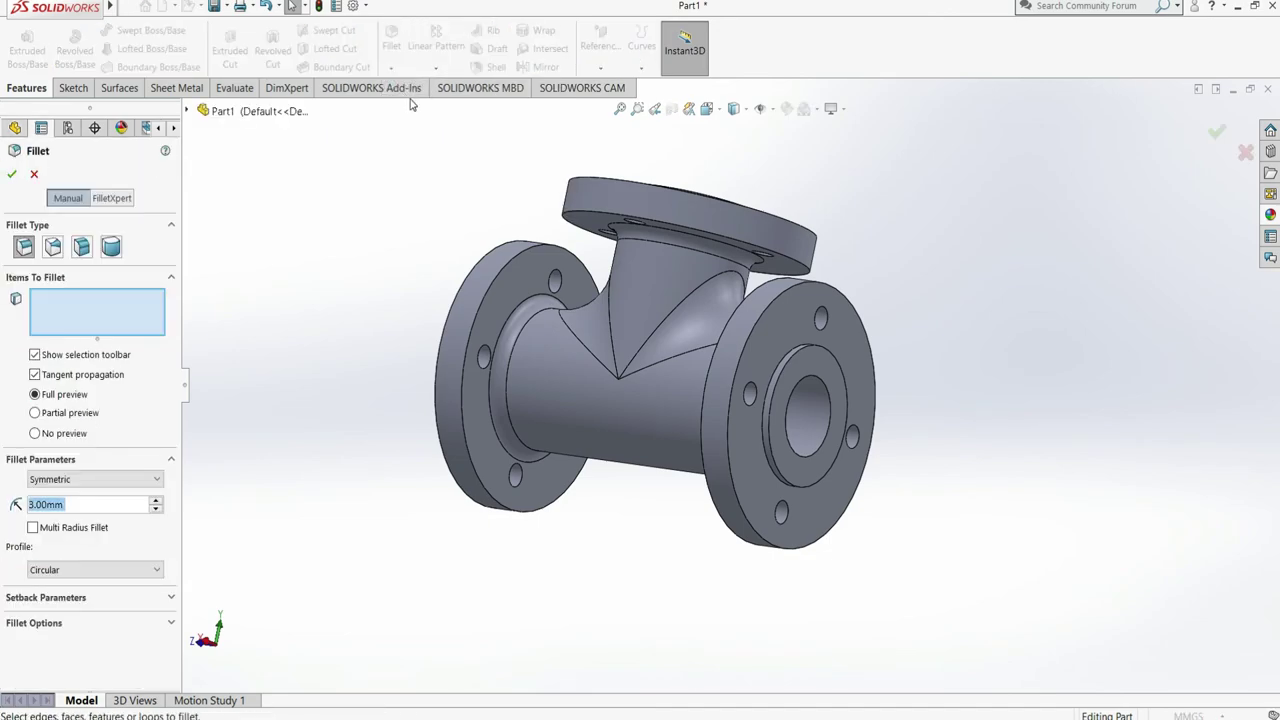
pyautogui.write('2')
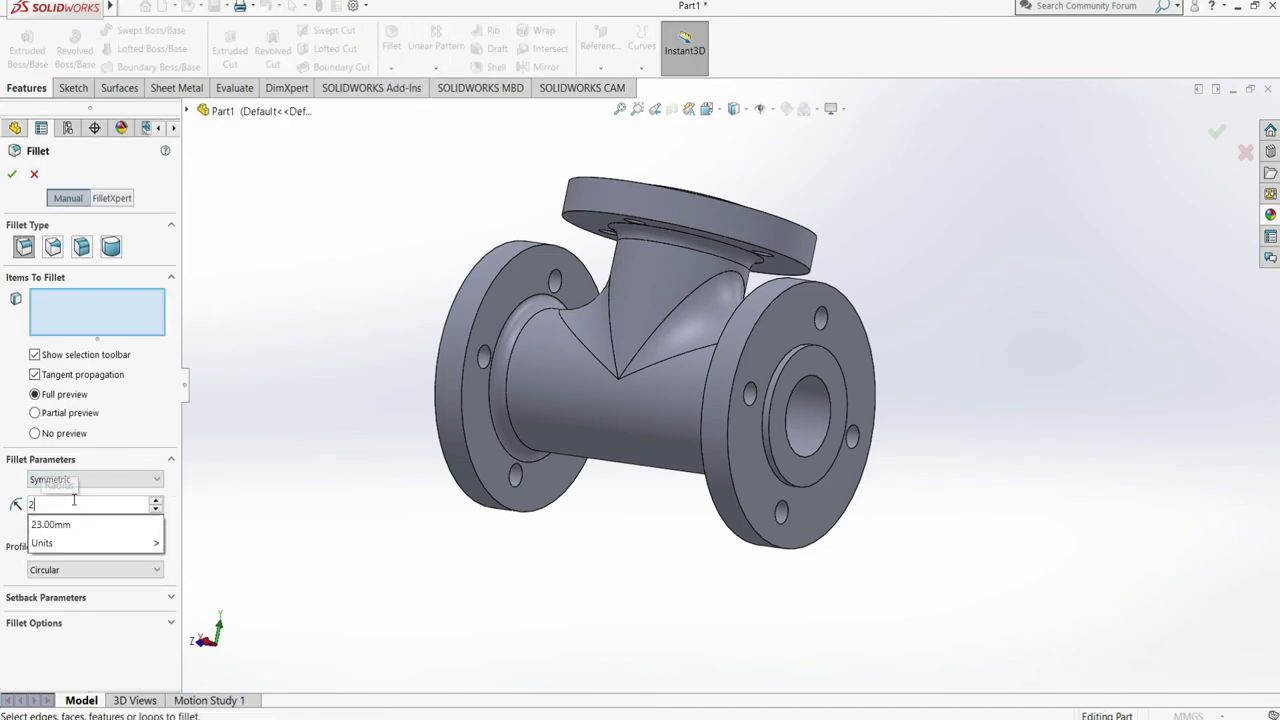
pyautogui.press('Return')
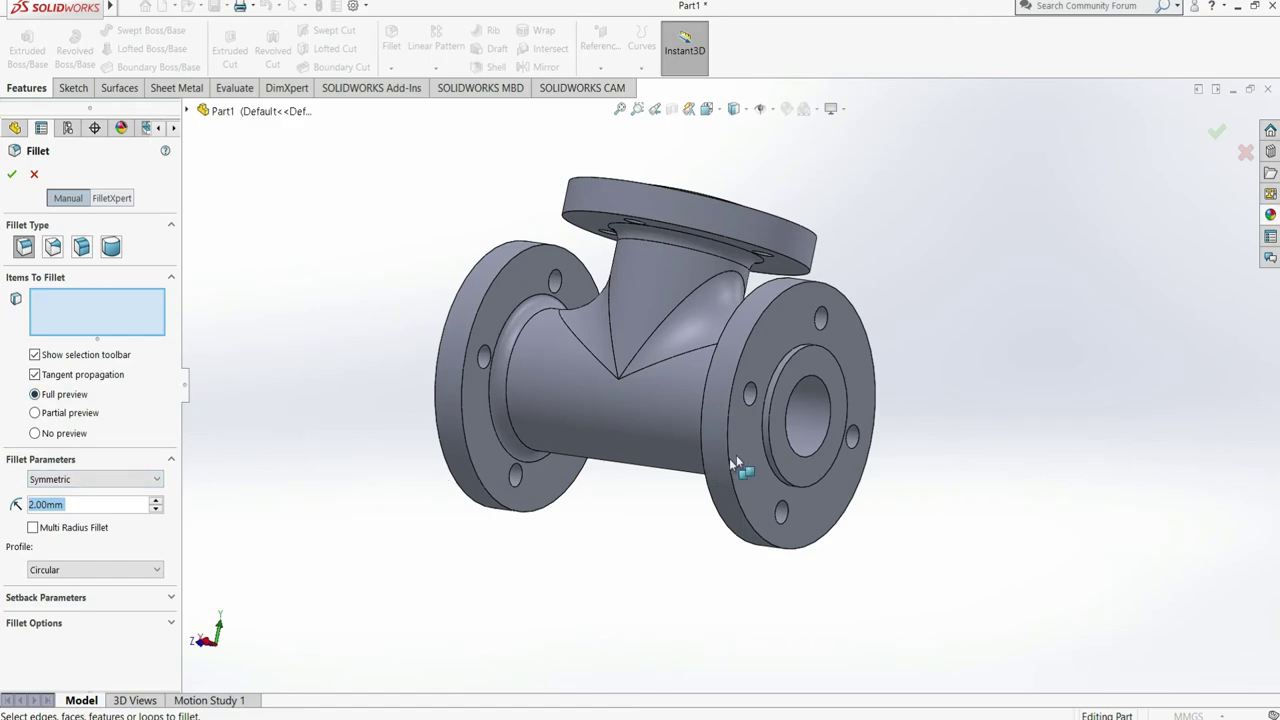
pyautogui.click(765, 425)
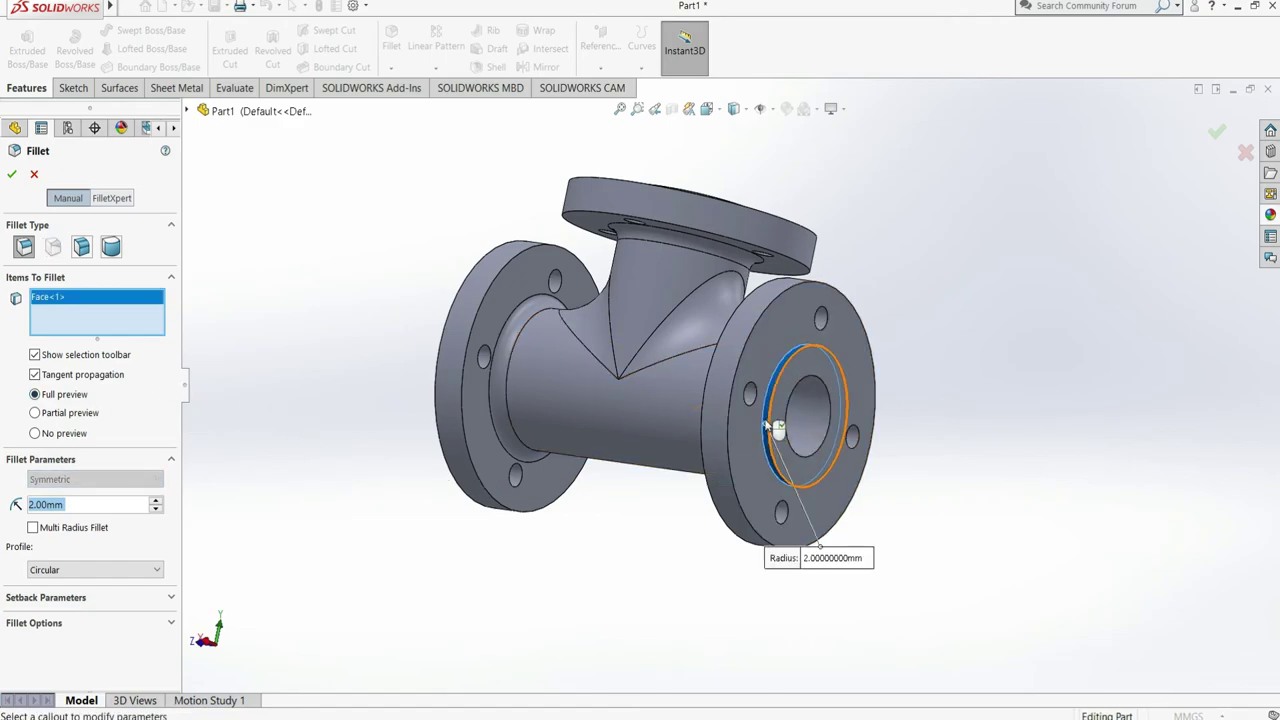
pyautogui.rightClick(88, 310)
pyautogui.click(130, 316)
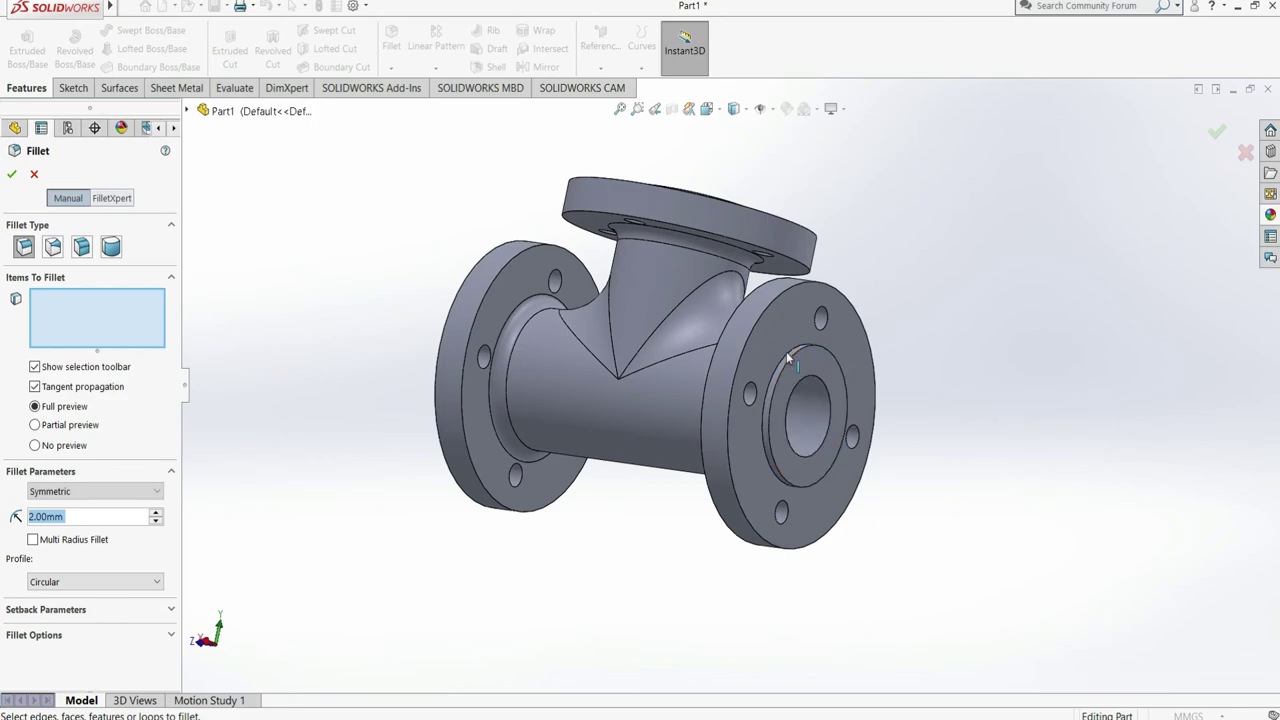
pyautogui.scroll(-2, 786, 351)
pyautogui.click(781, 355)
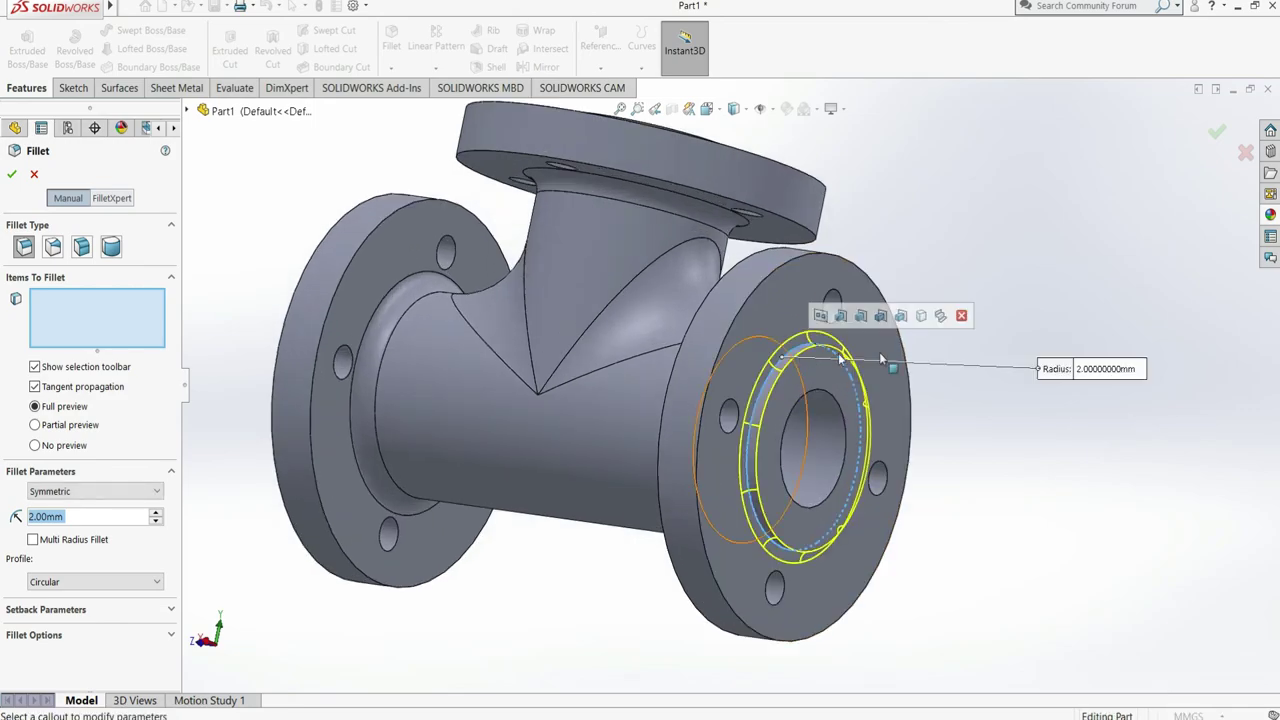
# Step: Add the left and top flange bore edges and apply the 2 mm fillet
pyautogui.rightClick(1051, 283)
pyautogui.moveTo(1113, 365)
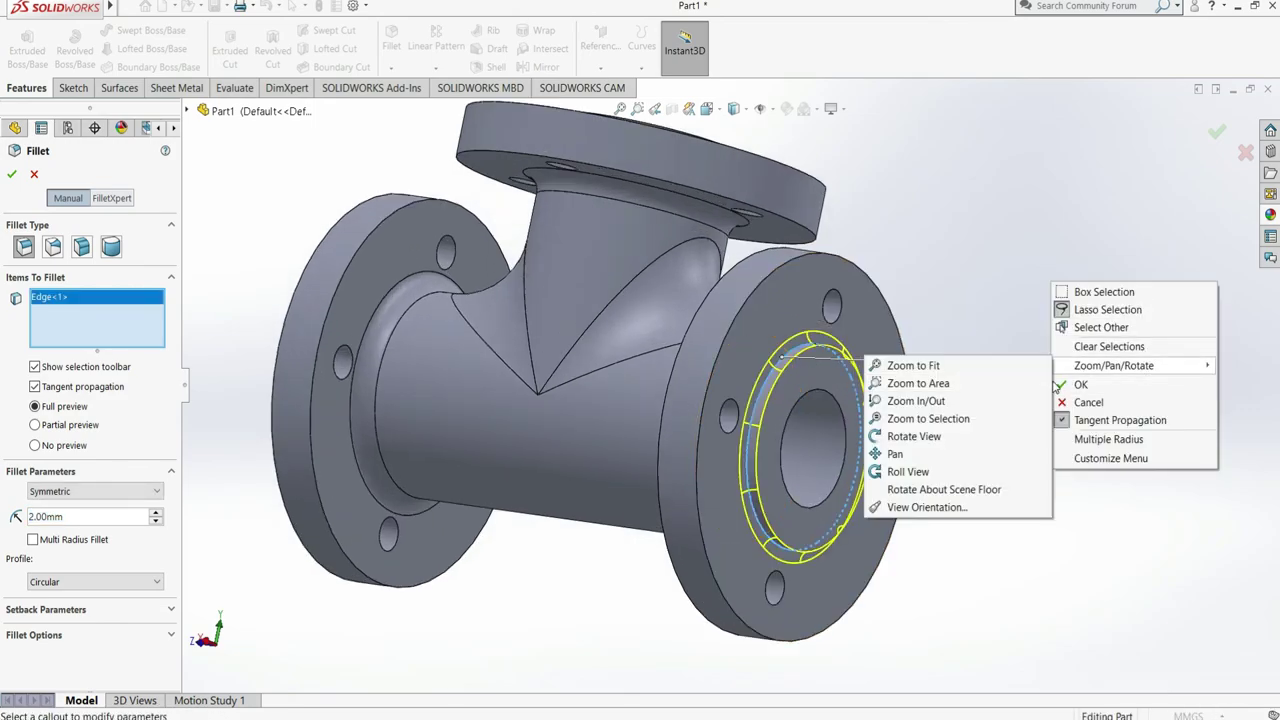
pyautogui.click(1003, 436)
pyautogui.moveTo(951, 429)
pyautogui.mouseDown()
pyautogui.moveTo(1014, 434)
pyautogui.moveTo(825, 415)
pyautogui.mouseUp()
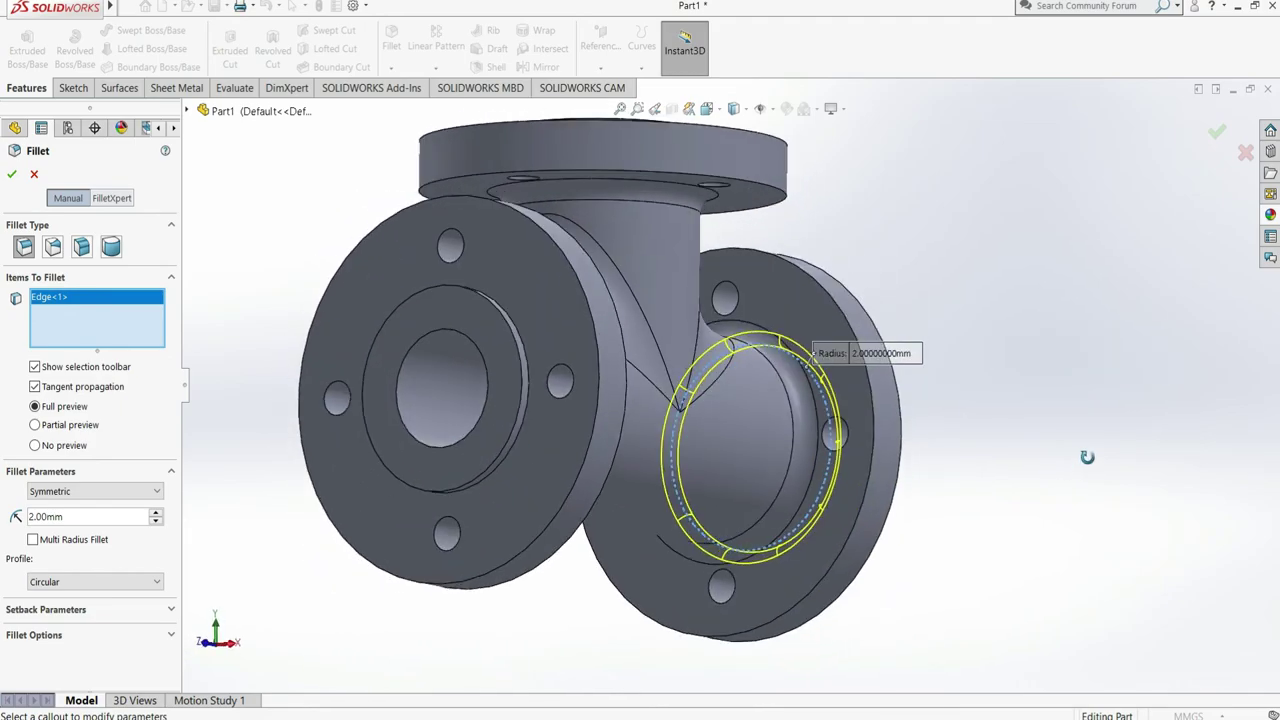
pyautogui.click(529, 360)
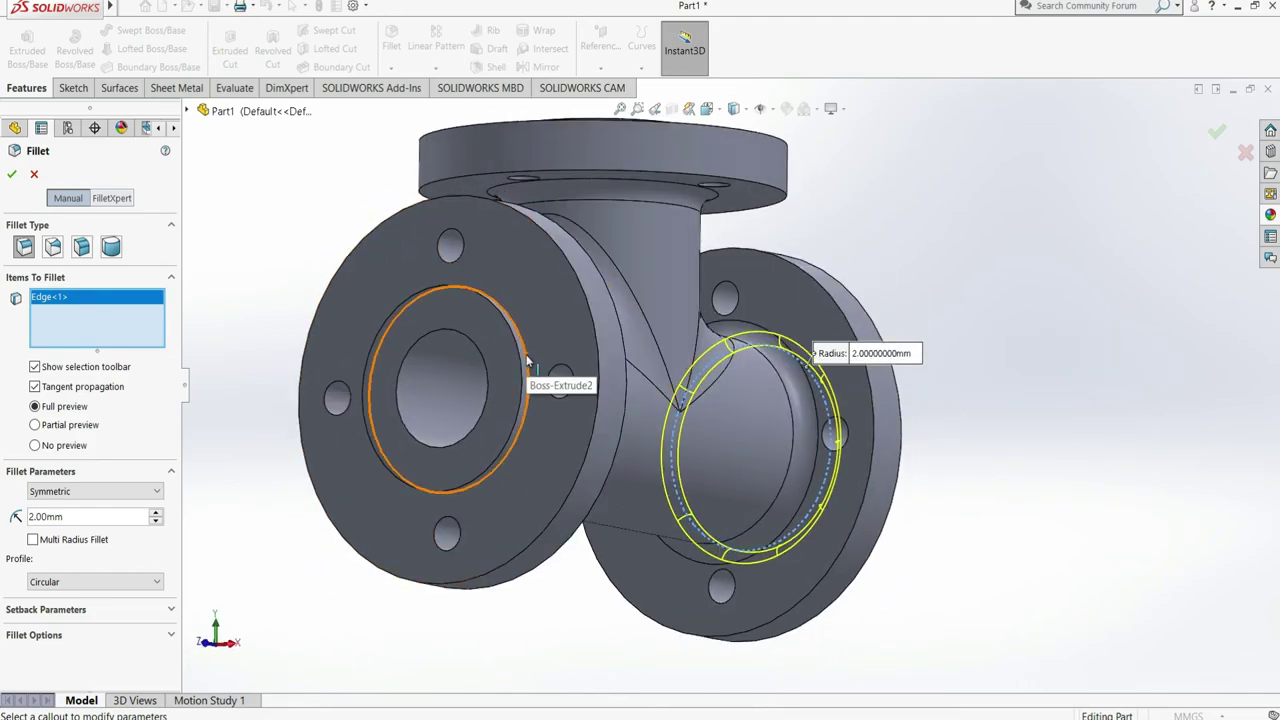
pyautogui.rightClick(1008, 280)
pyautogui.moveTo(1070, 358)
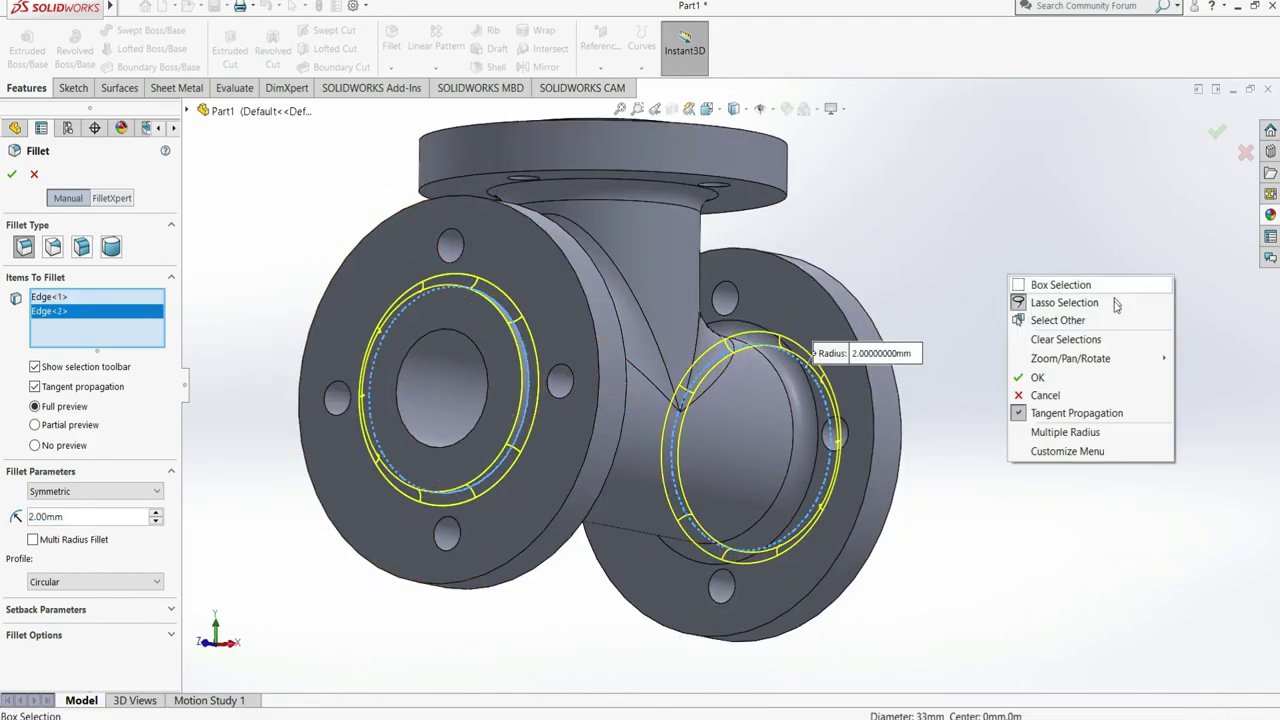
pyautogui.click(892, 430)
pyautogui.moveTo(880, 363)
pyautogui.mouseDown()
pyautogui.moveTo(920, 520)
pyautogui.moveTo(974, 477)
pyautogui.moveTo(980, 261)
pyautogui.mouseUp()
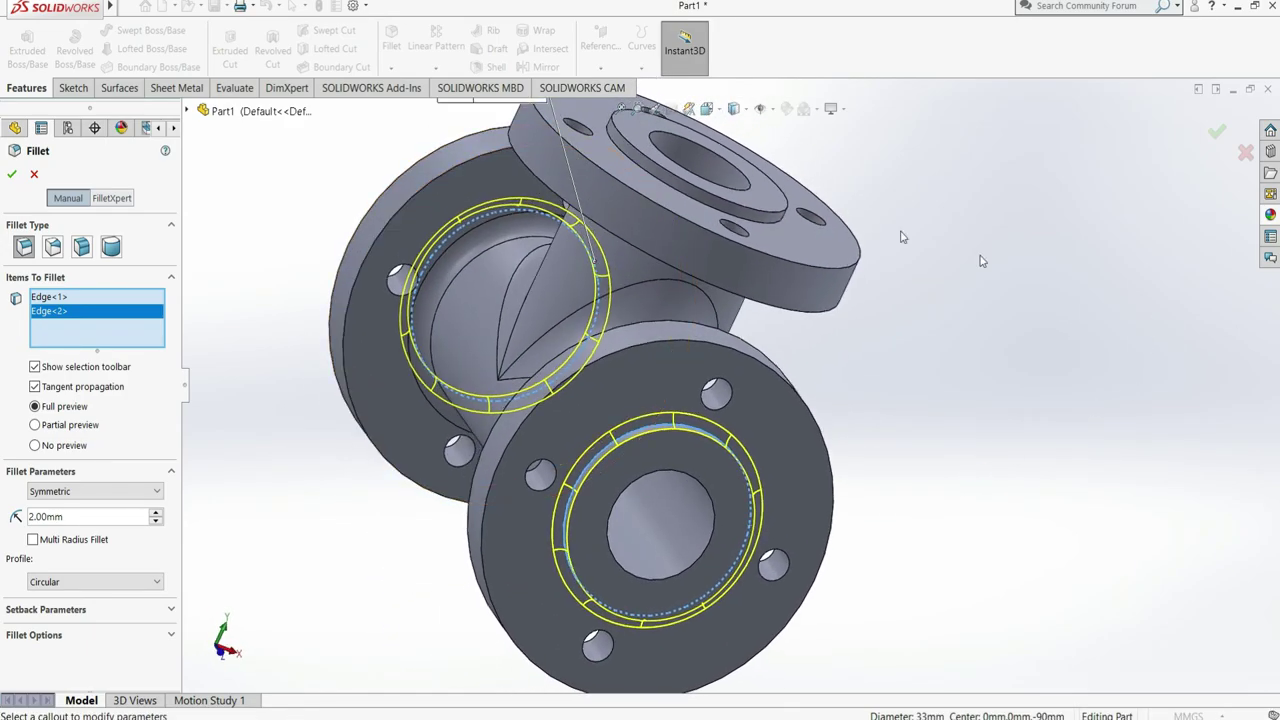
pyautogui.click(658, 184)
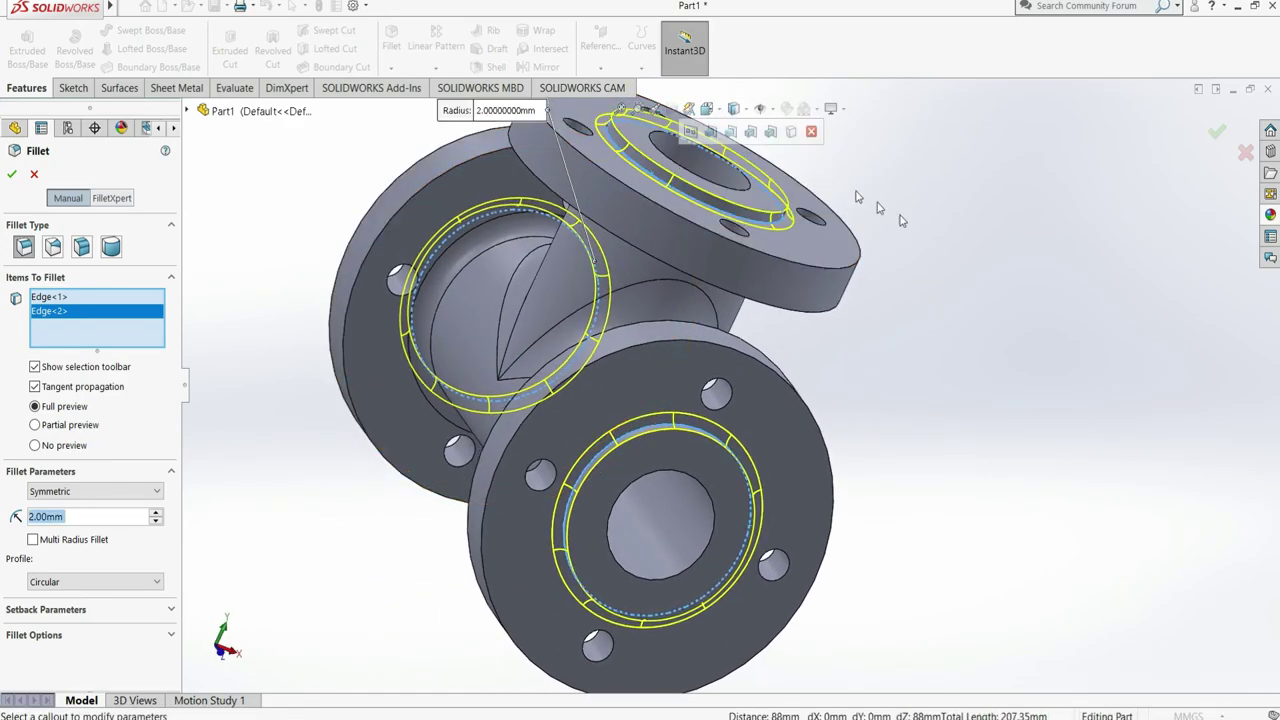
pyautogui.click(12, 175)
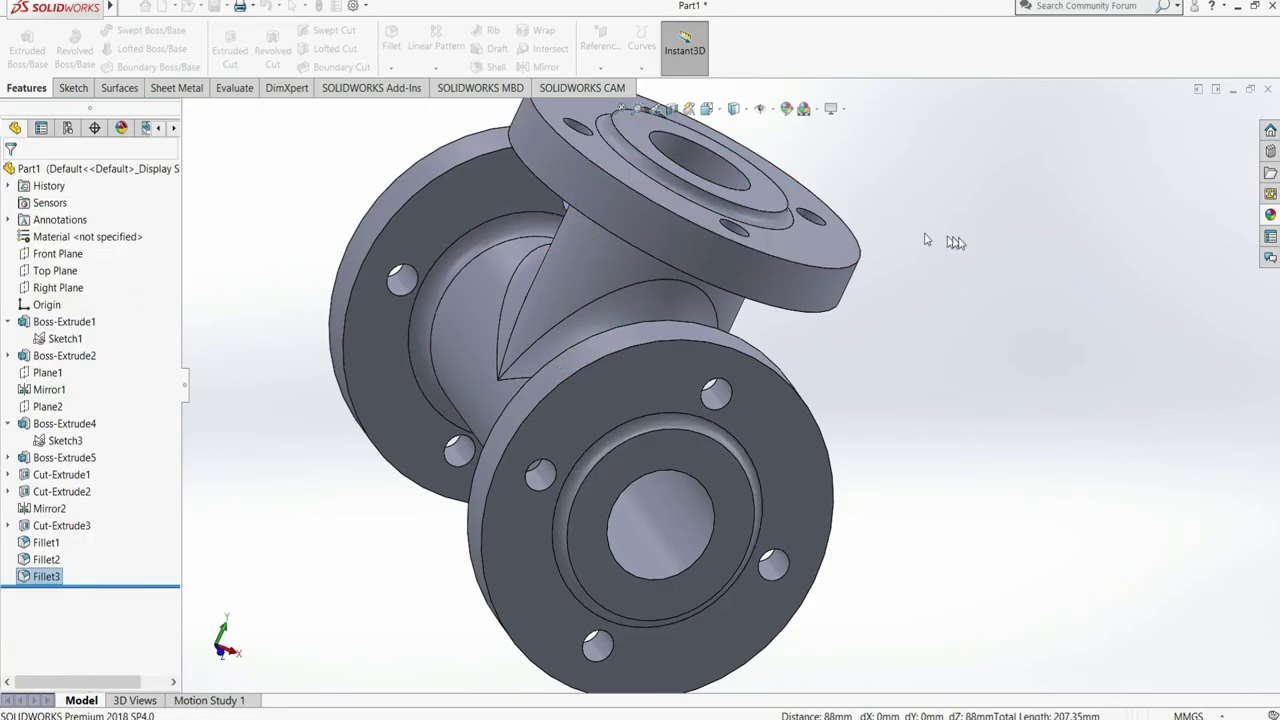
# Step: Zoom to fit and orbit the tee back to a front view
pyautogui.press('f')
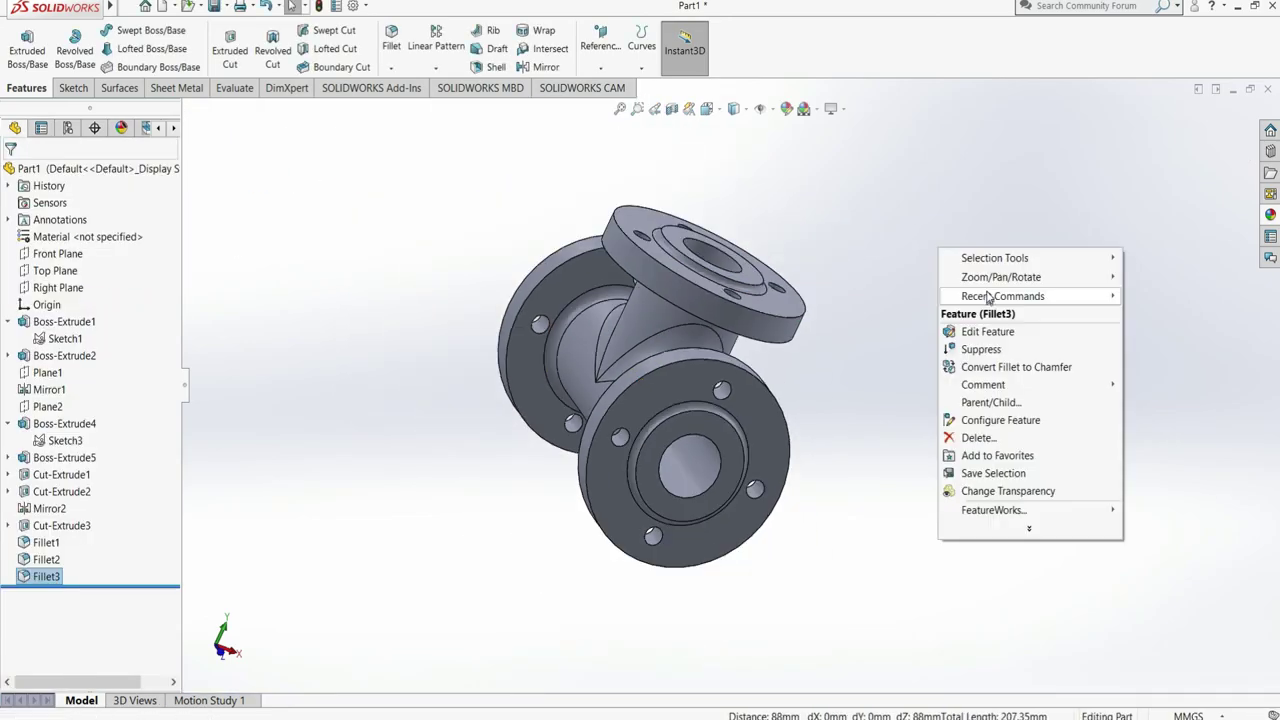
pyautogui.rightClick(985, 318)
pyautogui.click(877, 346)
pyautogui.moveTo(877, 346)
pyautogui.mouseDown()
pyautogui.moveTo(1006, 309)
pyautogui.moveTo(1080, 318)
pyautogui.moveTo(914, 329)
pyautogui.moveTo(989, 343)
pyautogui.moveTo(929, 340)
pyautogui.moveTo(947, 319)
pyautogui.moveTo(966, 394)
pyautogui.moveTo(903, 480)
pyautogui.moveTo(846, 486)
pyautogui.moveTo(943, 410)
pyautogui.moveTo(986, 417)
pyautogui.moveTo(944, 444)
pyautogui.mouseUp()
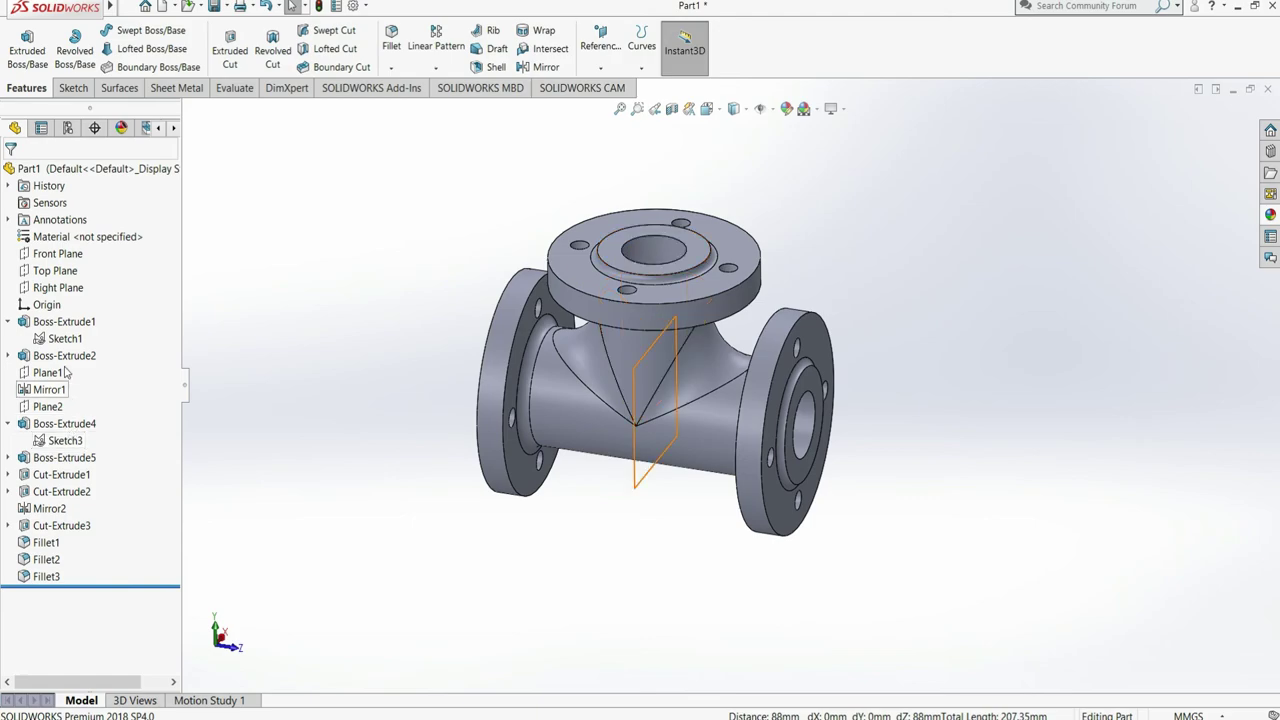
# Step: Select Boss-Extrude1 through Fillet3, plus Mirror1, in the FeatureManager tree for recolouring
pyautogui.click(65, 321)
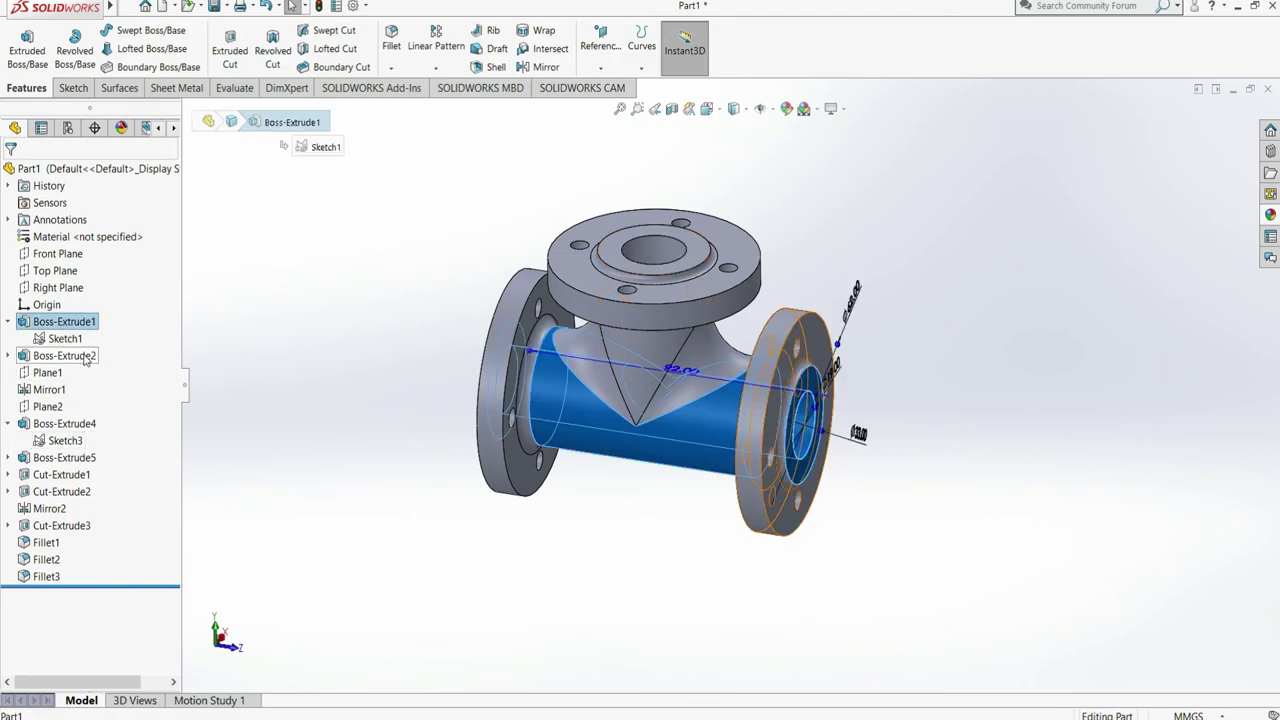
pyautogui.keyDown('ctrl'); pyautogui.click(65, 355); pyautogui.keyUp('ctrl')
pyautogui.keyDown('ctrl'); pyautogui.click(65, 423); pyautogui.keyUp('ctrl')
pyautogui.keyDown('ctrl'); pyautogui.click(64, 457); pyautogui.keyUp('ctrl')
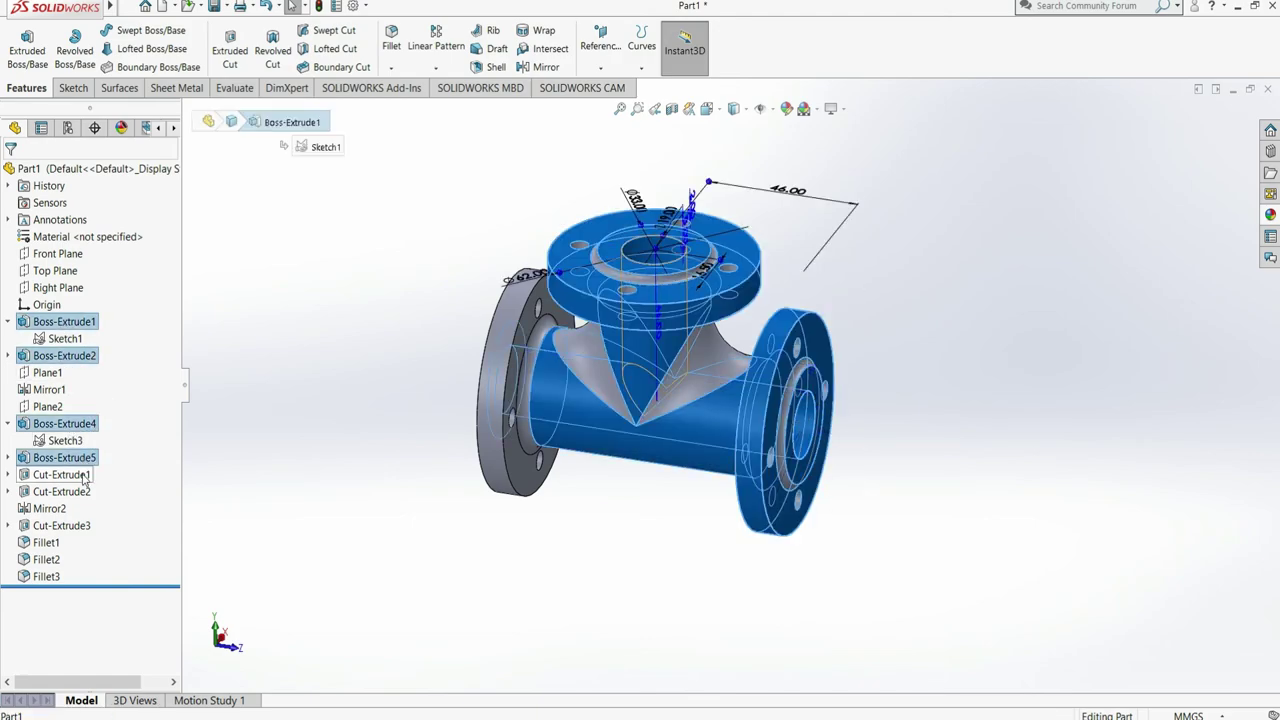
pyautogui.keyDown('ctrl'); pyautogui.click(61, 474); pyautogui.keyUp('ctrl')
pyautogui.keyDown('ctrl'); pyautogui.click(61, 491); pyautogui.keyUp('ctrl')
pyautogui.keyDown('ctrl'); pyautogui.click(50, 509); pyautogui.keyUp('ctrl')
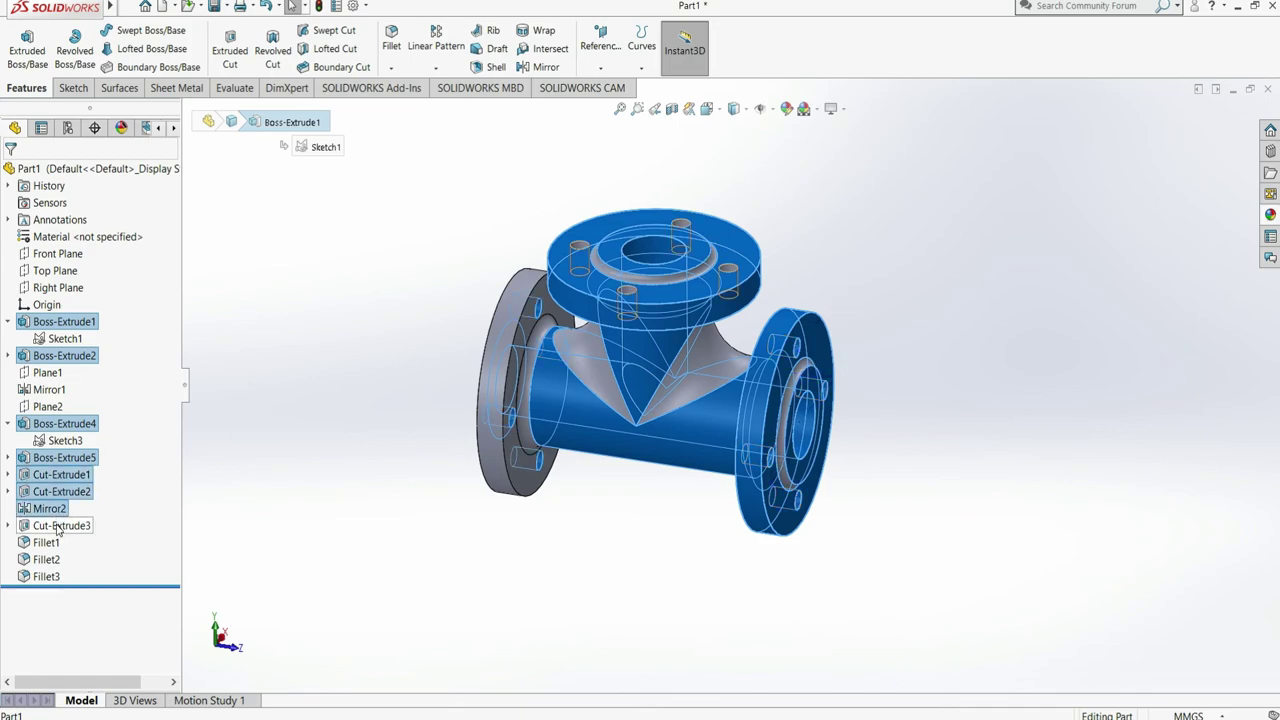
pyautogui.keyDown('ctrl'); pyautogui.click(60, 525); pyautogui.keyUp('ctrl')
pyautogui.keyDown('ctrl'); pyautogui.click(46, 542); pyautogui.keyUp('ctrl')
pyautogui.keyDown('ctrl'); pyautogui.click(46, 559); pyautogui.keyUp('ctrl')
pyautogui.keyDown('ctrl'); pyautogui.click(46, 577); pyautogui.keyUp('ctrl')
pyautogui.keyDown('ctrl'); pyautogui.click(47, 578); pyautogui.keyUp('ctrl')
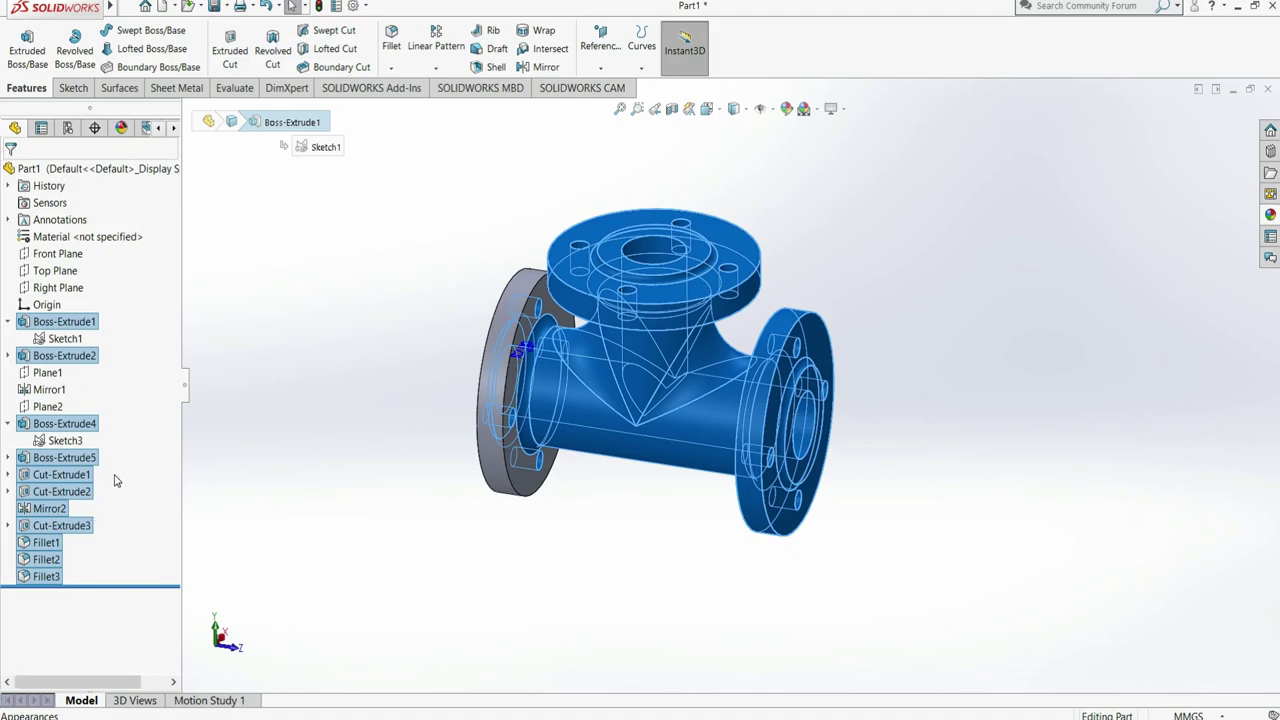
pyautogui.keyDown('ctrl'); pyautogui.click(55, 390); pyautogui.keyUp('ctrl')
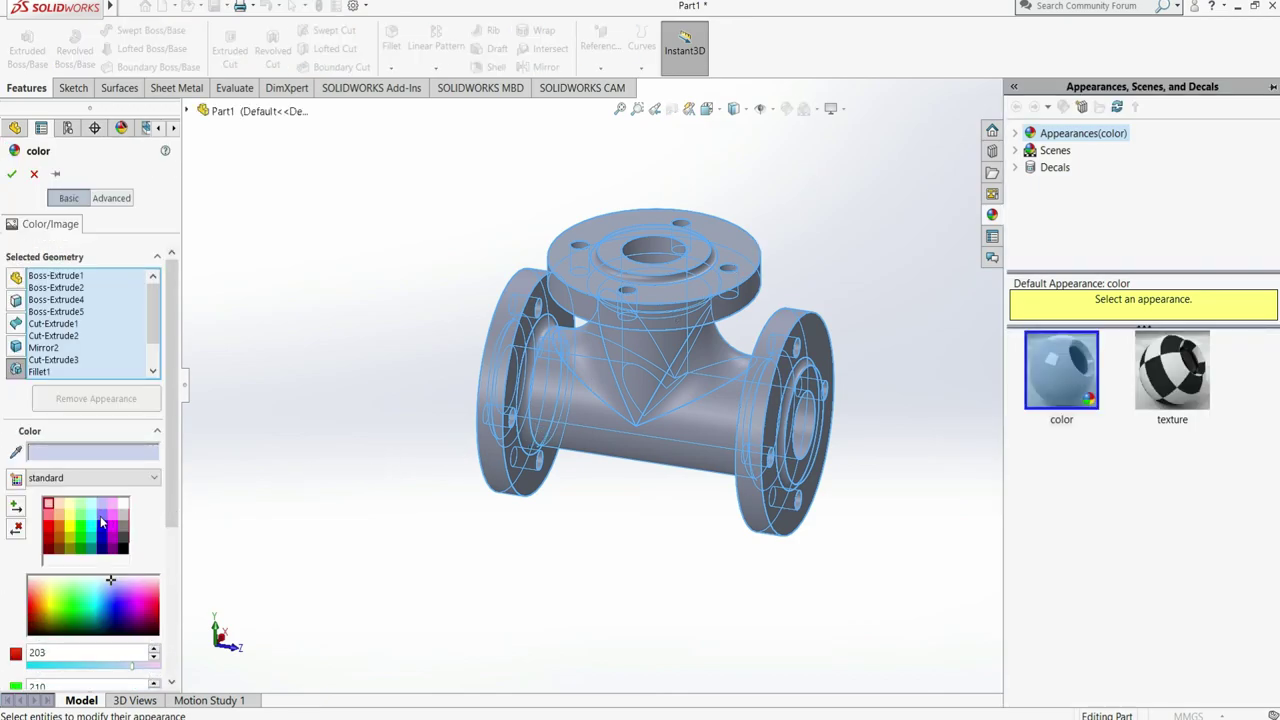
# Step: Apply a blue colour to the selected features, fine-tuning its red component
pyautogui.click(100, 516)
pyautogui.click(102, 526)
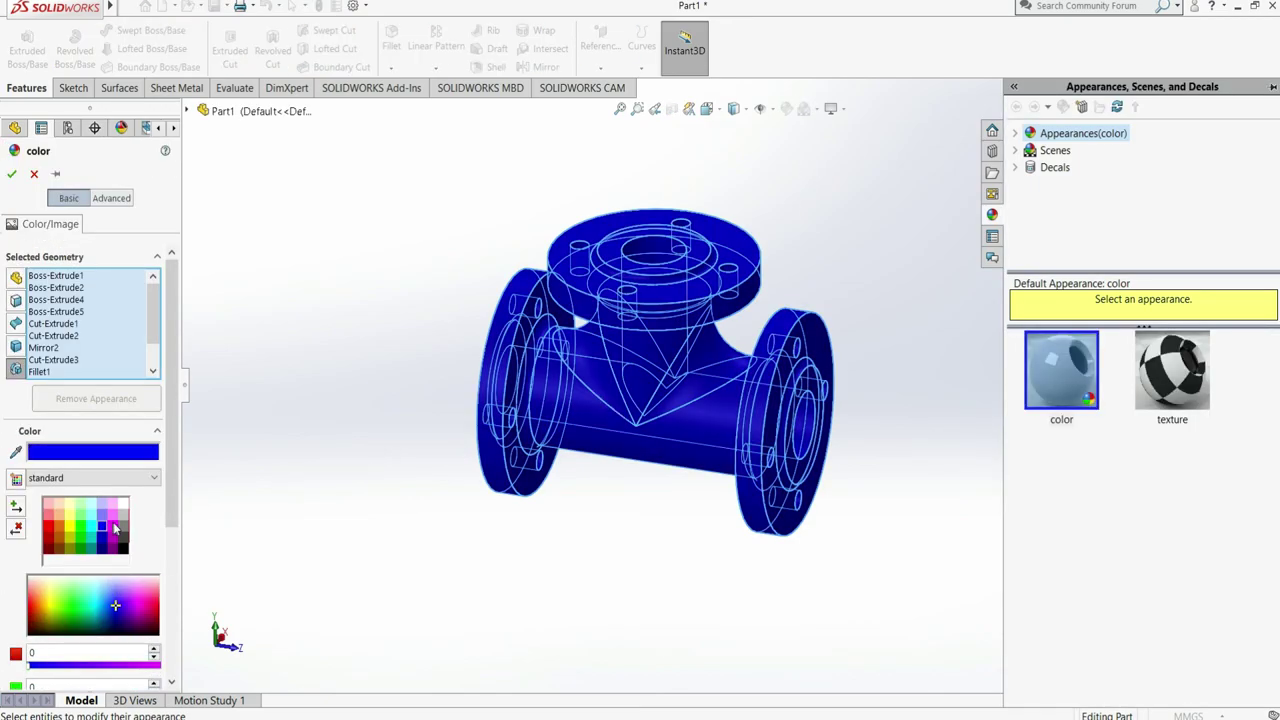
pyautogui.click(60, 667)
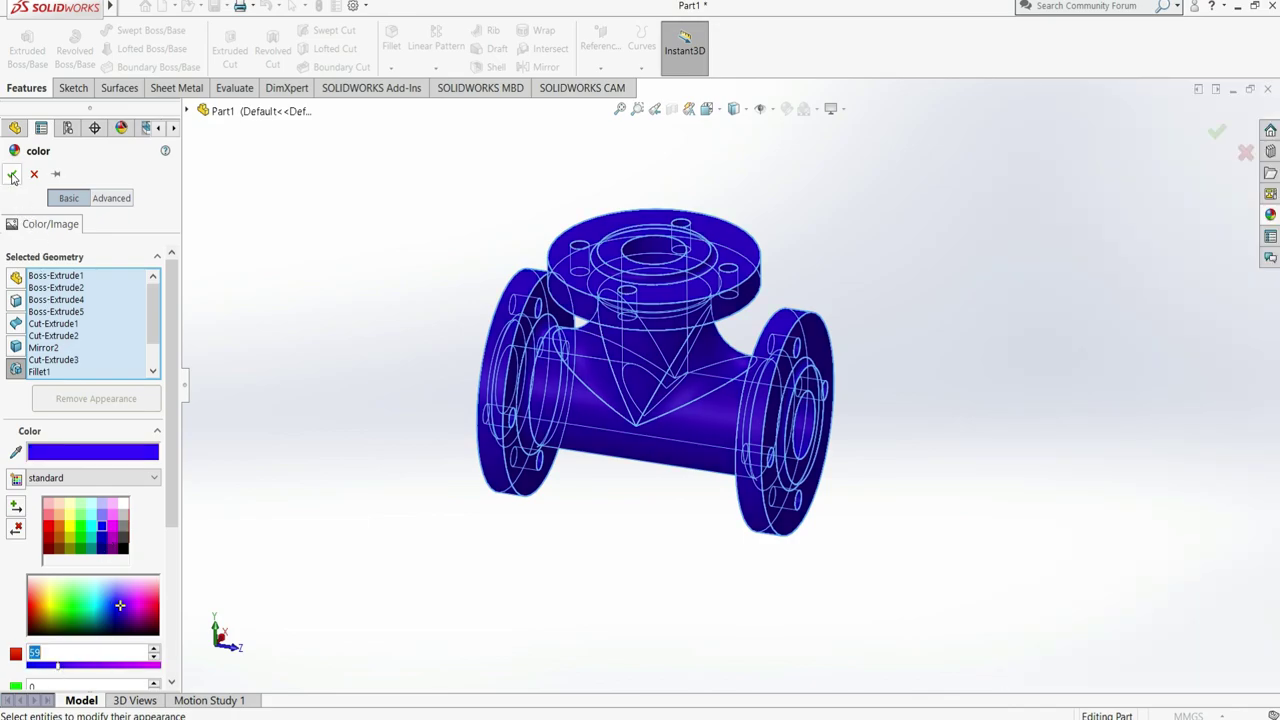
pyautogui.press('Return')
pyautogui.rightClick(933, 256)
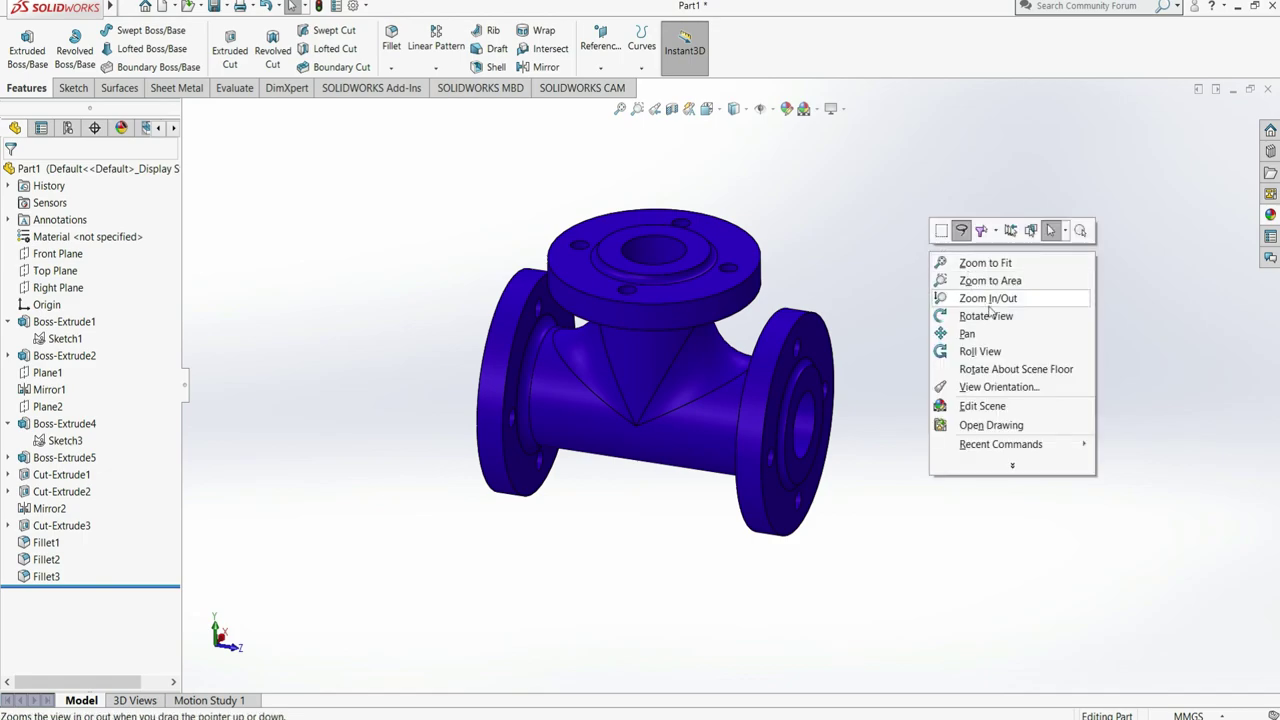
pyautogui.click(986, 316)
pyautogui.moveTo(880, 323)
pyautogui.mouseDown()
pyautogui.moveTo(628, 297)
pyautogui.moveTo(606, 445)
pyautogui.moveTo(686, 600)
pyautogui.moveTo(563, 509)
pyautogui.moveTo(574, 323)
pyautogui.moveTo(740, 346)
pyautogui.moveTo(817, 397)
pyautogui.moveTo(766, 466)
pyautogui.moveTo(762, 417)
pyautogui.moveTo(820, 294)
pyautogui.moveTo(874, 266)
pyautogui.moveTo(920, 329)
pyautogui.moveTo(880, 412)
pyautogui.mouseUp()
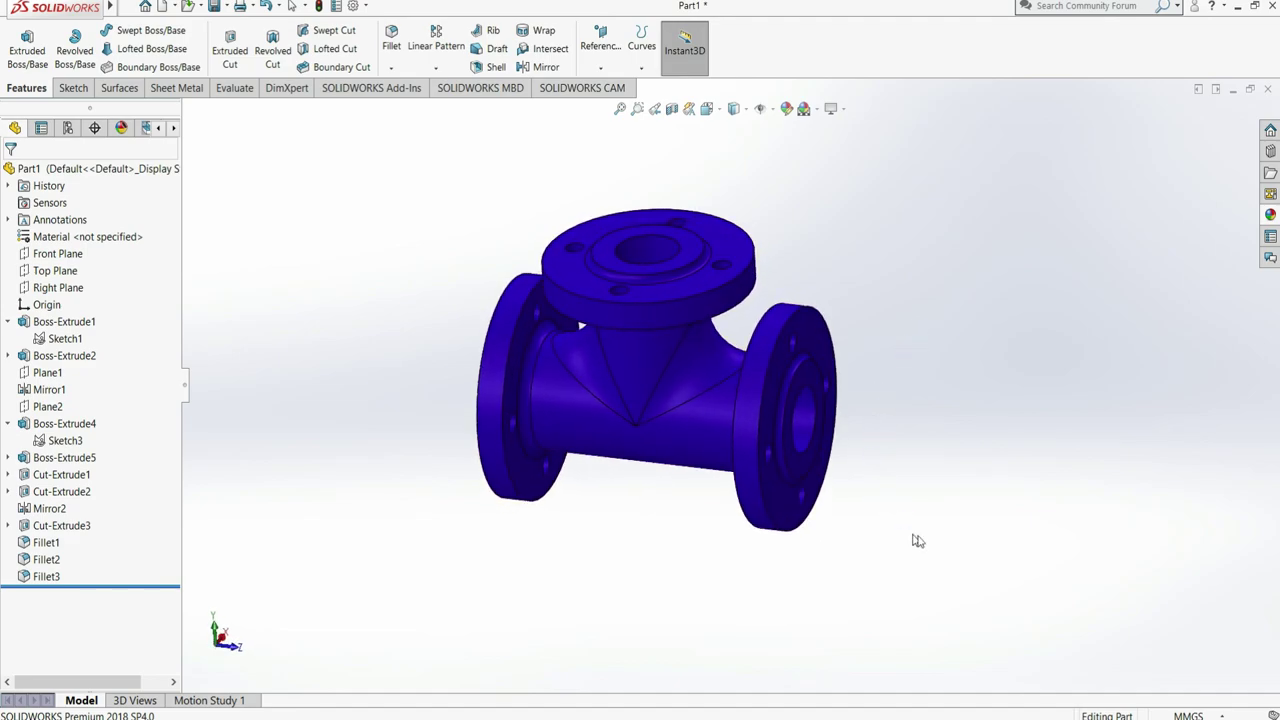